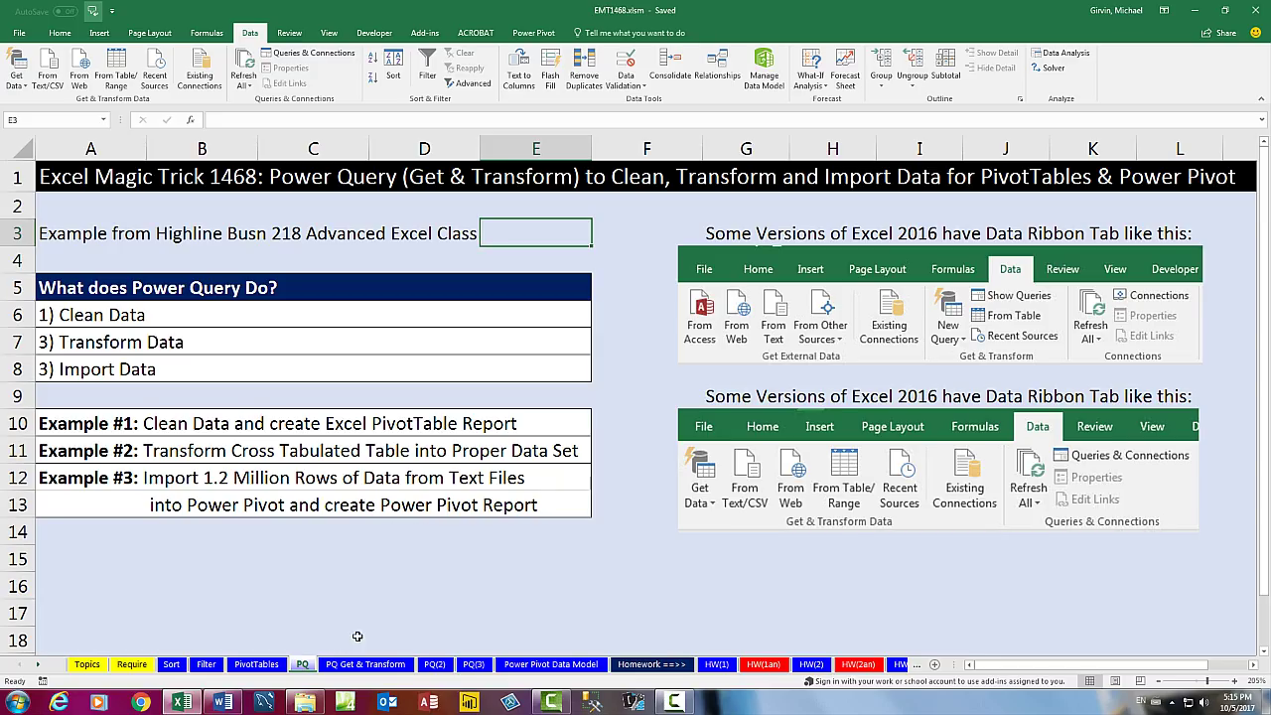
Switch to the PQ Get & Transform sheet and select the first Description entry in cell A12.
{"action": "left_click", "coordinate": [367, 664]}
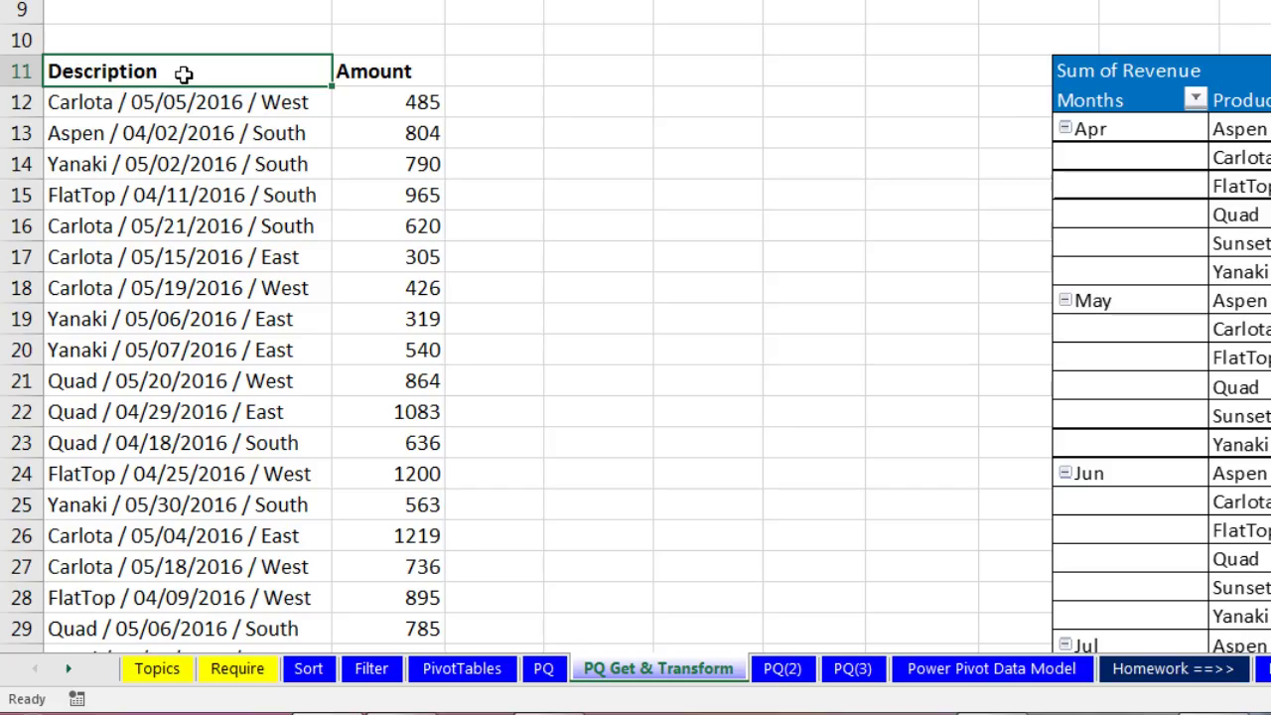
{"action": "left_click_drag", "start_coordinate": [103, 335], "coordinate": [108, 366]}
{"action": "left_click_drag", "start_coordinate": [195, 132], "coordinate": [213, 409]}
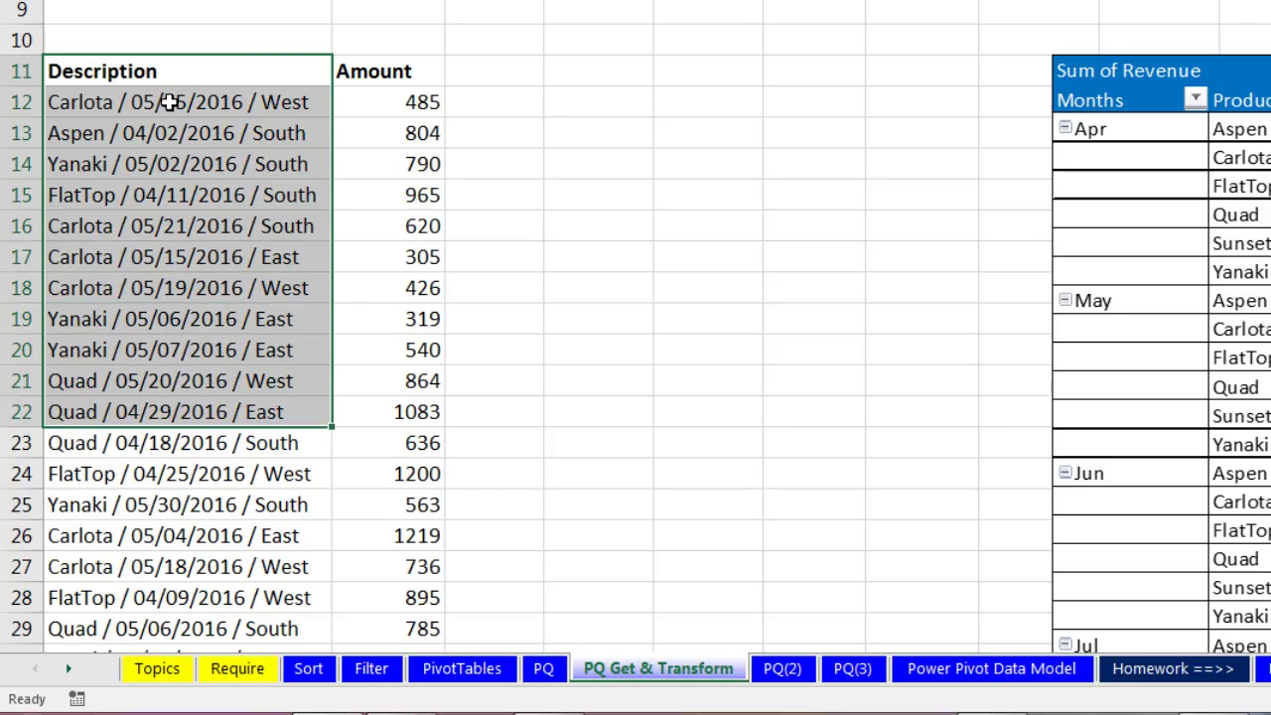
{"action": "left_click", "coordinate": [196, 103]}
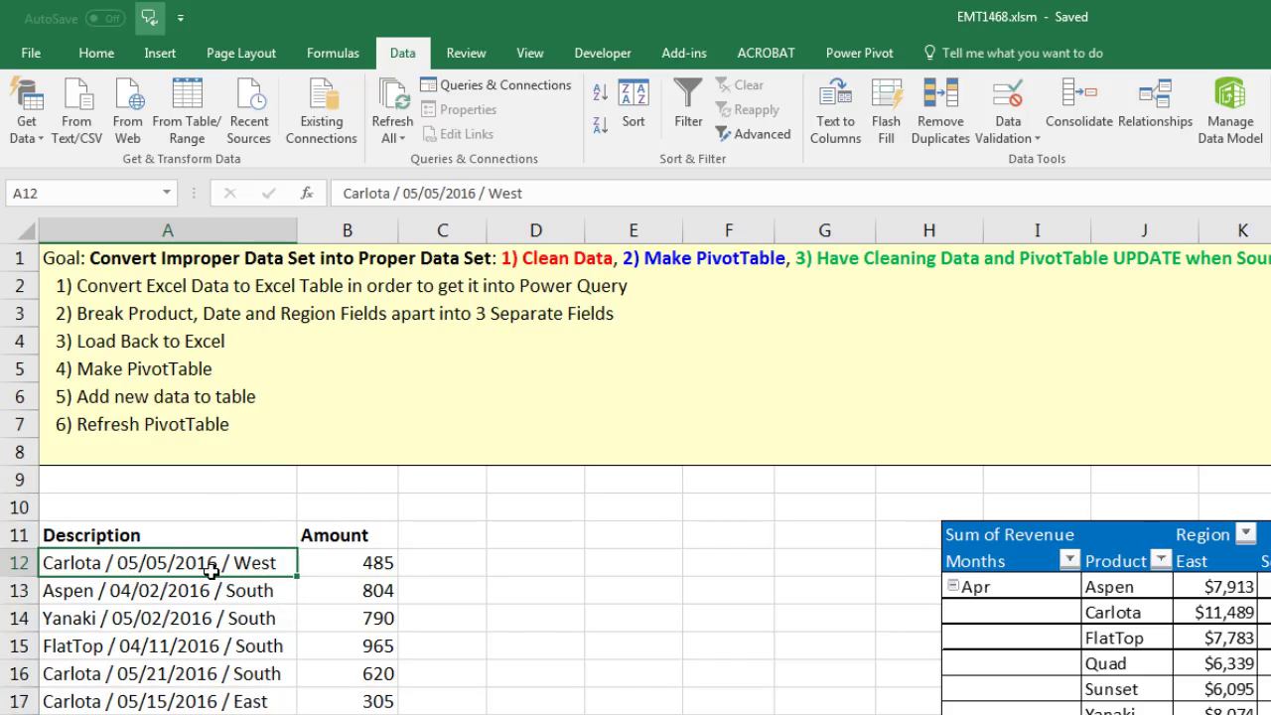
Convert the Description and Amount data in A11:B376 into an Excel table with headers.
{"action": "left_click", "coordinate": [159, 53]}
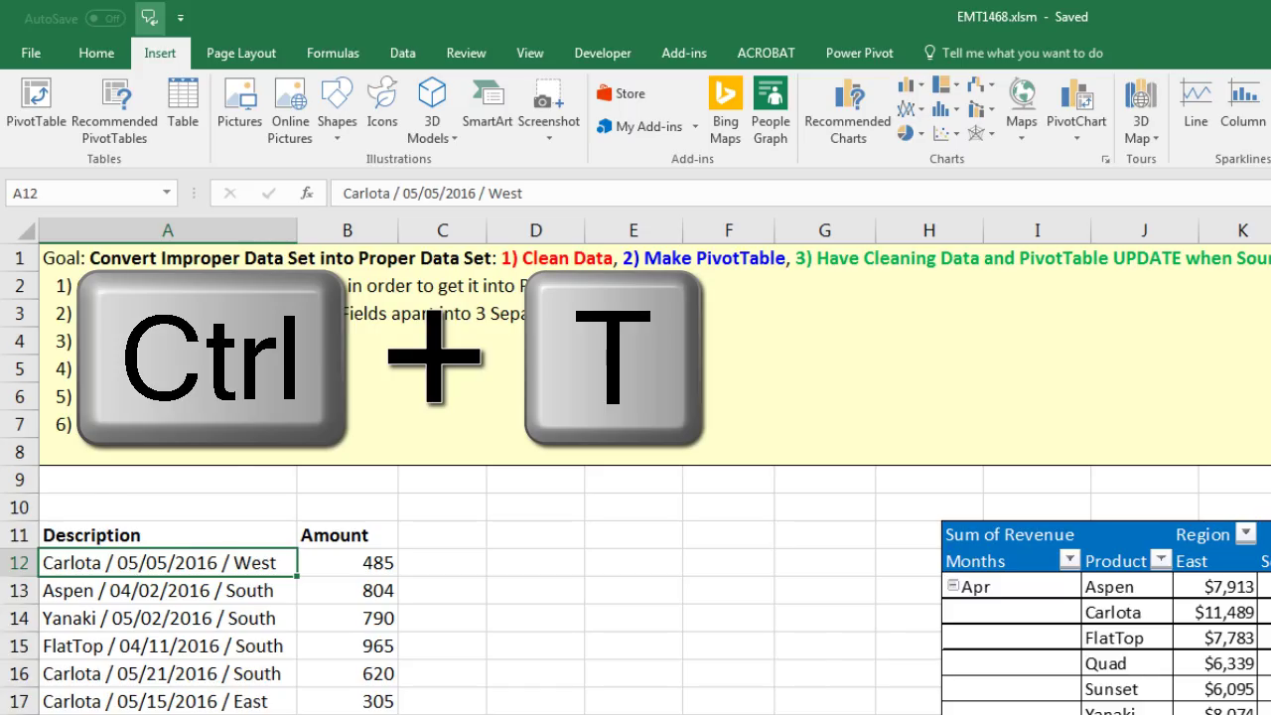
{"action": "key", "text": "ctrl+t"}
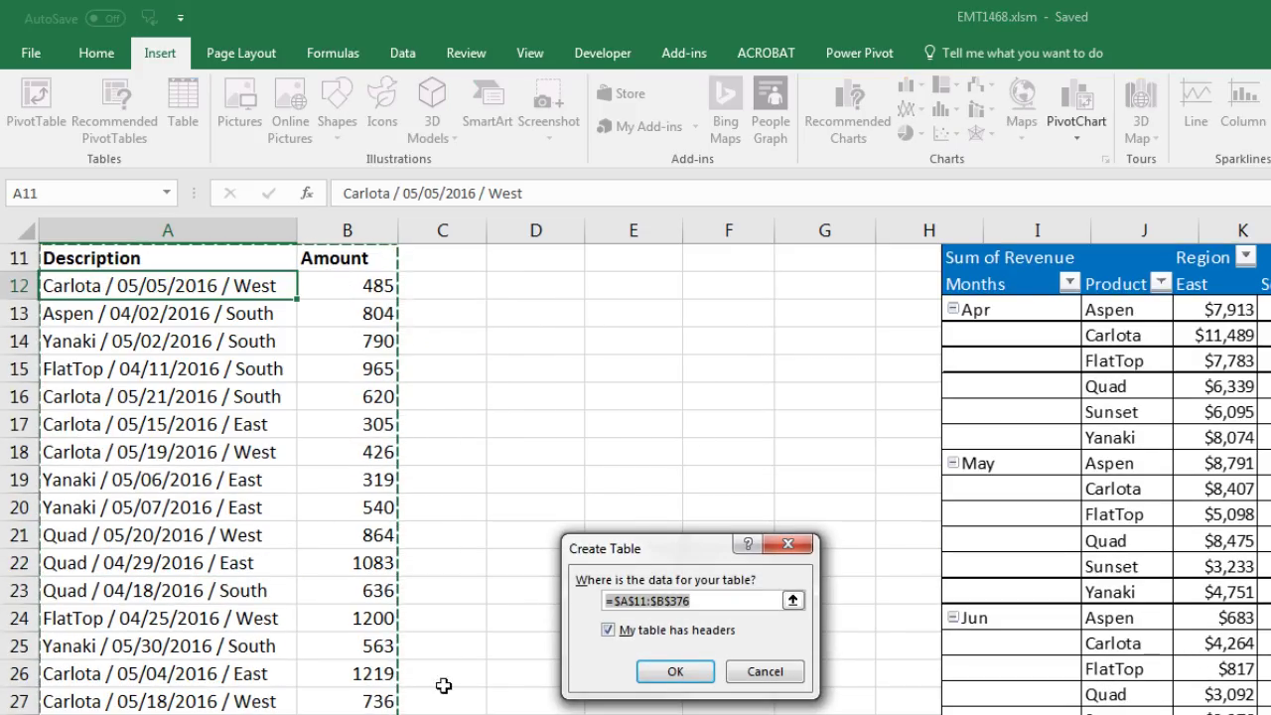
{"action": "left_click_drag", "start_coordinate": [623, 547], "coordinate": [489, 304]}
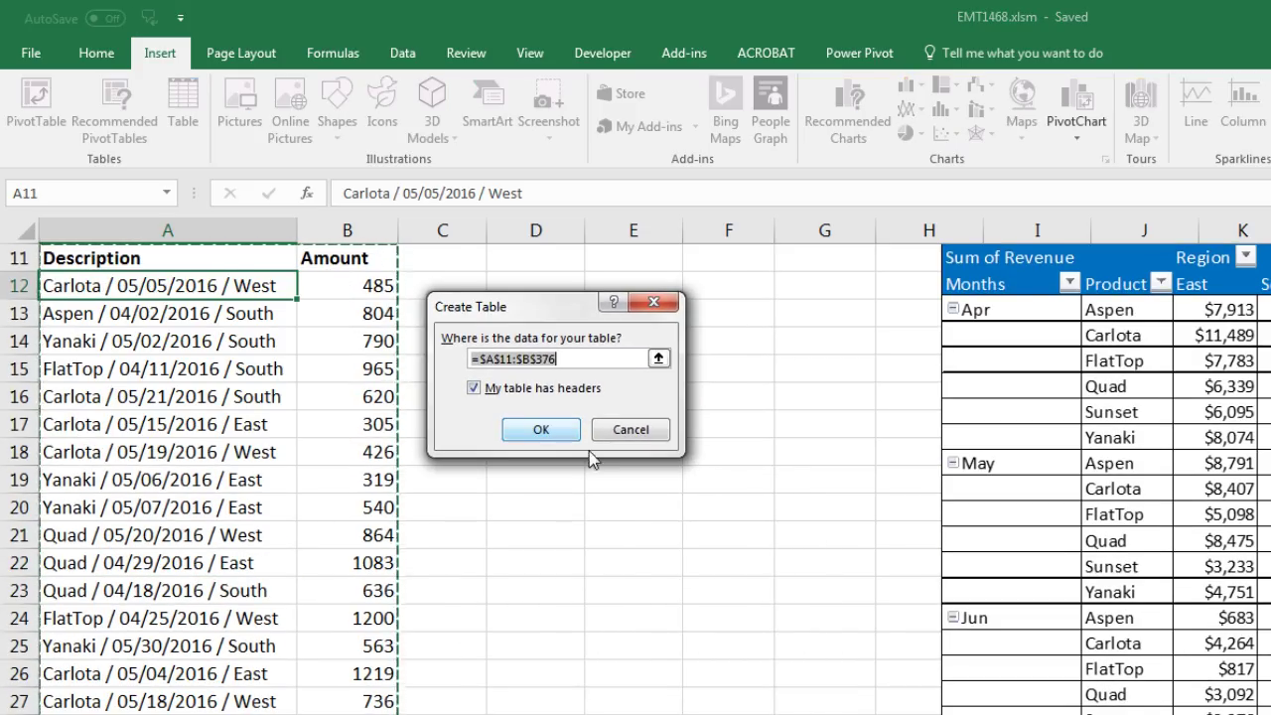
{"action": "scroll", "coordinate": [587, 452], "scroll_direction": "up", "scroll_amount": 3}
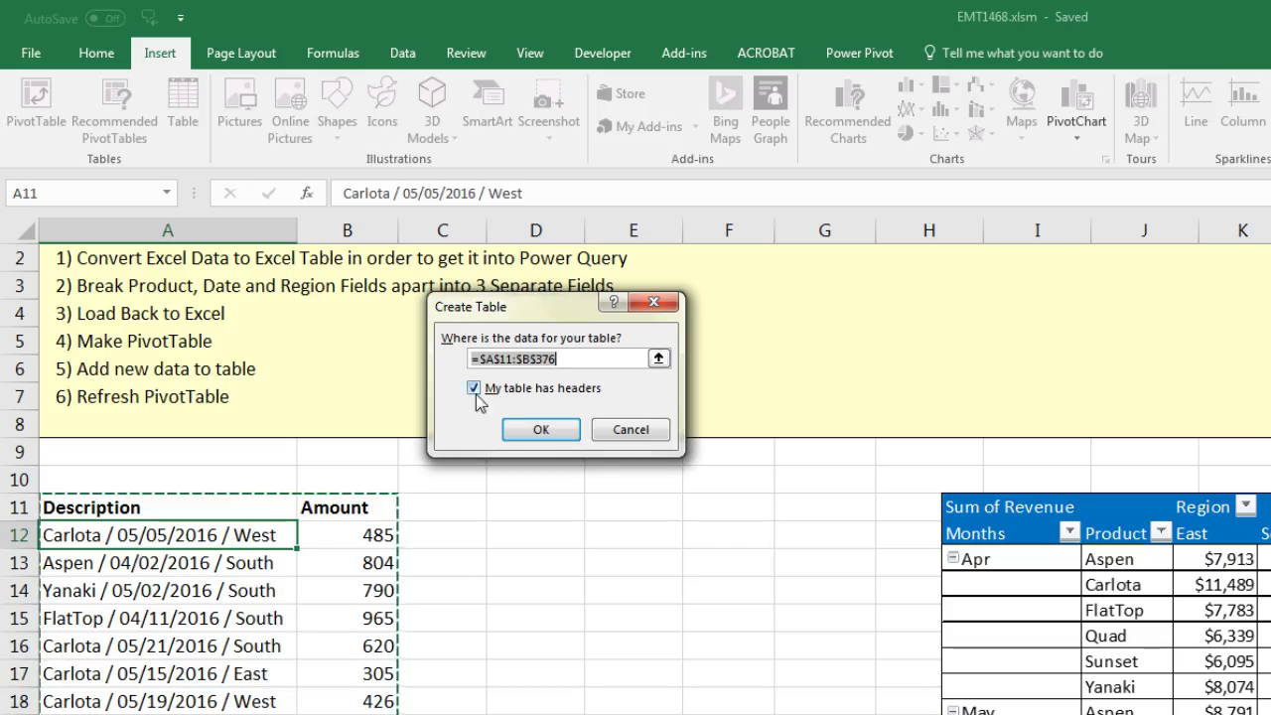
{"action": "left_click", "coordinate": [548, 433]}
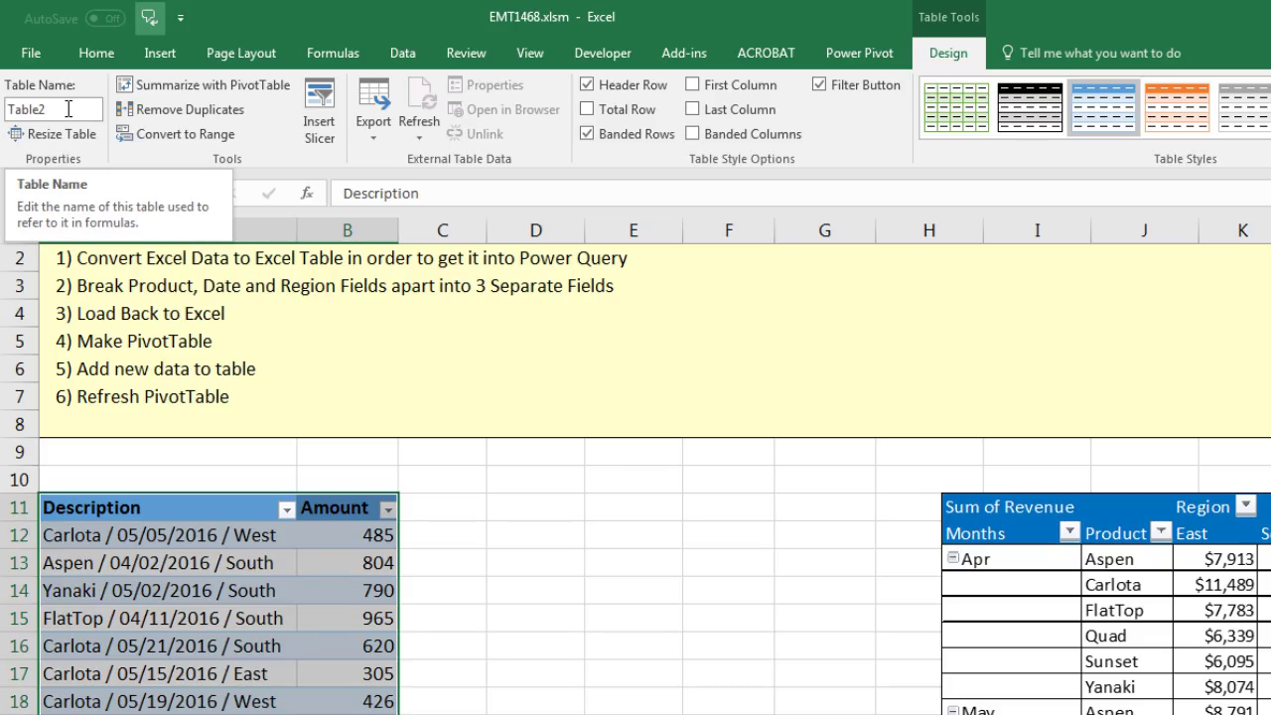
Name the new Description and Amount table StartTableDescriptionAmount.
{"action": "left_click", "coordinate": [342, 539]}
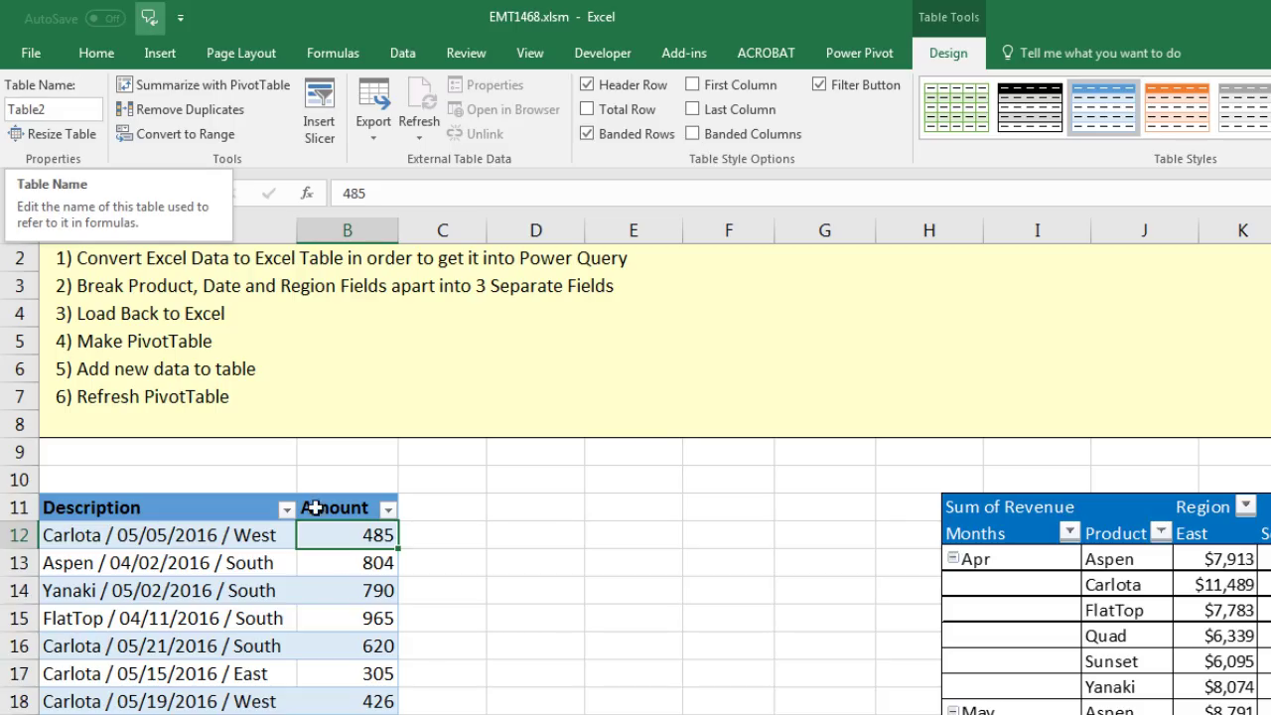
{"action": "key", "text": "alt+j"}
{"action": "key", "text": "t"}
{"action": "key", "text": "a"}
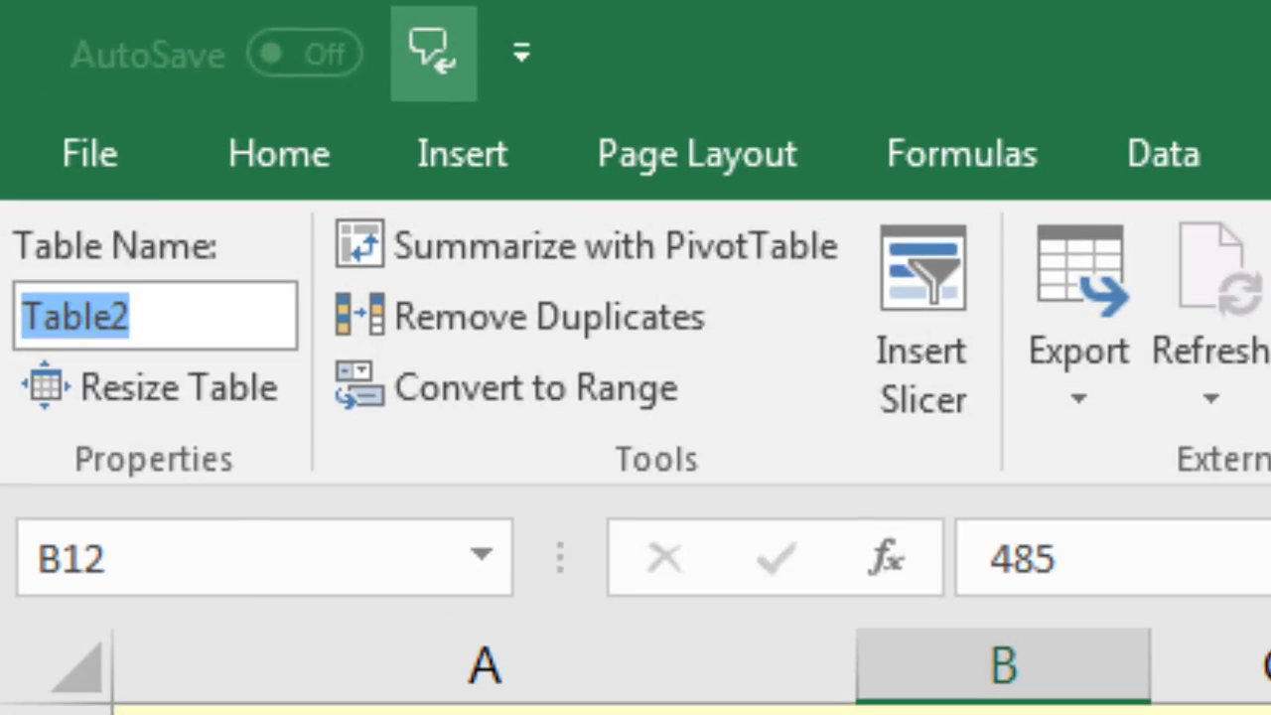
{"action": "type", "text": "StartTableDescription"}
{"action": "type", "text": "Amount"}
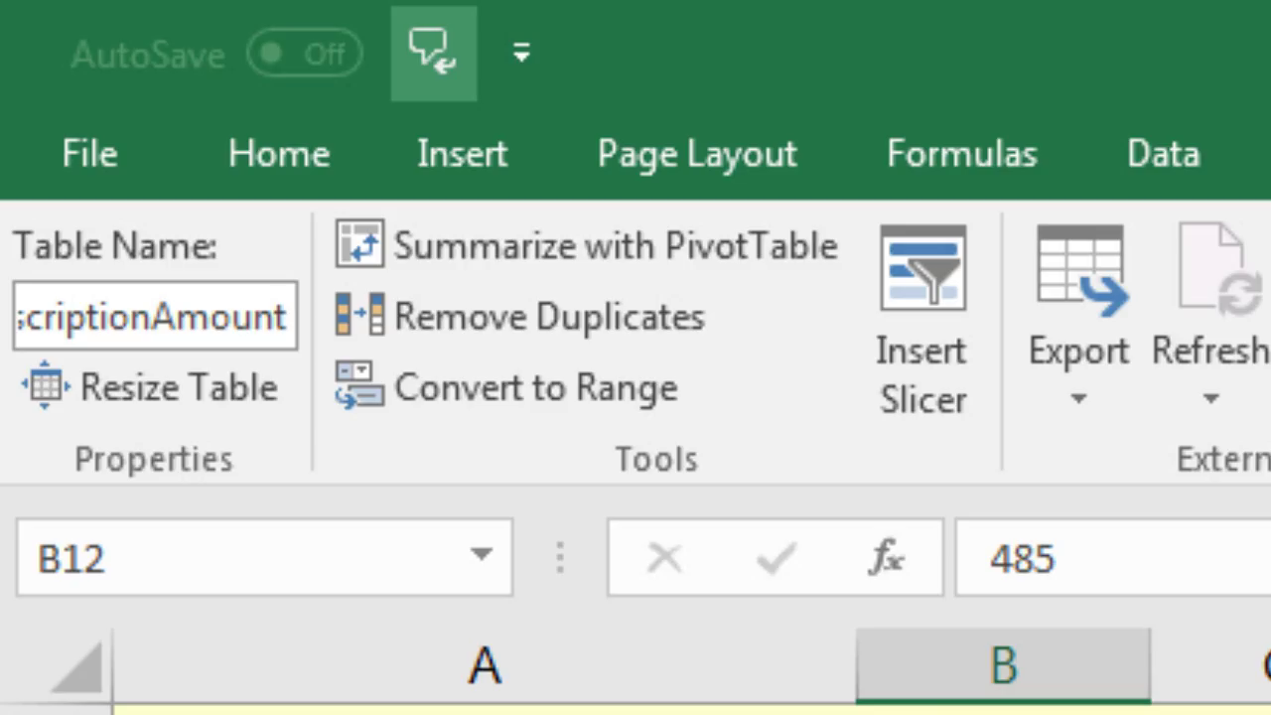
{"action": "key", "text": "Return"}
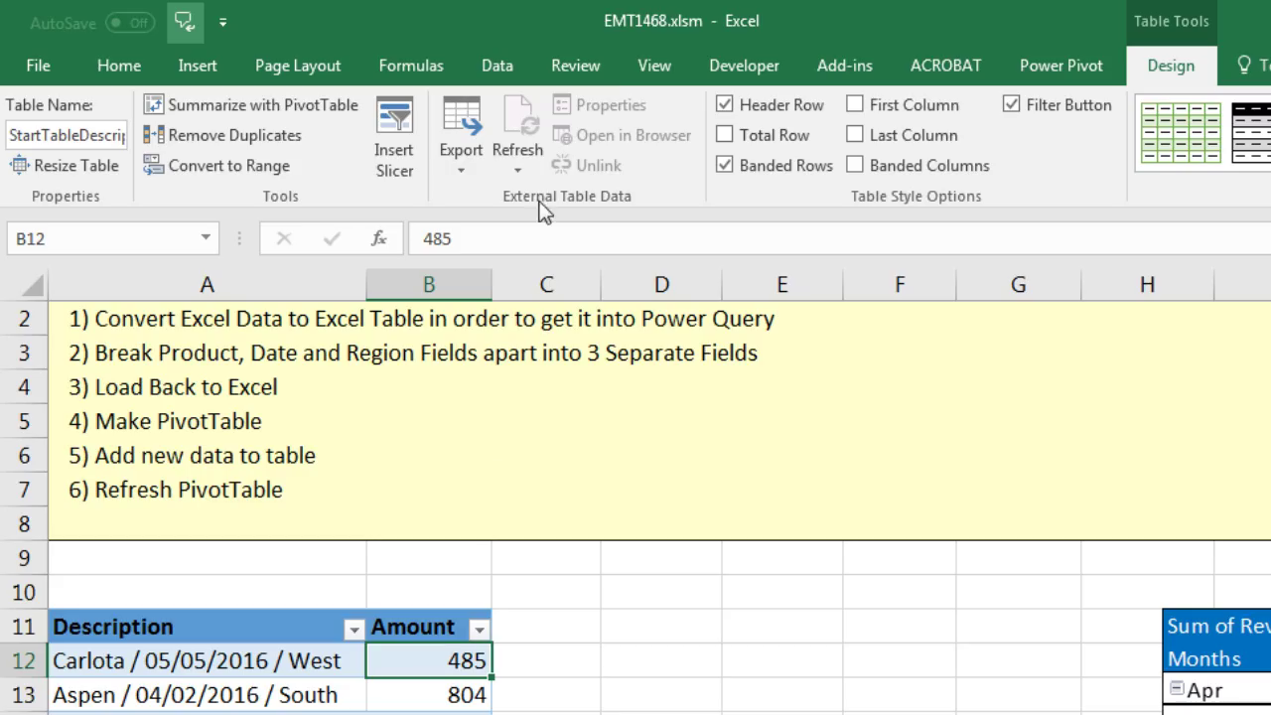
Load the StartTableDescriptionAmount table into the Power Query editor and rename the query ProperSalesTable.
{"action": "left_click", "coordinate": [488, 71]}
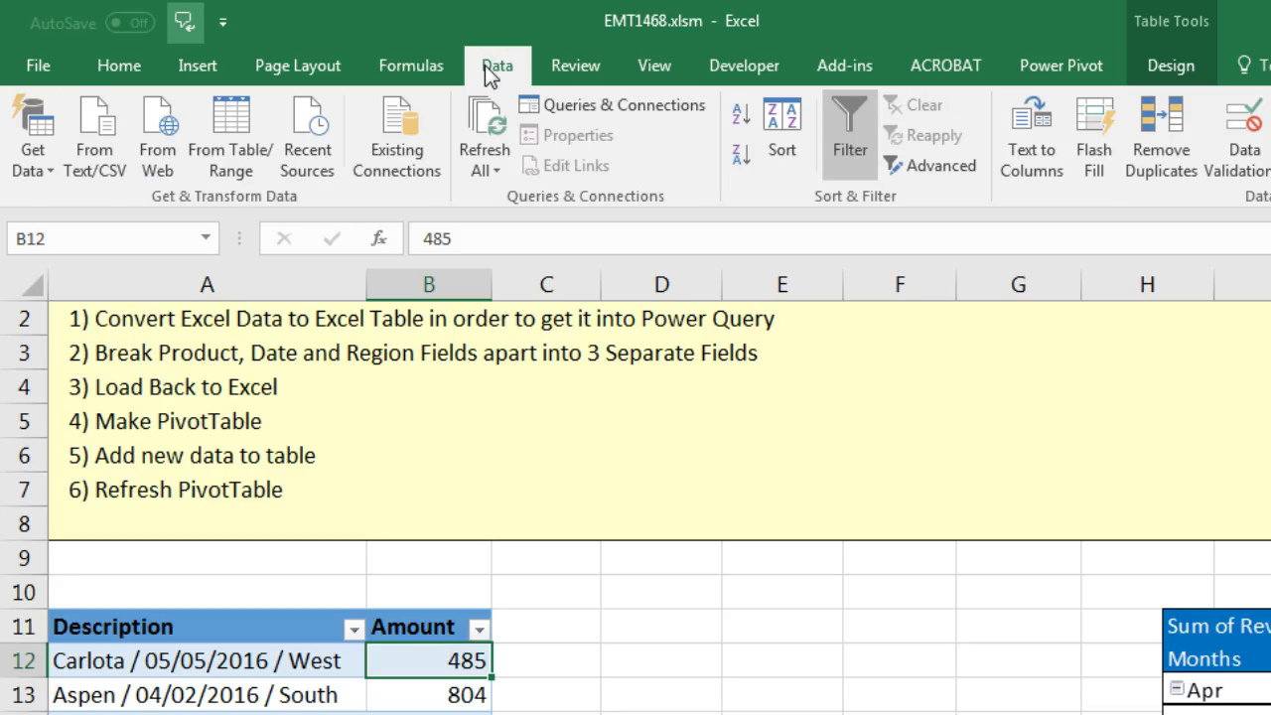
{"action": "left_click", "coordinate": [236, 132]}
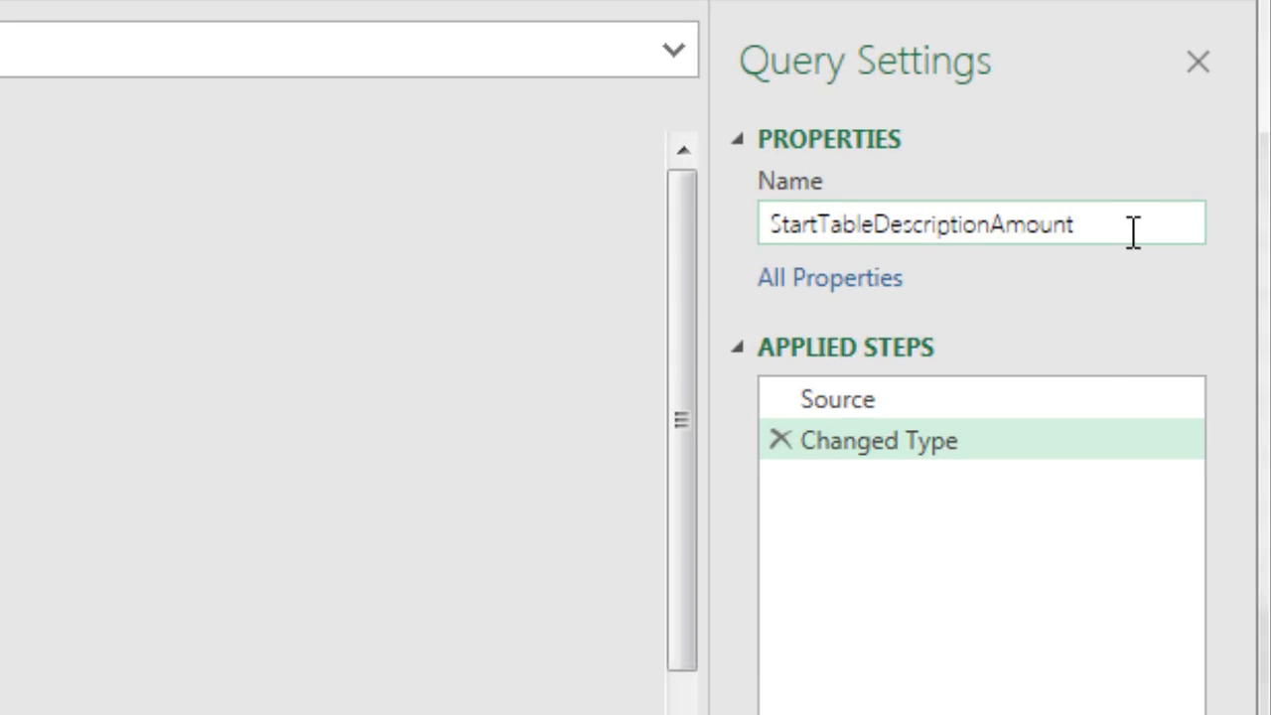
{"action": "left_click_drag", "start_coordinate": [1129, 233], "coordinate": [705, 239]}
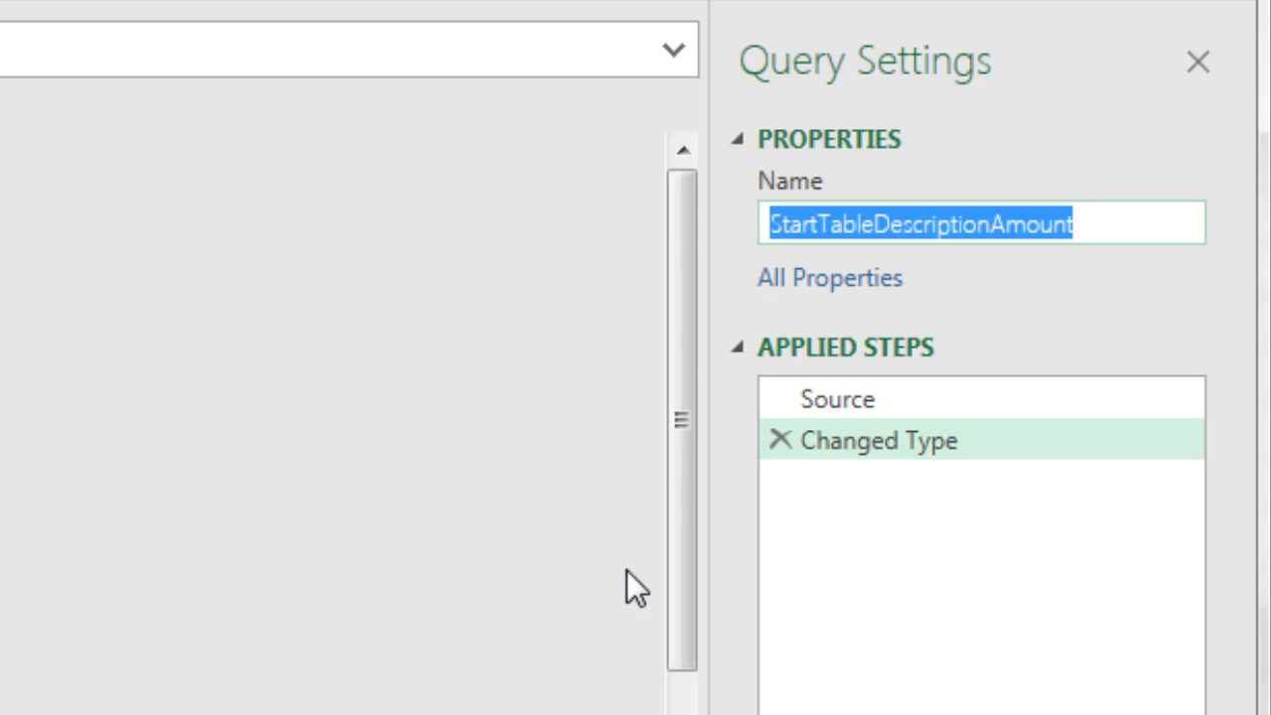
{"action": "type", "text": "ProperSalesTable"}
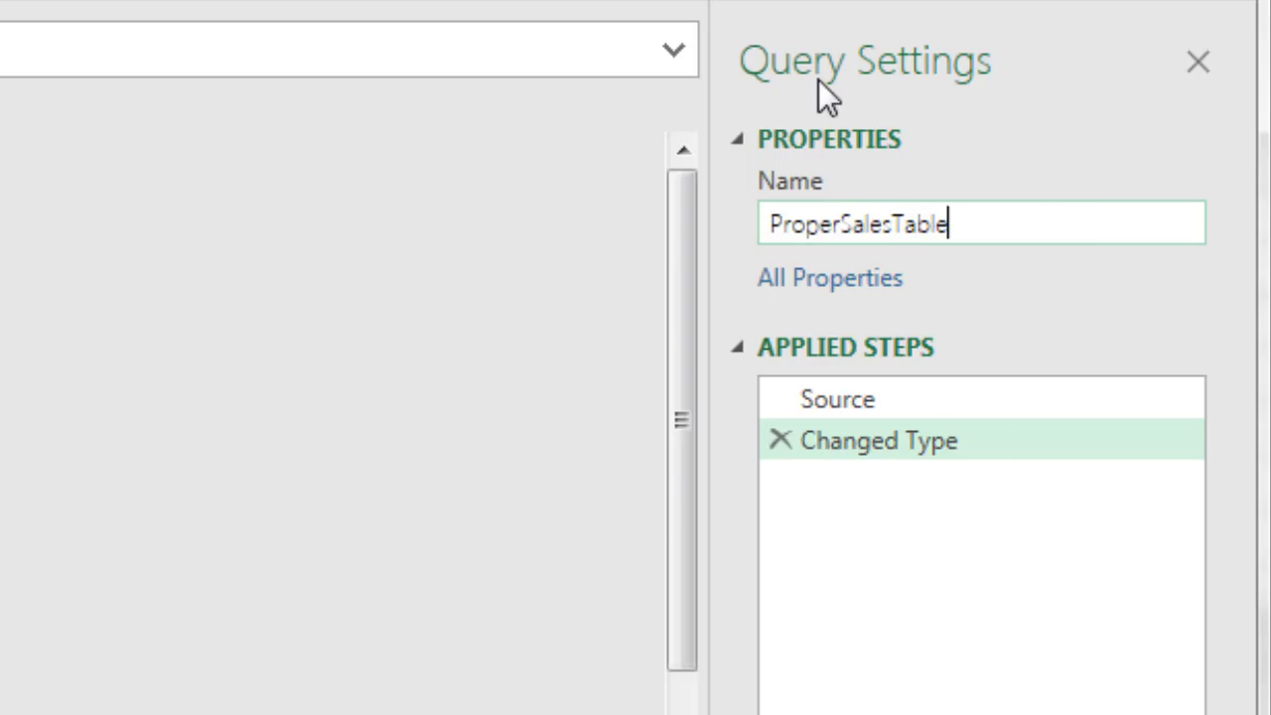
{"action": "key", "text": "Return"}
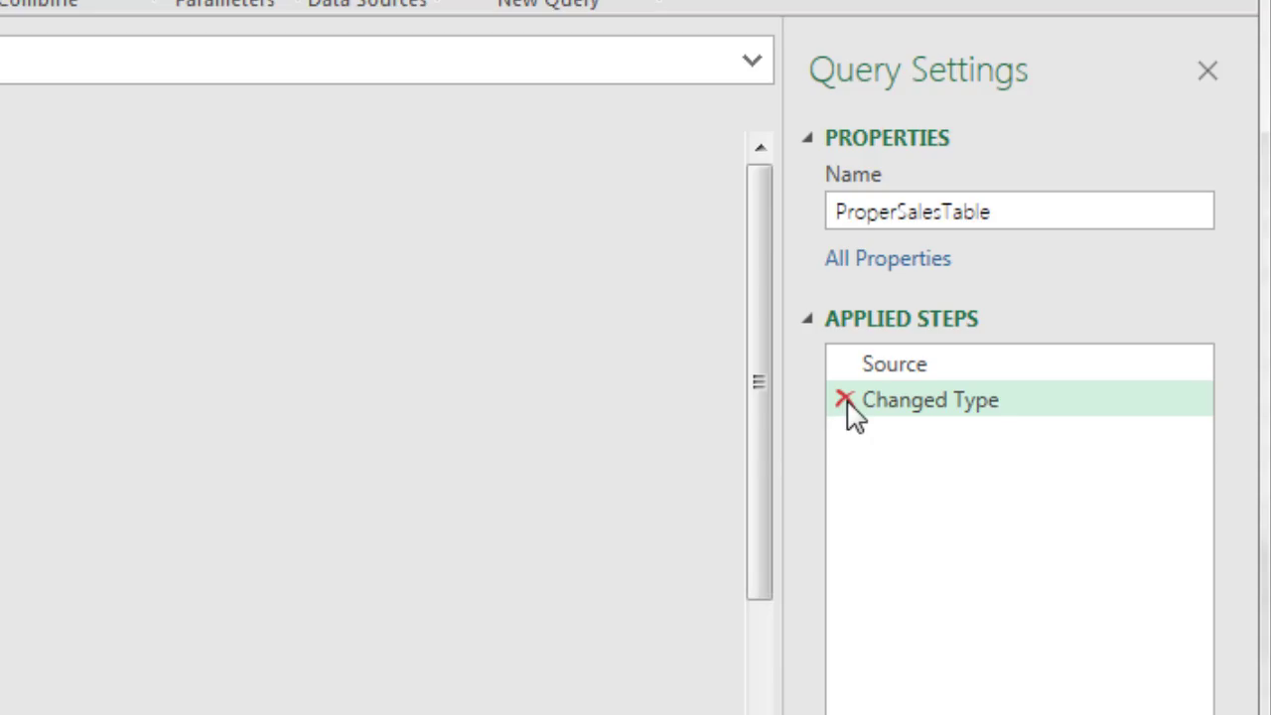
Remove the automatic Changed Type step and split the Description column by the custom delimiter "/" at each occurrence.
{"action": "left_click", "coordinate": [844, 399]}
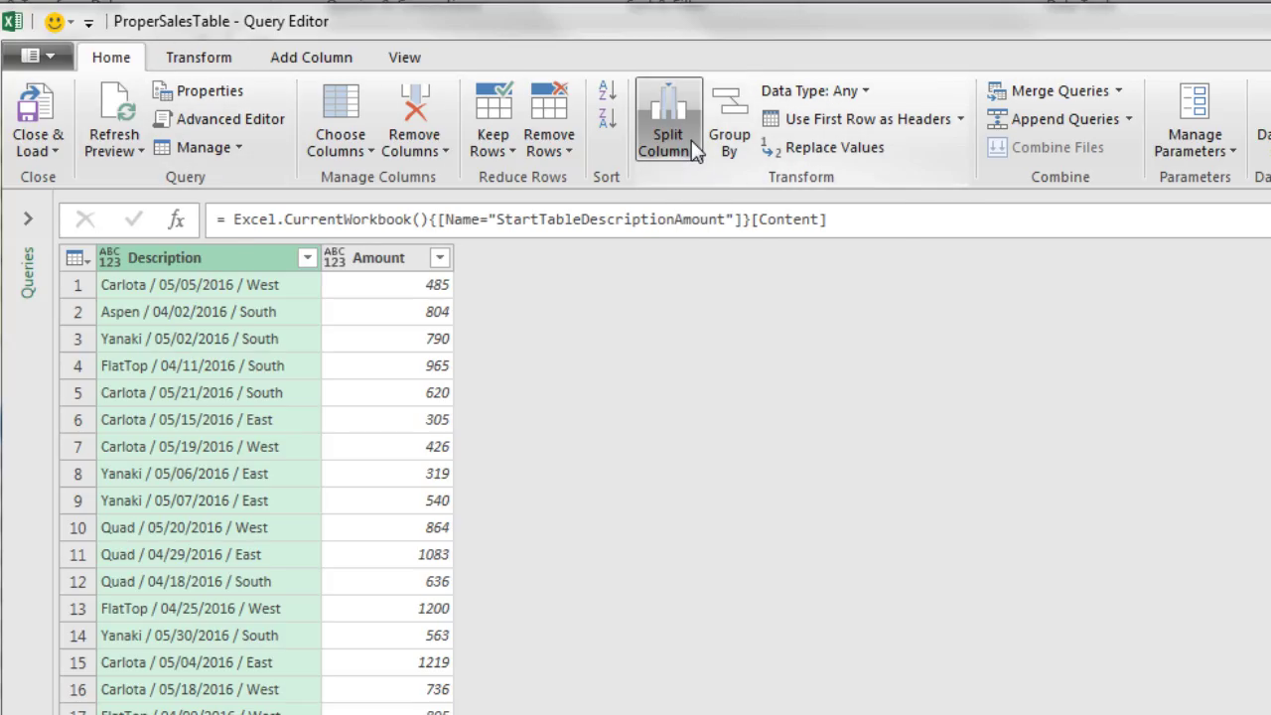
{"action": "left_click", "coordinate": [207, 55]}
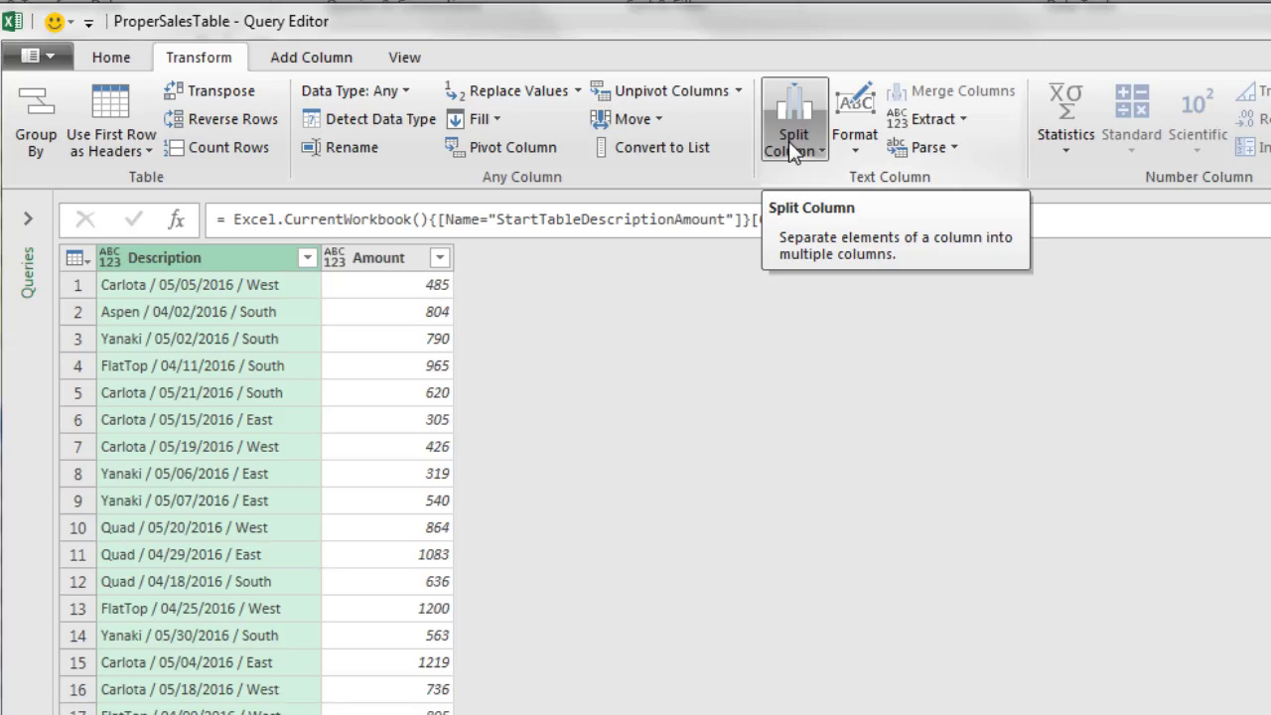
{"action": "right_click", "coordinate": [226, 258]}
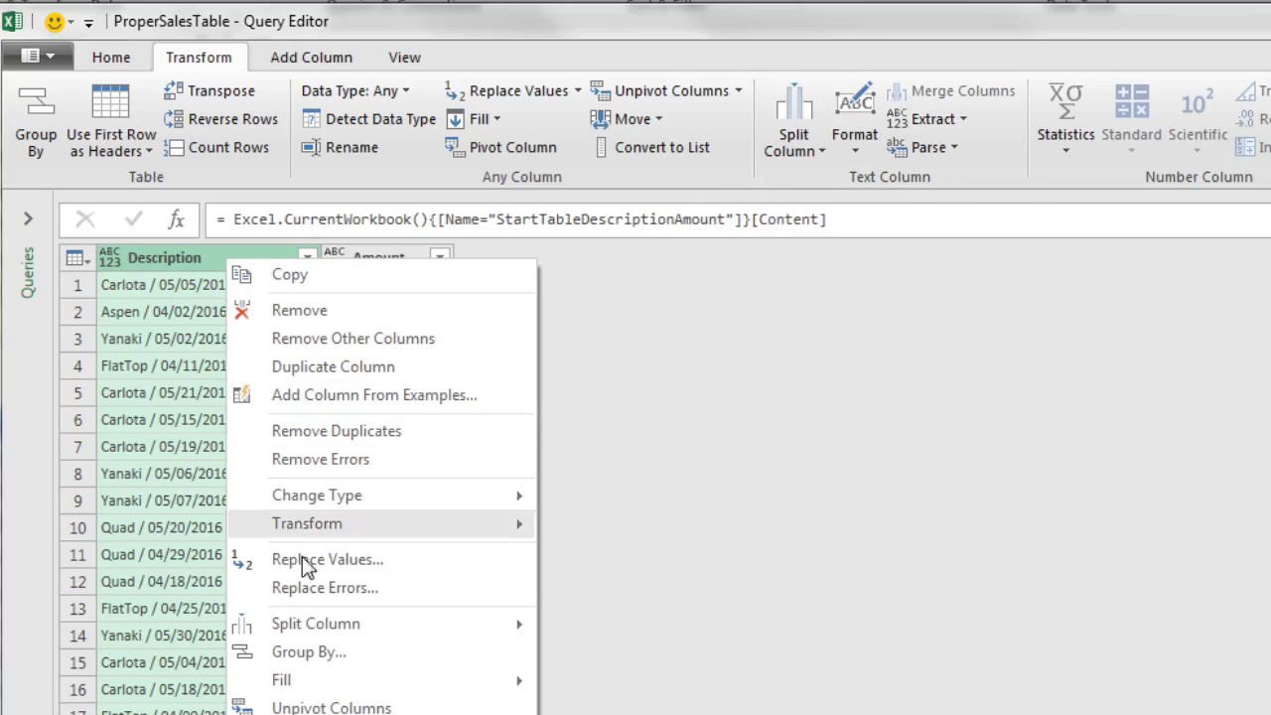
{"action": "mouse_move", "coordinate": [316, 631]}
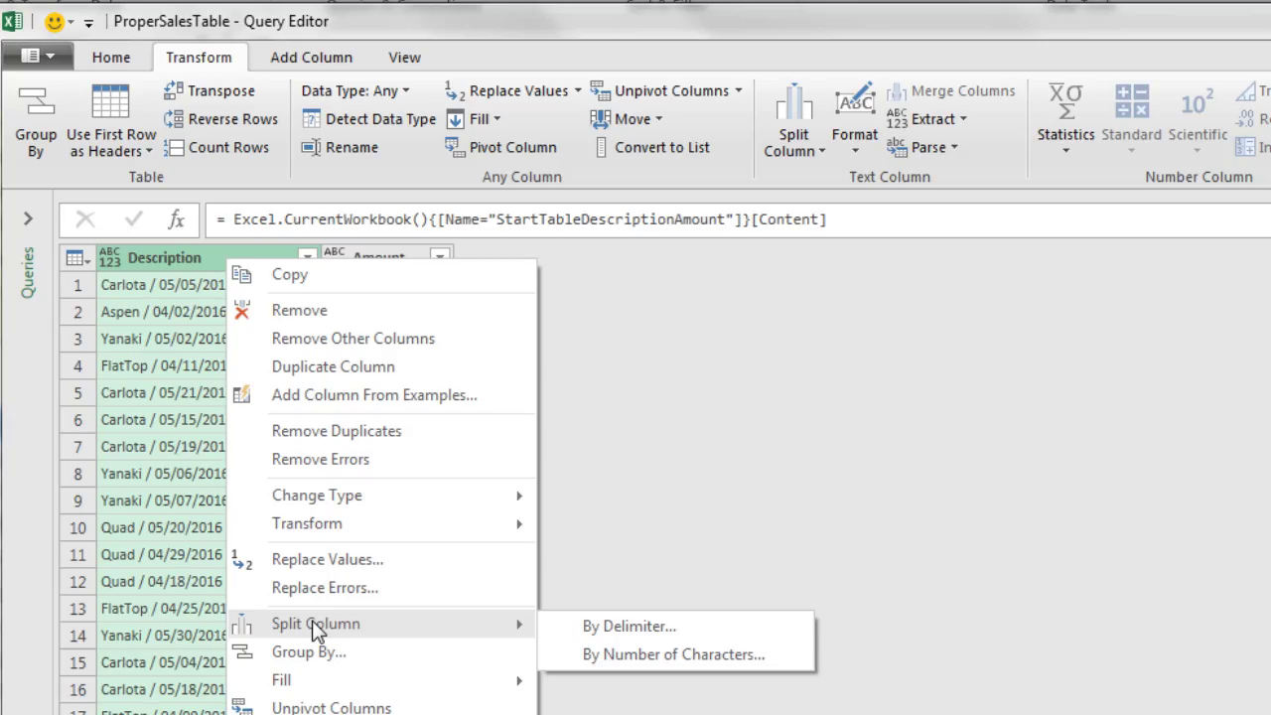
{"action": "left_click", "coordinate": [626, 626]}
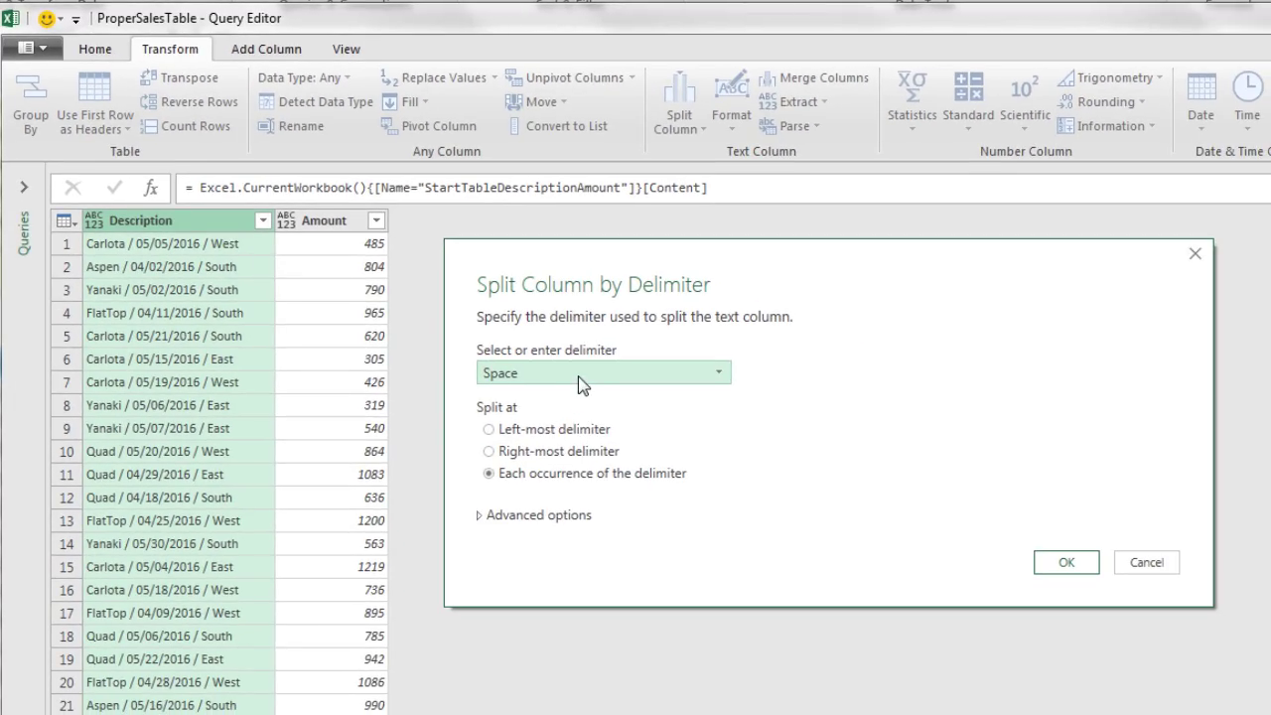
{"action": "left_click", "coordinate": [582, 374]}
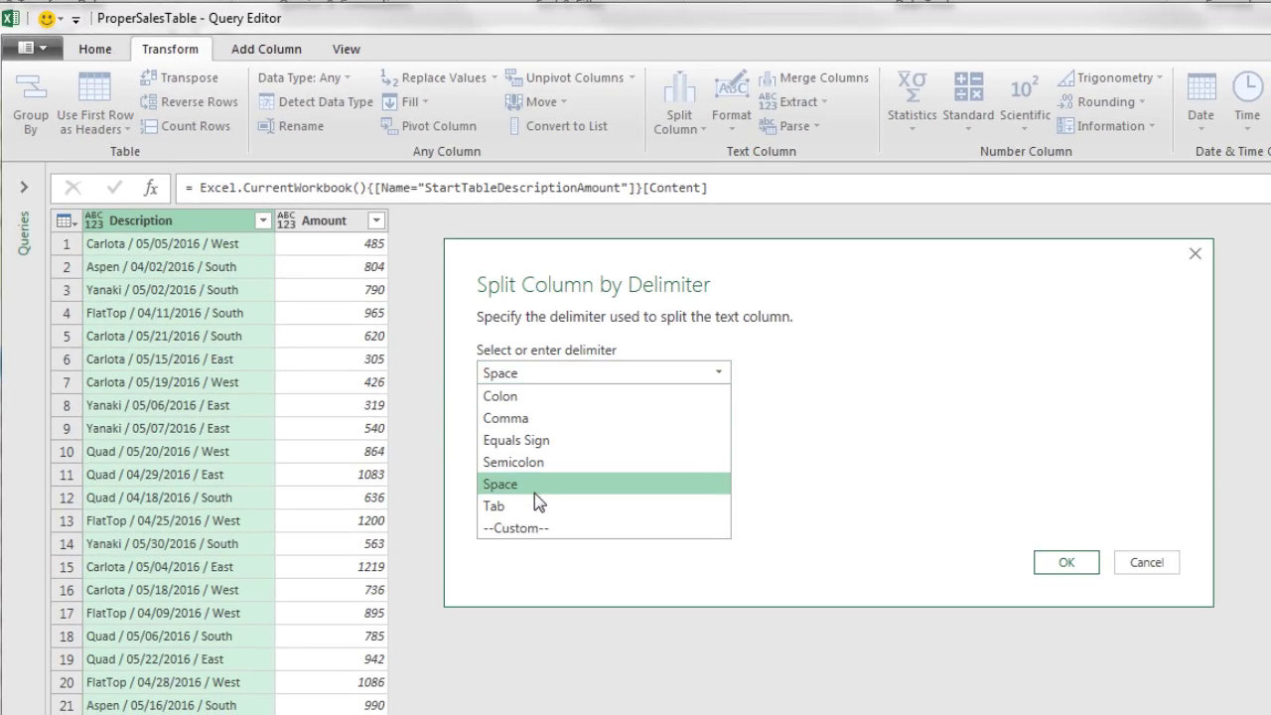
{"action": "left_click", "coordinate": [533, 530]}
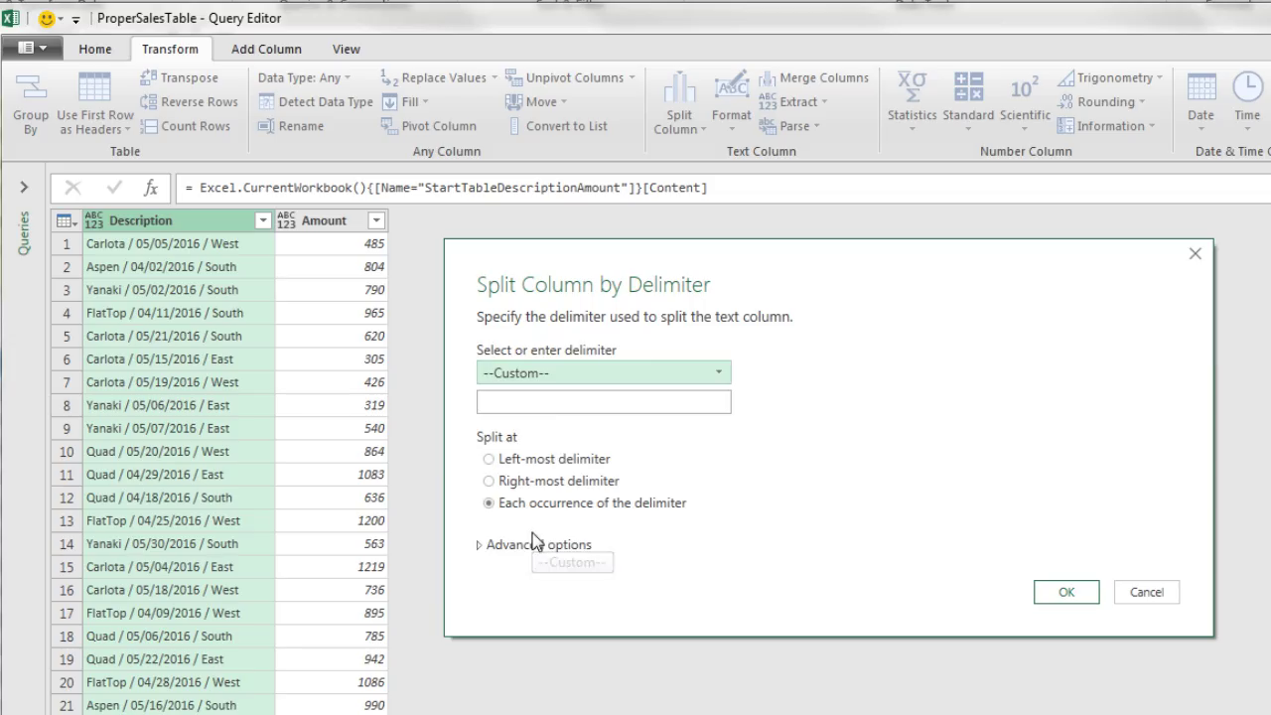
{"action": "left_click", "coordinate": [580, 410]}
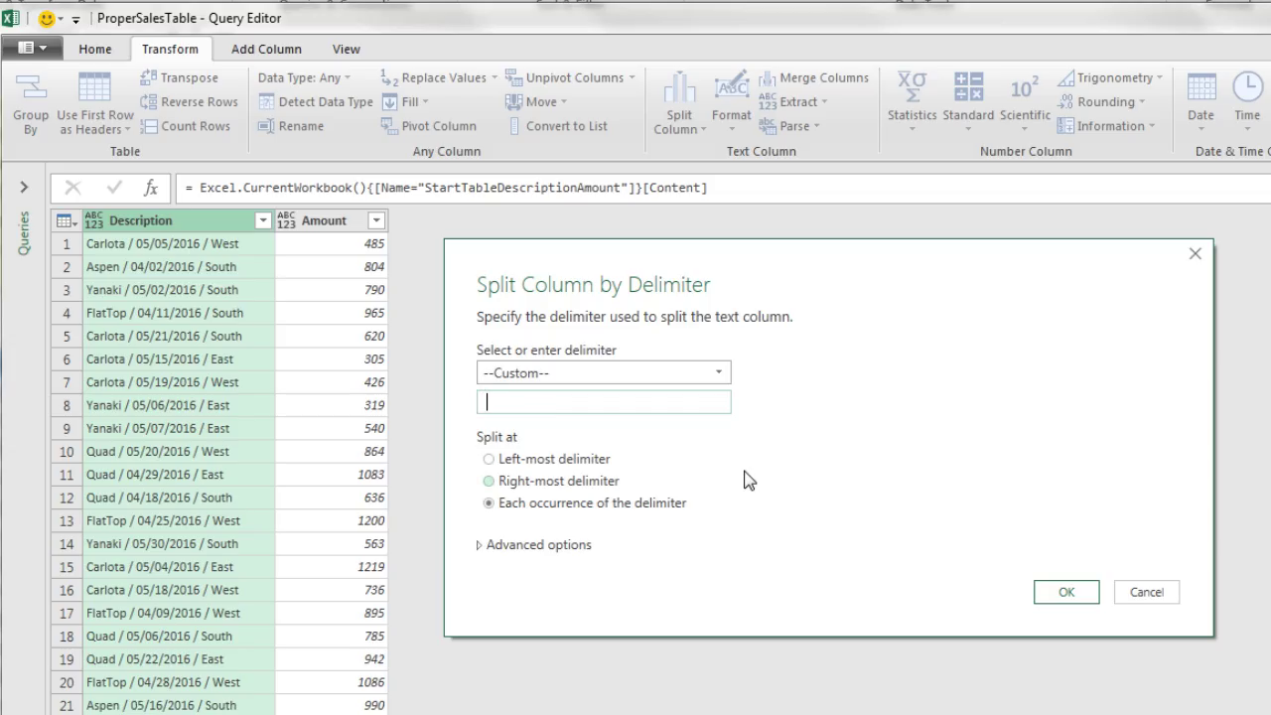
{"action": "type", "text": "/"}
{"action": "left_click", "coordinate": [1065, 594]}
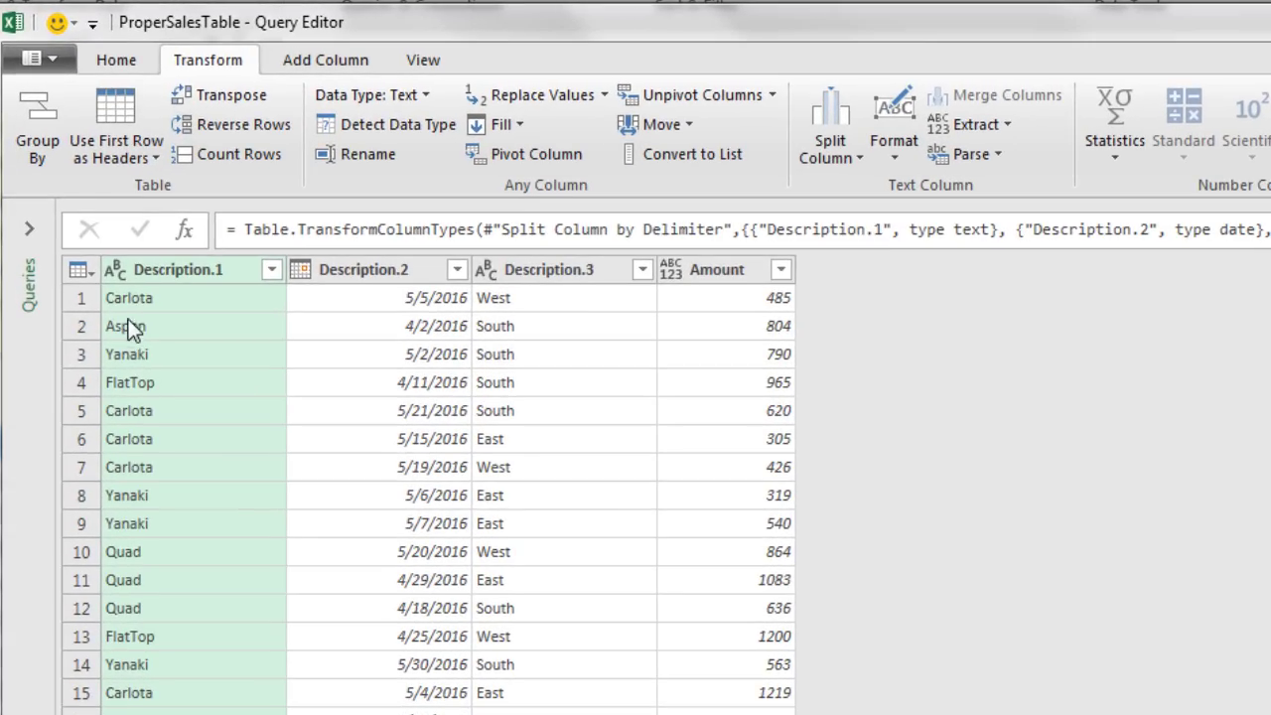
Set the data type of the Amount column to Currency.
{"action": "left_click", "coordinate": [115, 270]}
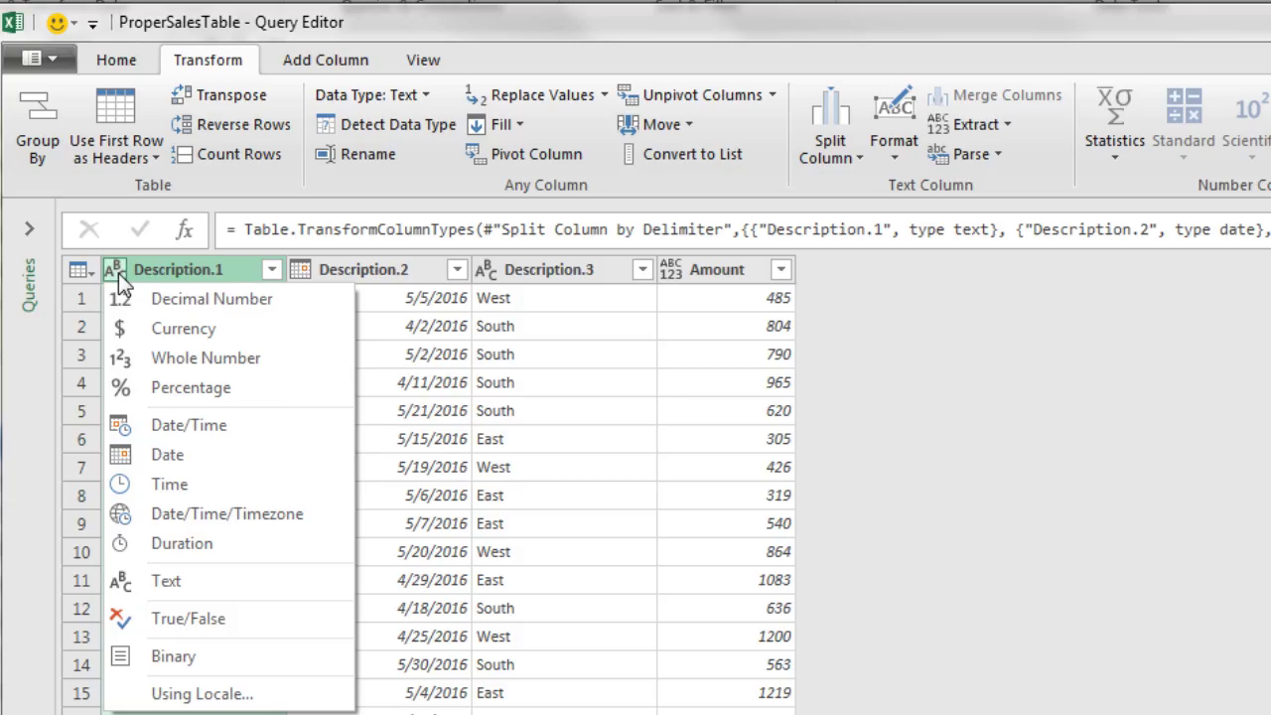
{"action": "left_click", "coordinate": [334, 286]}
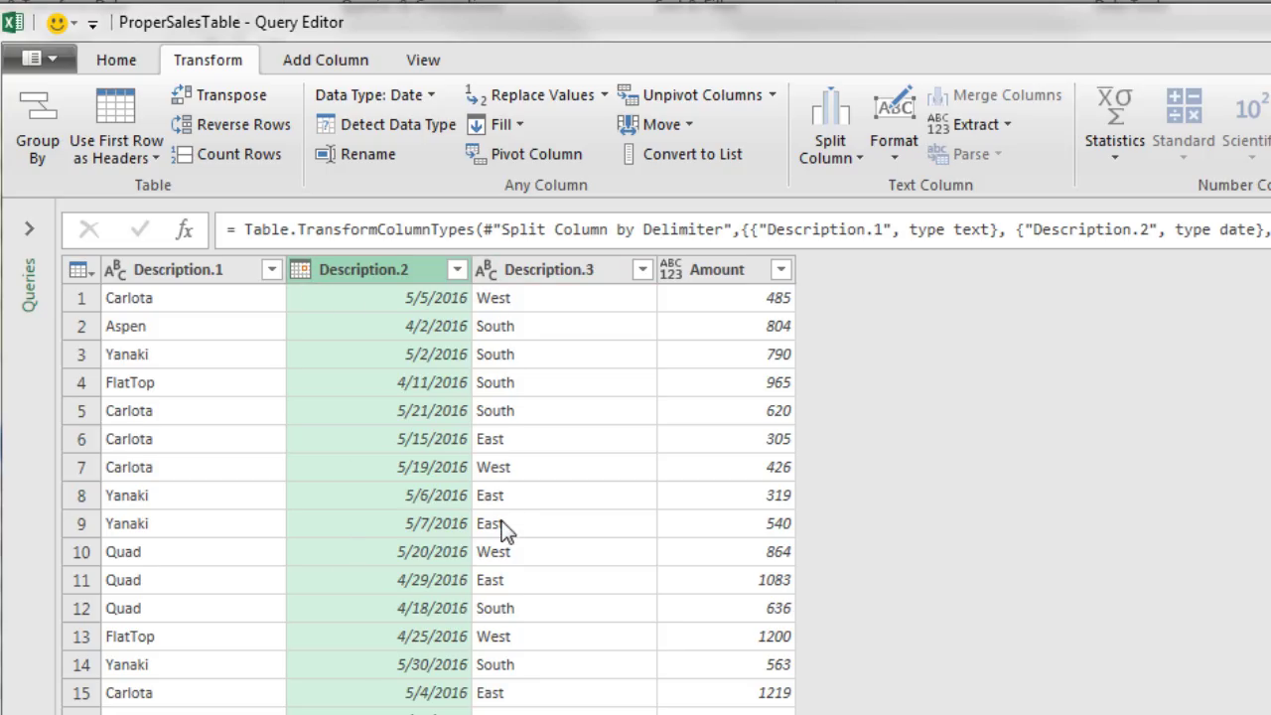
{"action": "left_click", "coordinate": [671, 271]}
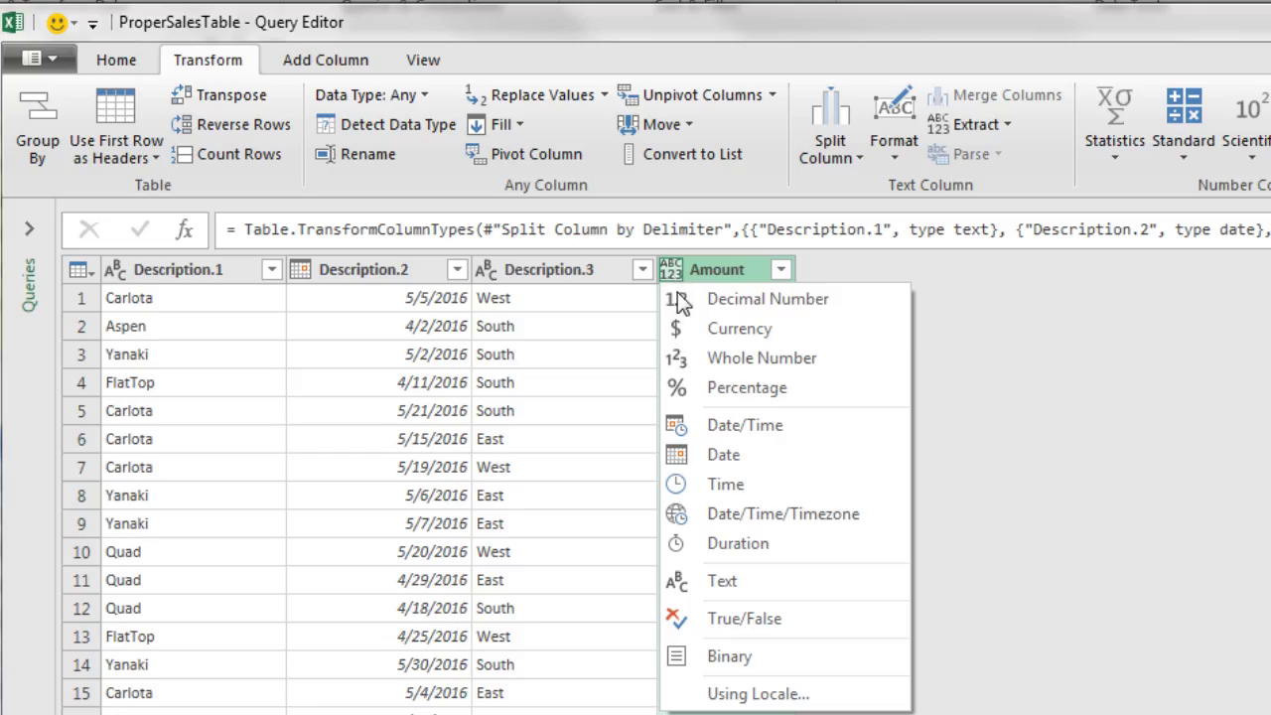
{"action": "left_click", "coordinate": [698, 343]}
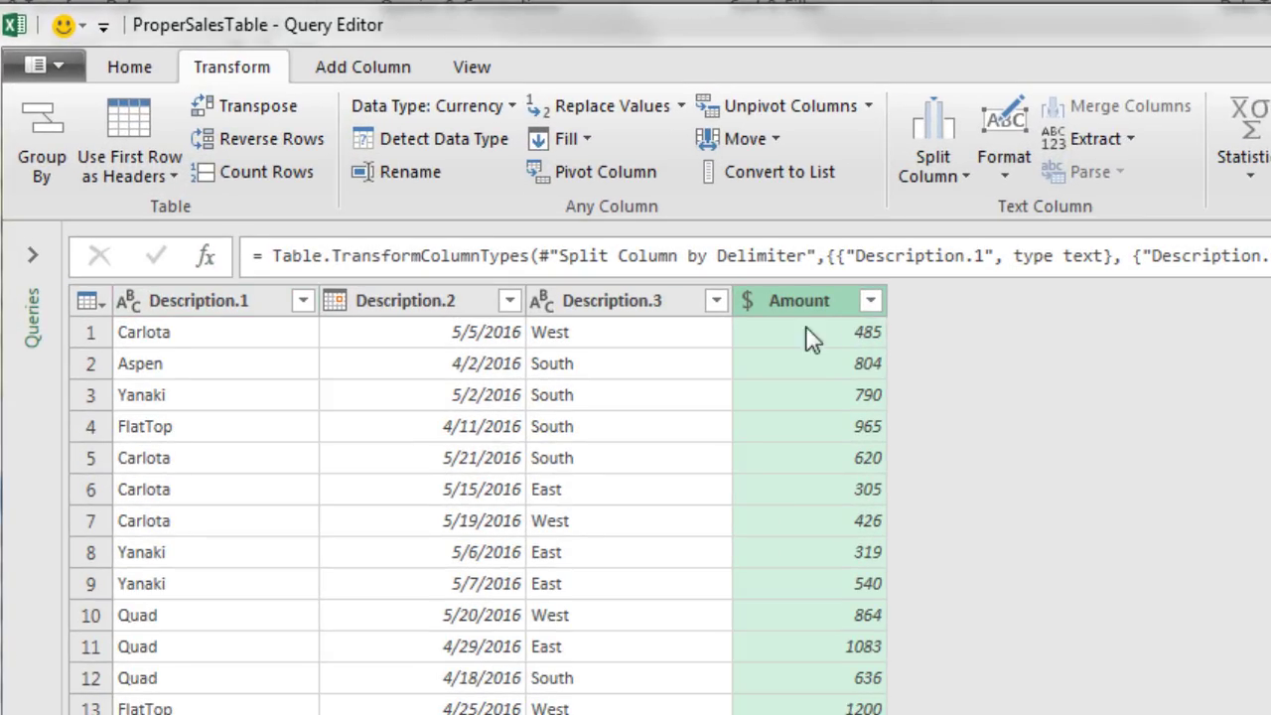
Rename the Description.1 column as Product and the Description.2 column as date.
{"action": "double_click", "coordinate": [189, 302]}
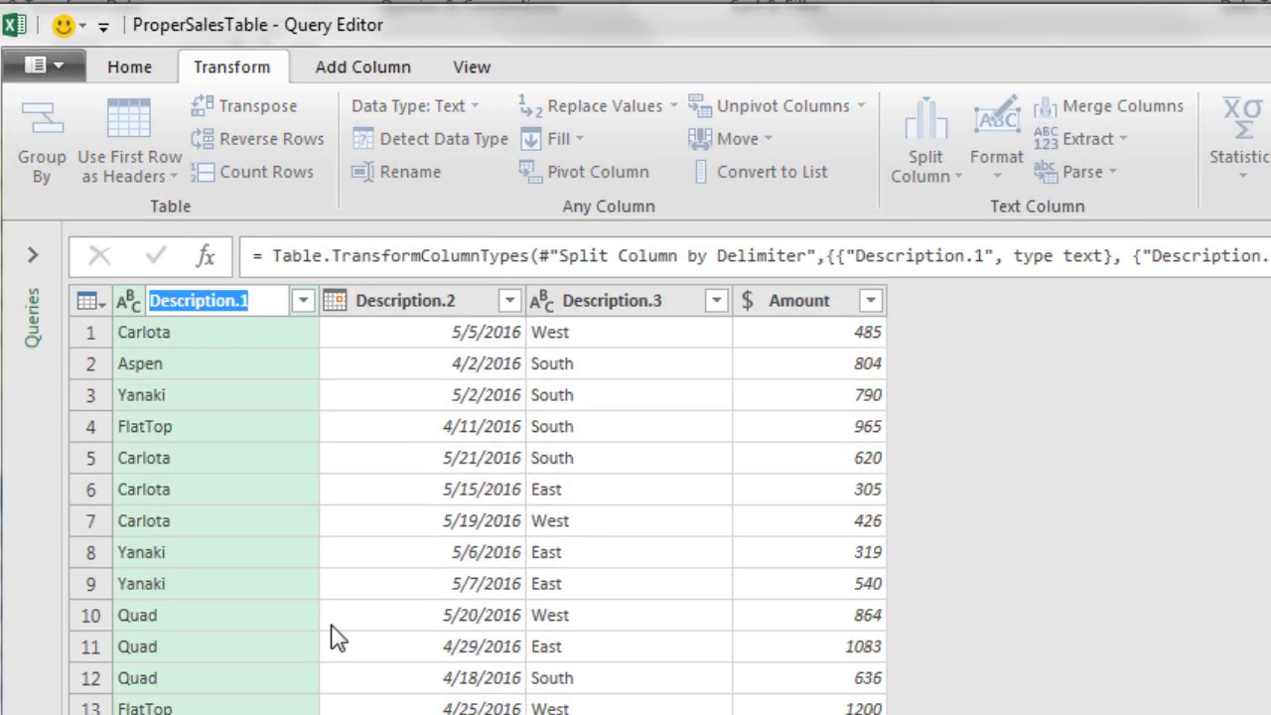
{"action": "key", "text": "Return"}
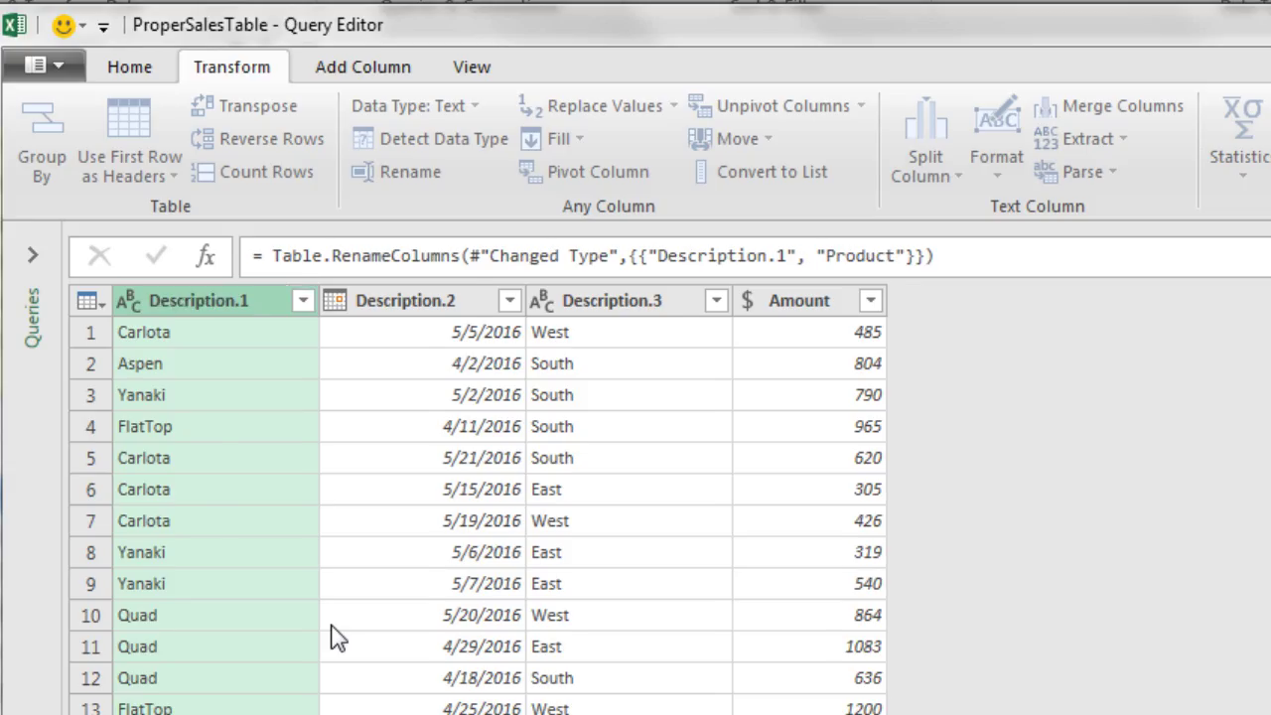
{"action": "double_click", "coordinate": [360, 301]}
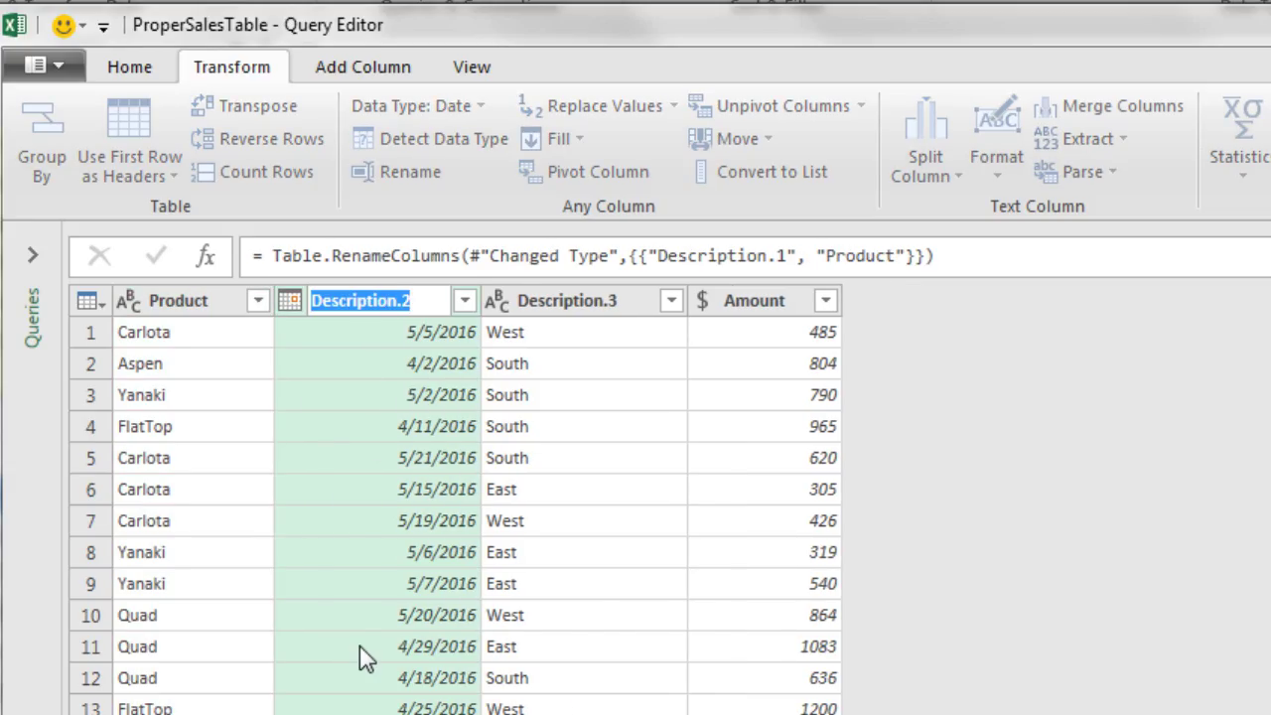
{"action": "type", "text": "date"}
{"action": "key", "text": "Return"}
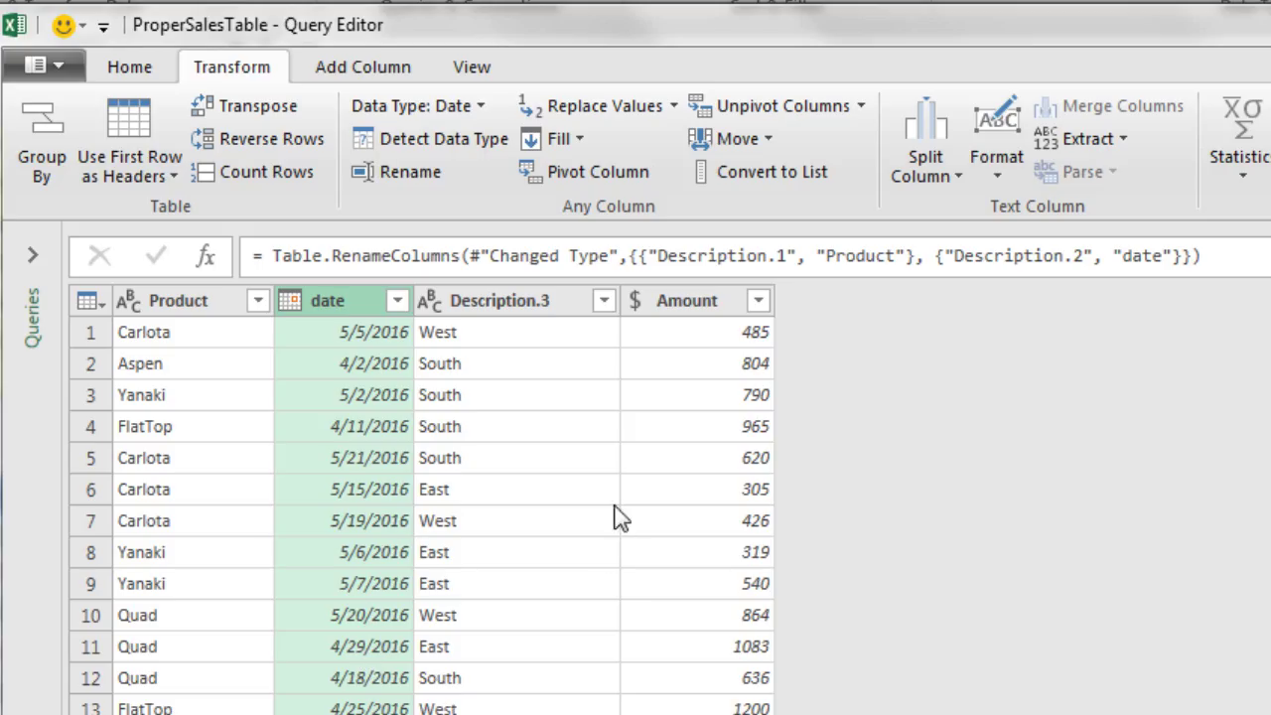
Rename the Description.3 column as Region and the Amount column as Sales.
{"action": "double_click", "coordinate": [506, 299]}
{"action": "type", "text": "Region"}
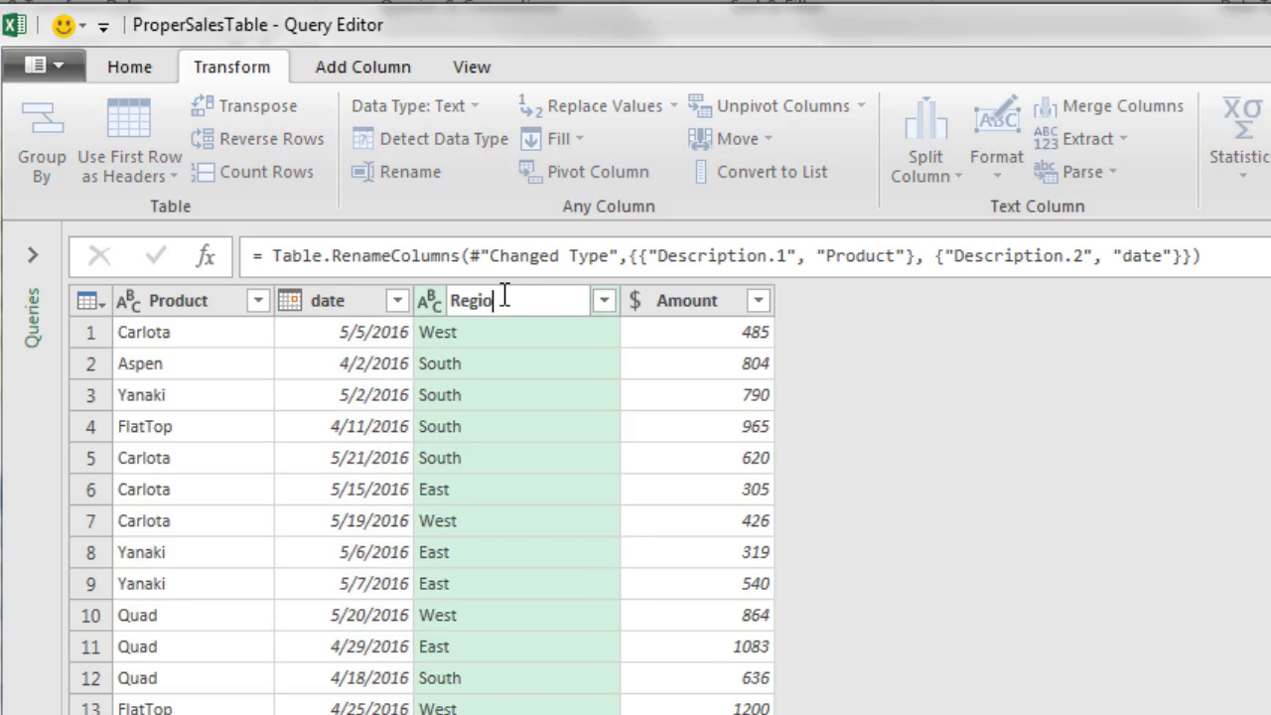
{"action": "key", "text": "Return"}
{"action": "double_click", "coordinate": [668, 299]}
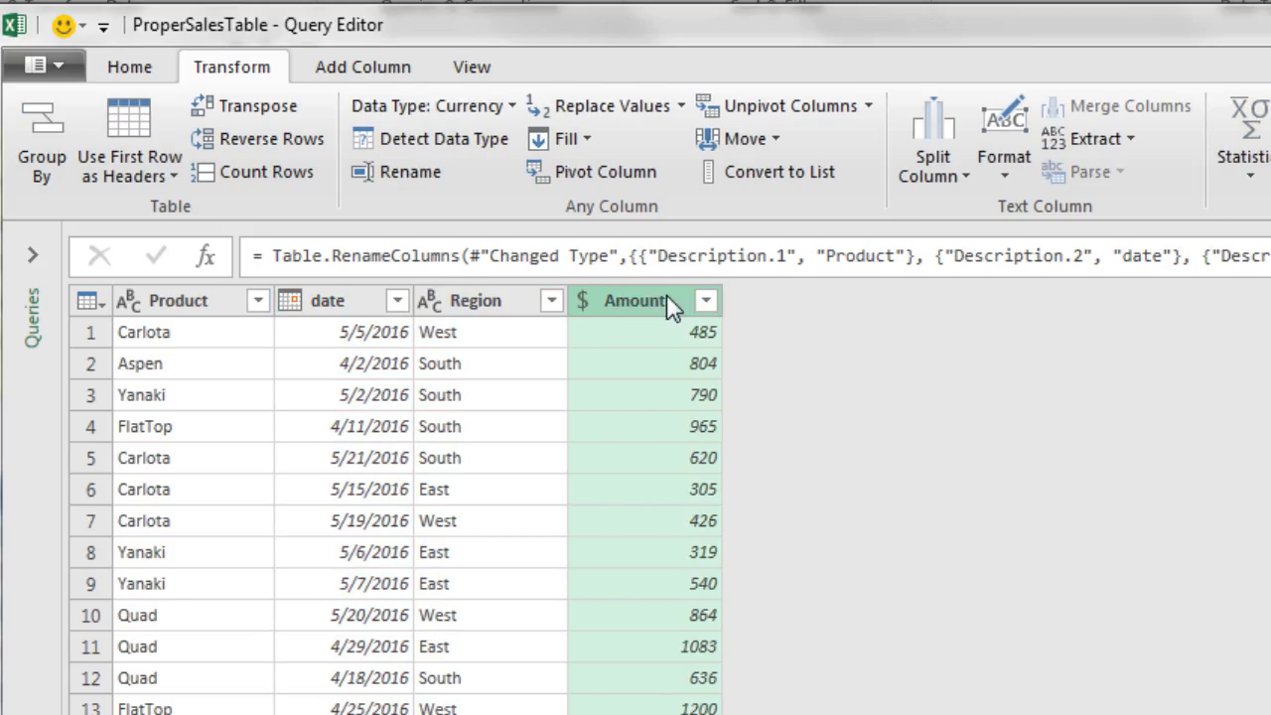
{"action": "type", "text": "Sales"}
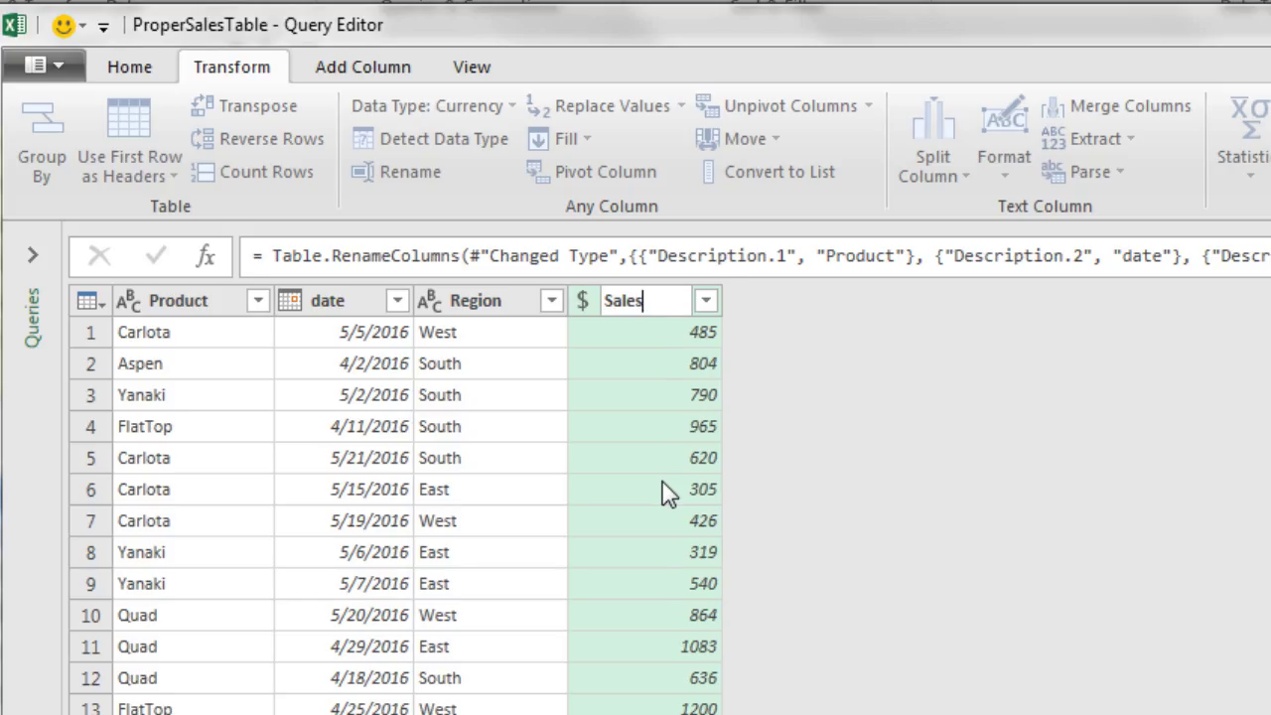
{"action": "key", "text": "Return"}
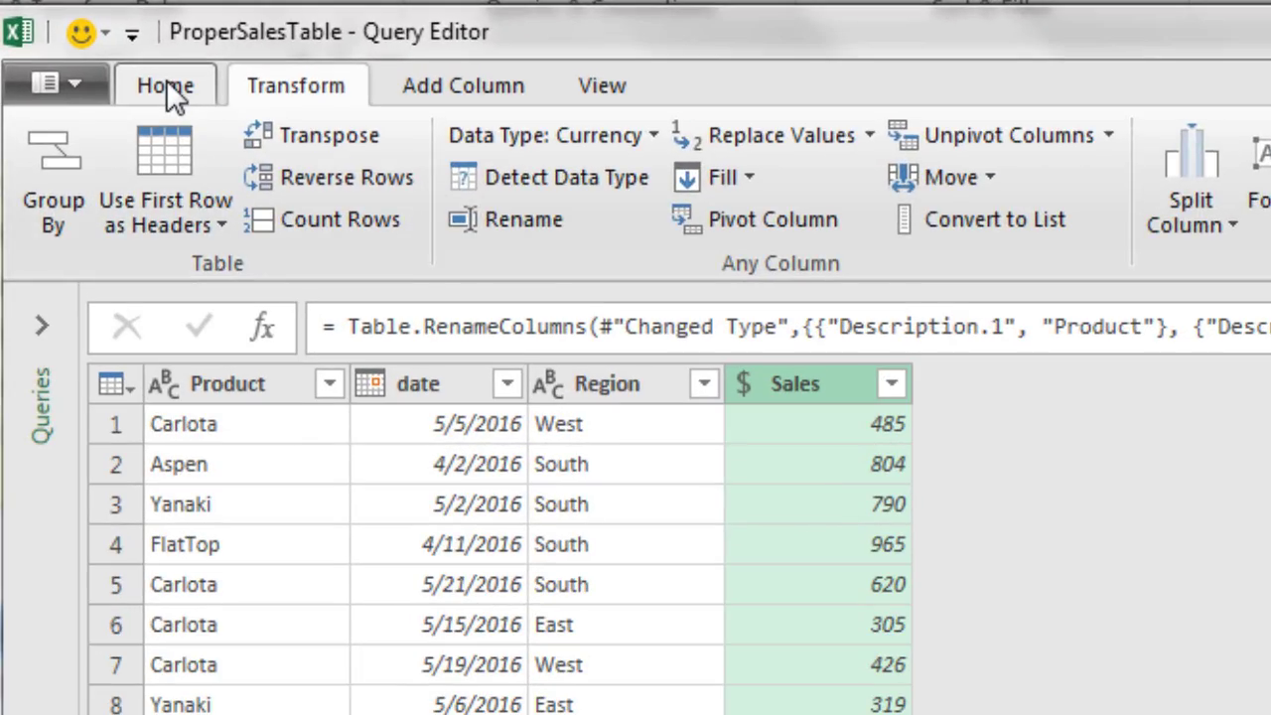
Capitalize the date column's name so that it reads Date.
{"action": "left_click", "coordinate": [166, 81]}
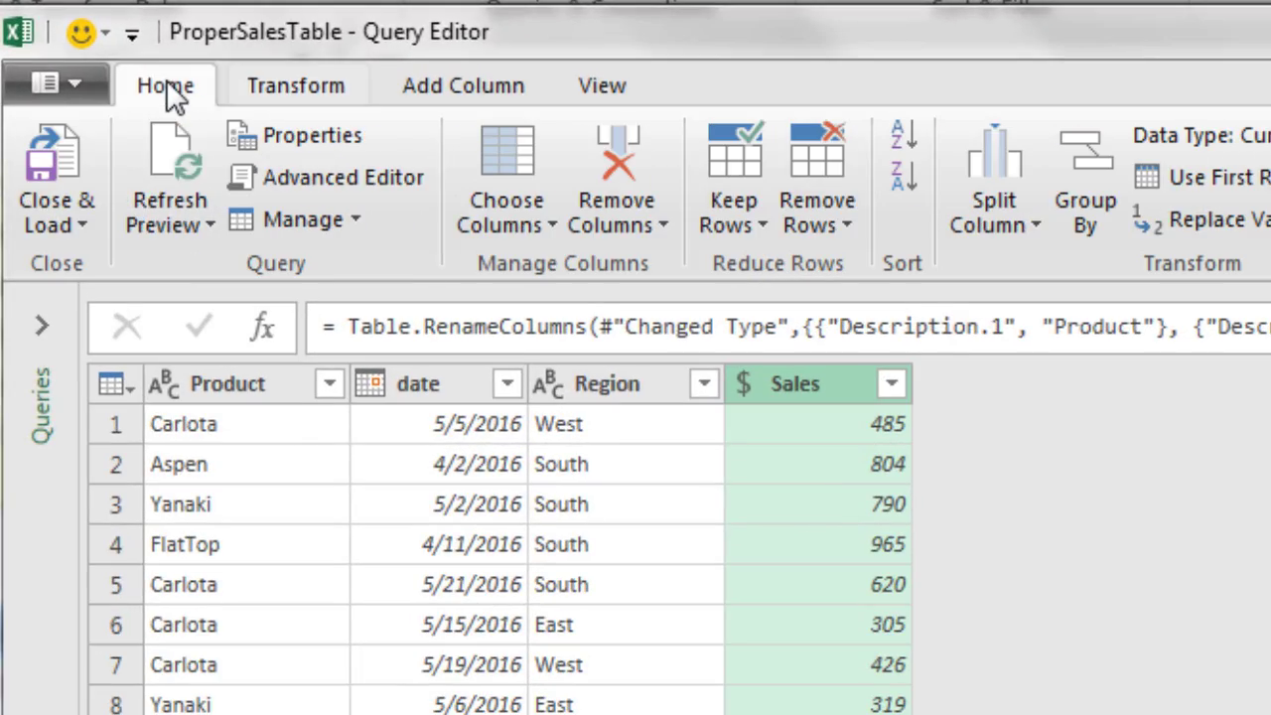
{"action": "double_click", "coordinate": [405, 377]}
{"action": "left_click", "coordinate": [407, 381]}
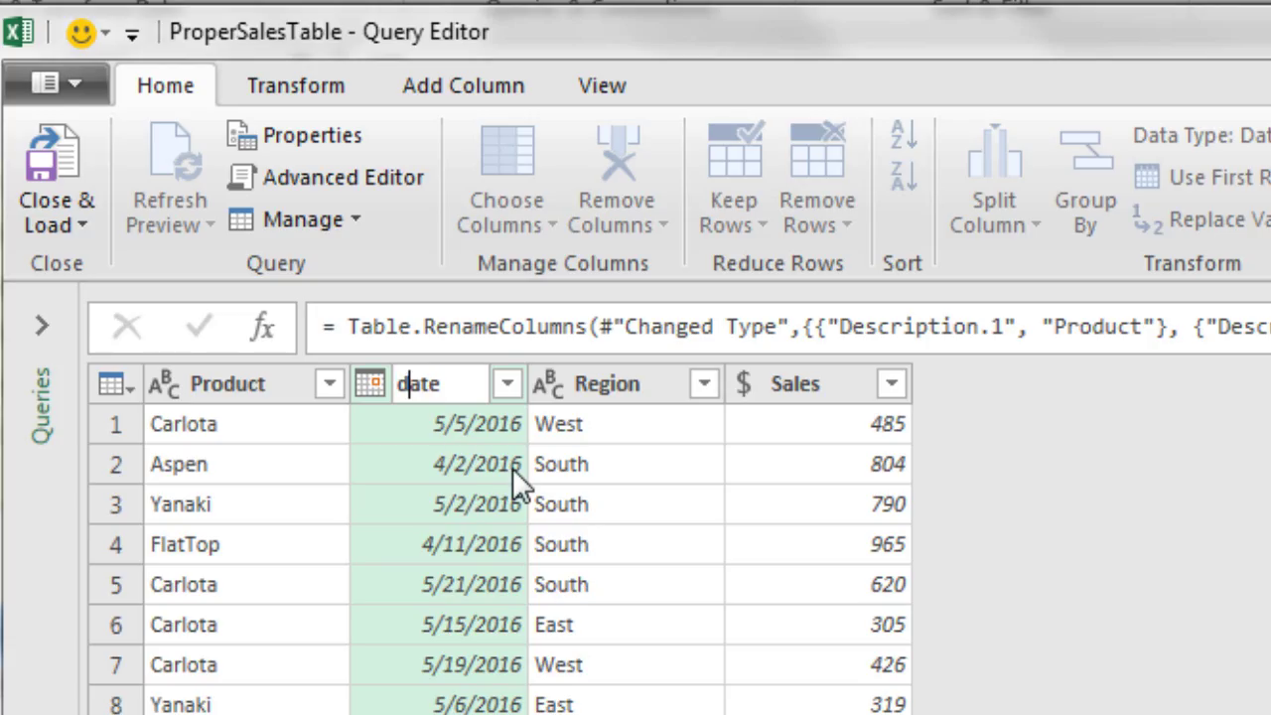
{"action": "key", "text": "BackSpace"}
{"action": "type", "text": "D"}
{"action": "key", "text": "Return"}
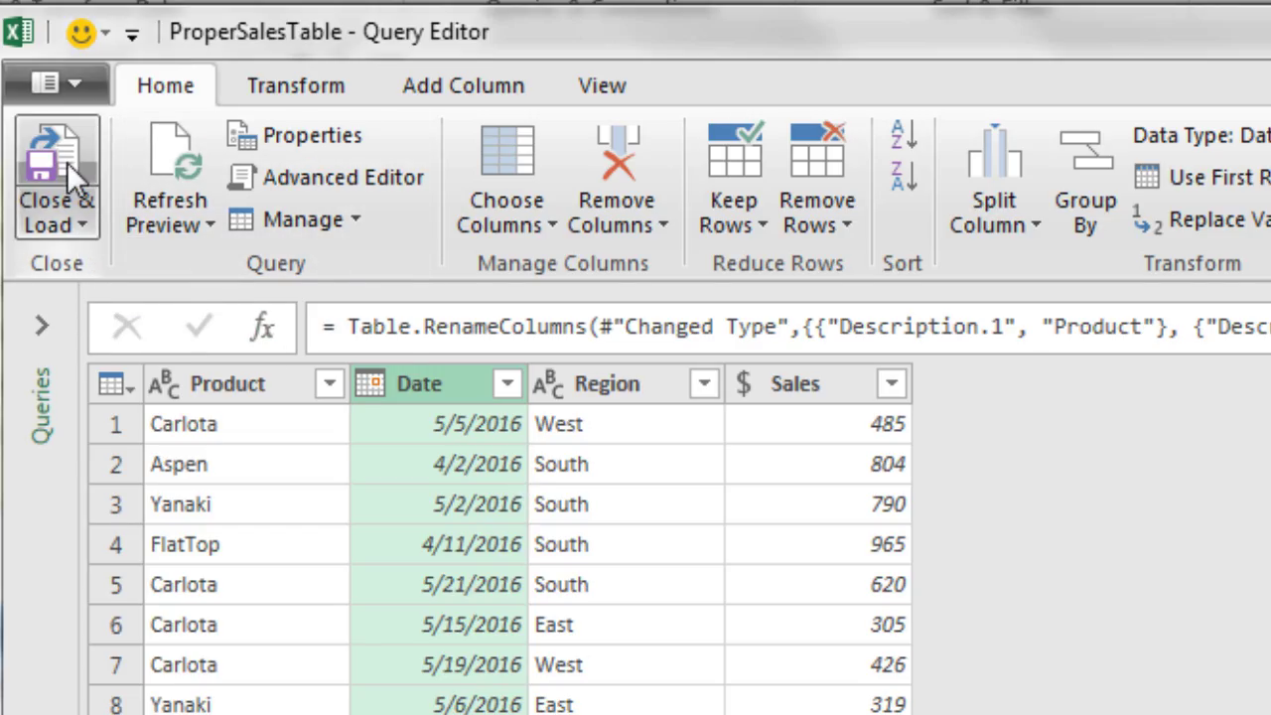
Load the query result as a table on a new worksheet and name that sheet PT1.
{"action": "left_click", "coordinate": [79, 222]}
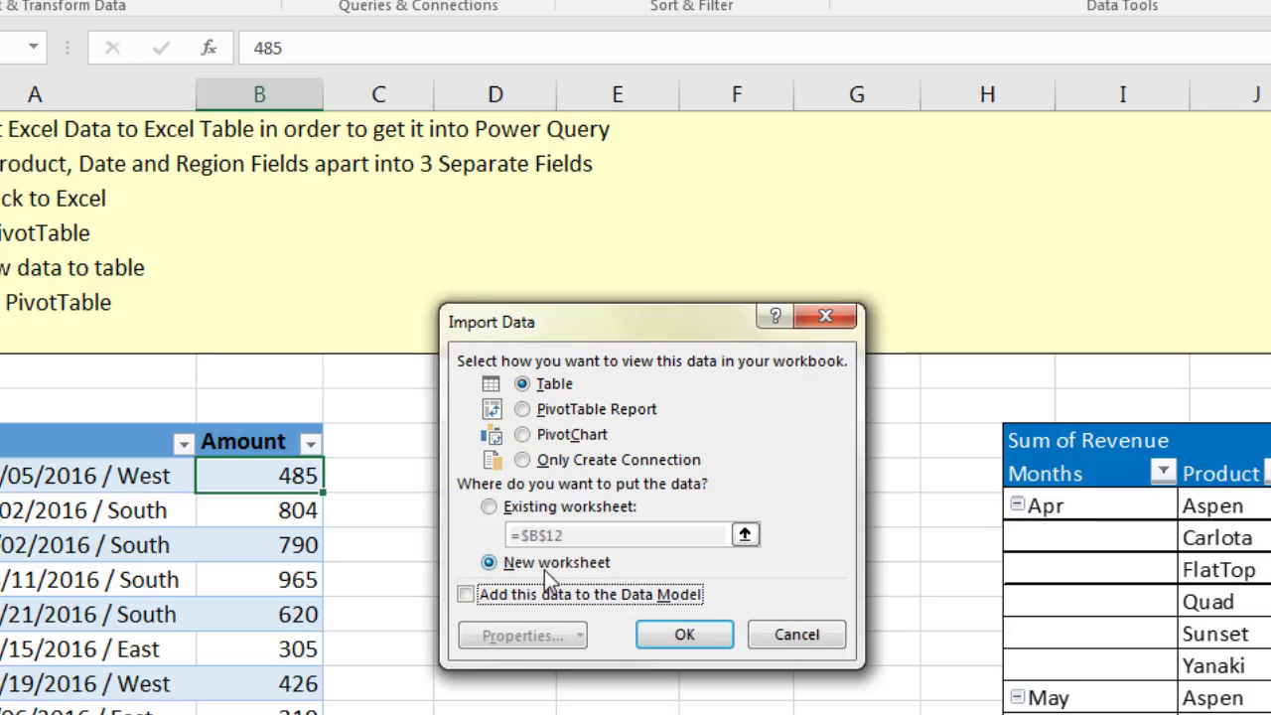
{"action": "left_click", "coordinate": [696, 640]}
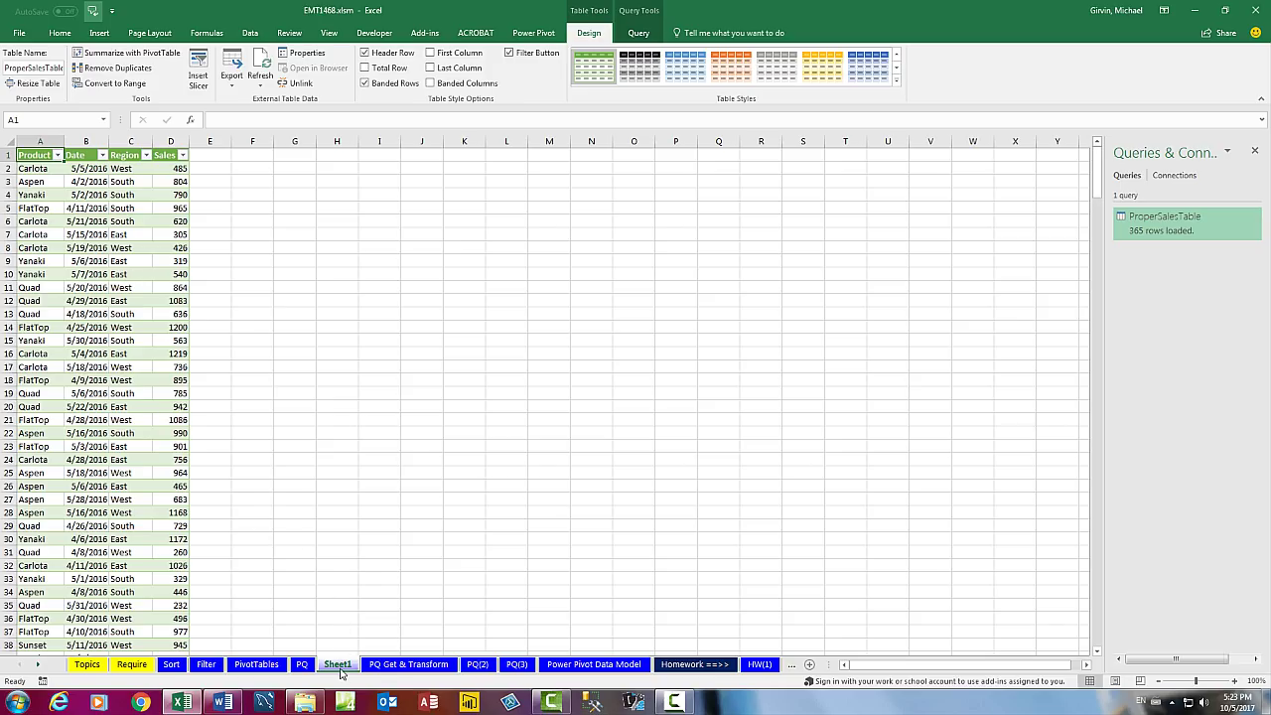
{"action": "left_click", "coordinate": [339, 665]}
{"action": "type", "text": "PT1"}
{"action": "key", "text": "Return"}
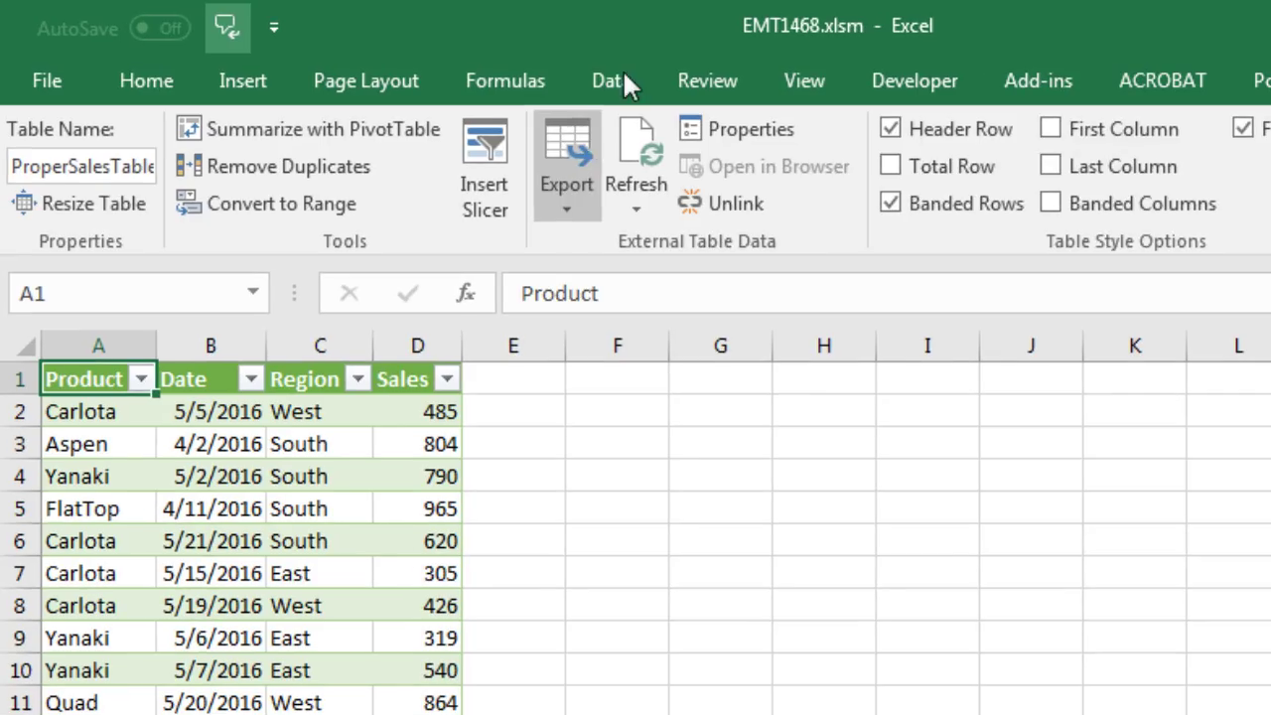
Examine the workbook's list of queries and the commands available for the ProperSalesTable query.
{"action": "left_click", "coordinate": [466, 57]}
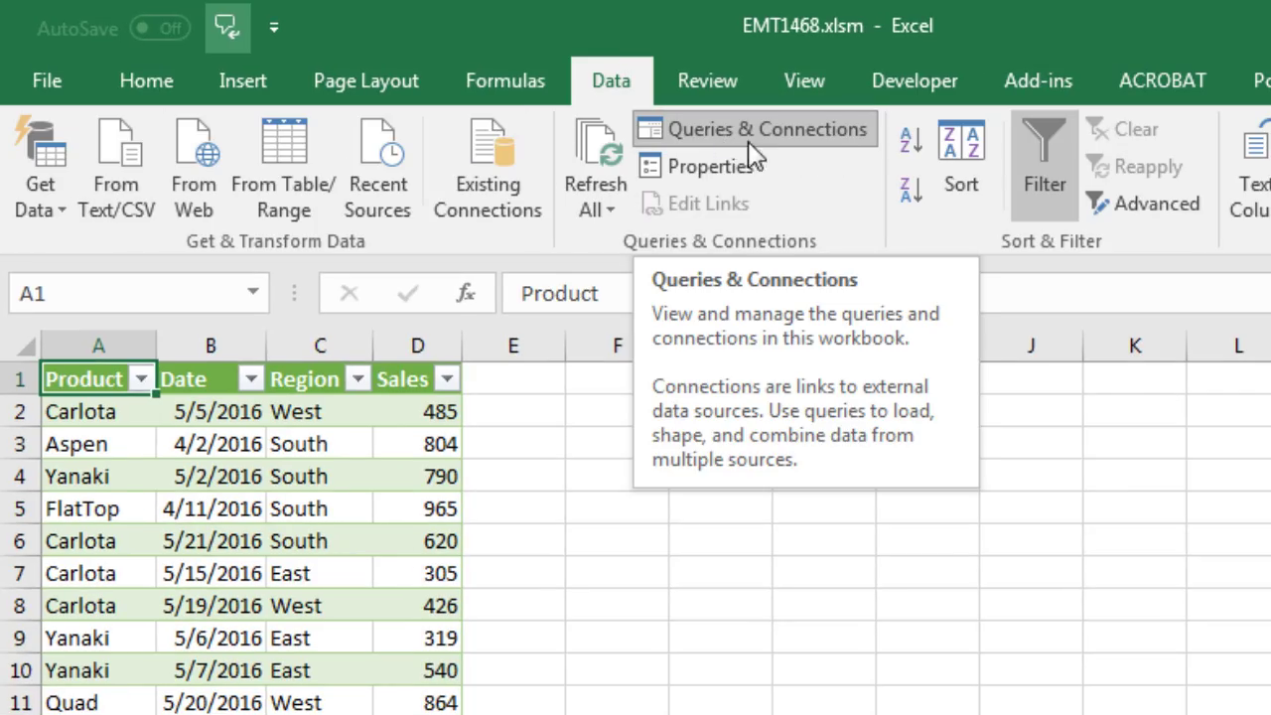
{"action": "left_click", "coordinate": [837, 144]}
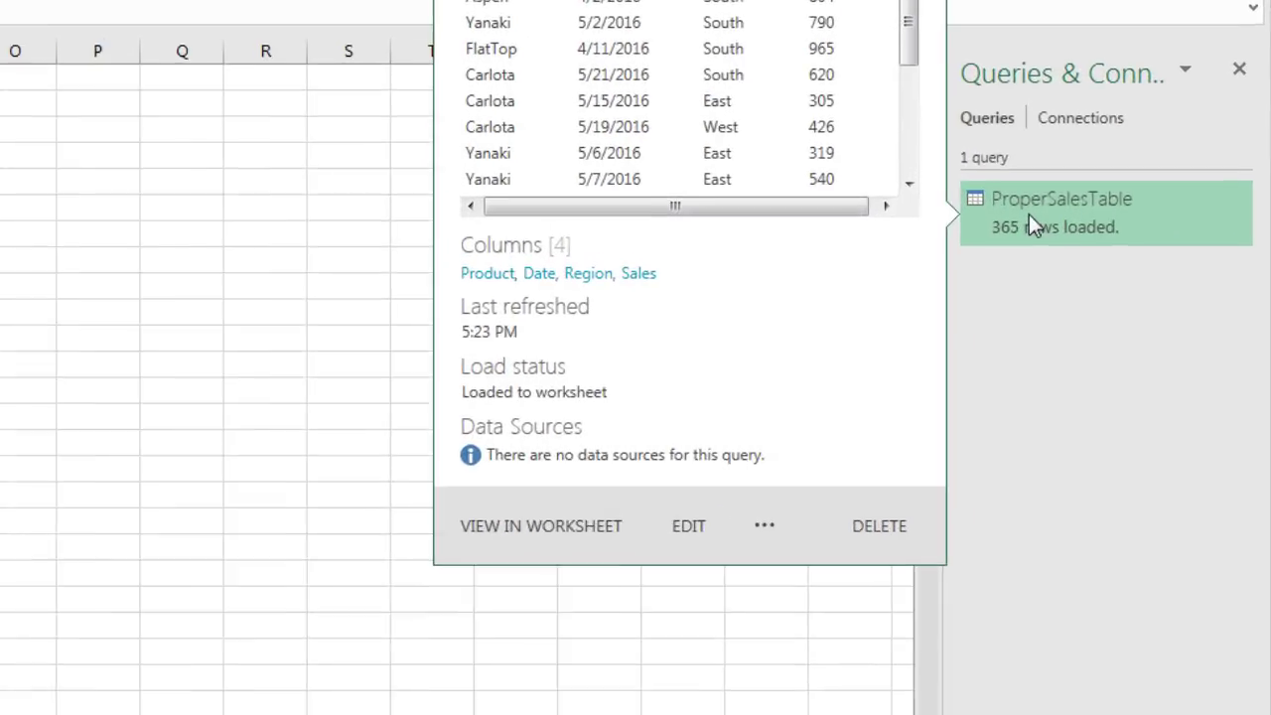
{"action": "right_click", "coordinate": [1147, 224]}
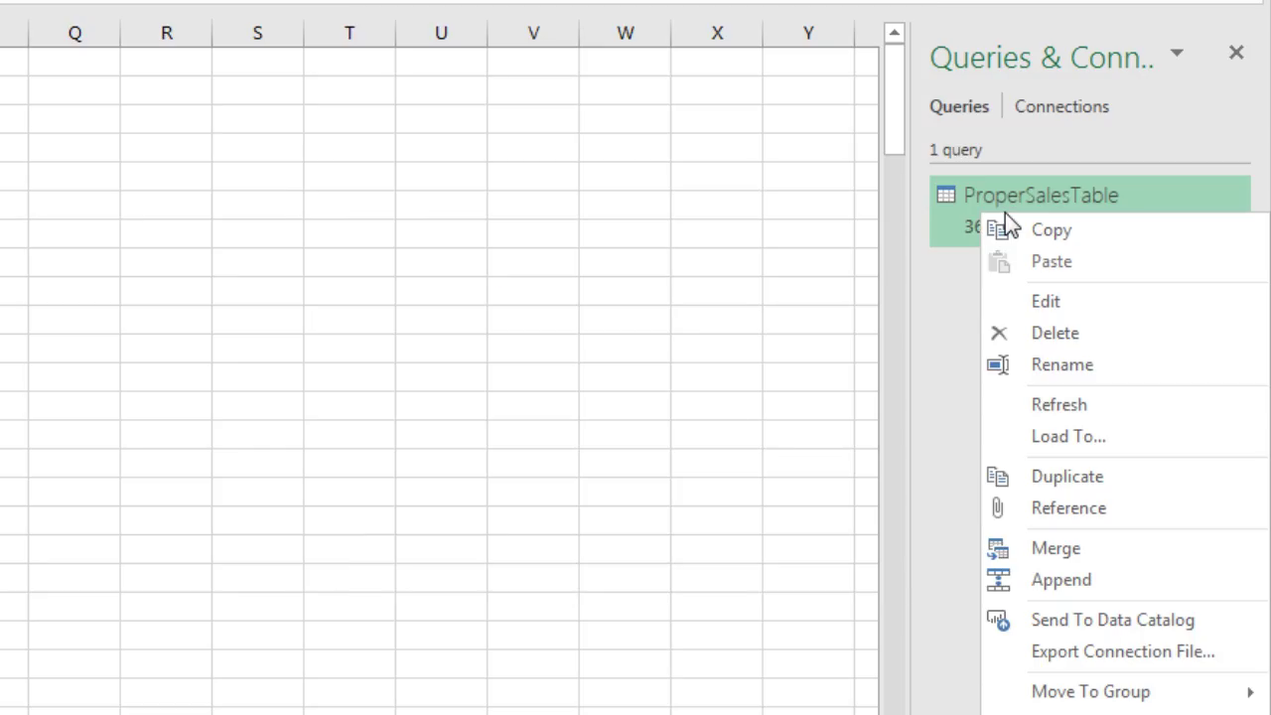
{"action": "left_click", "coordinate": [1056, 310]}
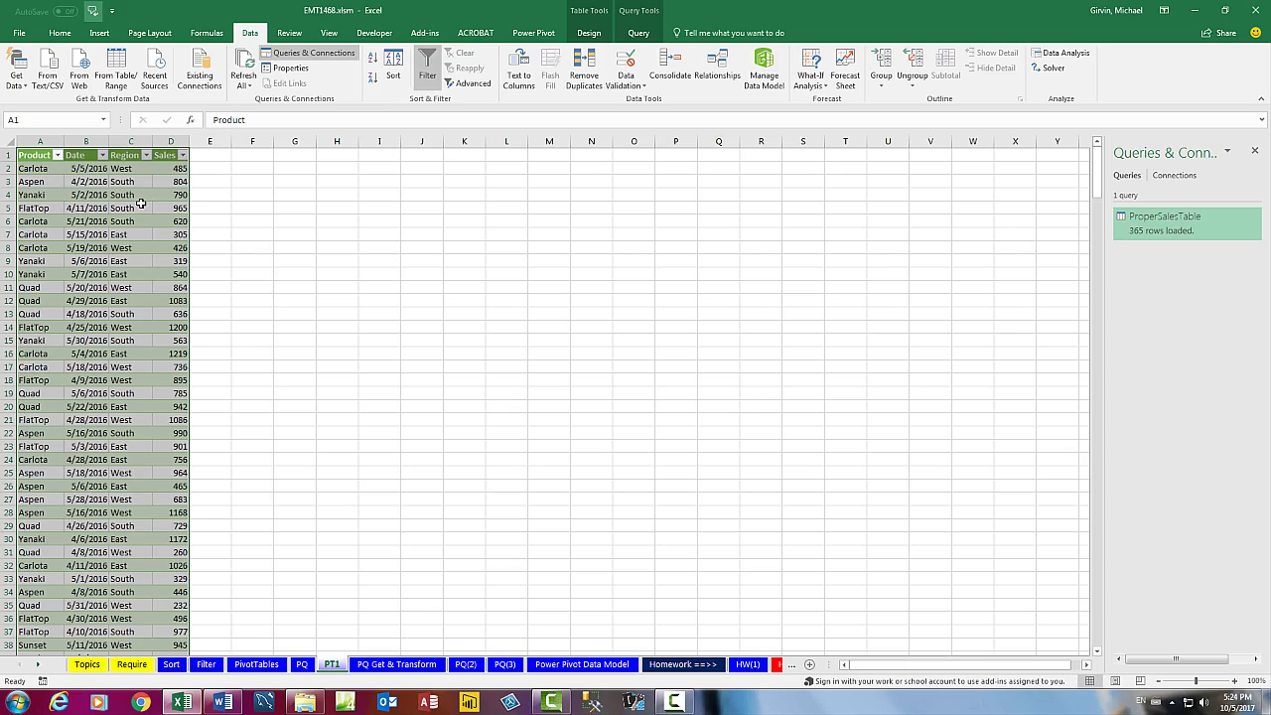
Create a PivotTable from ProperSalesTable at cell G1 of the existing PT1 sheet and hide the list of queries.
{"action": "left_click", "coordinate": [132, 198]}
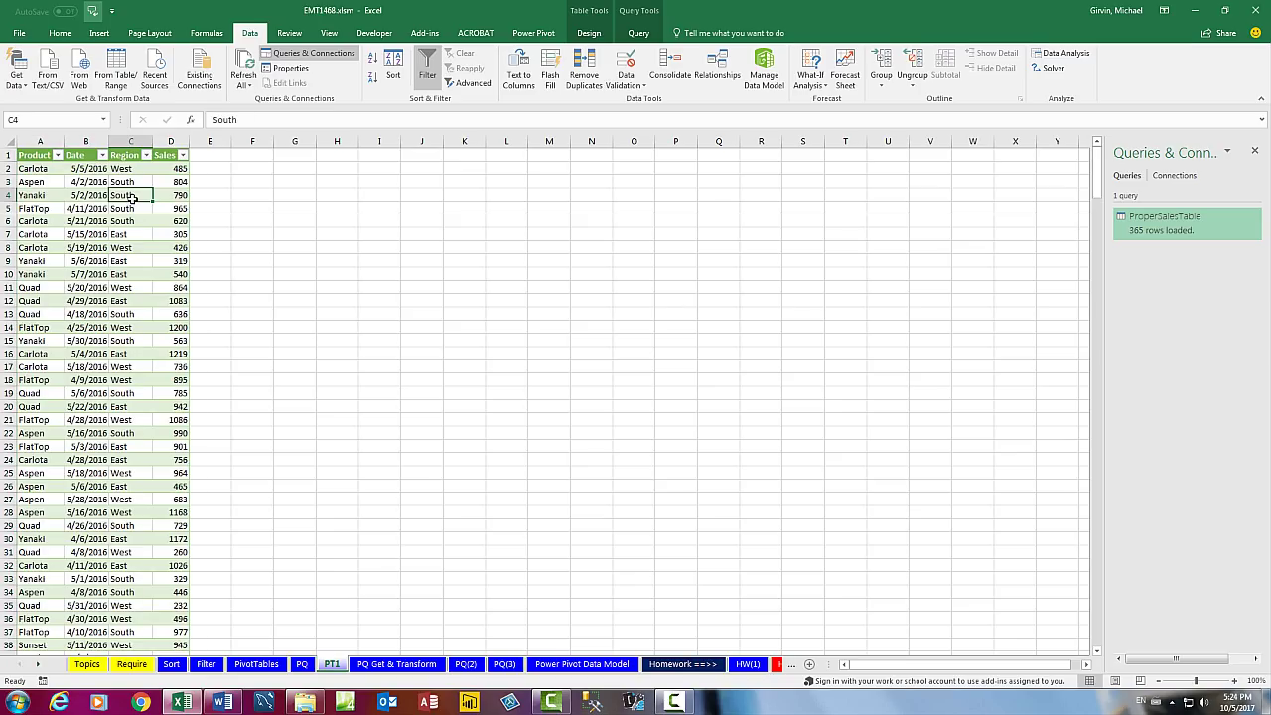
{"action": "left_click", "coordinate": [99, 35]}
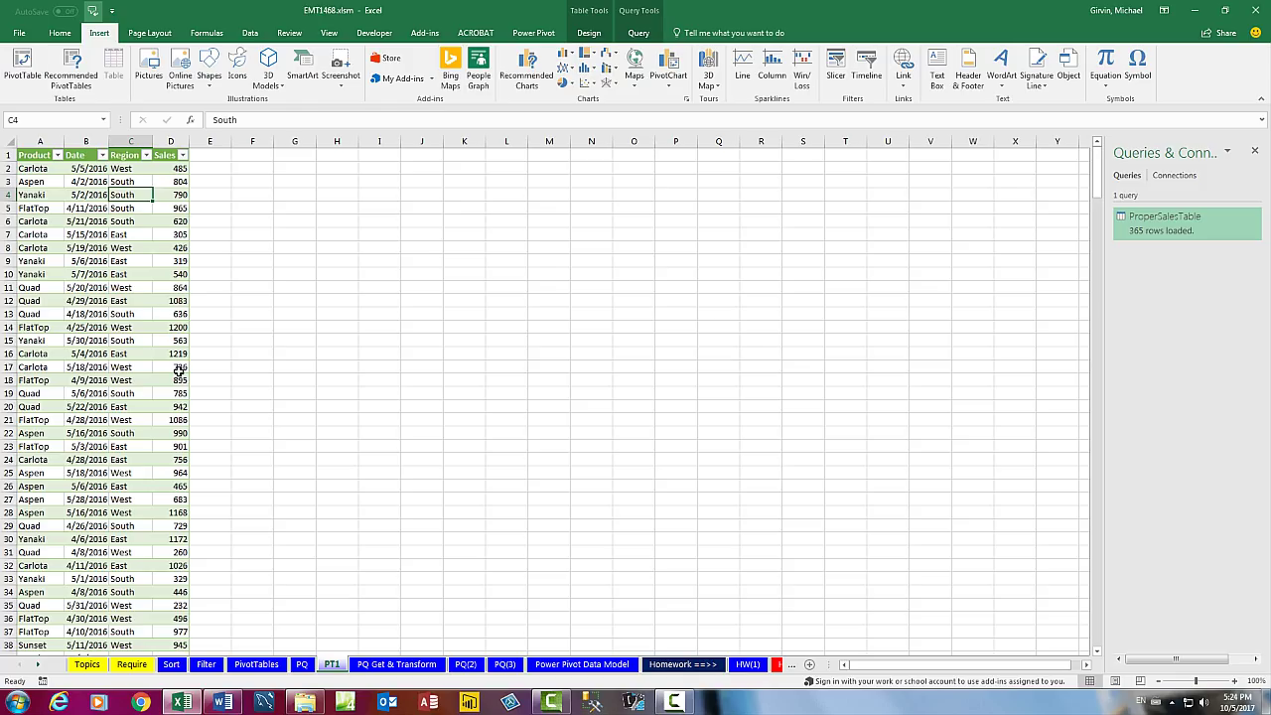
{"action": "key", "text": "alt"}
{"action": "key", "text": "n"}
{"action": "key", "text": "v"}
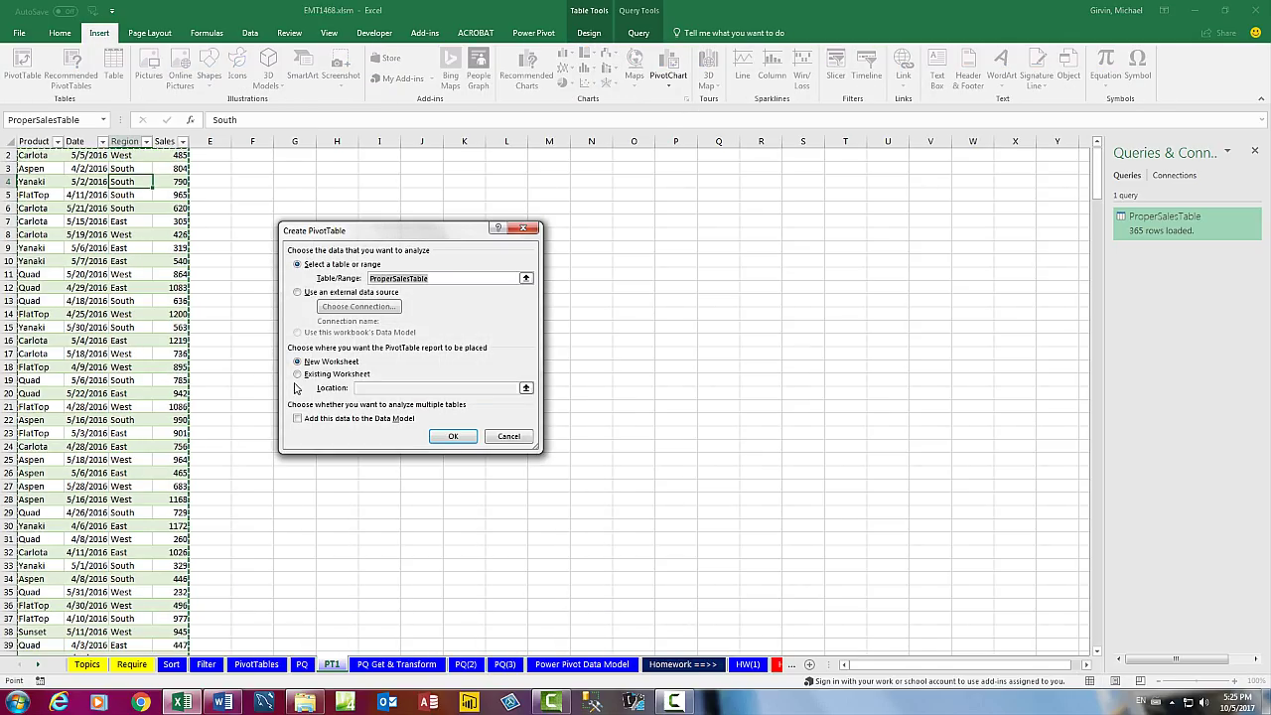
{"action": "left_click", "coordinate": [298, 375]}
{"action": "left_click", "coordinate": [378, 389]}
{"action": "left_click", "coordinate": [288, 153]}
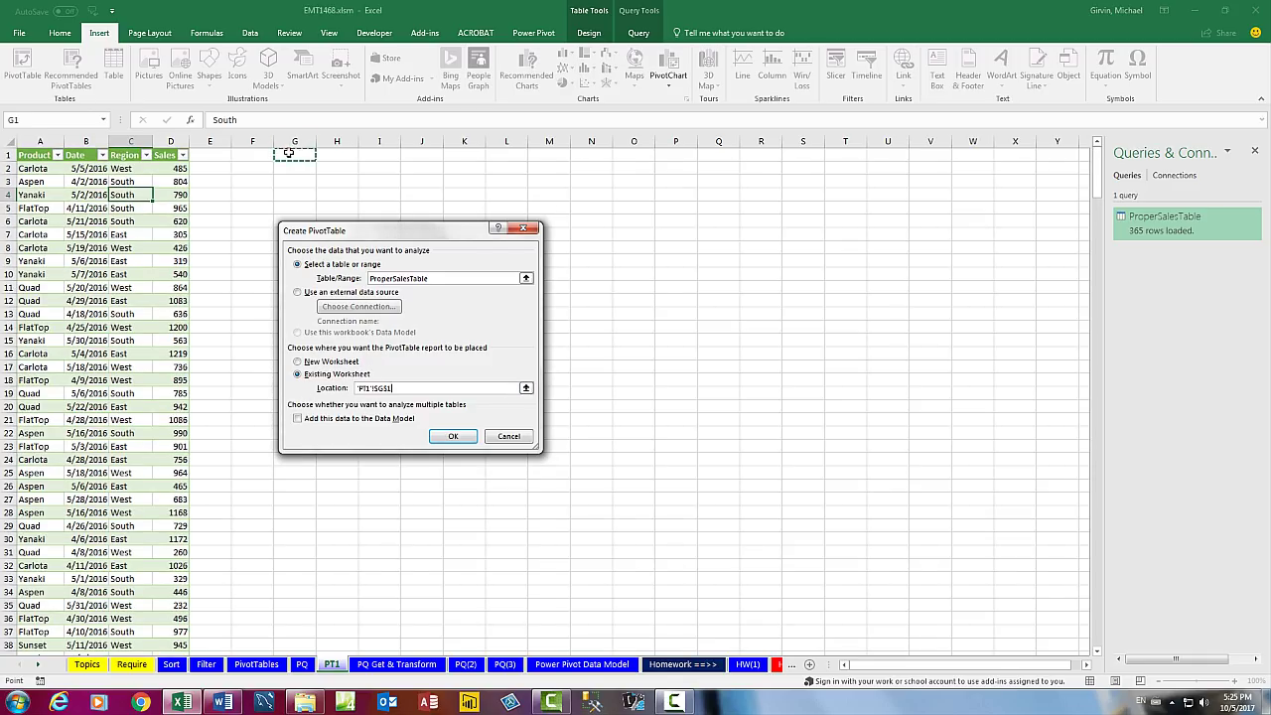
{"action": "left_click", "coordinate": [456, 440]}
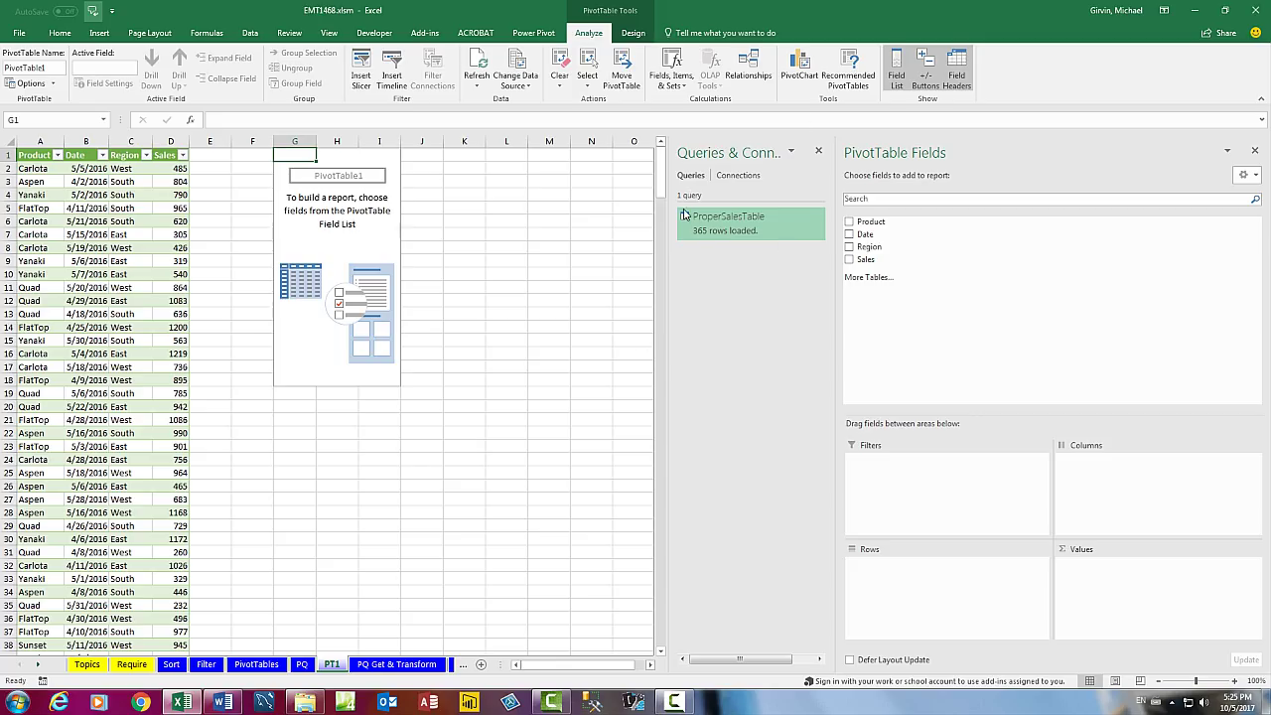
{"action": "left_click", "coordinate": [819, 151]}
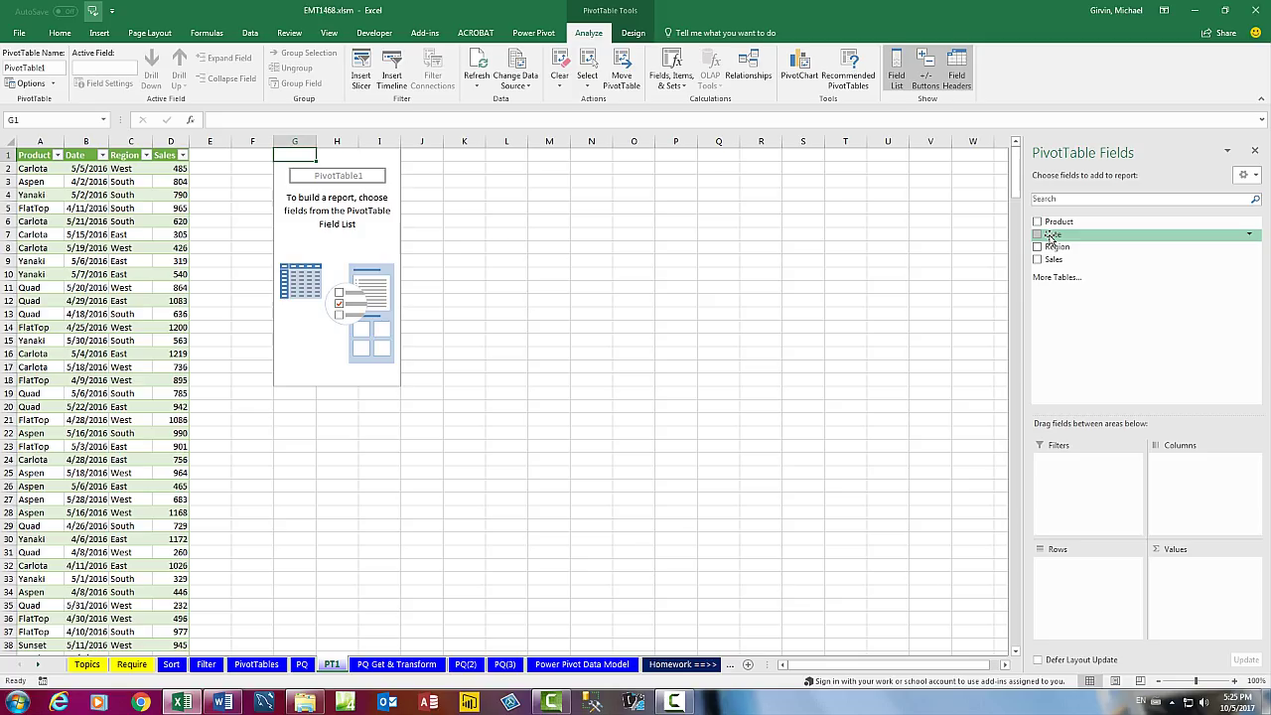
Add the Date field to the PivotTable rows and remove the daily Date level, keeping only Months.
{"action": "left_click_drag", "start_coordinate": [1051, 238], "coordinate": [1086, 596]}
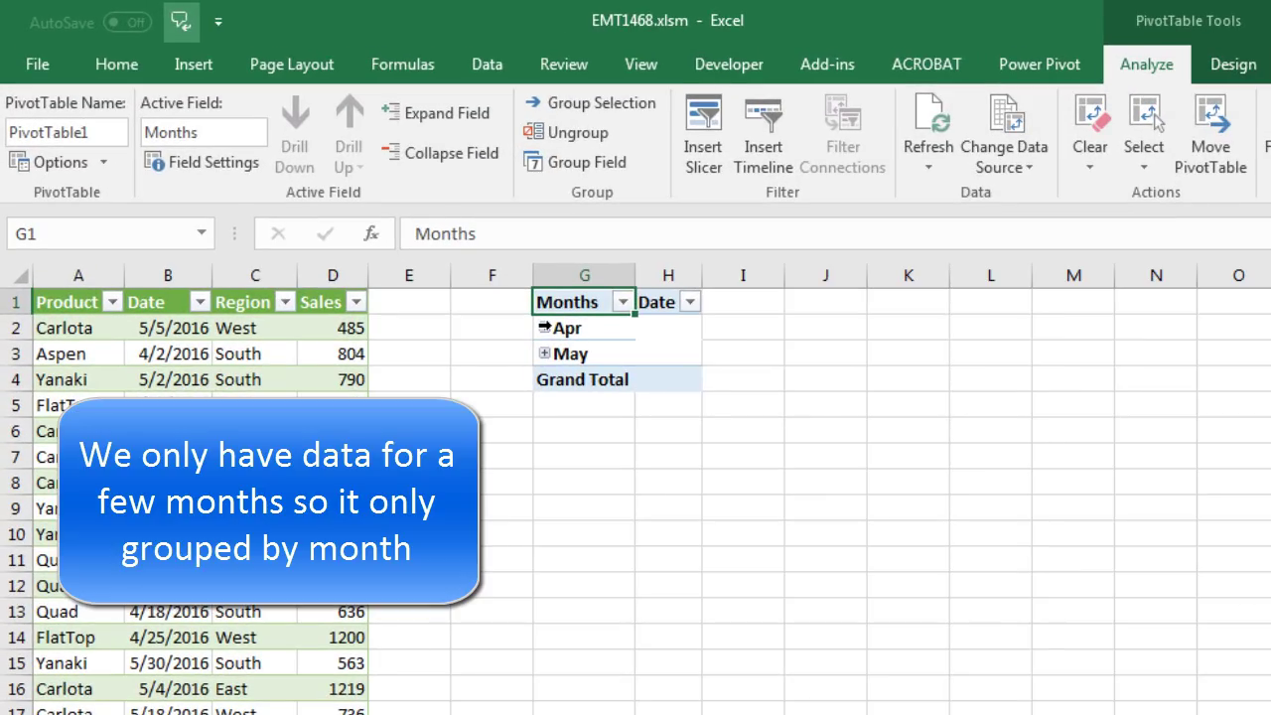
{"action": "left_click", "coordinate": [544, 328]}
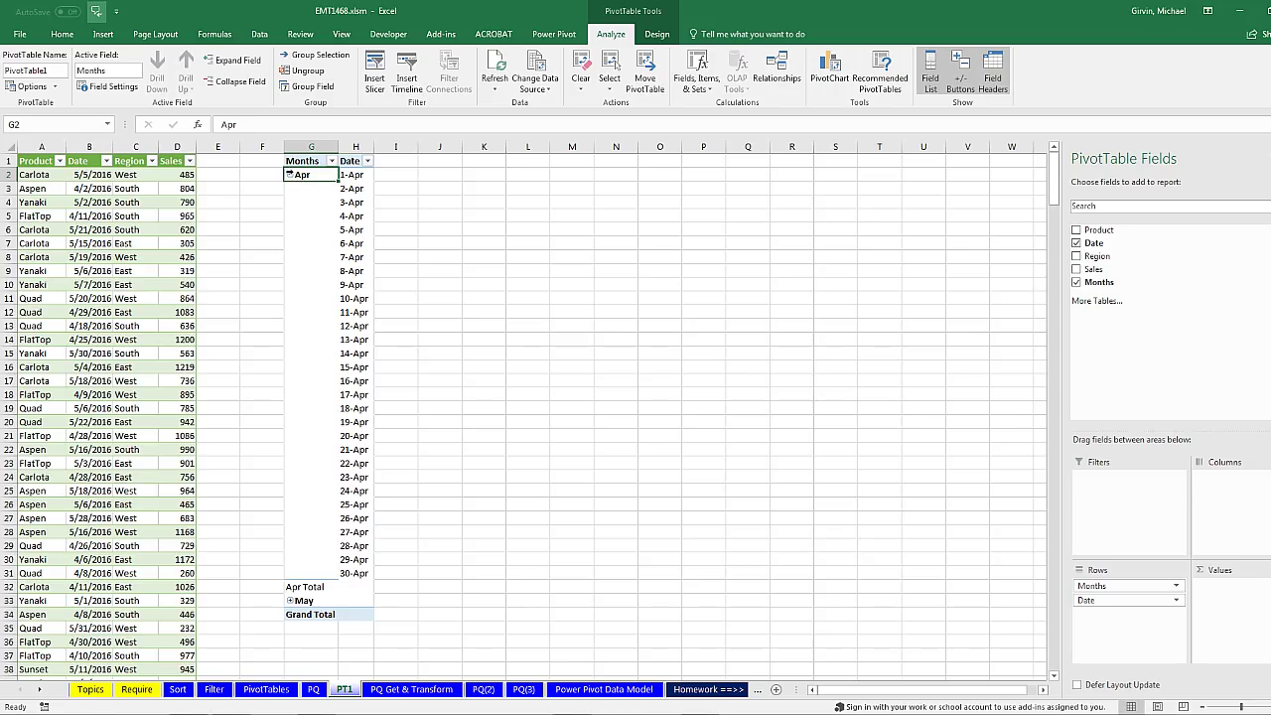
{"action": "left_click", "coordinate": [290, 176]}
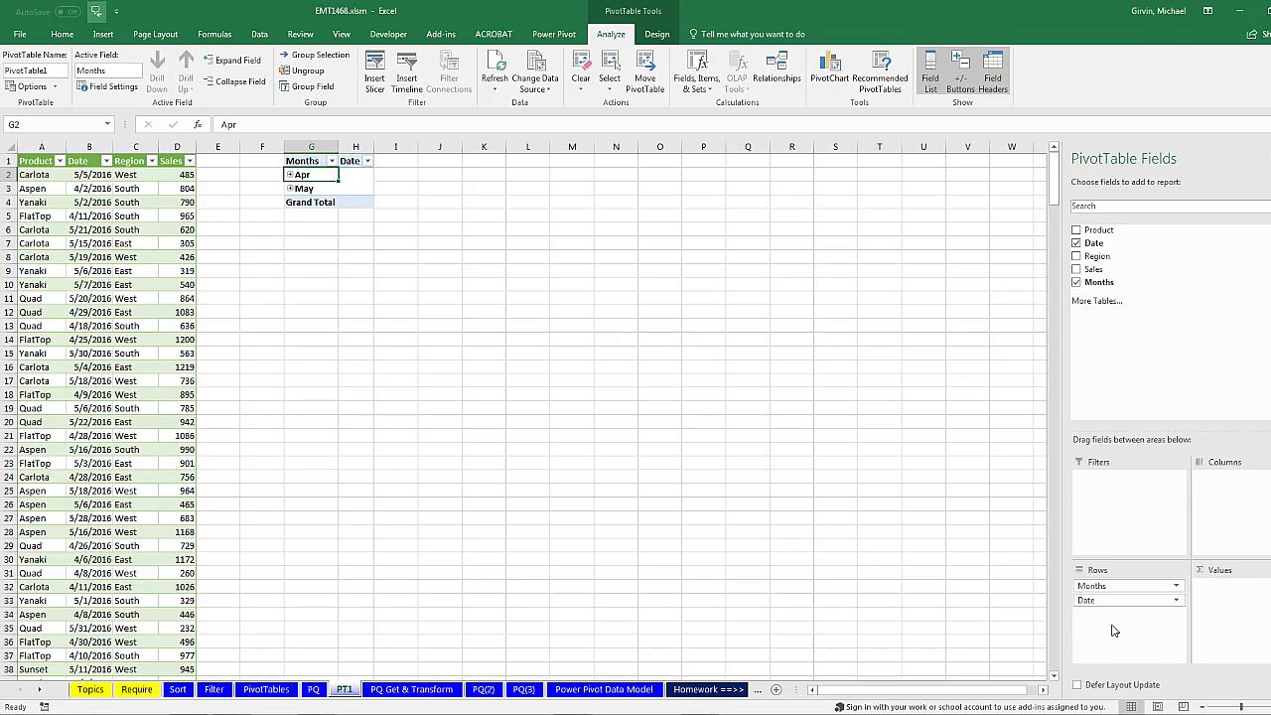
{"action": "left_click_drag", "start_coordinate": [1087, 601], "coordinate": [1106, 327]}
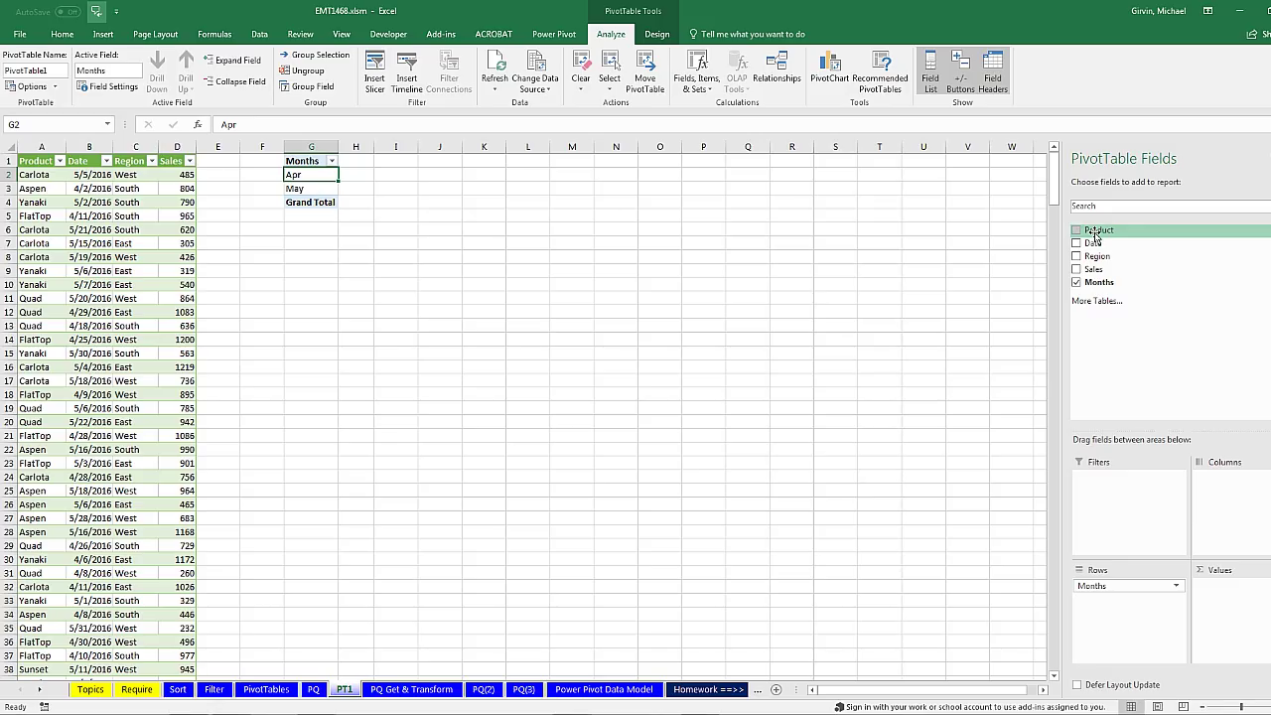
Add Product below Months in the PivotTable rows with Apr and May expanded, and add Sales to the values.
{"action": "left_click_drag", "start_coordinate": [1096, 232], "coordinate": [1091, 606]}
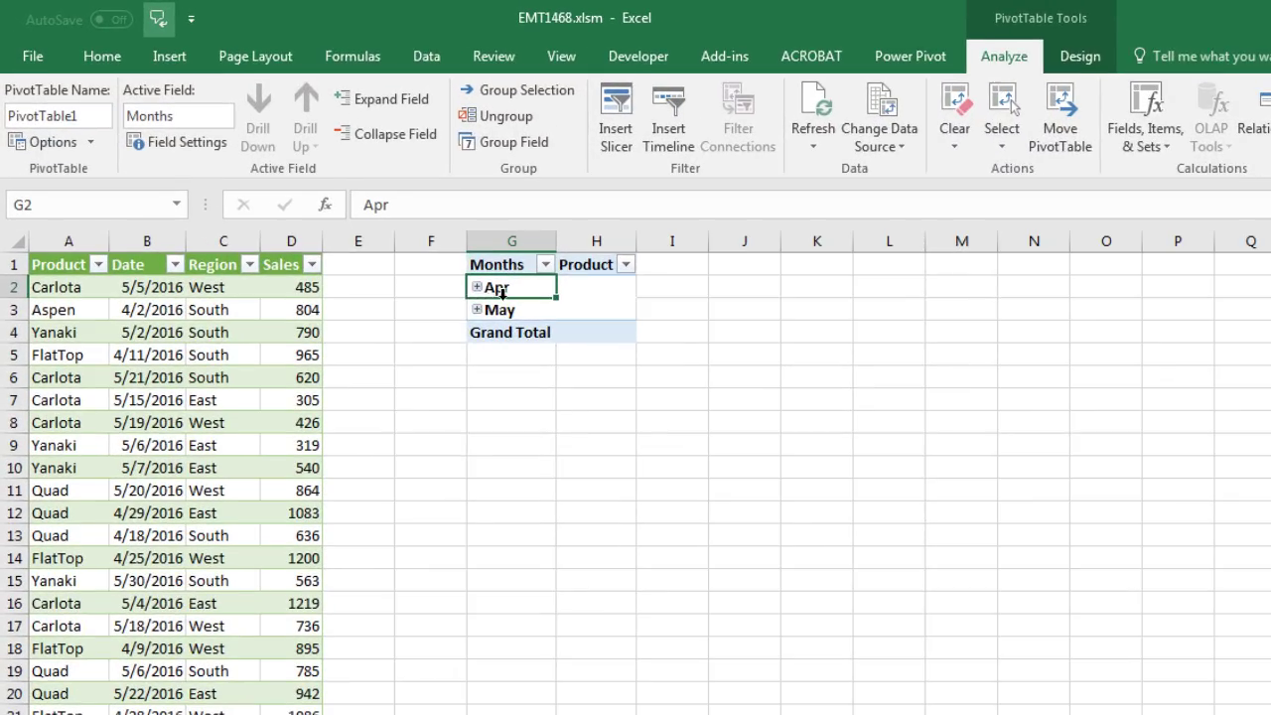
{"action": "left_click", "coordinate": [478, 287]}
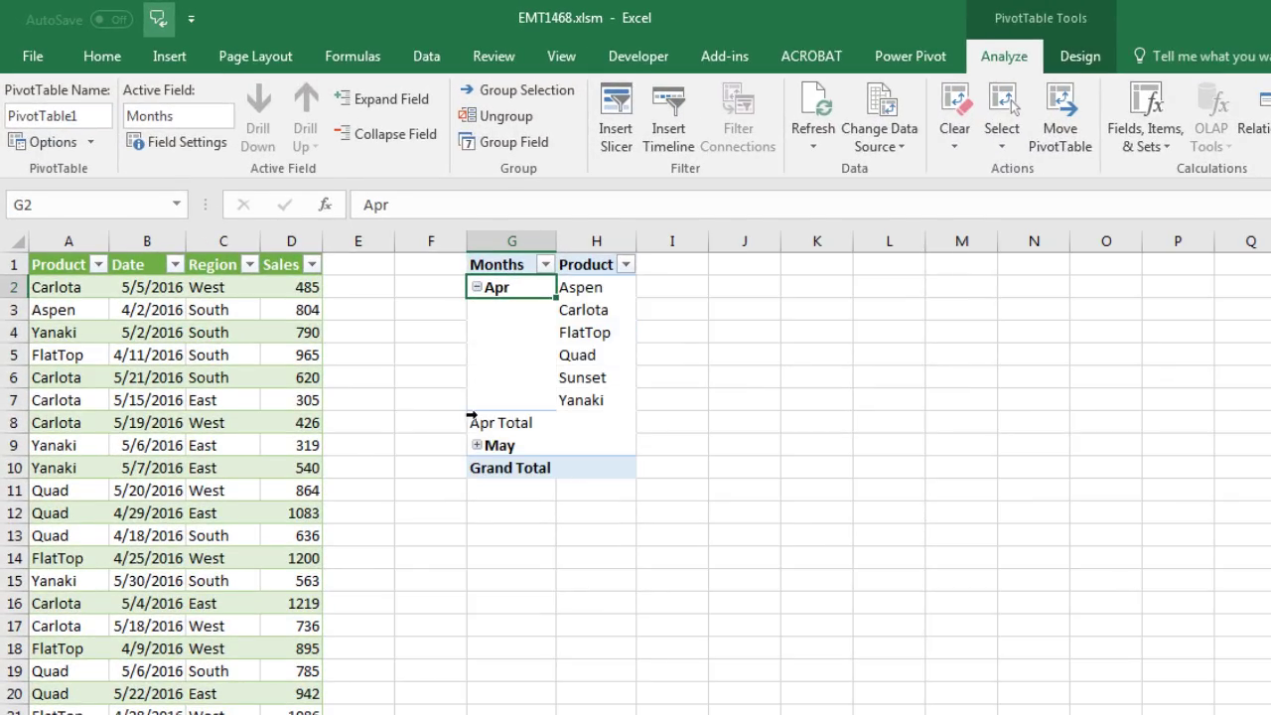
{"action": "left_click", "coordinate": [477, 446]}
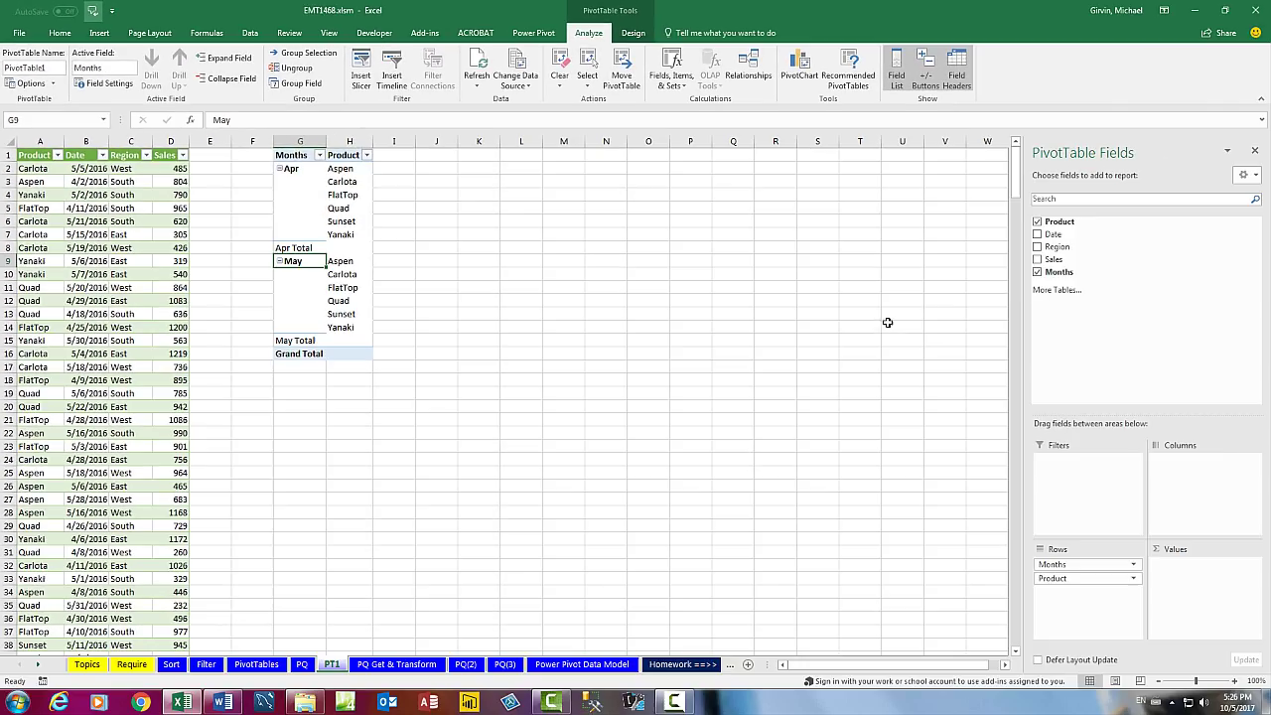
{"action": "left_click_drag", "start_coordinate": [1047, 260], "coordinate": [1177, 581]}
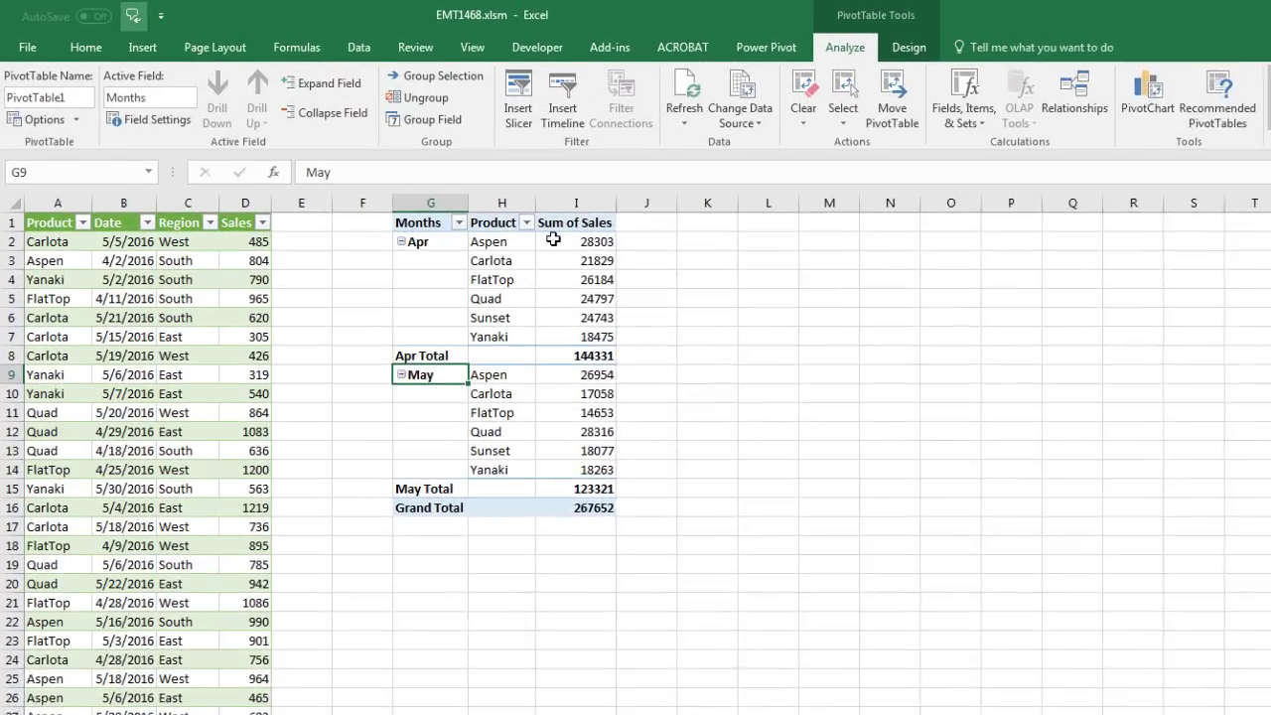
Format the PivotTable's Sum of Sales values as Currency with two decimal places and the $ symbol.
{"action": "left_click", "coordinate": [386, 167]}
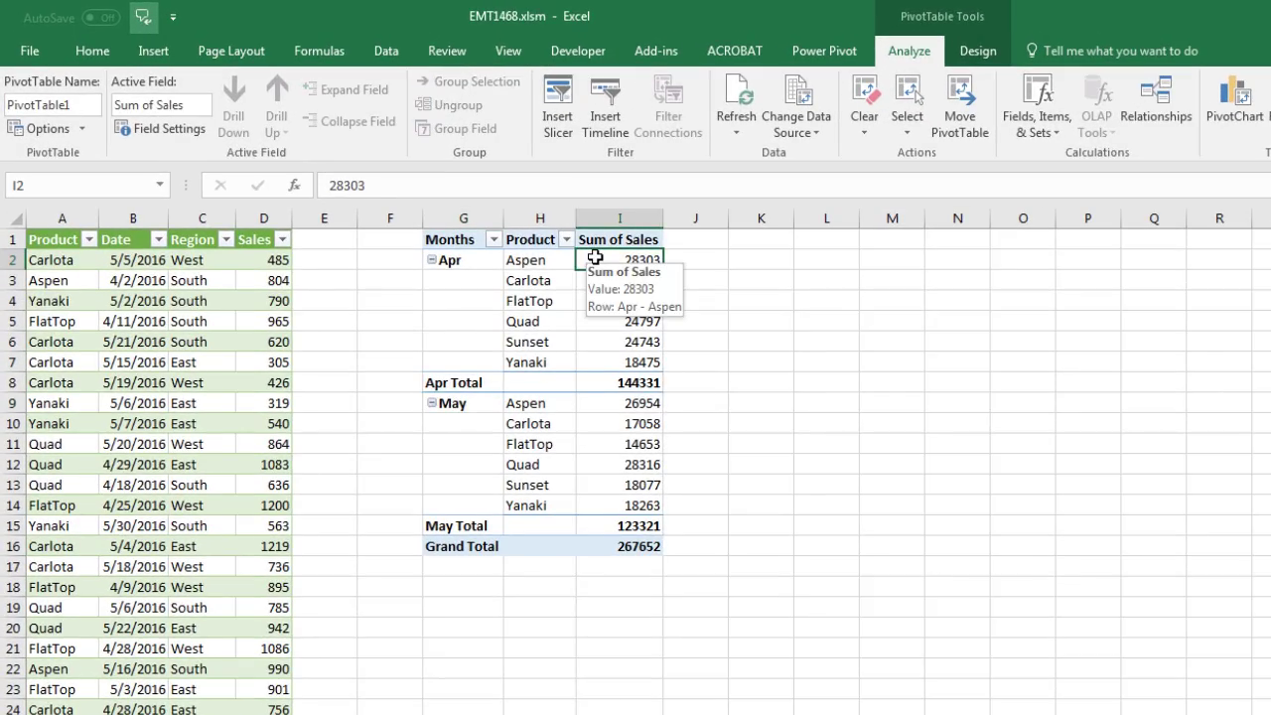
{"action": "right_click", "coordinate": [595, 257]}
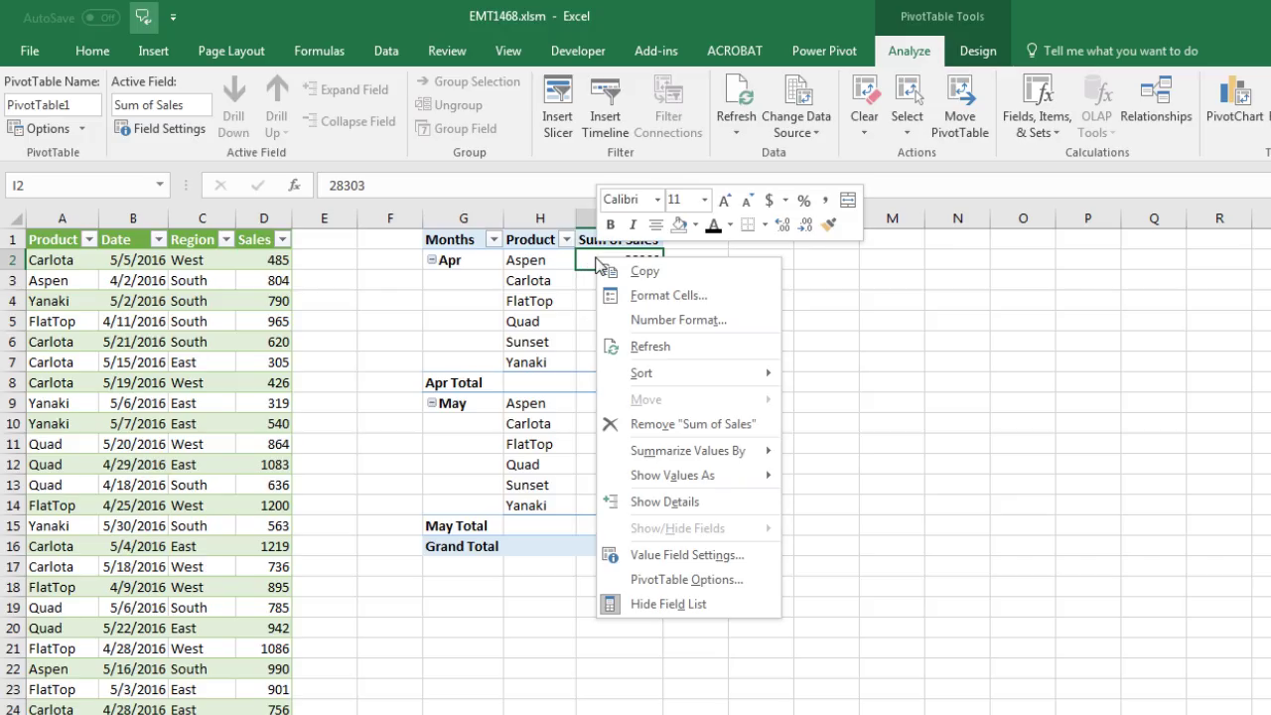
{"action": "left_click", "coordinate": [659, 321]}
{"action": "left_click_drag", "start_coordinate": [594, 96], "coordinate": [933, 318]}
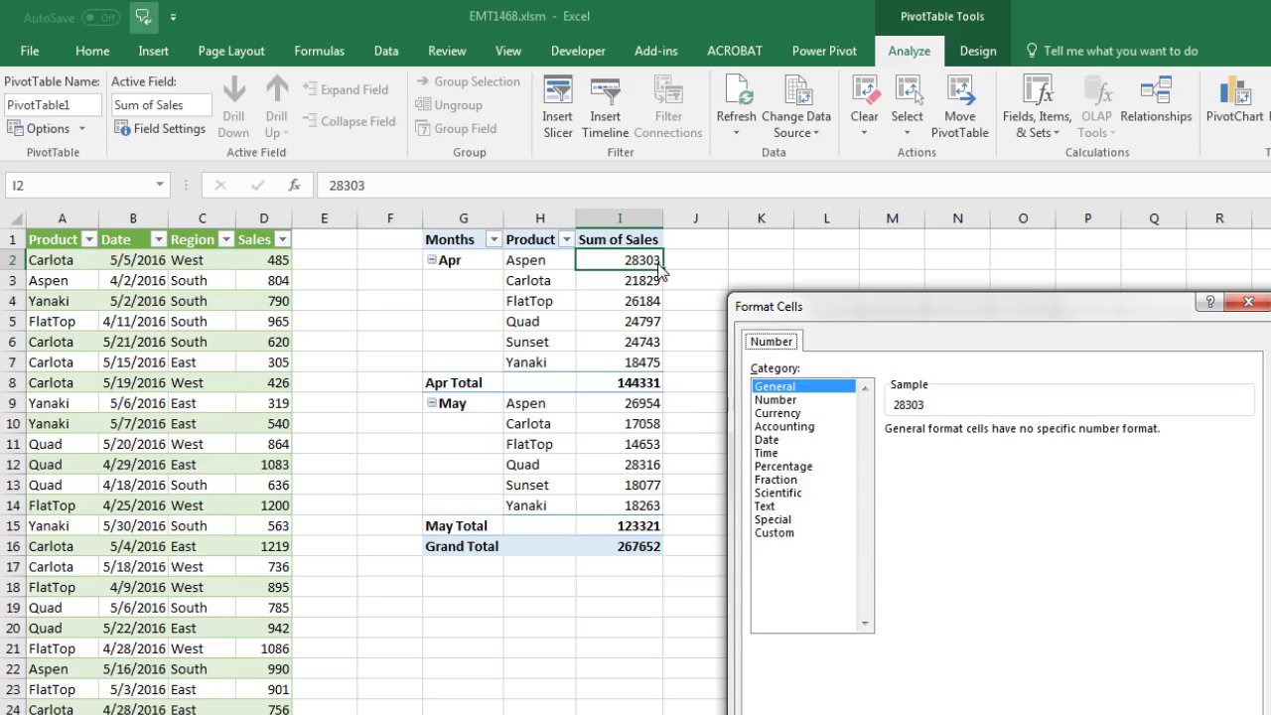
{"action": "left_click", "coordinate": [784, 415]}
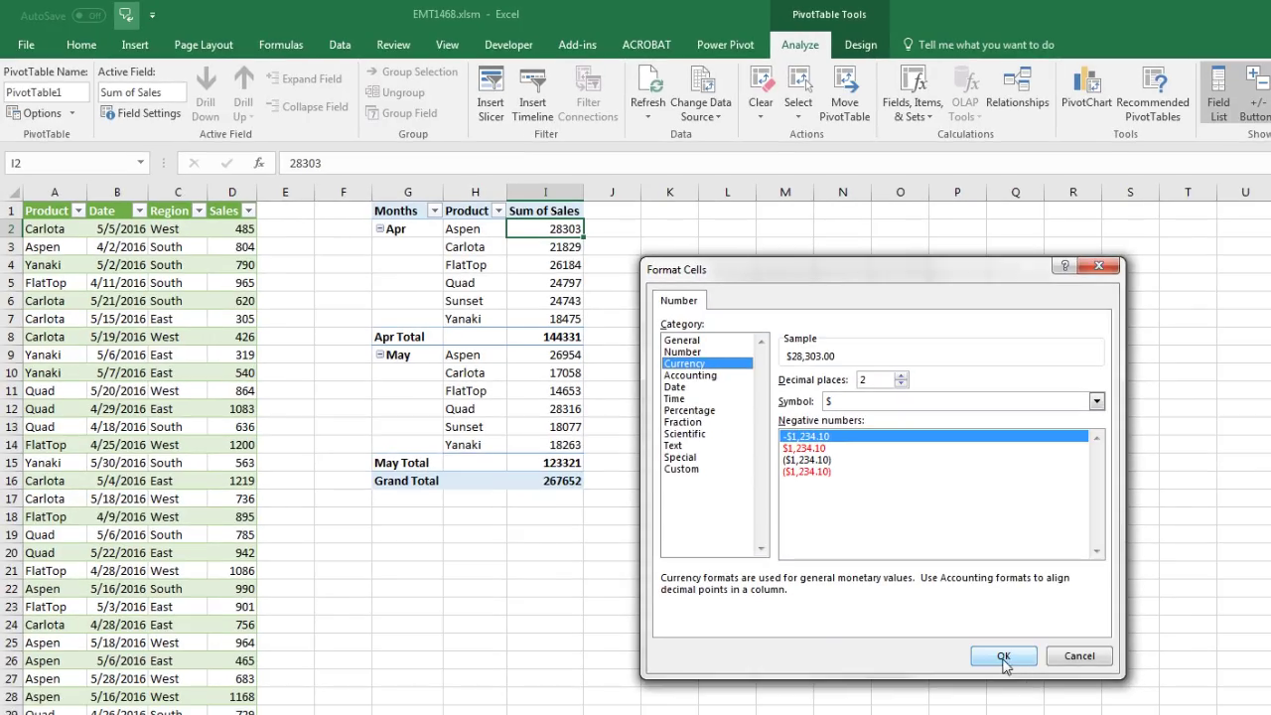
{"action": "left_click", "coordinate": [1001, 663]}
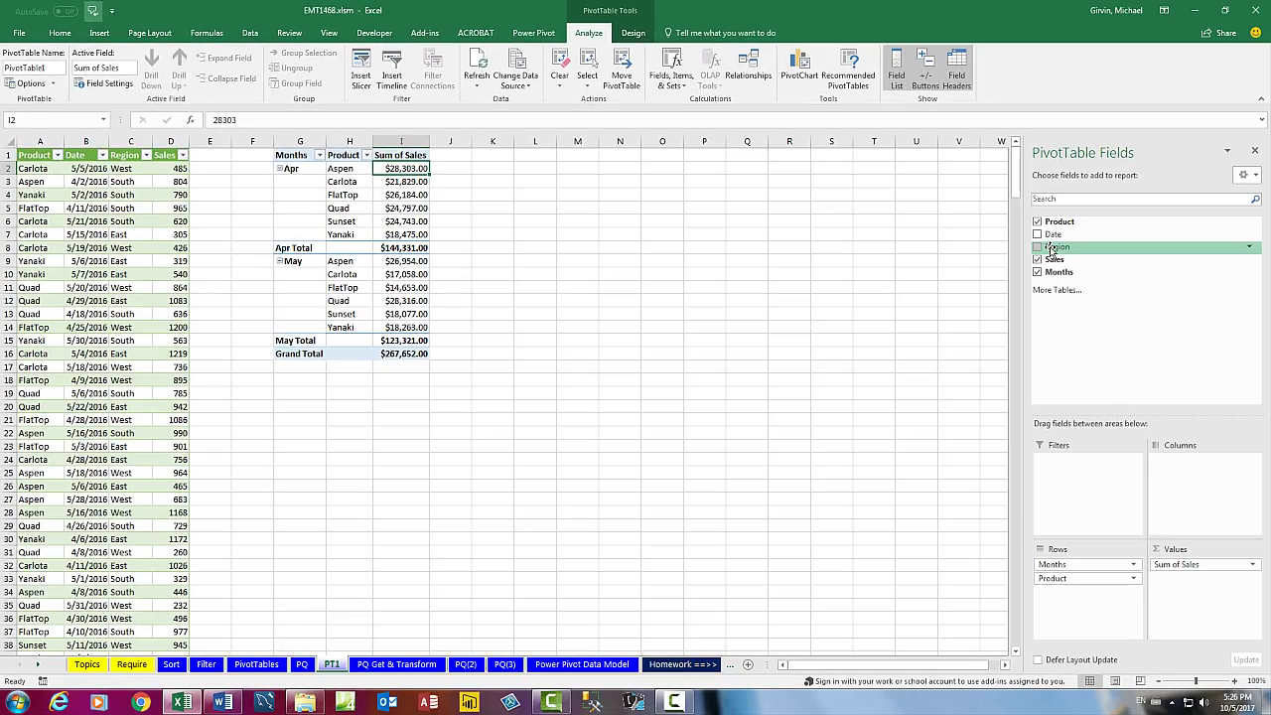
Add Region to the PivotTable columns and widen column G to fit the Sum of Sales heading.
{"action": "left_click_drag", "start_coordinate": [1052, 249], "coordinate": [1159, 479]}
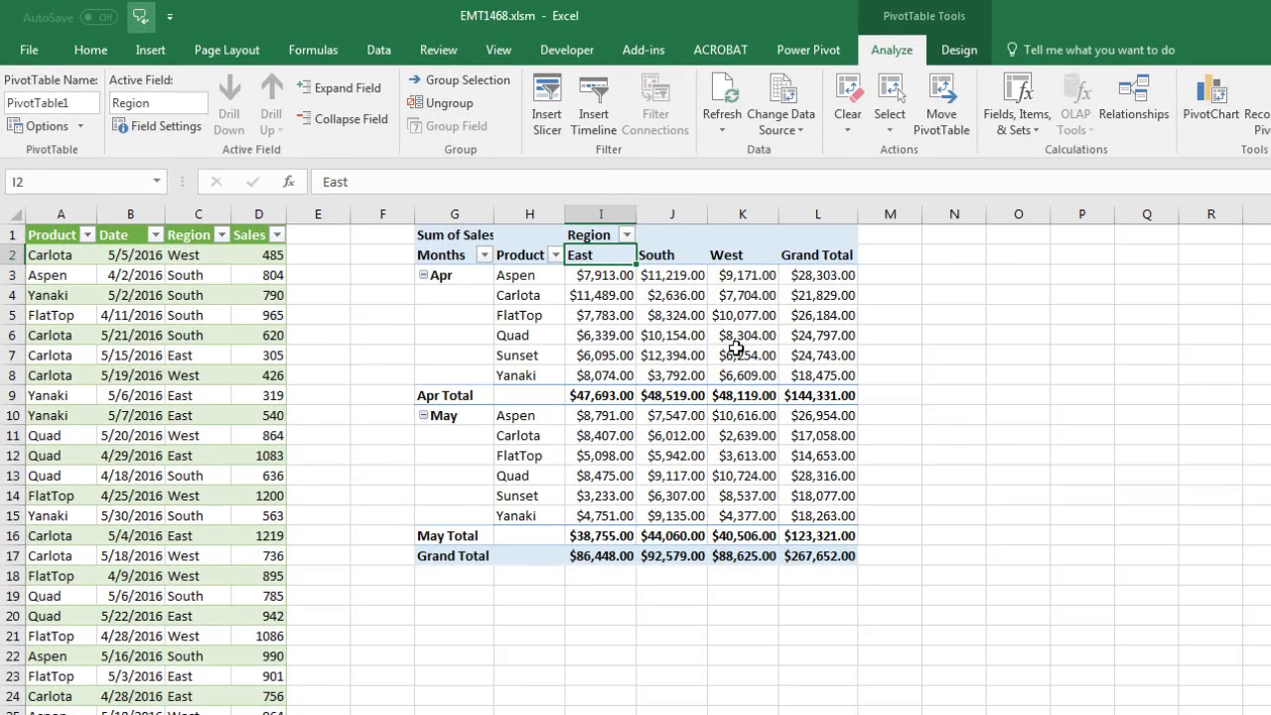
{"action": "left_click", "coordinate": [685, 335]}
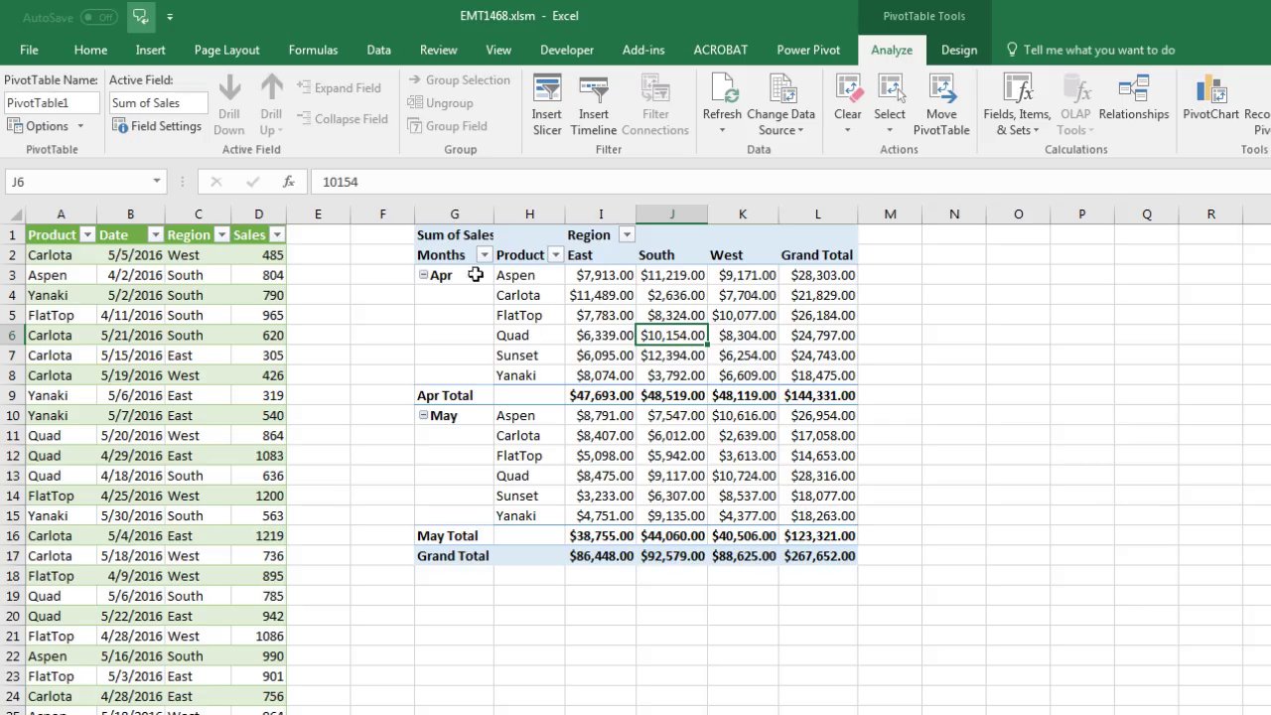
{"action": "mouse_move", "coordinate": [657, 337]}
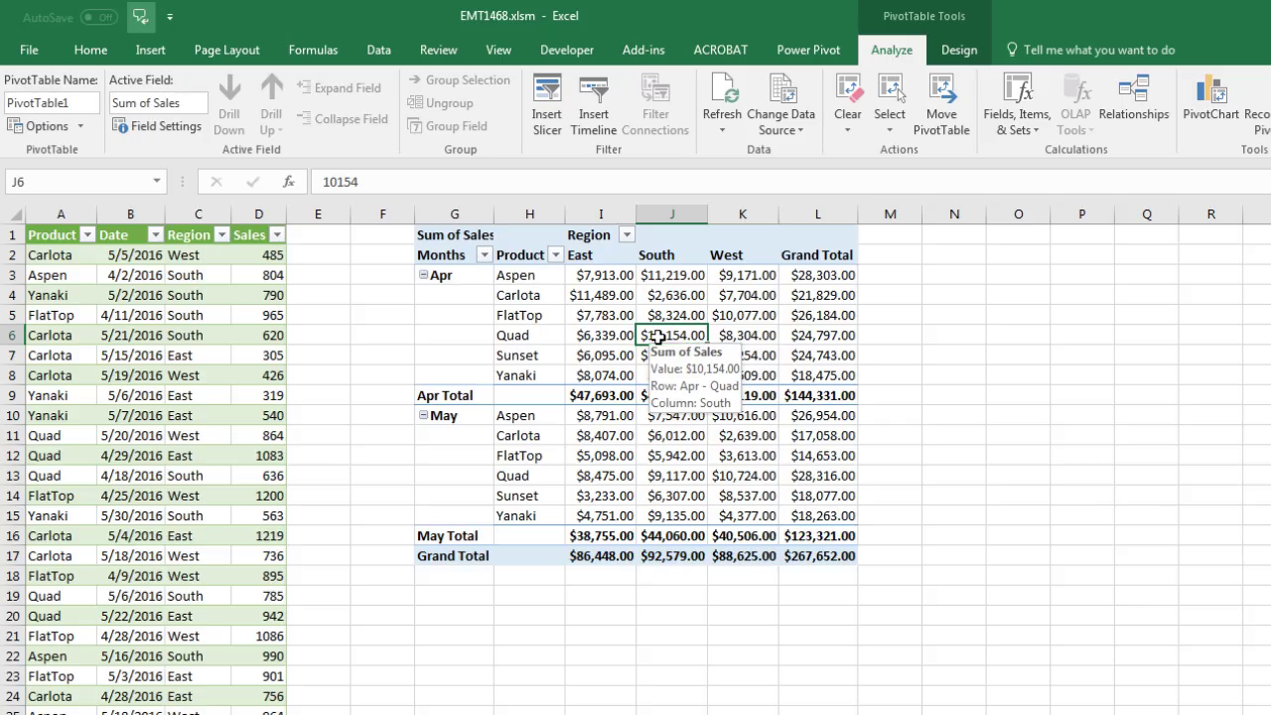
{"action": "left_click_drag", "start_coordinate": [492, 213], "coordinate": [554, 212]}
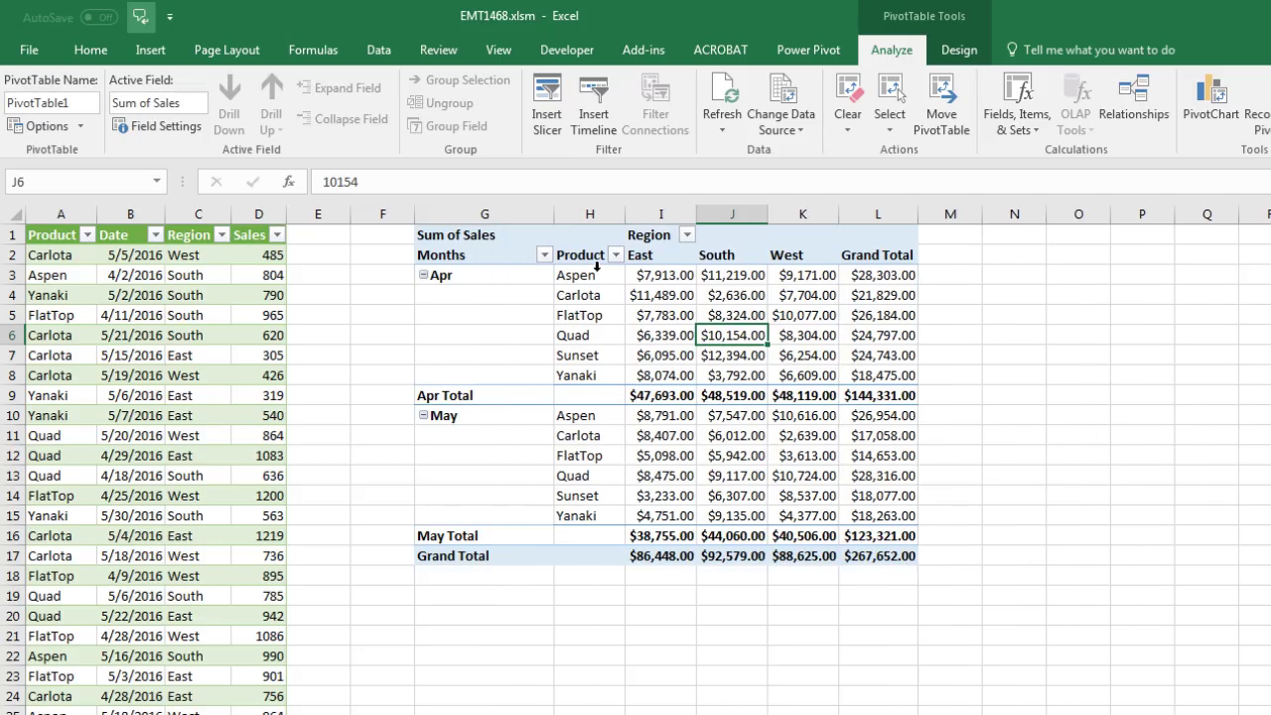
Examine the PivotTable's Months and Region field headings and the available report layouts, including Tabular Form.
{"action": "left_click", "coordinate": [499, 254]}
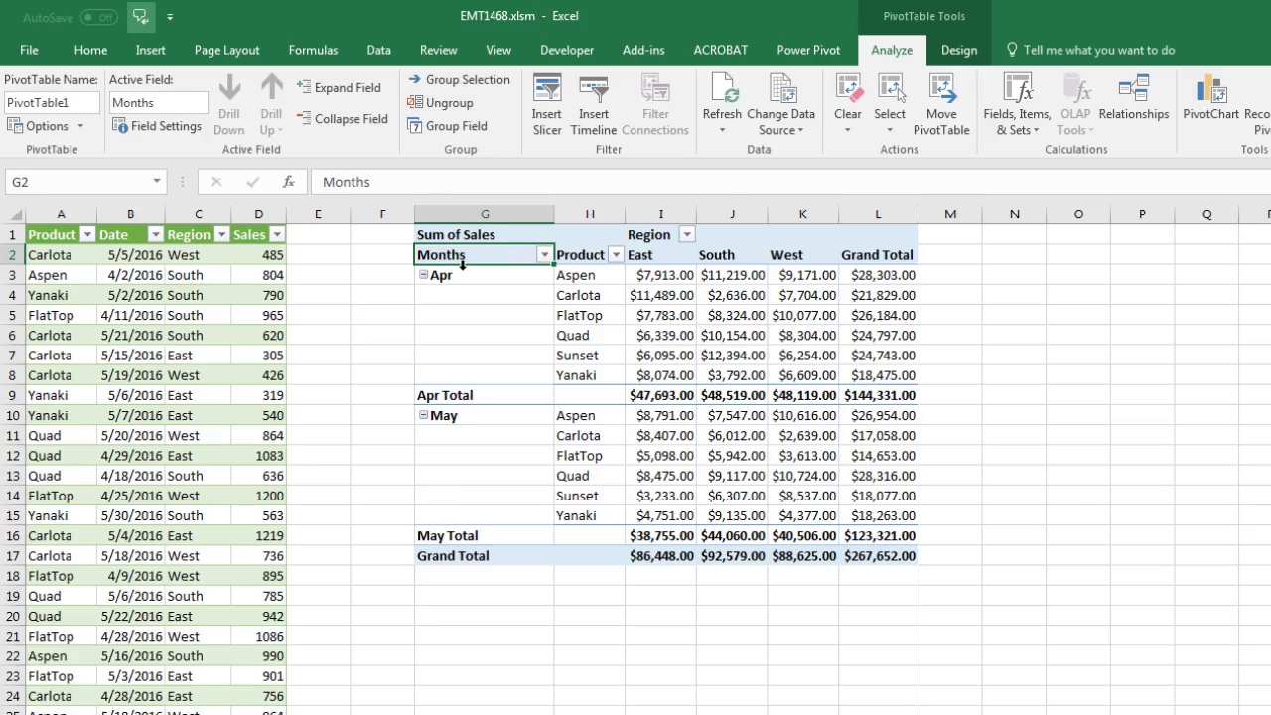
{"action": "left_click", "coordinate": [665, 240]}
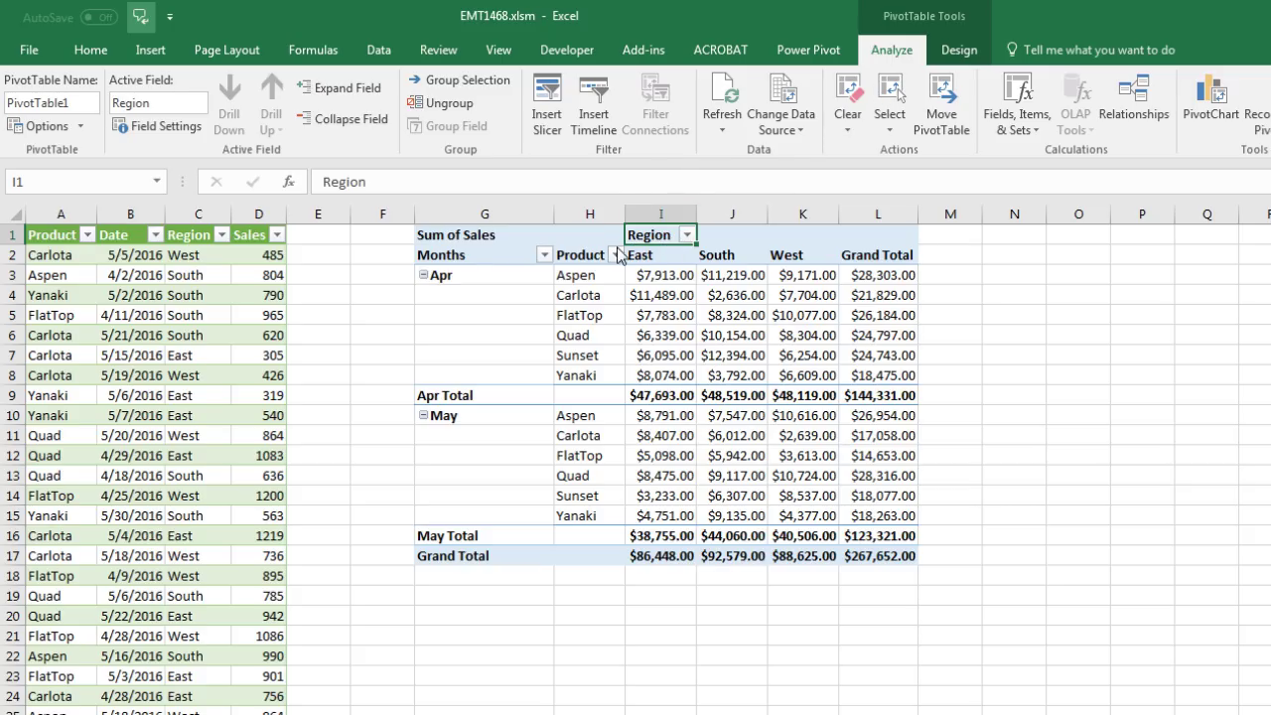
{"action": "left_click", "coordinate": [958, 55]}
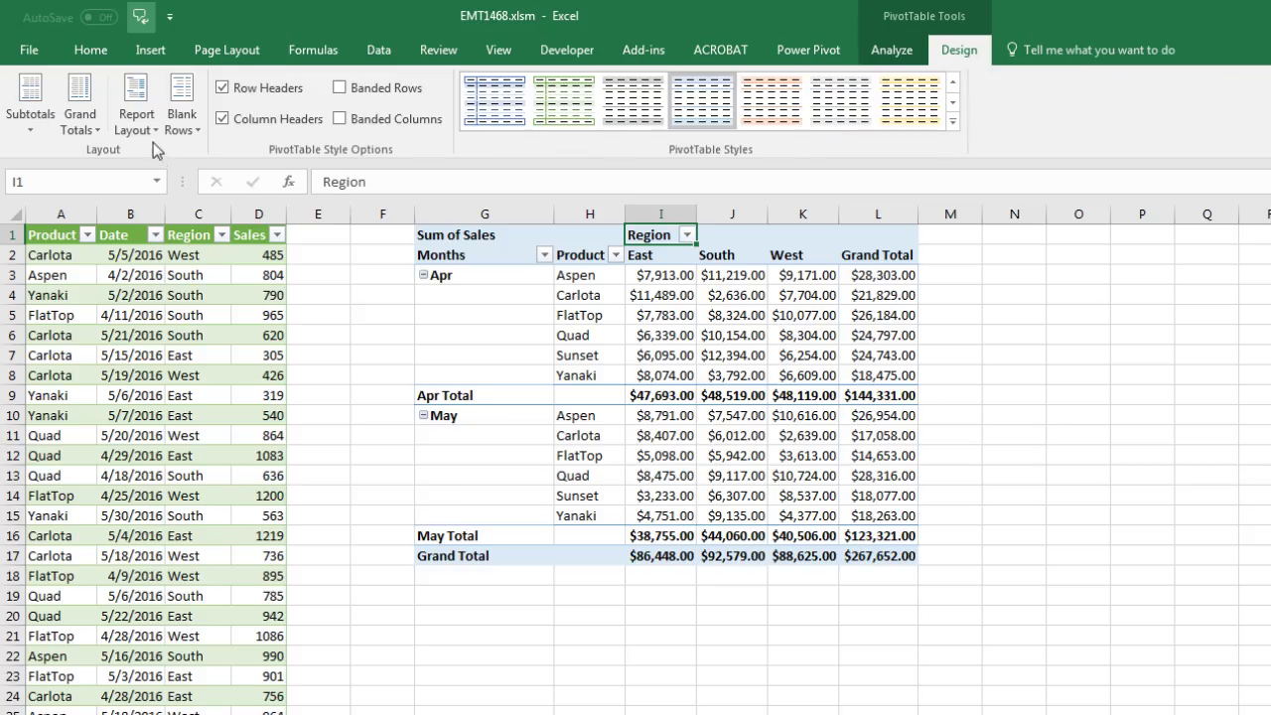
{"action": "left_click", "coordinate": [136, 111]}
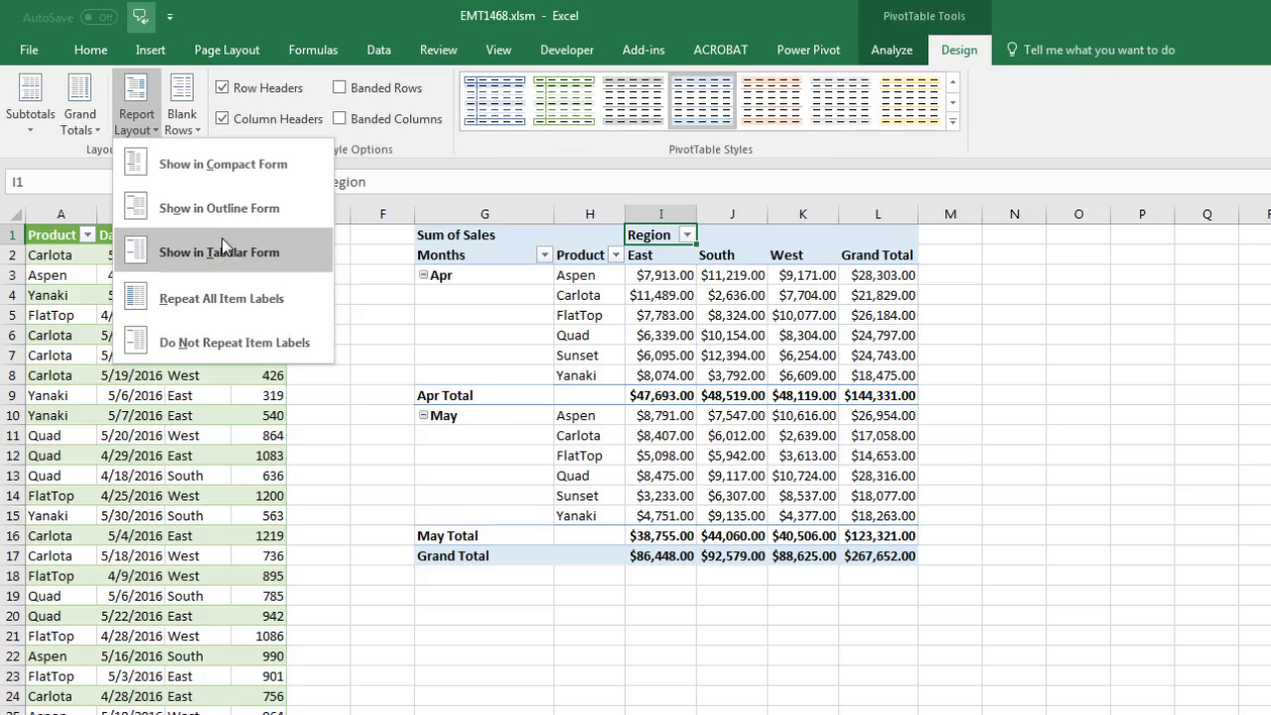
{"action": "key", "text": "Escape"}
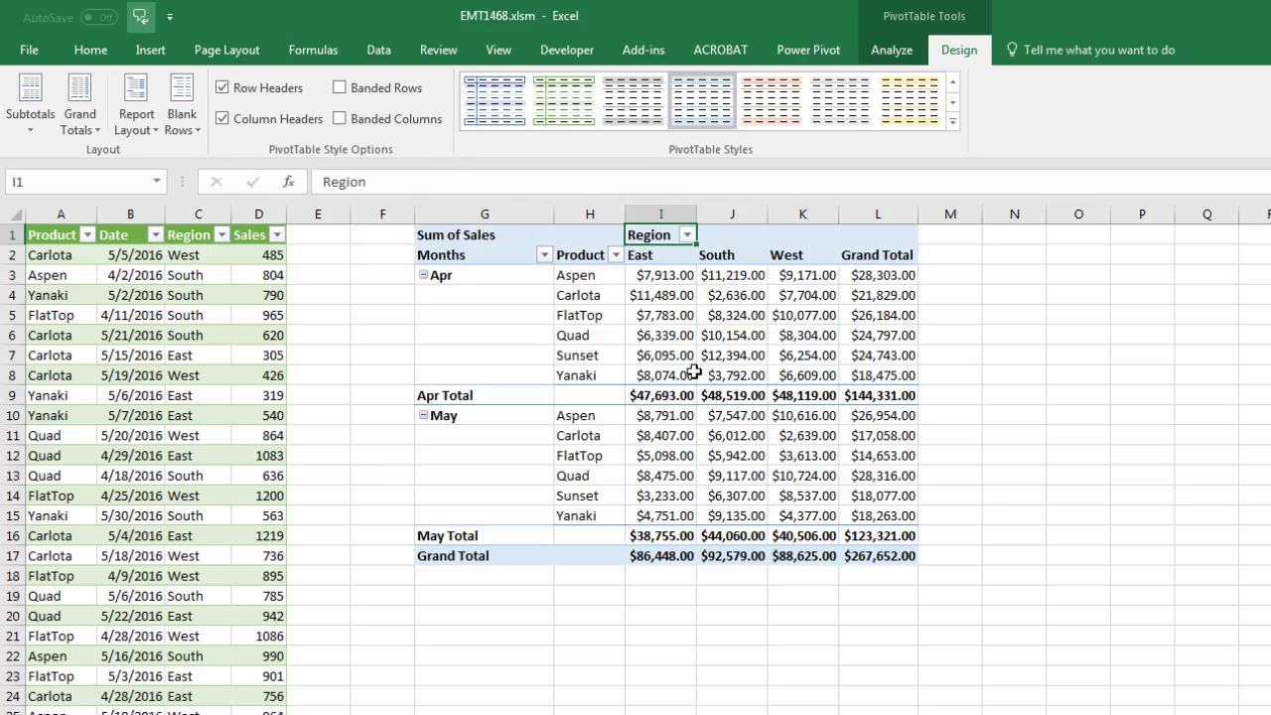
Review the default PivotTable layout settings in Excel's data options and close them without changes.
{"action": "left_click", "coordinate": [30, 55]}
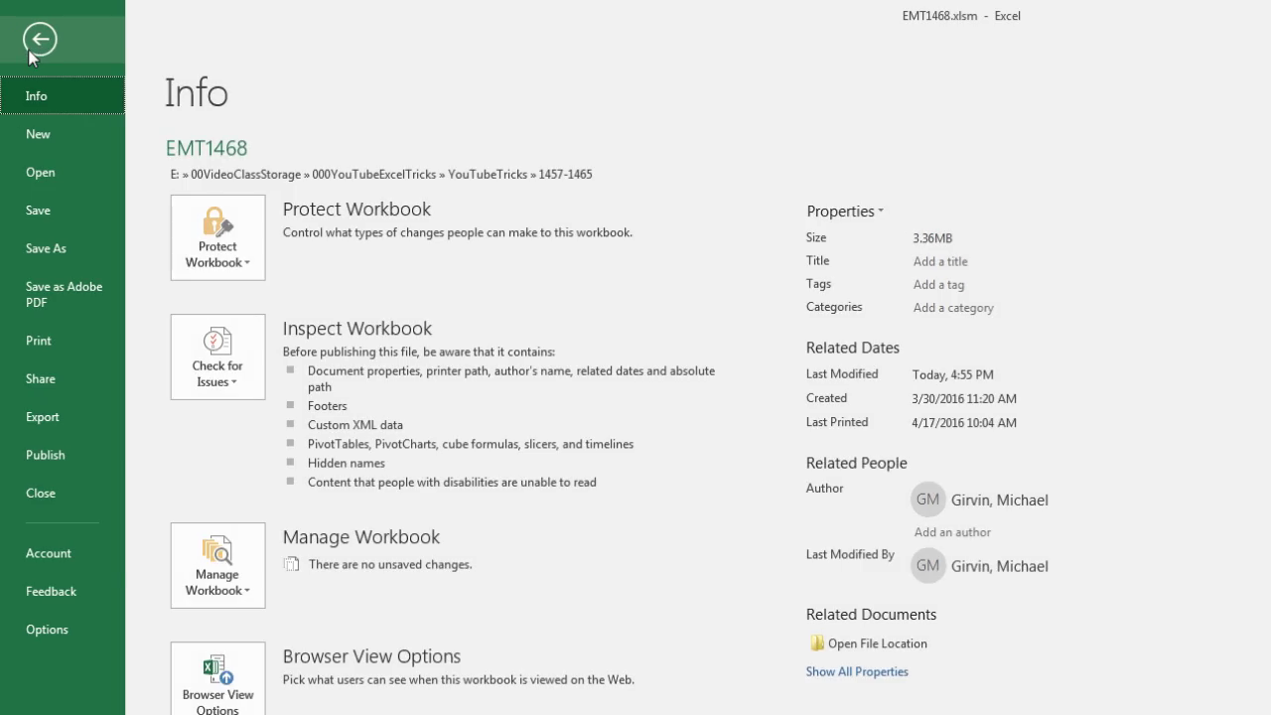
{"action": "left_click", "coordinate": [59, 637]}
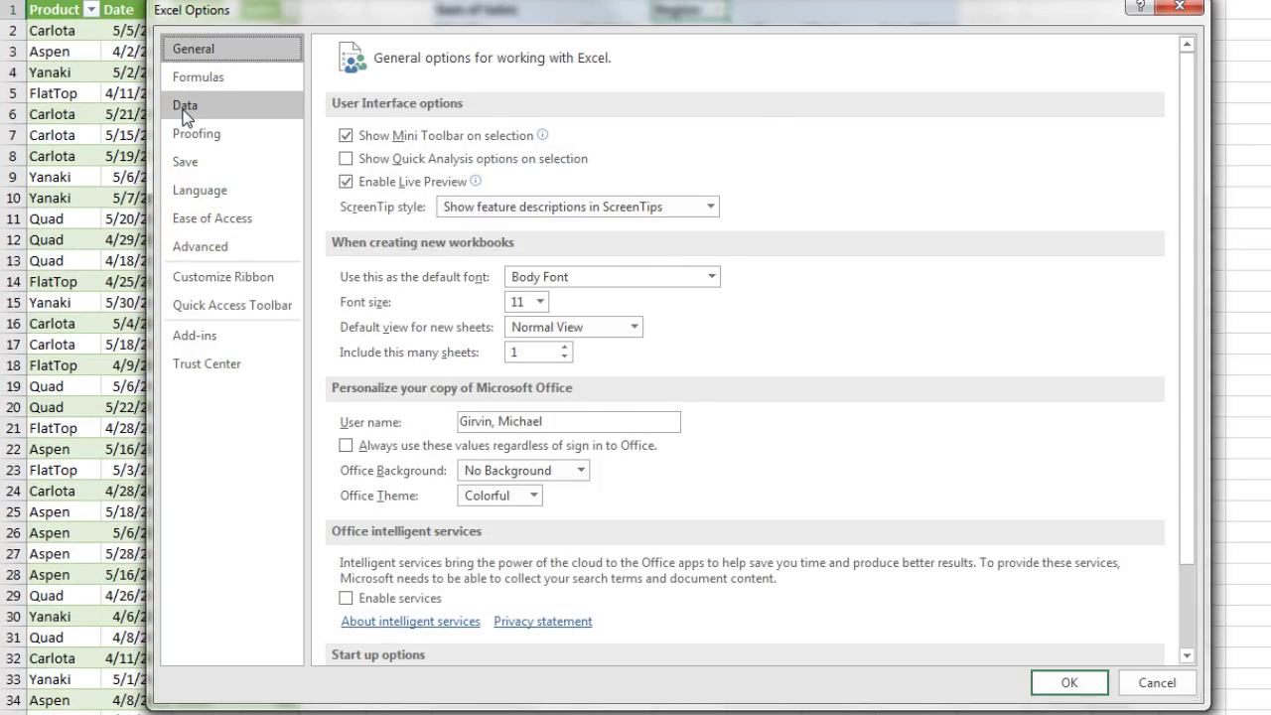
{"action": "left_click", "coordinate": [186, 109]}
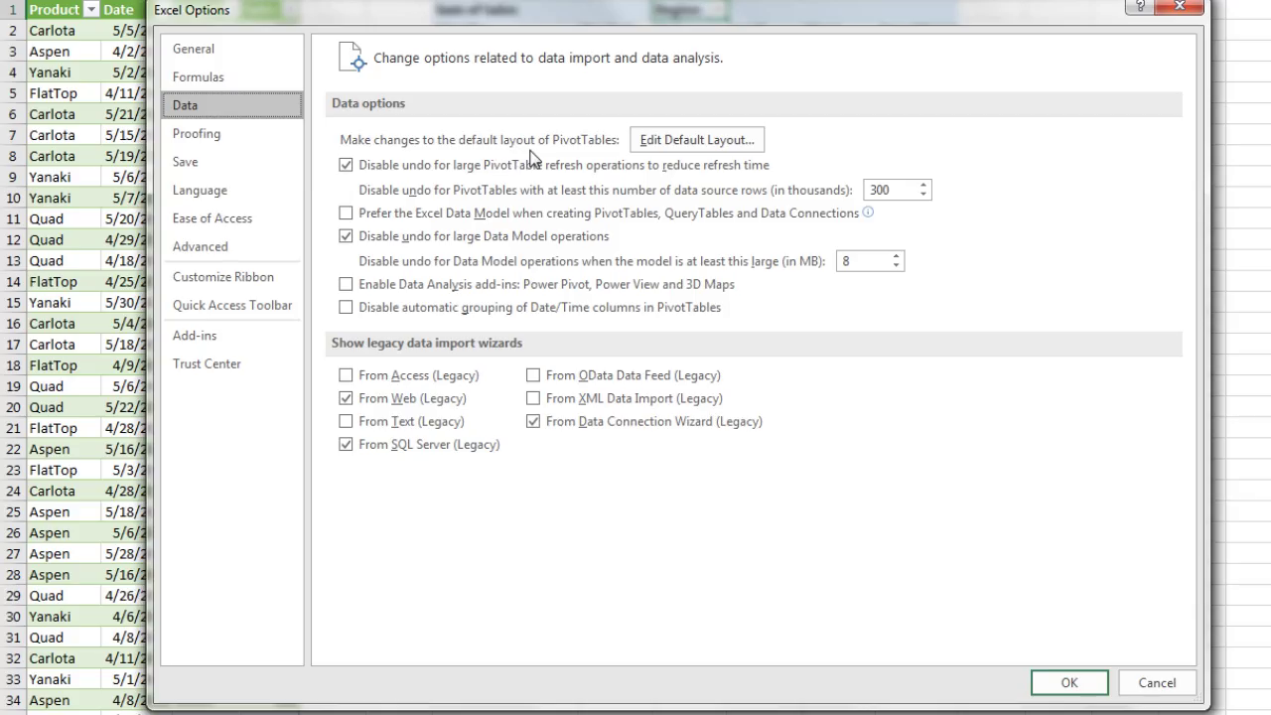
{"action": "left_click", "coordinate": [661, 140]}
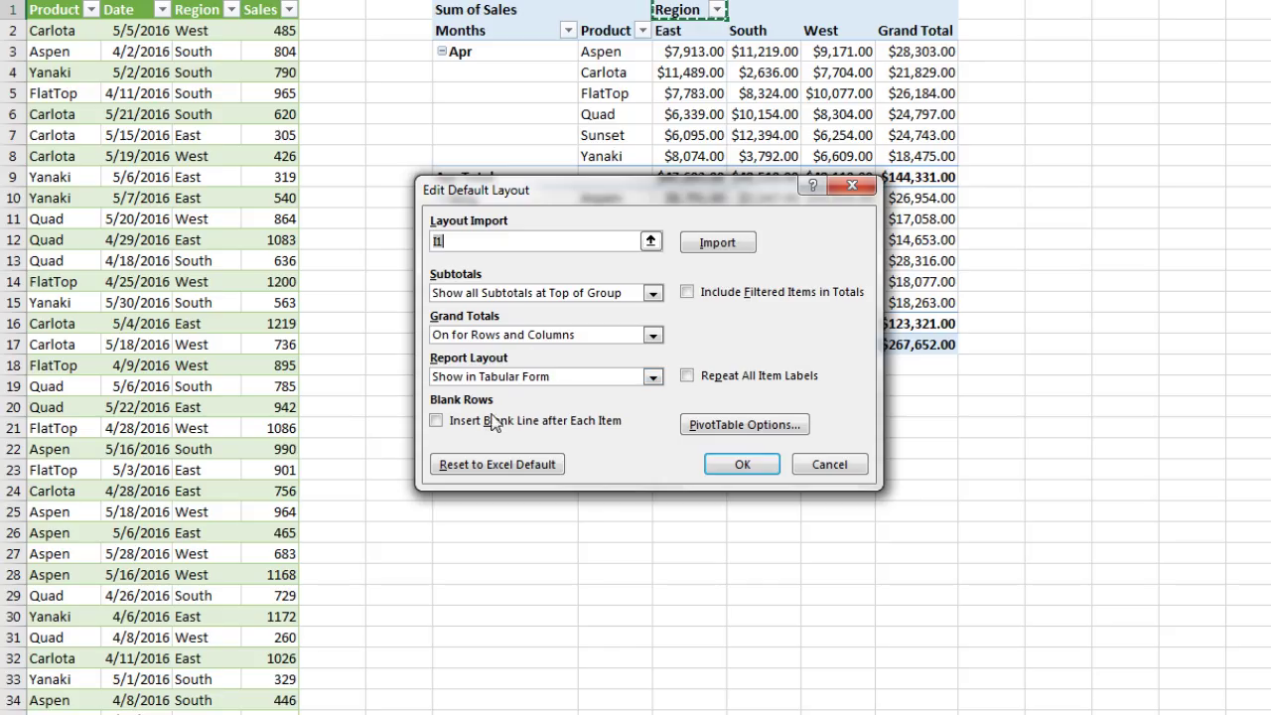
{"action": "left_click", "coordinate": [731, 469]}
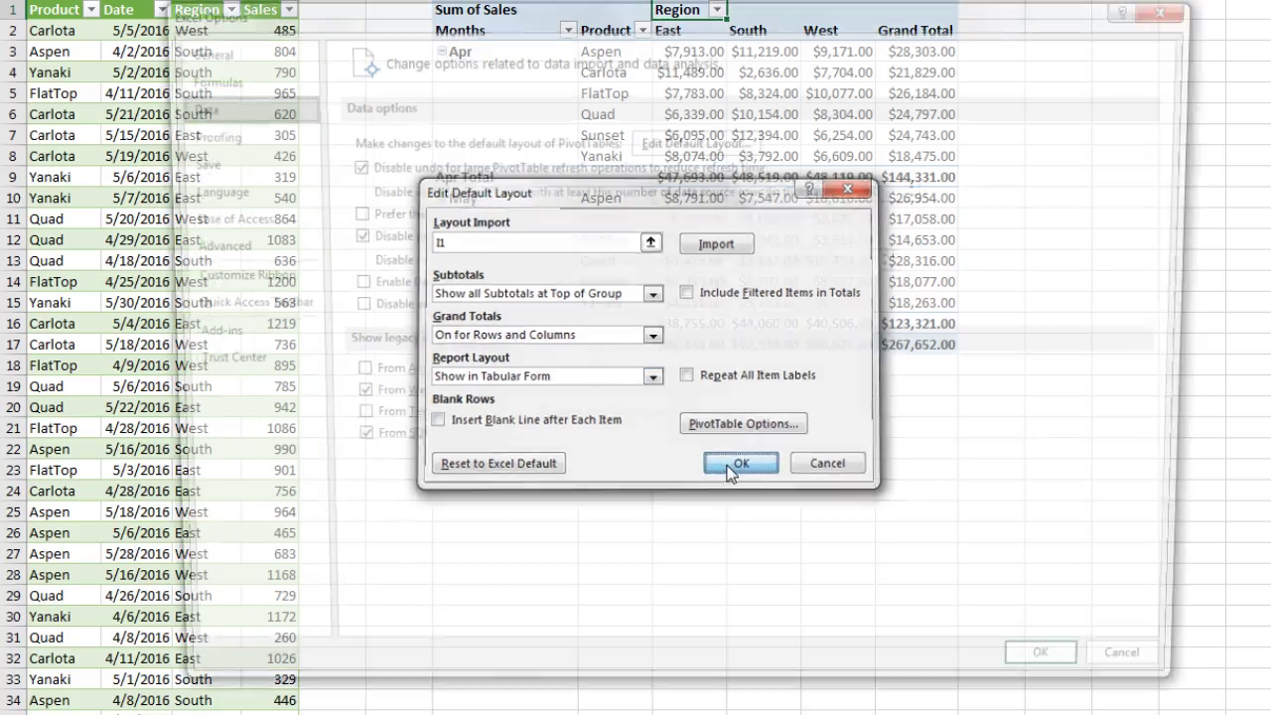
{"action": "left_click", "coordinate": [1061, 685]}
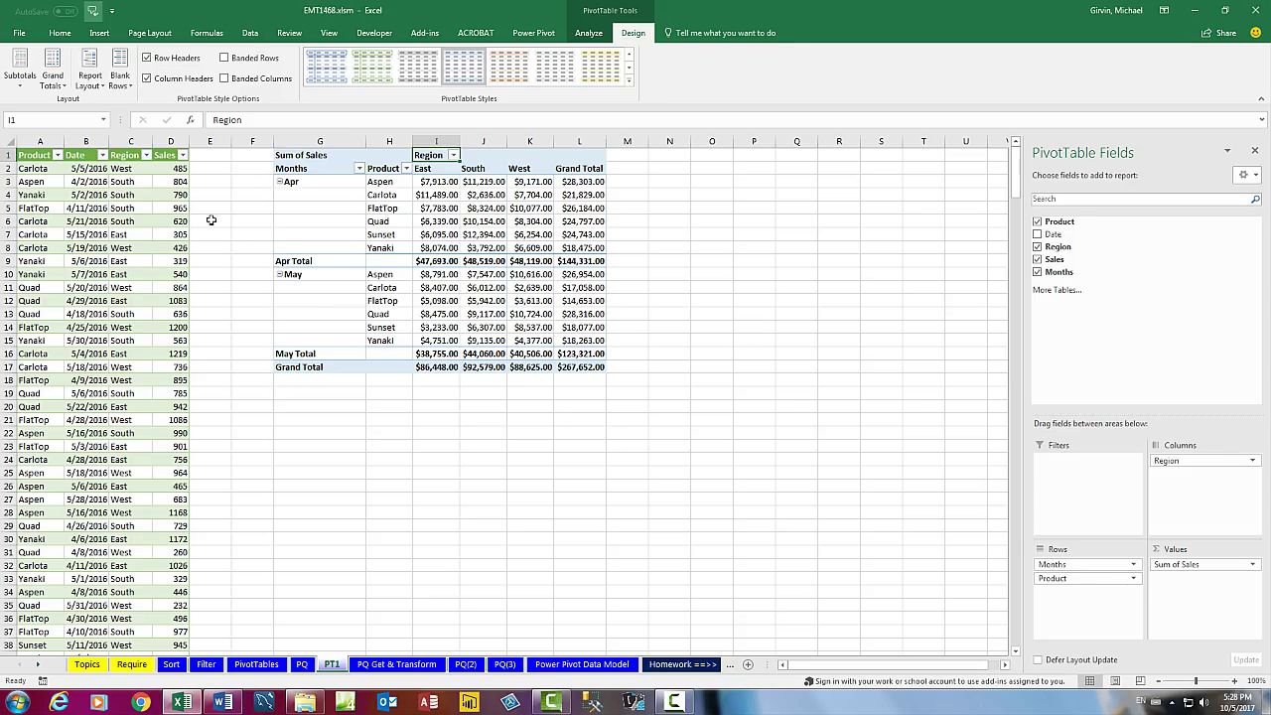
Copy the new Description and Amount records in AA12:AB127 of the PQ Get & Transform sheet.
{"action": "left_click", "coordinate": [134, 222]}
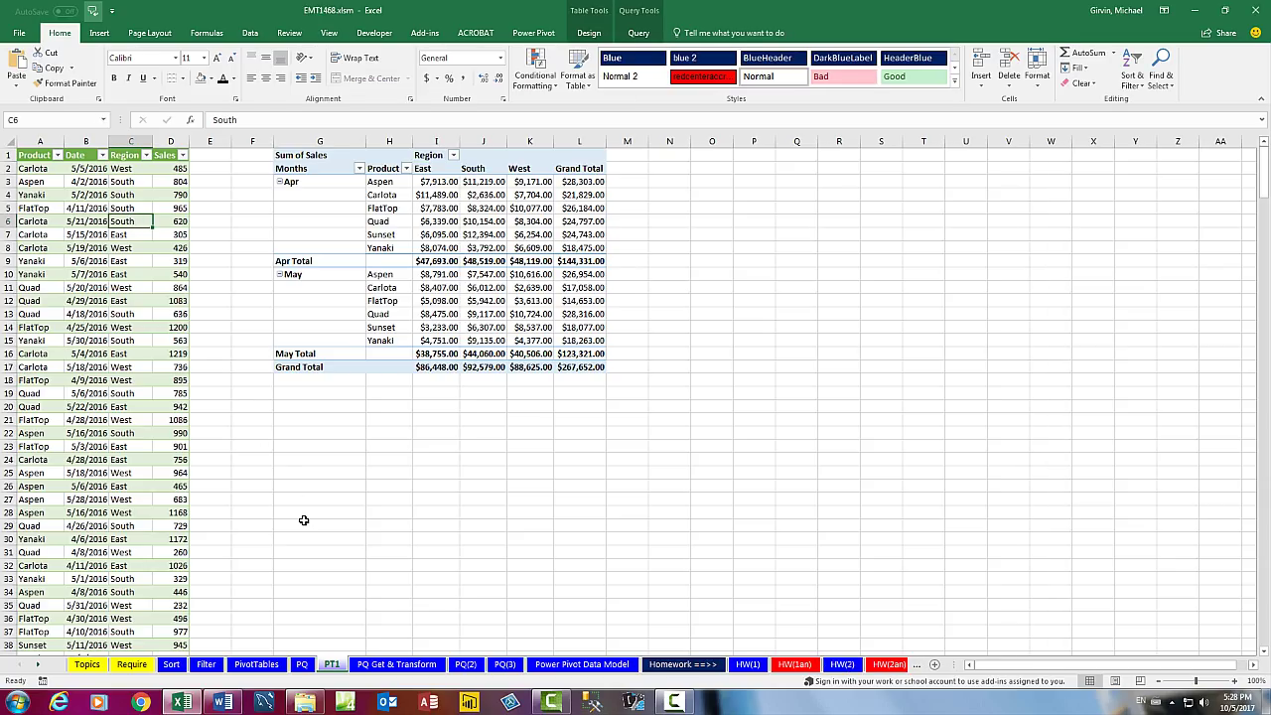
{"action": "left_click", "coordinate": [392, 667]}
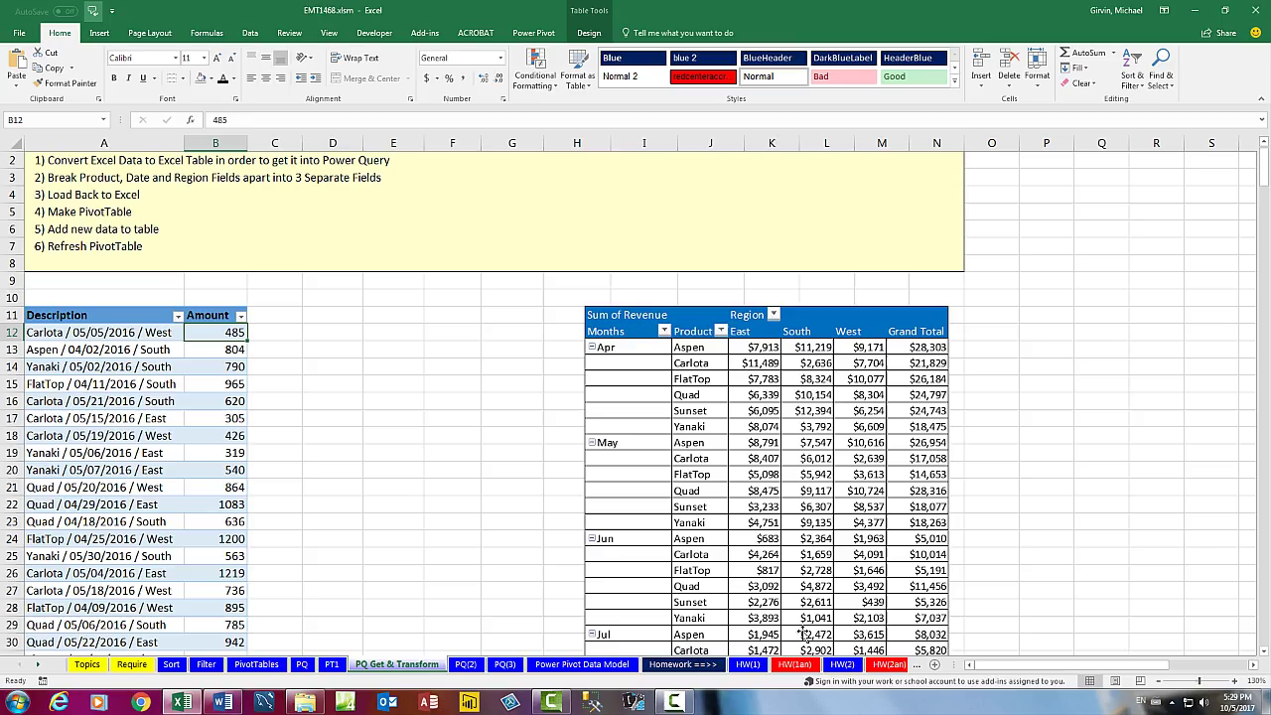
{"action": "left_click_drag", "start_coordinate": [987, 668], "coordinate": [1197, 692]}
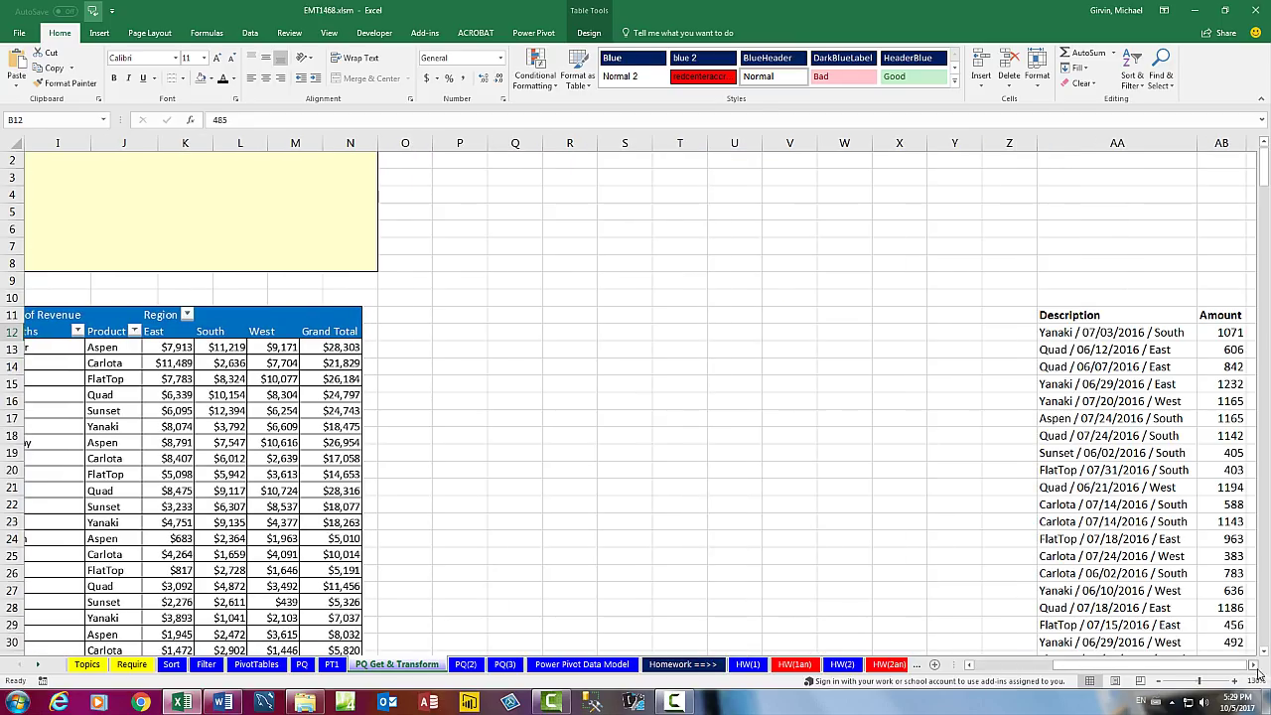
{"action": "left_click", "coordinate": [1252, 666]}
{"action": "left_click", "coordinate": [1252, 667]}
{"action": "left_click", "coordinate": [1252, 666]}
{"action": "left_click", "coordinate": [1252, 666]}
{"action": "left_click", "coordinate": [1252, 666]}
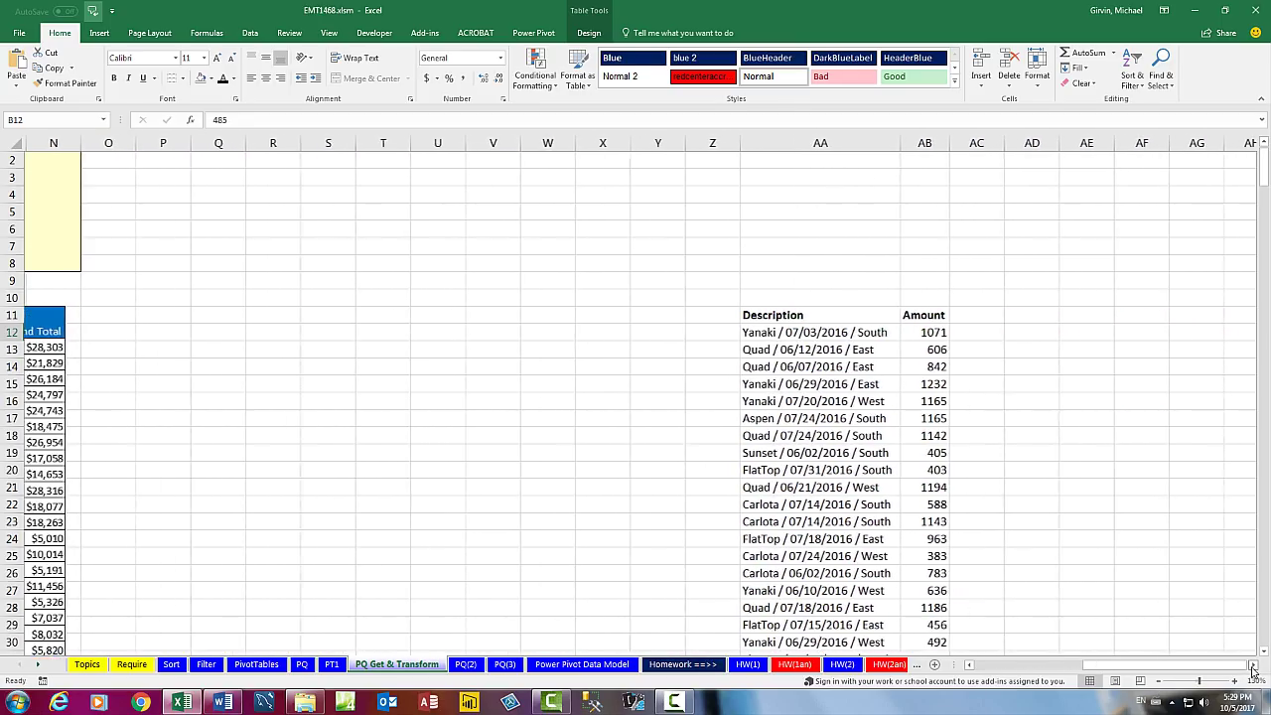
{"action": "left_click", "coordinate": [1253, 667]}
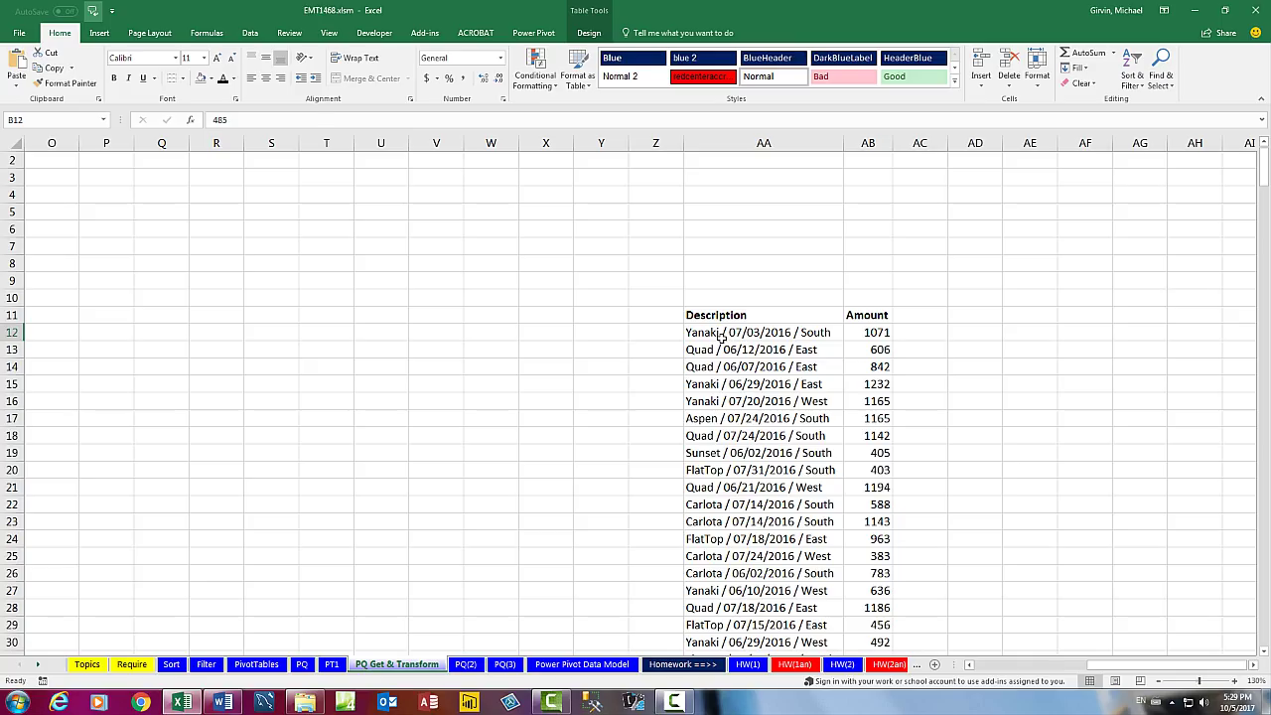
{"action": "left_click_drag", "start_coordinate": [722, 334], "coordinate": [867, 356]}
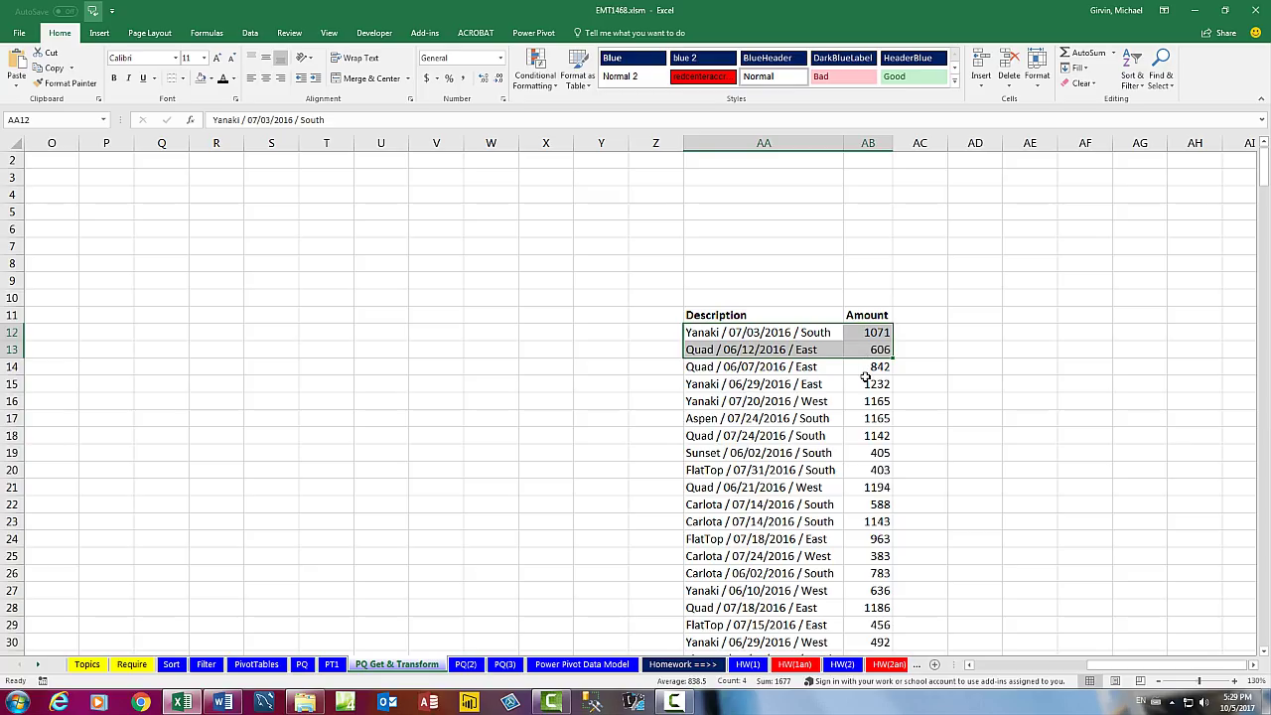
{"action": "key", "text": "ctrl+shift+Down"}
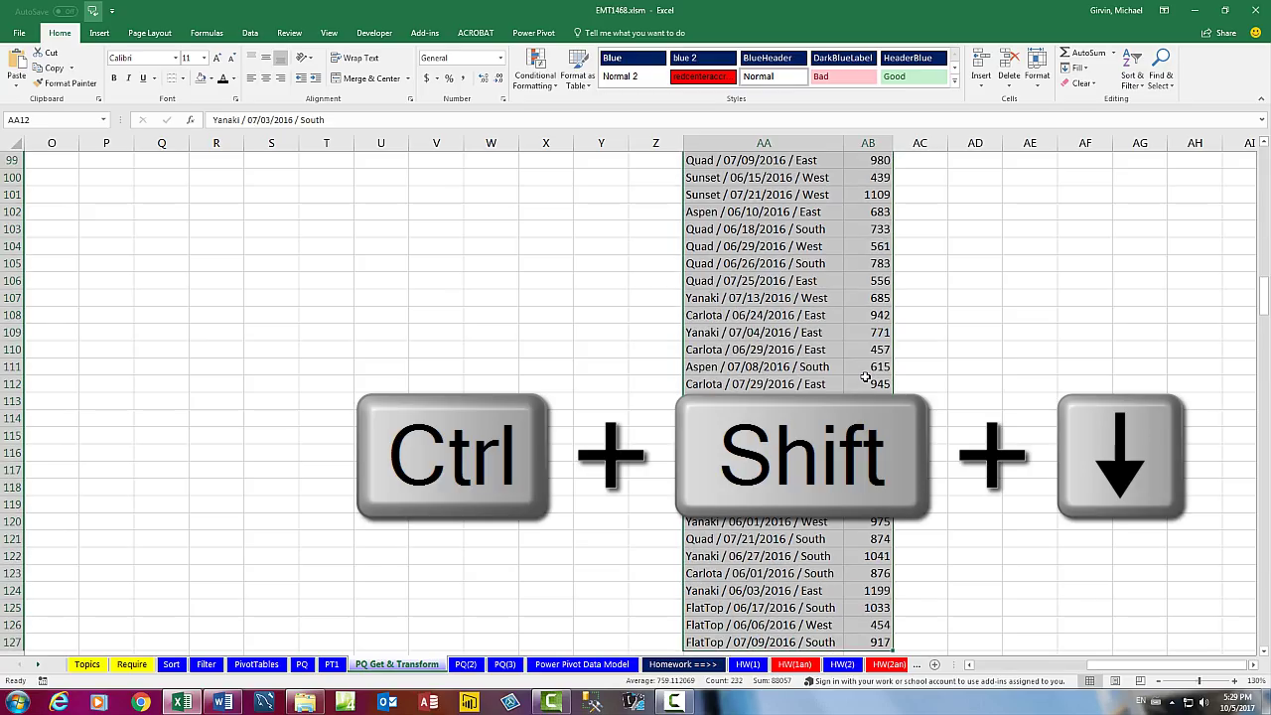
{"action": "key", "text": "ctrl+c"}
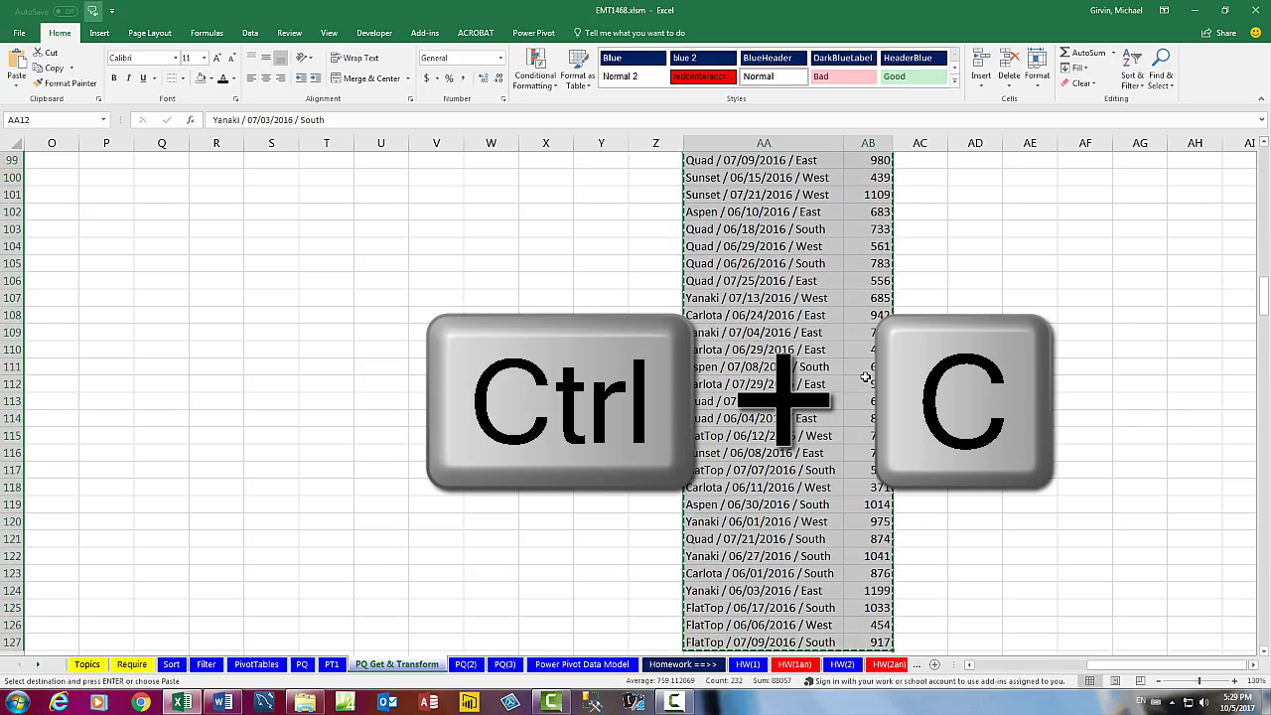
Paste the copied records at A377, directly below the last row of the Description and Amount source table.
{"action": "key", "text": "ctrl+Home"}
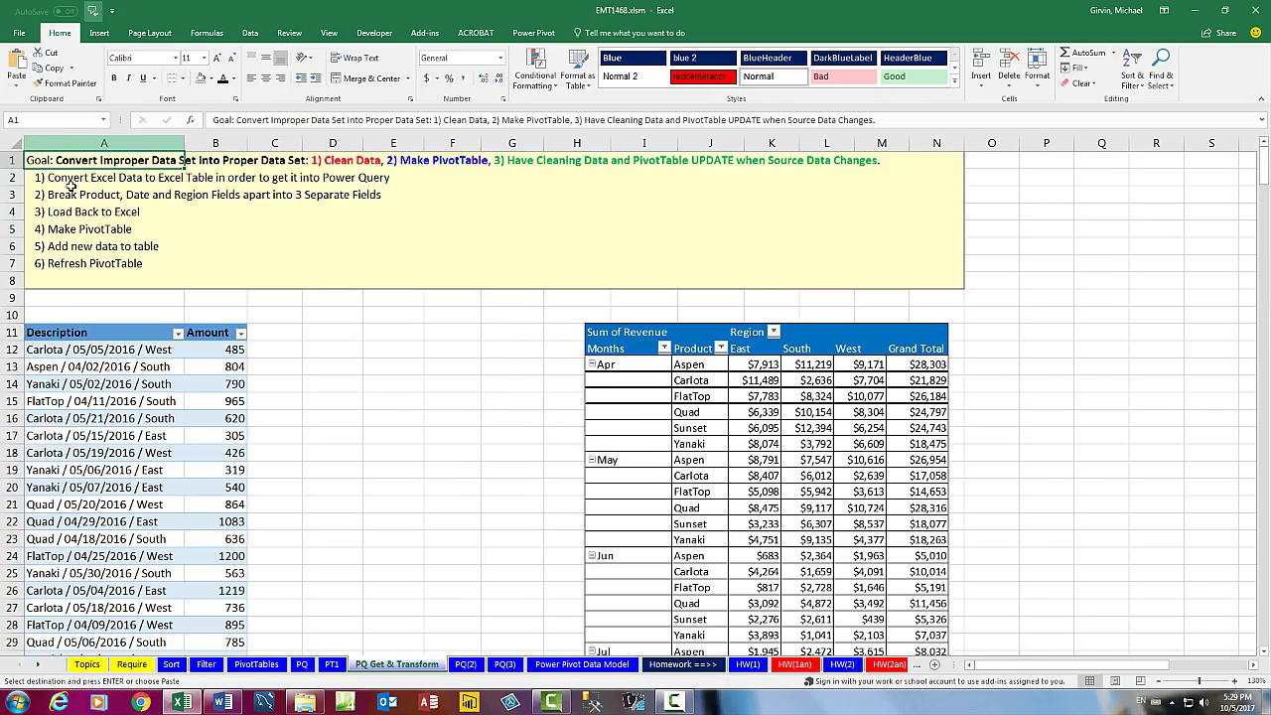
{"action": "left_click", "coordinate": [74, 367]}
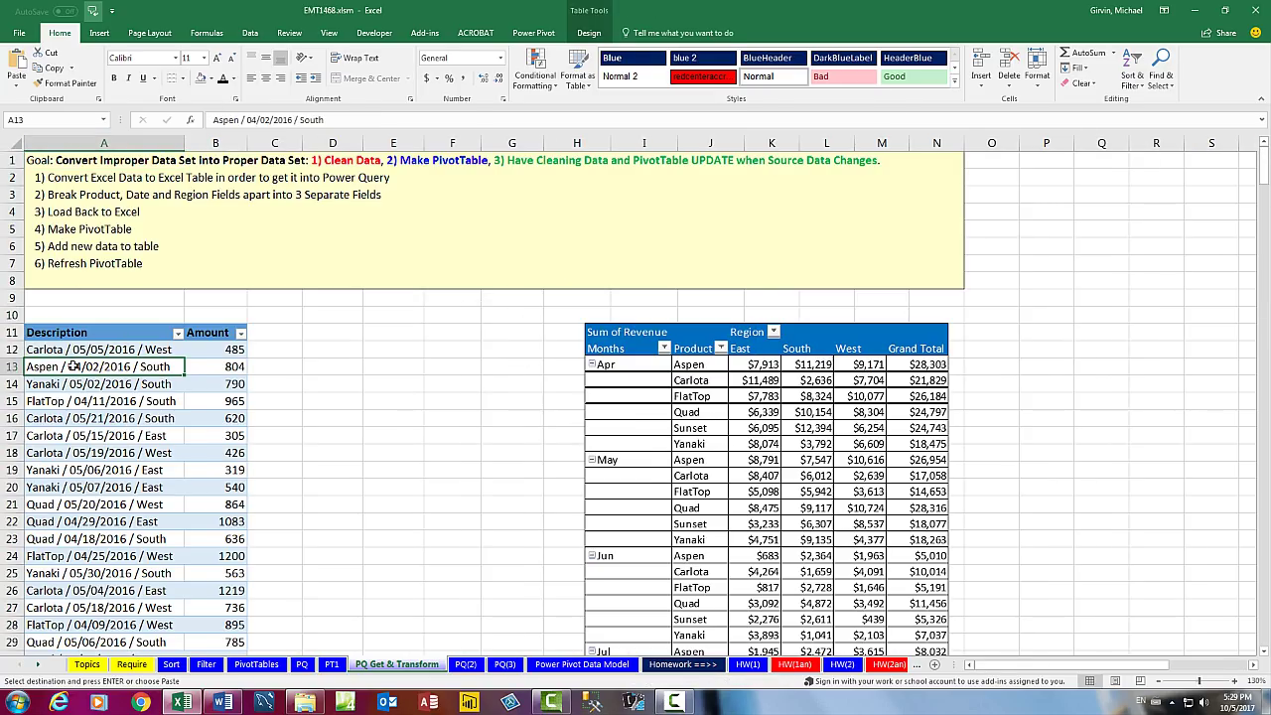
{"action": "key", "text": "ctrl+Down"}
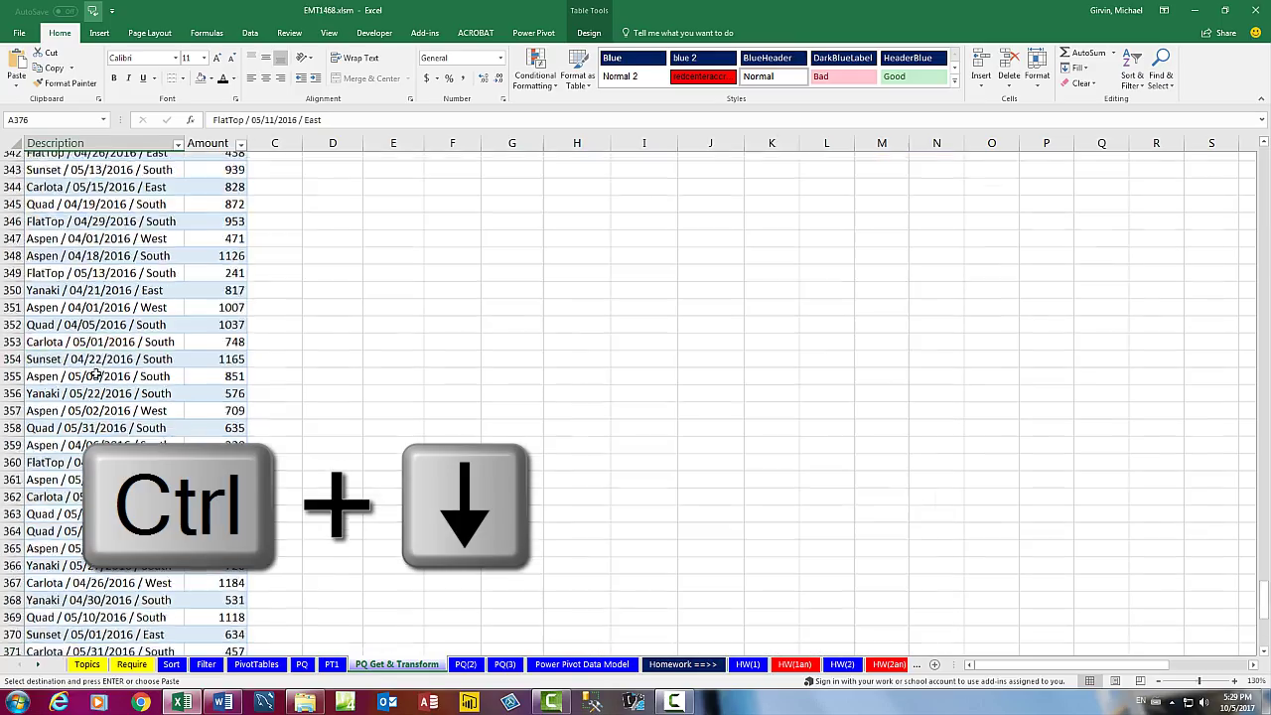
{"action": "scroll", "coordinate": [100, 375], "scroll_direction": "down", "scroll_amount": 4}
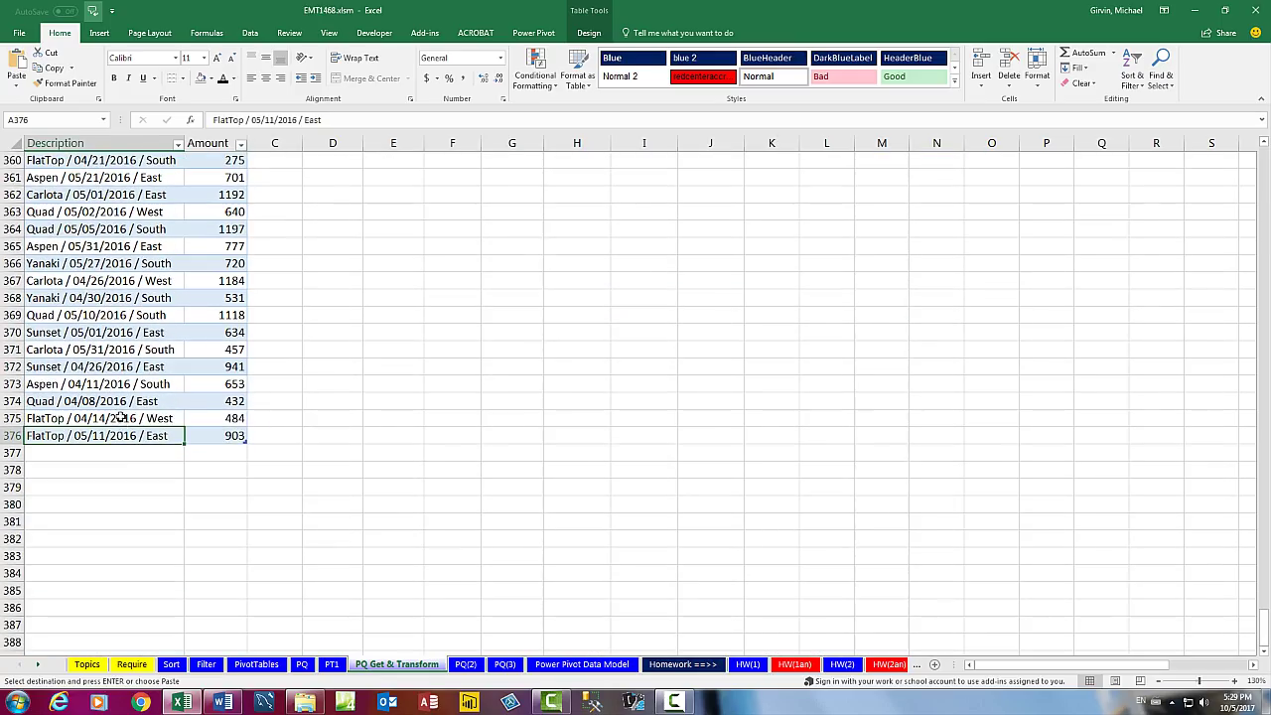
{"action": "left_click", "coordinate": [123, 456]}
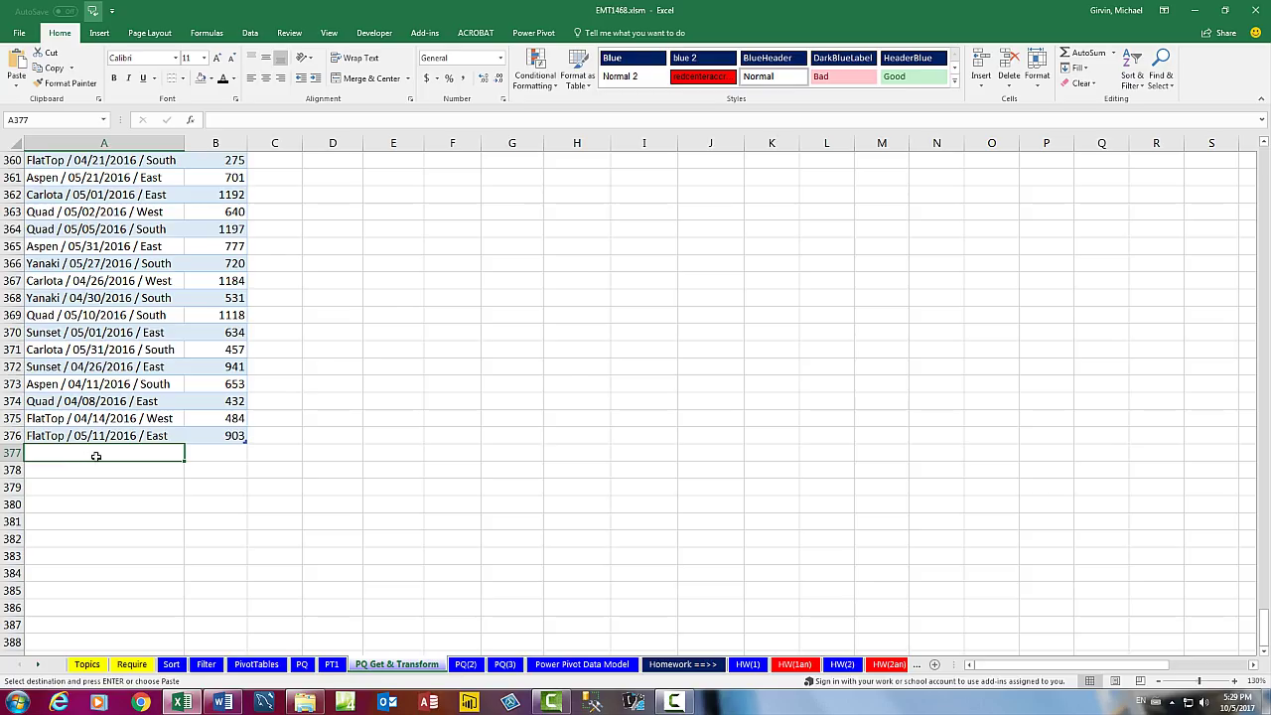
{"action": "key", "text": "ctrl+v"}
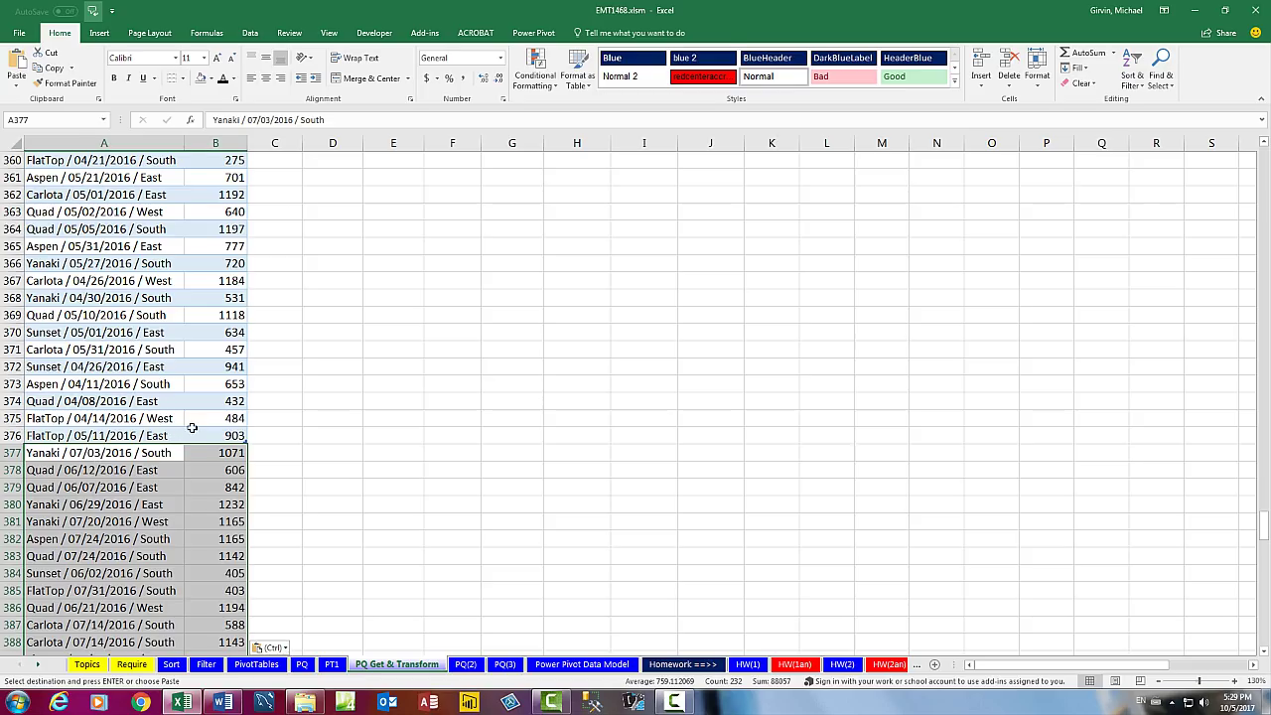
{"action": "left_click", "coordinate": [192, 434]}
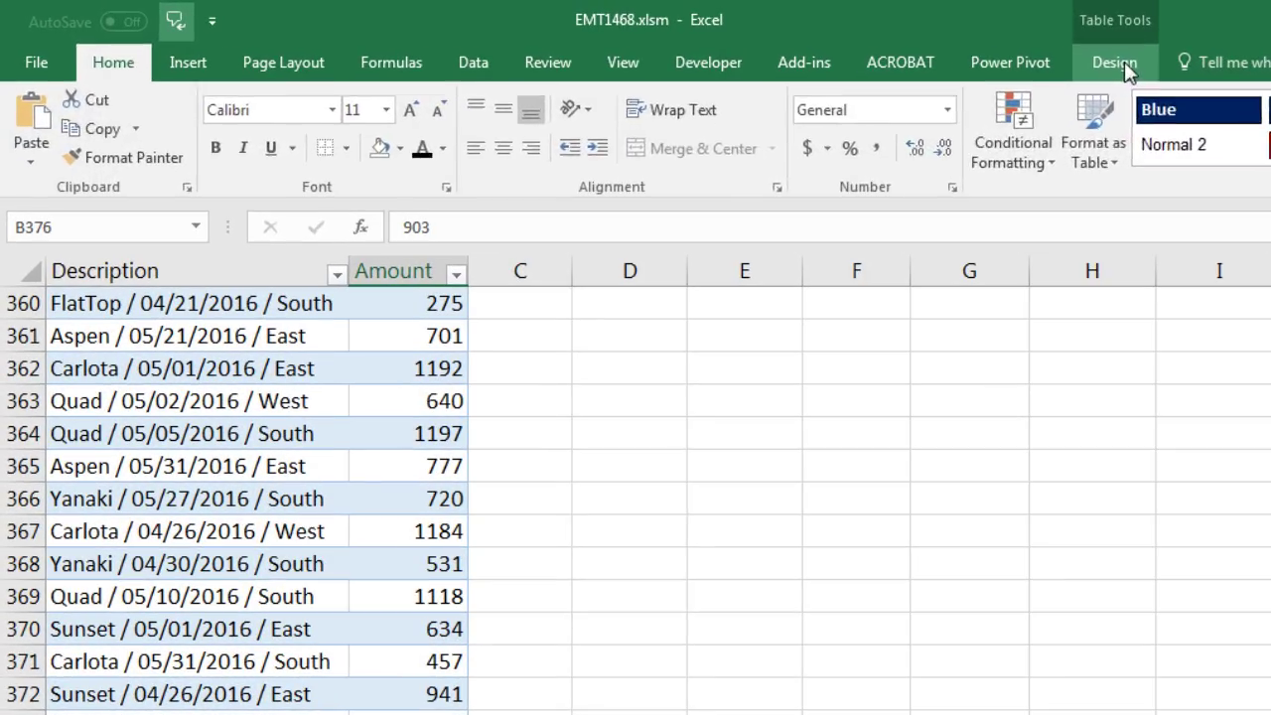
Resize the Description and Amount source table to A11:B492 so it includes the newly pasted records.
{"action": "left_click", "coordinate": [589, 32]}
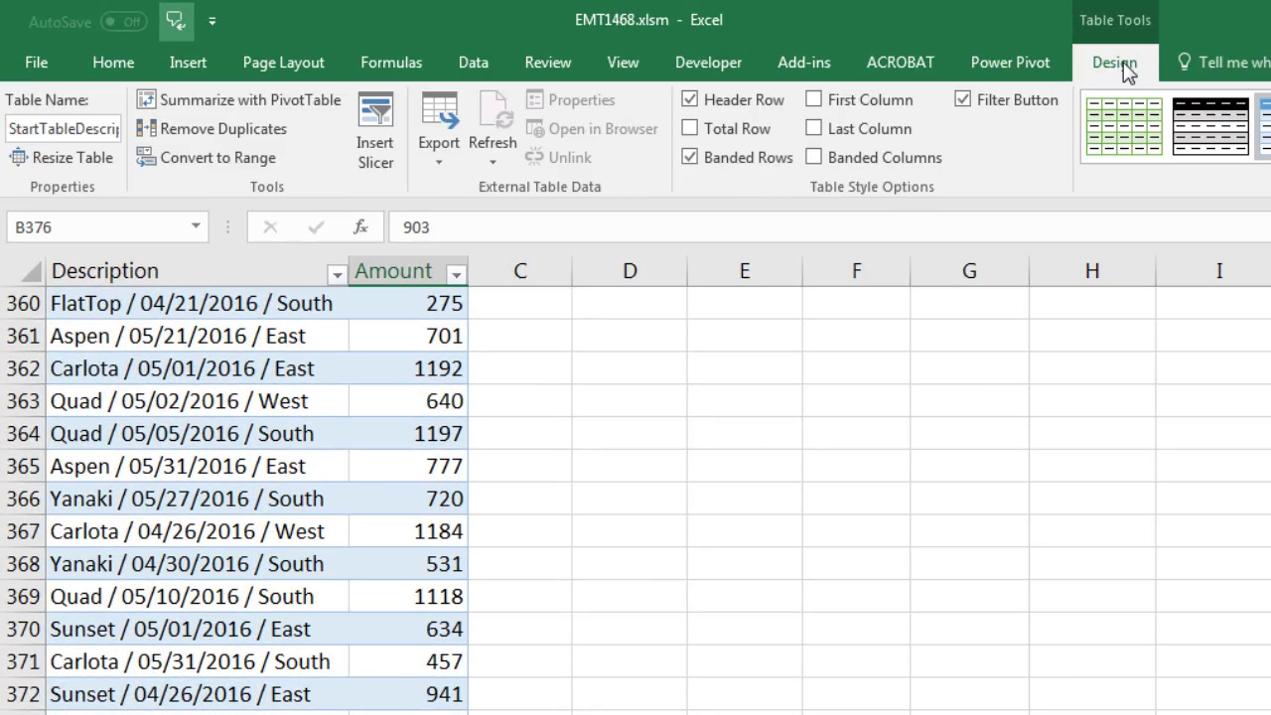
{"action": "left_click", "coordinate": [65, 158]}
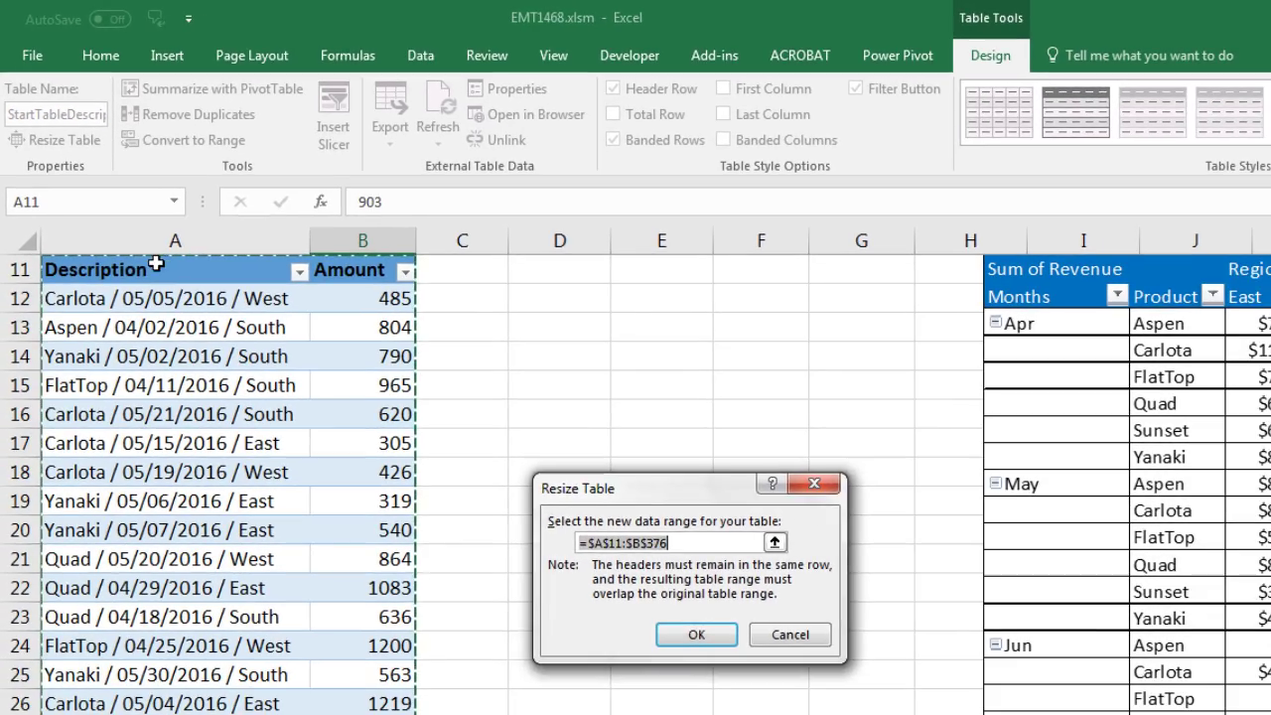
{"action": "left_click_drag", "start_coordinate": [129, 268], "coordinate": [373, 276]}
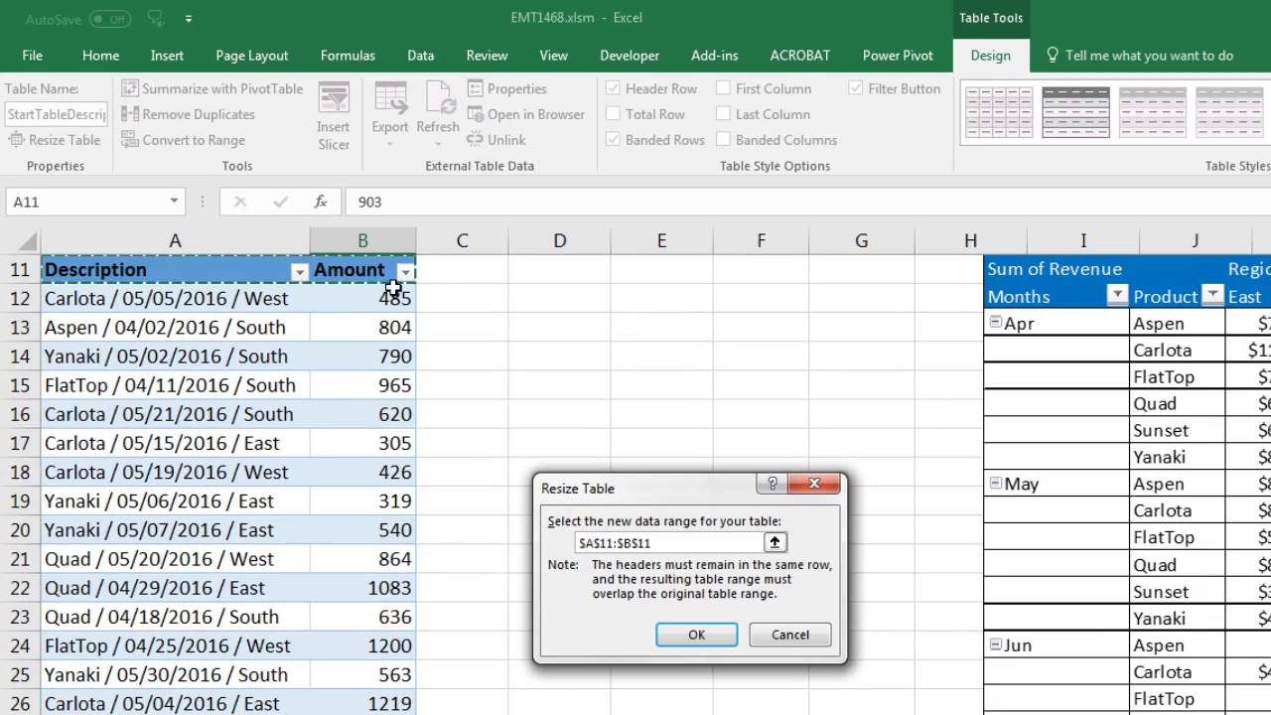
{"action": "key", "text": "ctrl+shift+Down"}
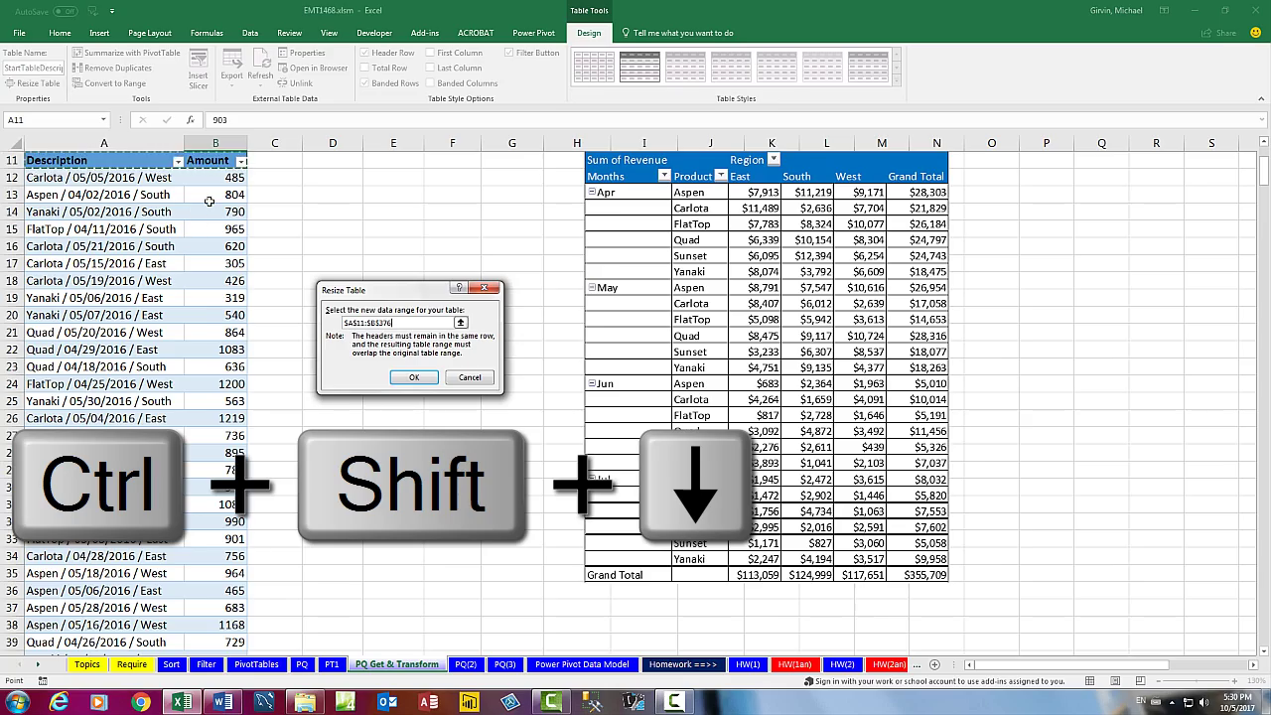
{"action": "key", "text": "ctrl+shift+Down"}
{"action": "key", "text": "ctrl+shift+Down"}
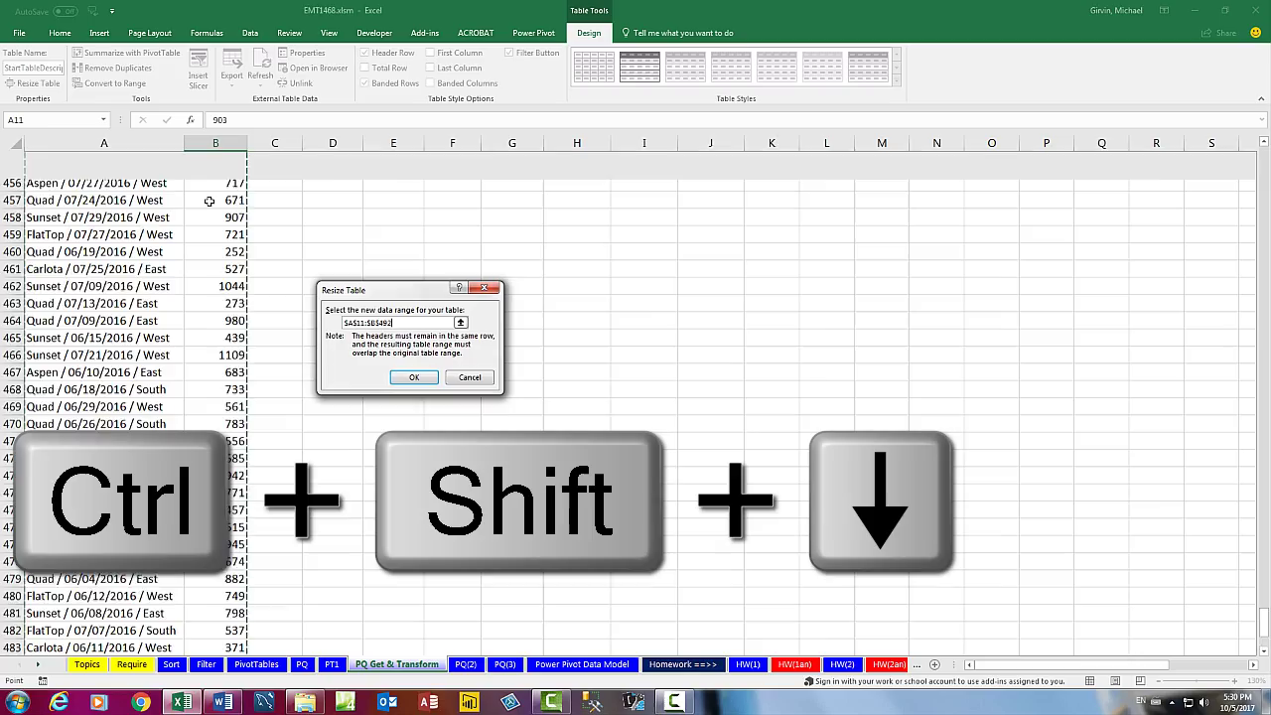
{"action": "scroll", "coordinate": [232, 417], "scroll_direction": "down", "scroll_amount": 3}
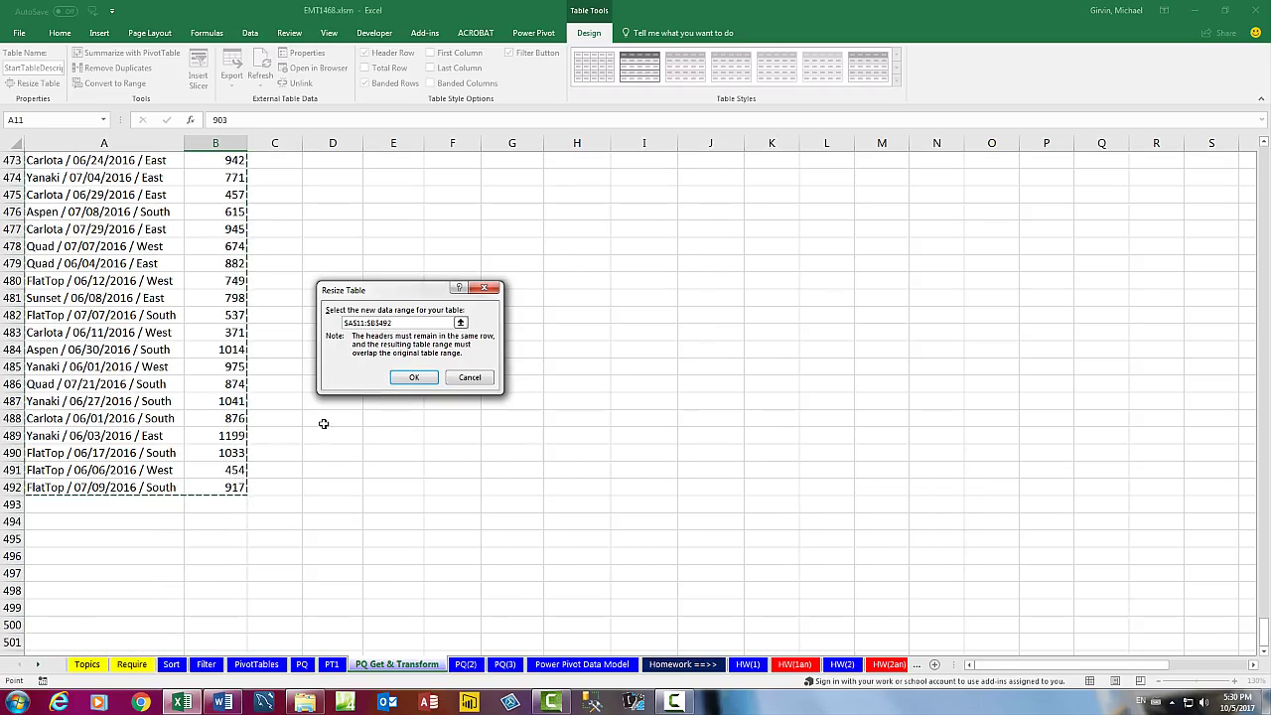
{"action": "left_click", "coordinate": [430, 379]}
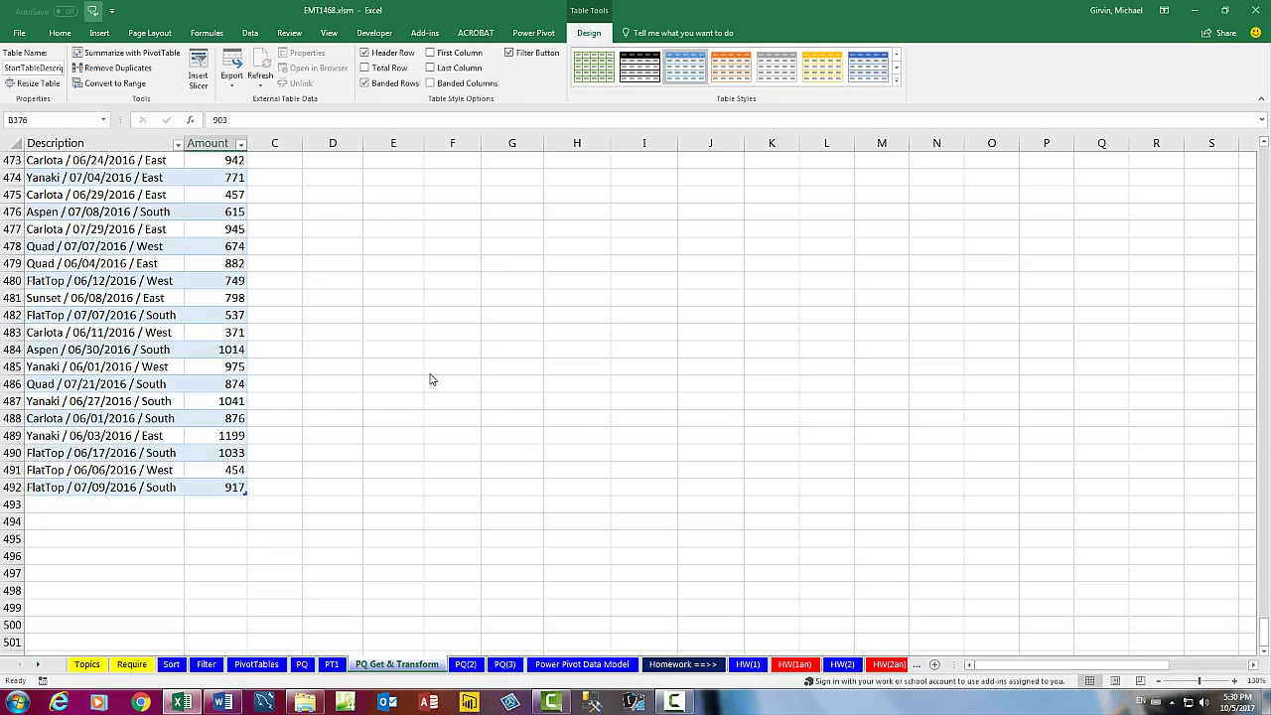
{"action": "left_click", "coordinate": [134, 470]}
{"action": "key", "text": "ctrl+Up"}
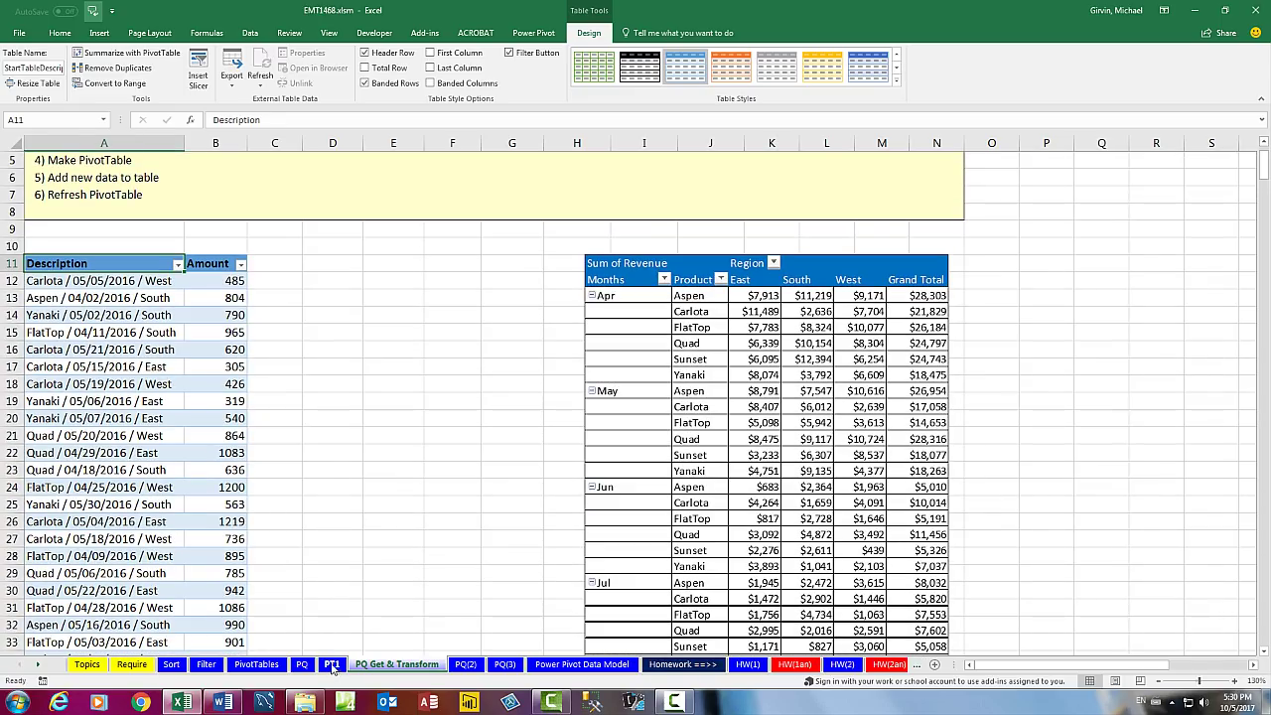
On the PT1 sheet, show and widen the Queries & Connections pane, refresh all data, and check the last rows of the ProperSalesTable output.
{"action": "left_click", "coordinate": [333, 665]}
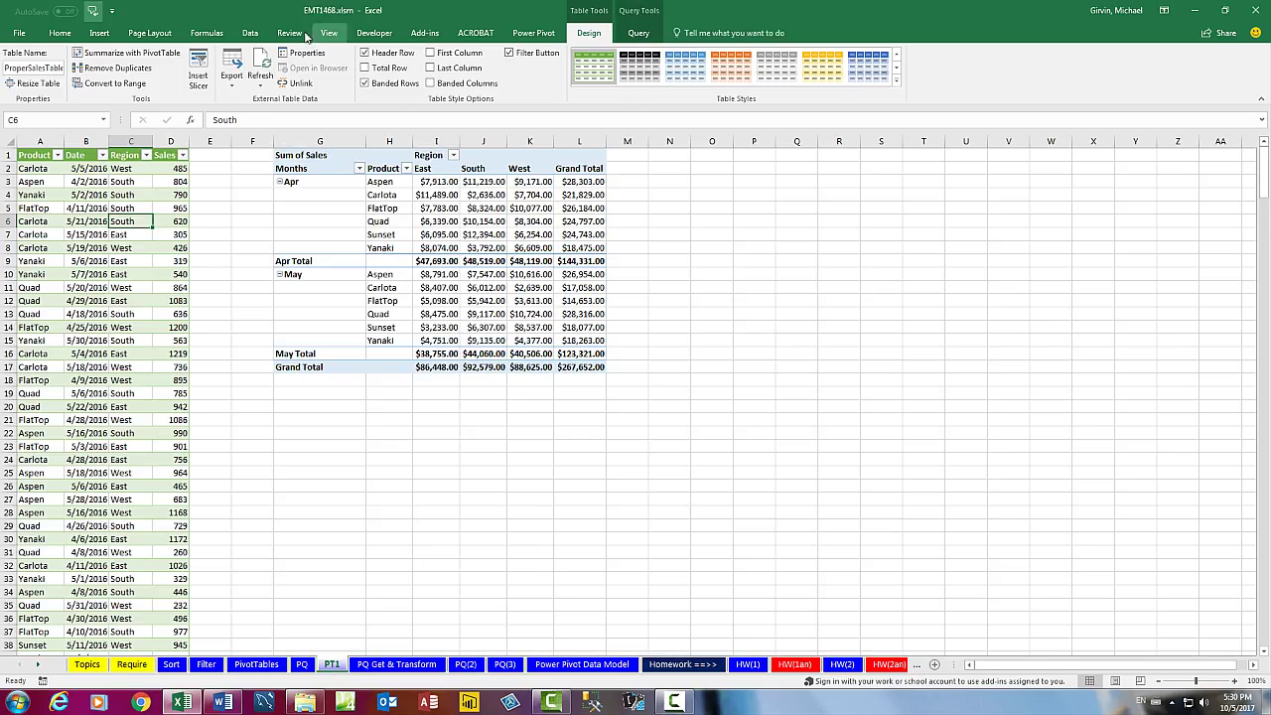
{"action": "left_click", "coordinate": [249, 32]}
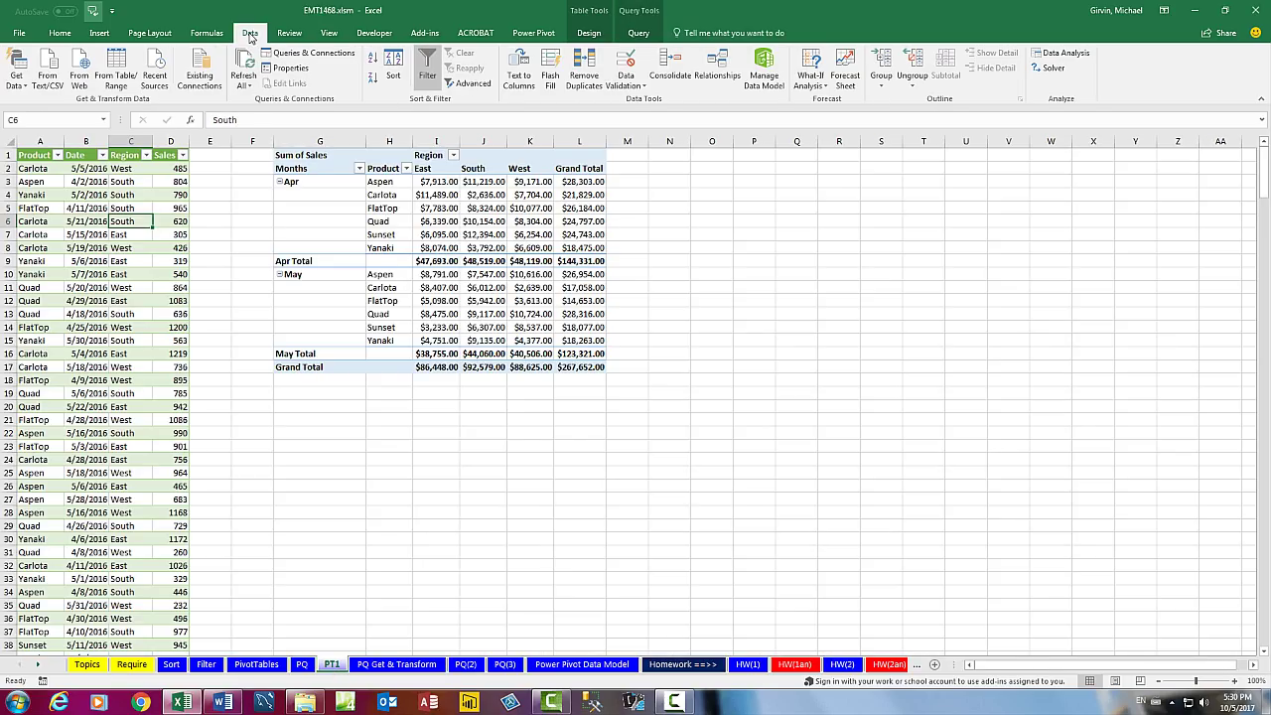
{"action": "left_click", "coordinate": [311, 53]}
{"action": "left_click_drag", "start_coordinate": [1108, 261], "coordinate": [920, 267]}
{"action": "left_click", "coordinate": [483, 208]}
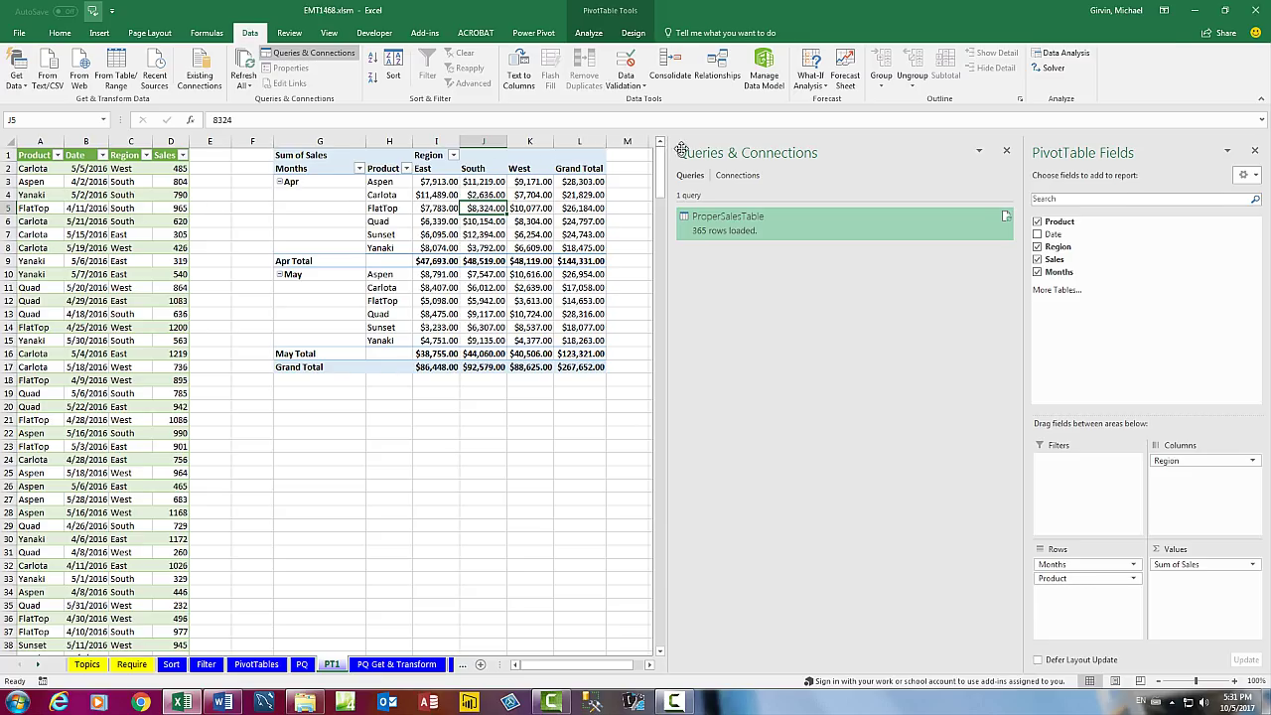
{"action": "mouse_move", "coordinate": [735, 246]}
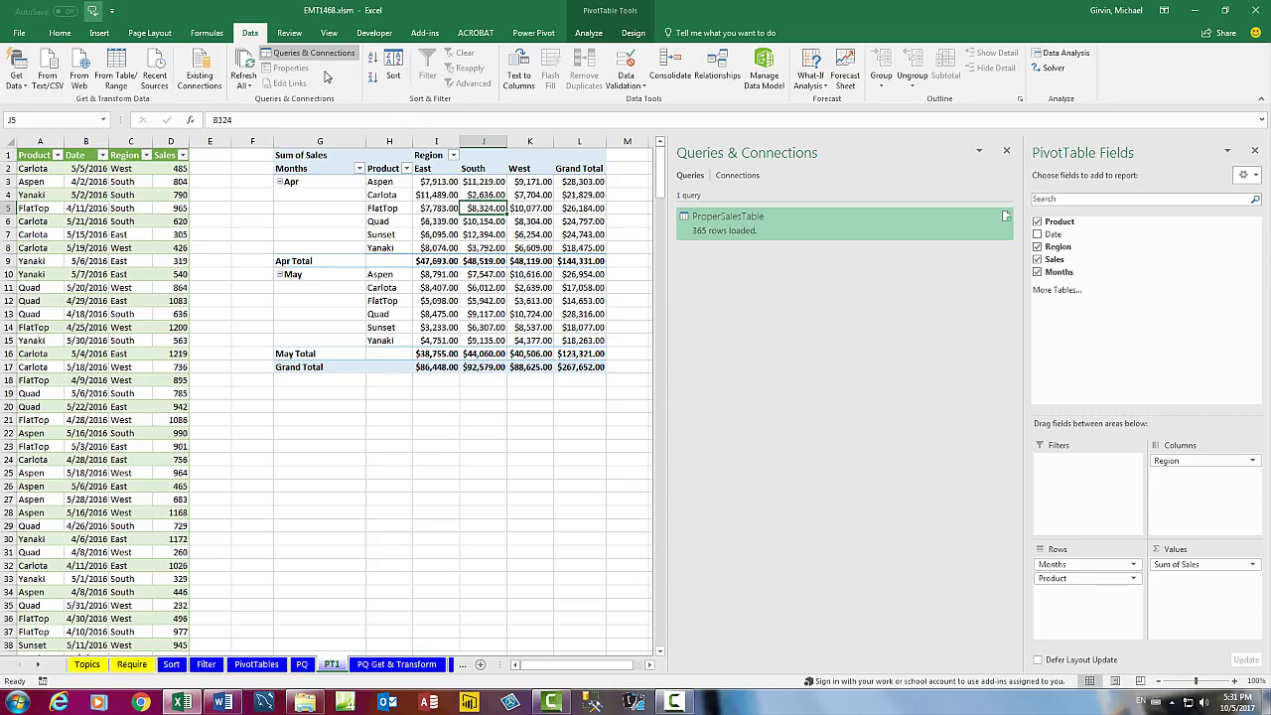
{"action": "left_click", "coordinate": [249, 67]}
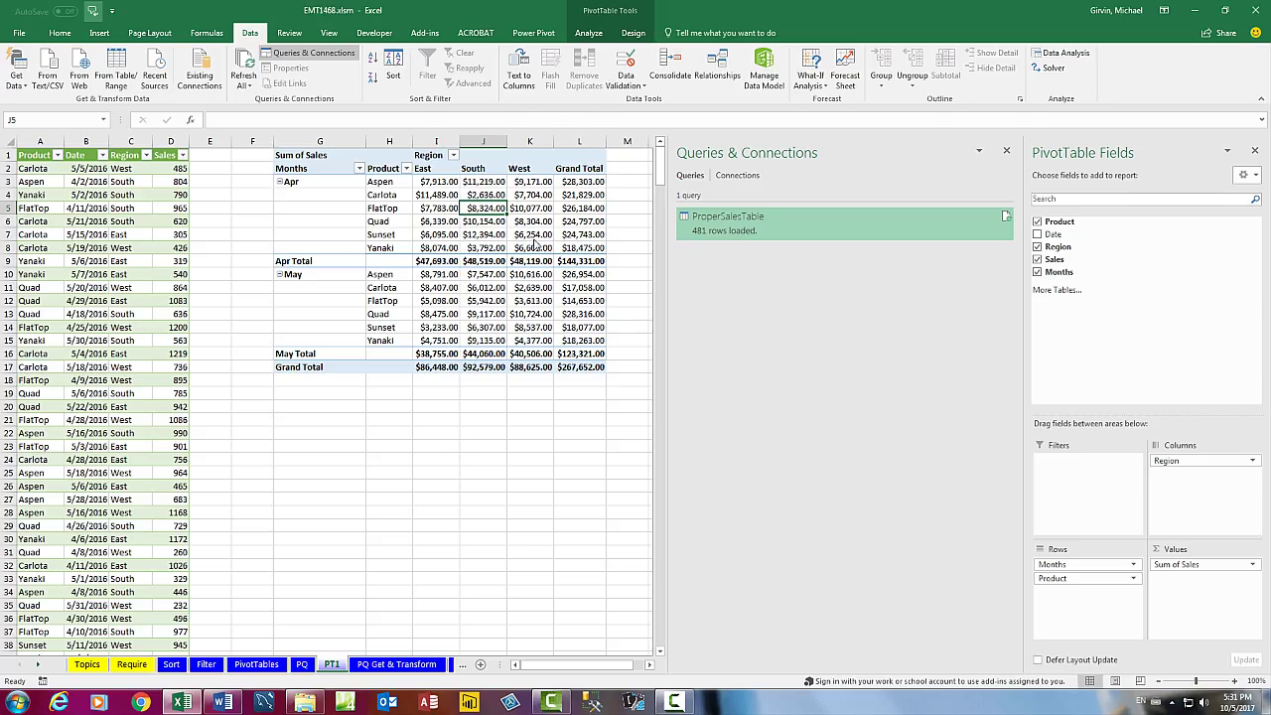
{"action": "left_click", "coordinate": [86, 233]}
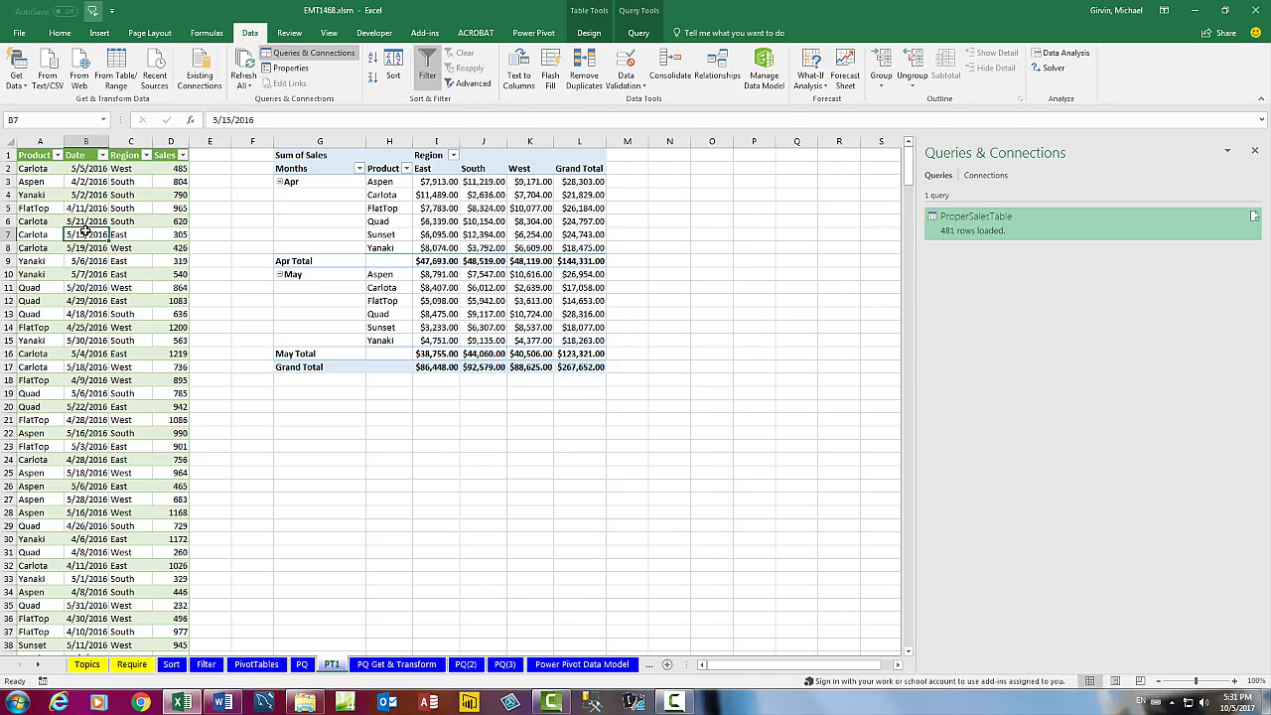
{"action": "key", "text": "ctrl+Down"}
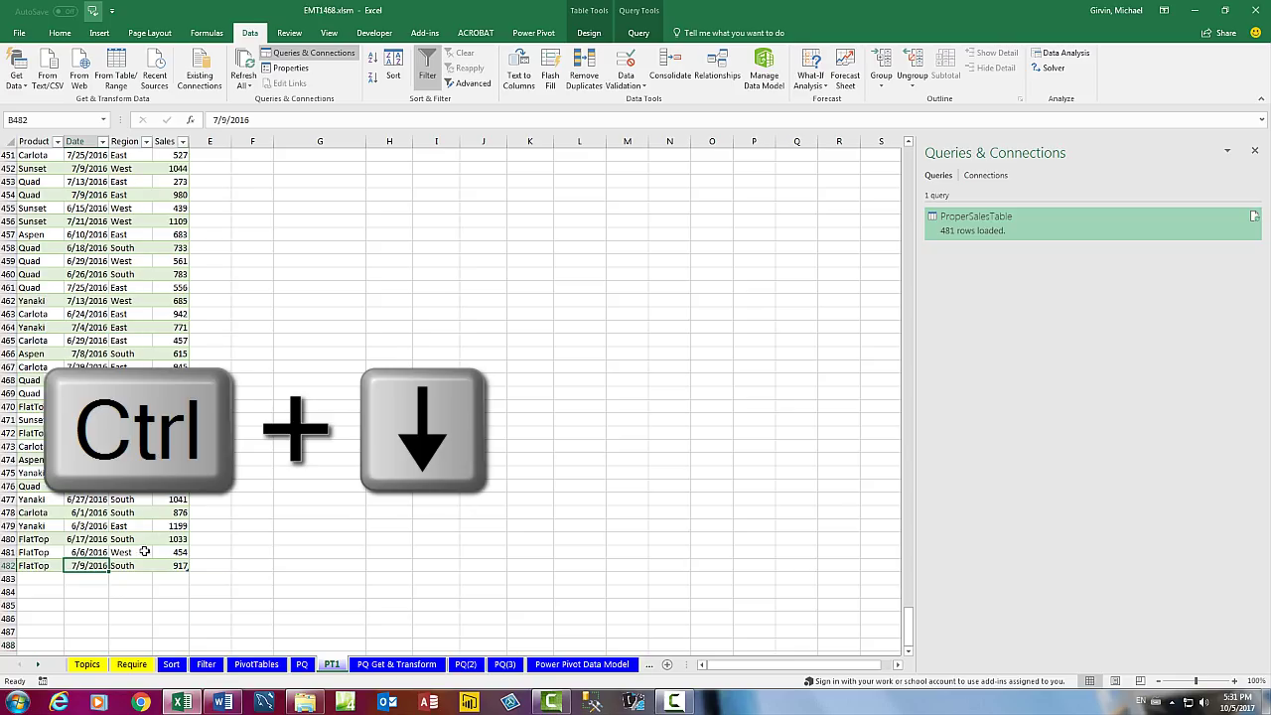
{"action": "key", "text": "ctrl+Home"}
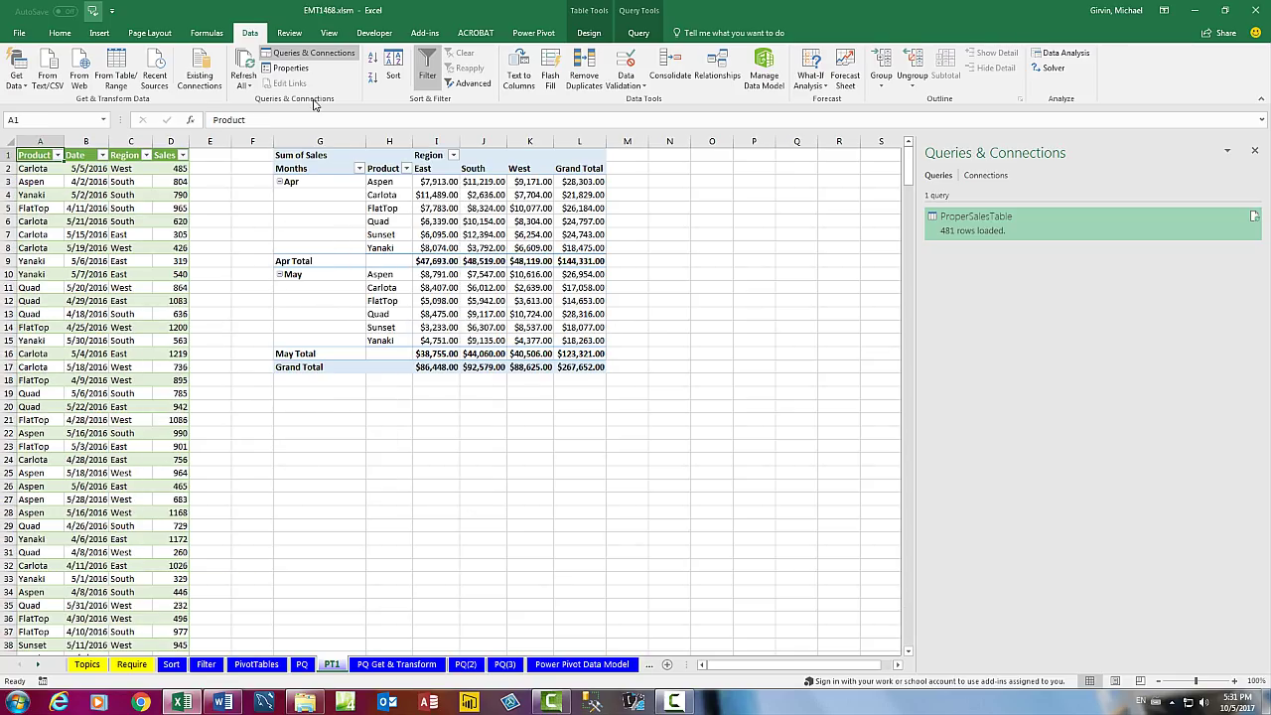
Refresh the Sum of Sales PivotTable on PT1 and expand its Jun and Jul month groups.
{"action": "left_click", "coordinate": [441, 193]}
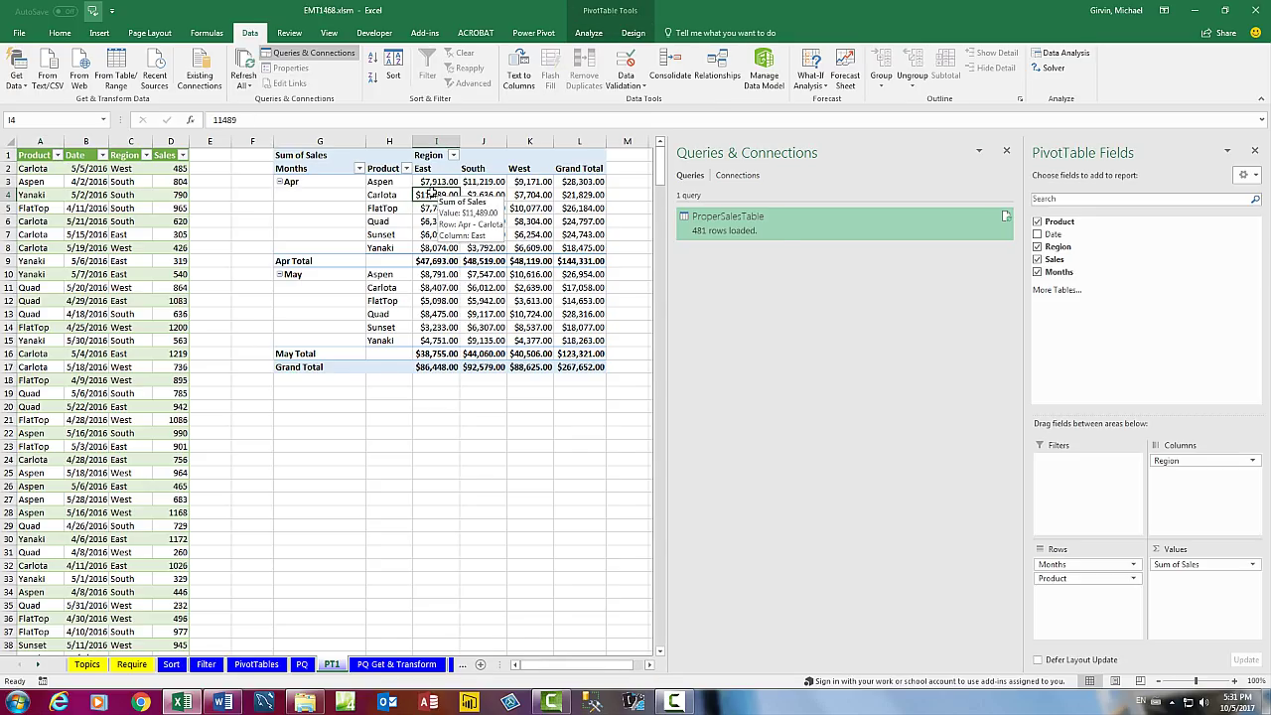
{"action": "right_click", "coordinate": [433, 196]}
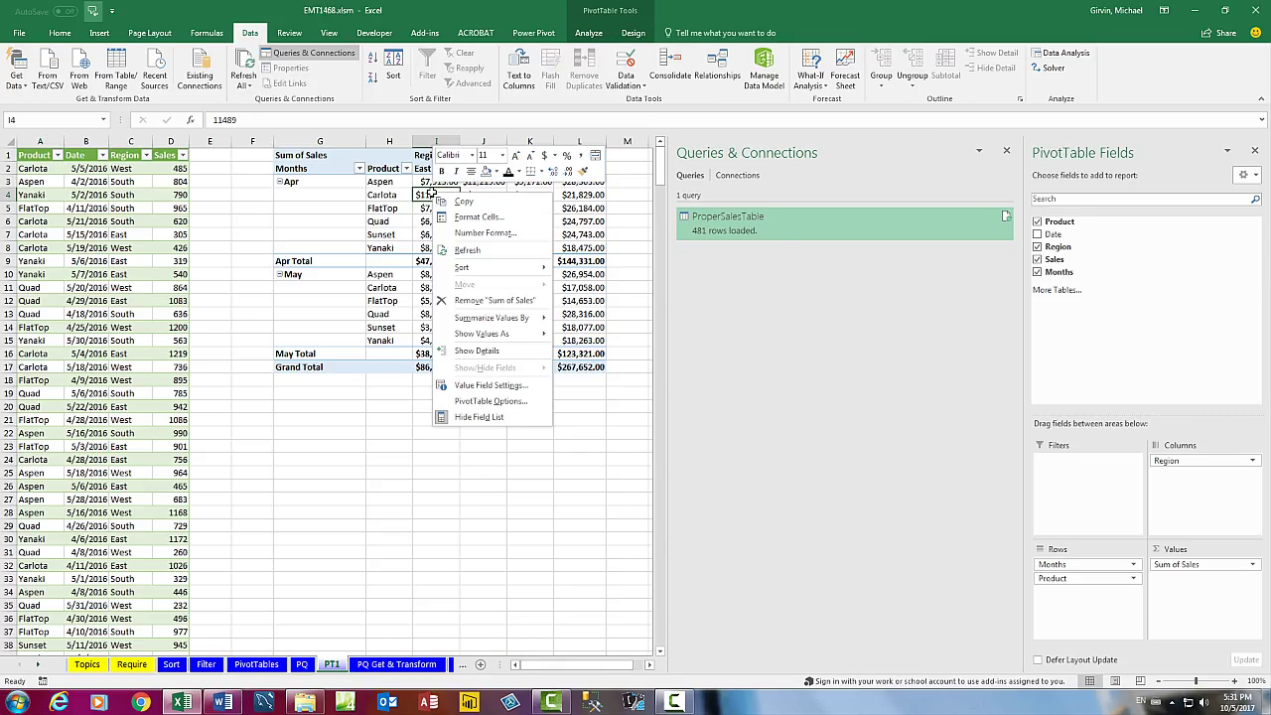
{"action": "left_click", "coordinate": [469, 251]}
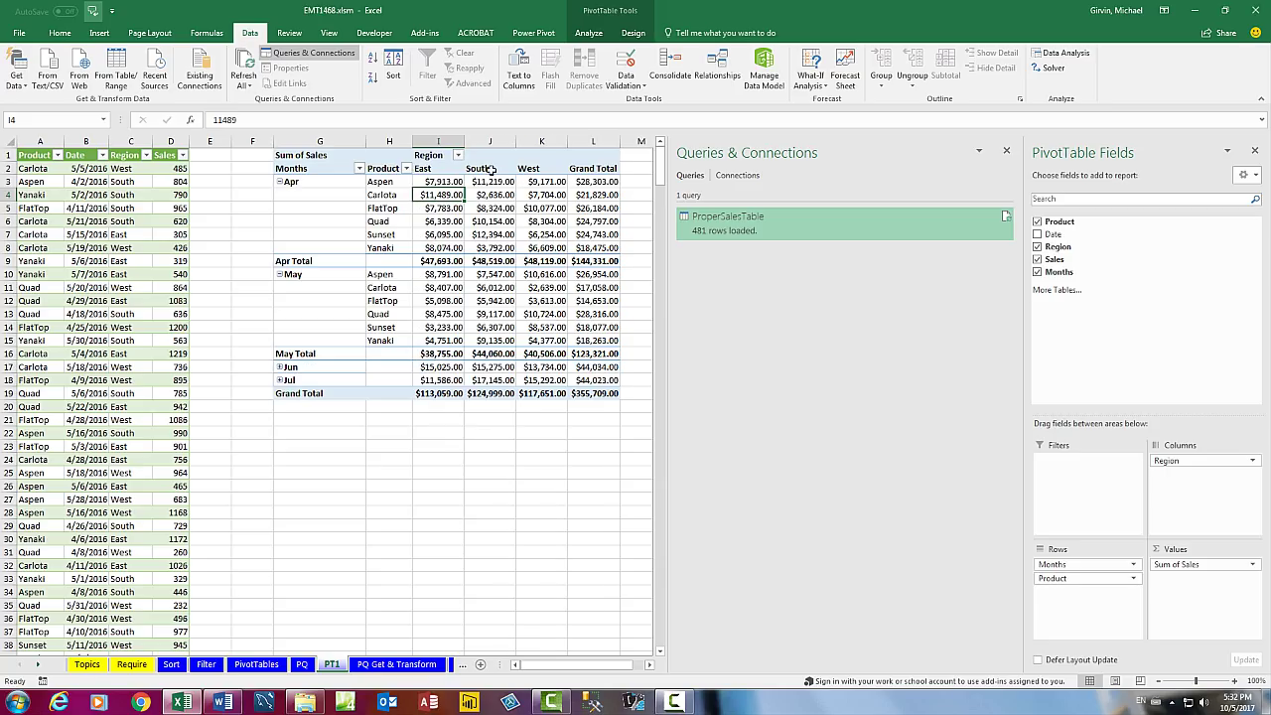
{"action": "left_click", "coordinate": [280, 367]}
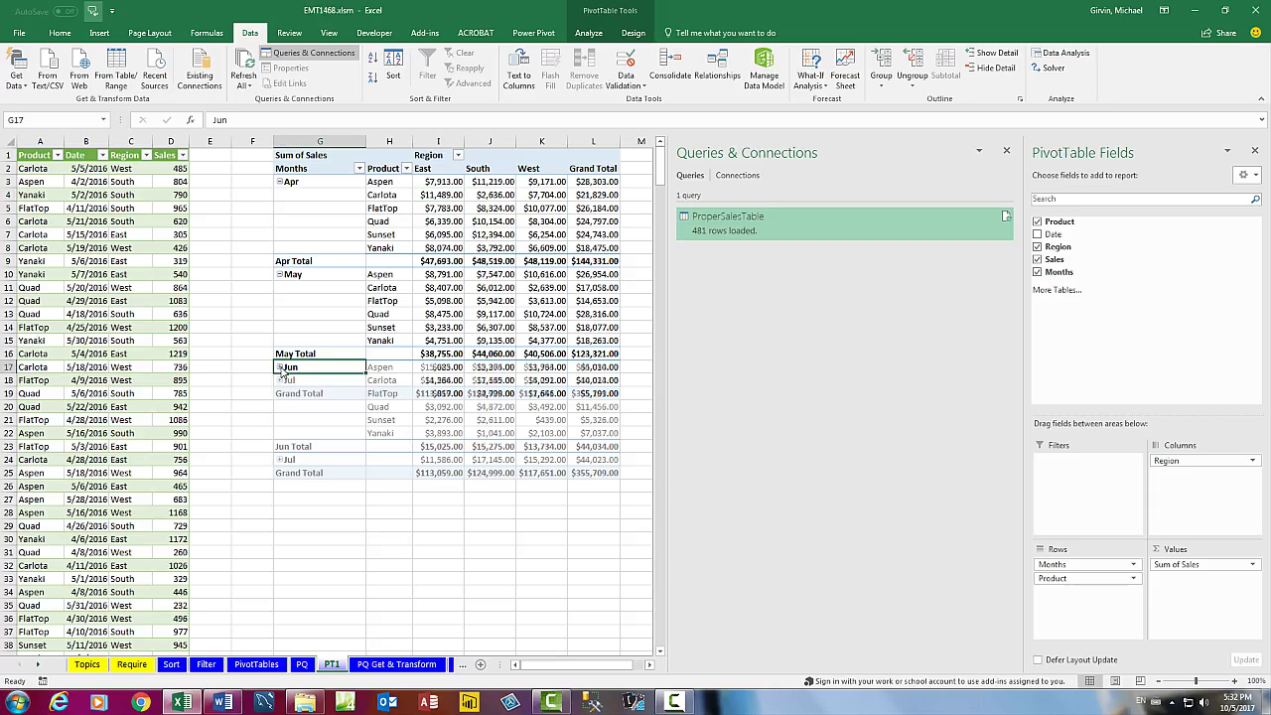
{"action": "left_click", "coordinate": [280, 459]}
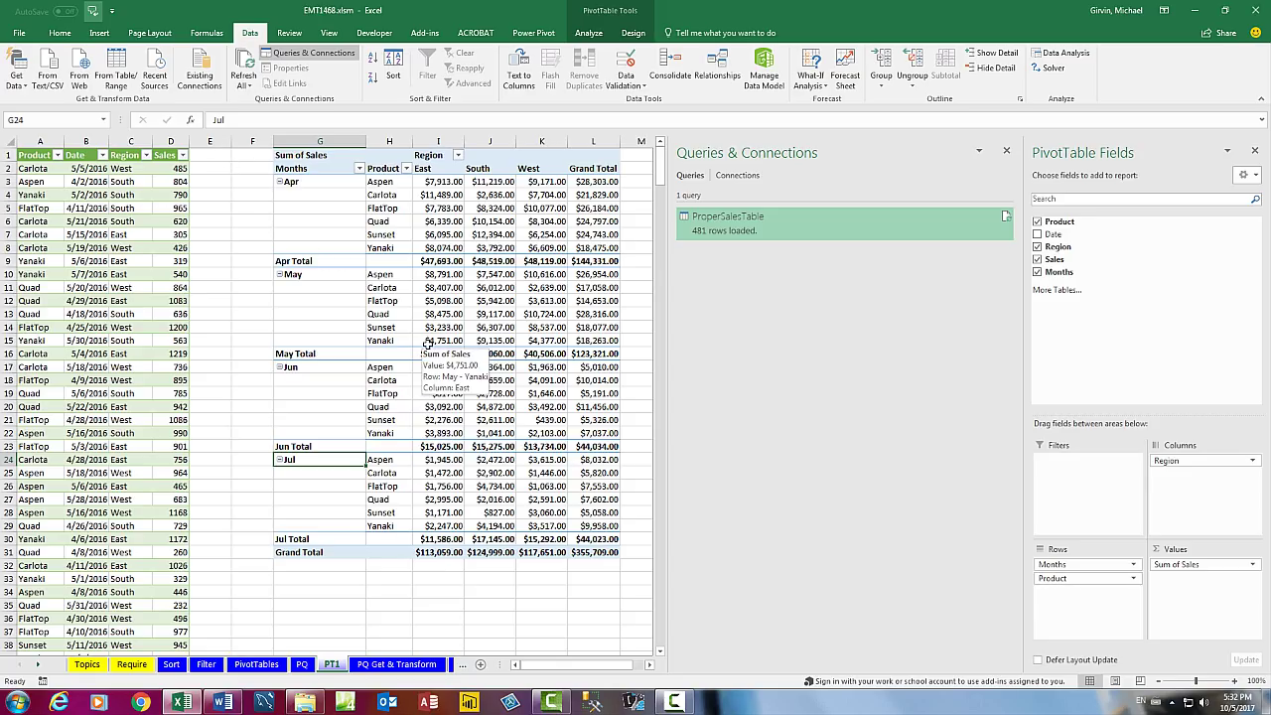
{"action": "left_click", "coordinate": [396, 665]}
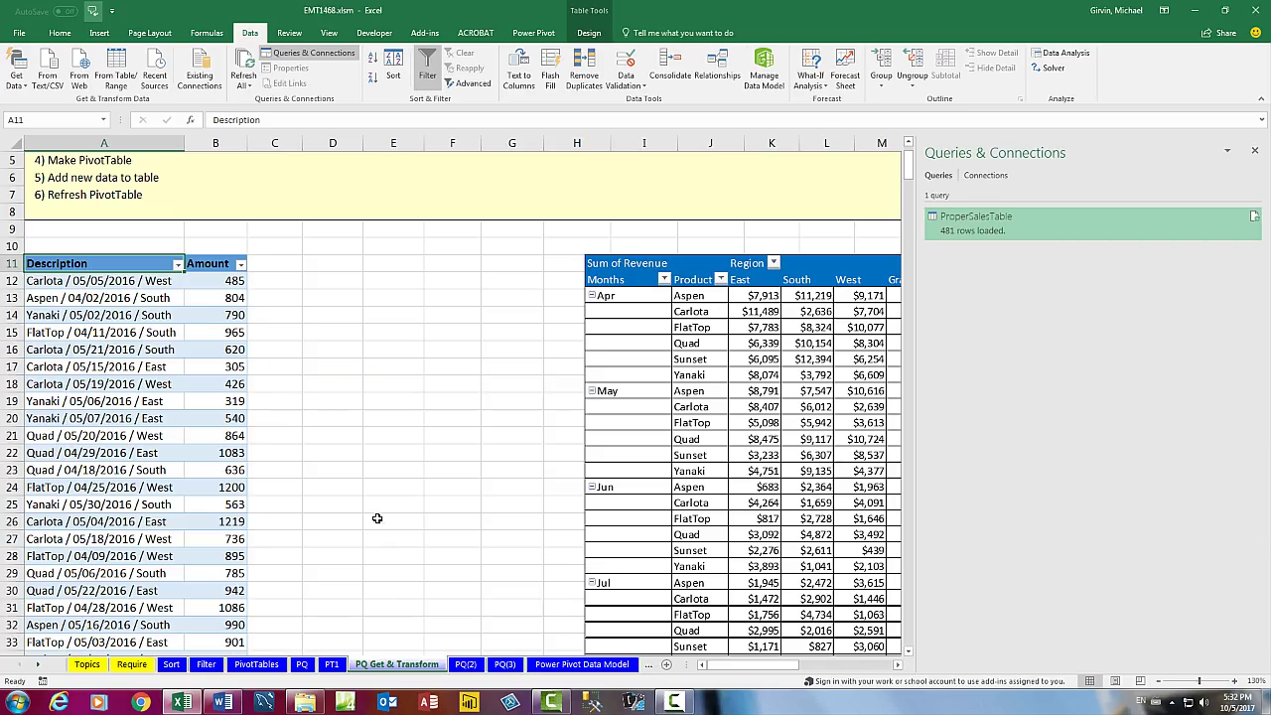
{"action": "left_click", "coordinate": [331, 665]}
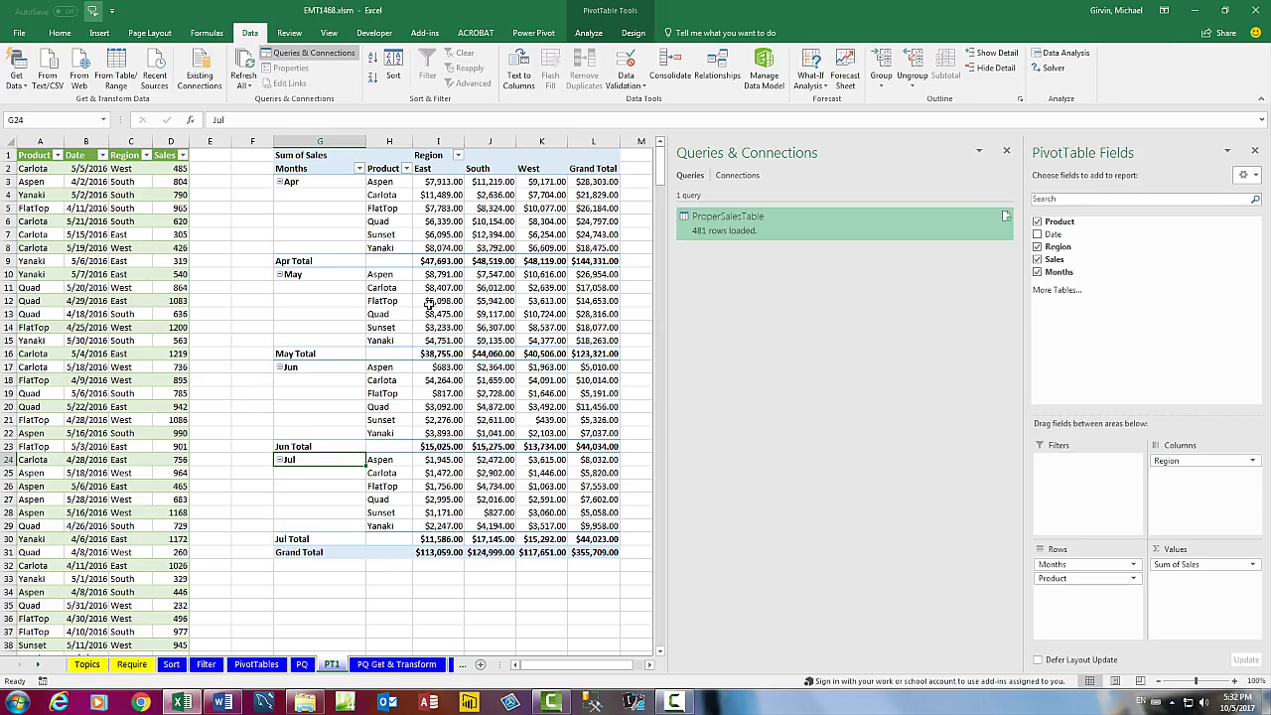
{"action": "mouse_move", "coordinate": [431, 306]}
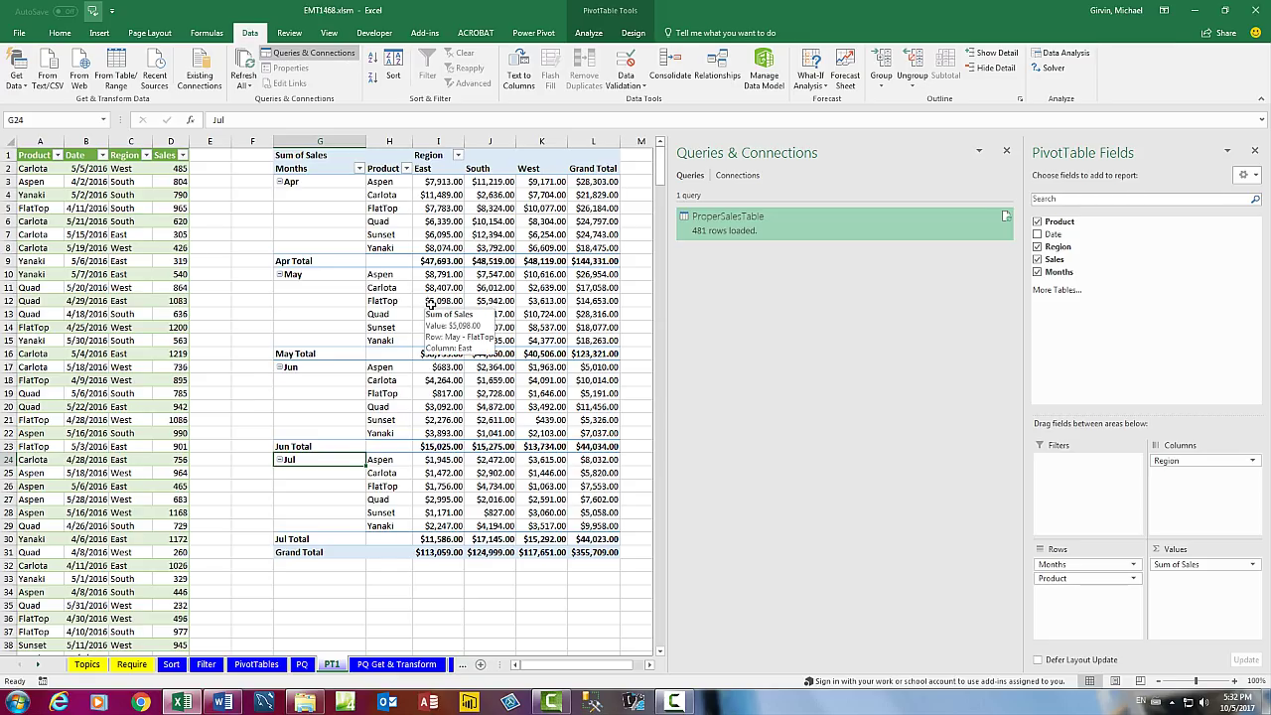
On the PQ(2) sheet, narrow the Queries & Connections pane and move the Region/Product/Units table picture farther away from the cross-tab data.
{"action": "left_click", "coordinate": [40, 666]}
{"action": "left_click", "coordinate": [40, 666]}
{"action": "left_click", "coordinate": [40, 666]}
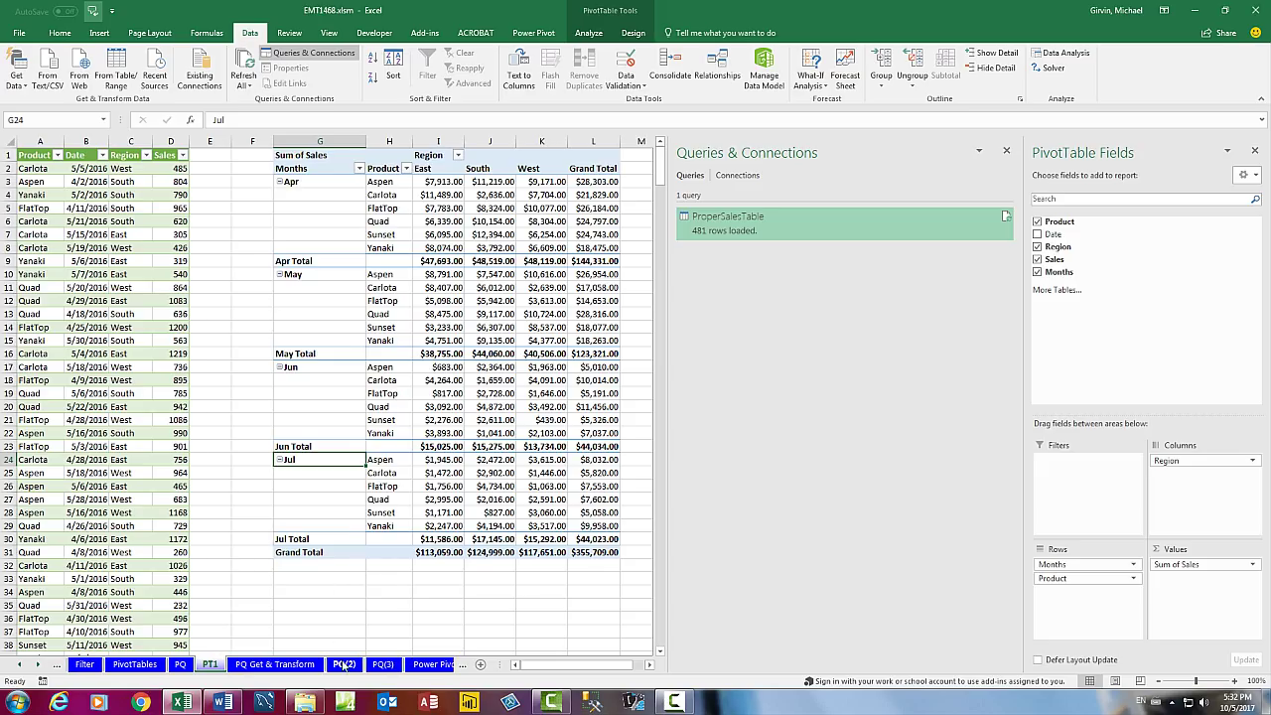
{"action": "left_click", "coordinate": [348, 667]}
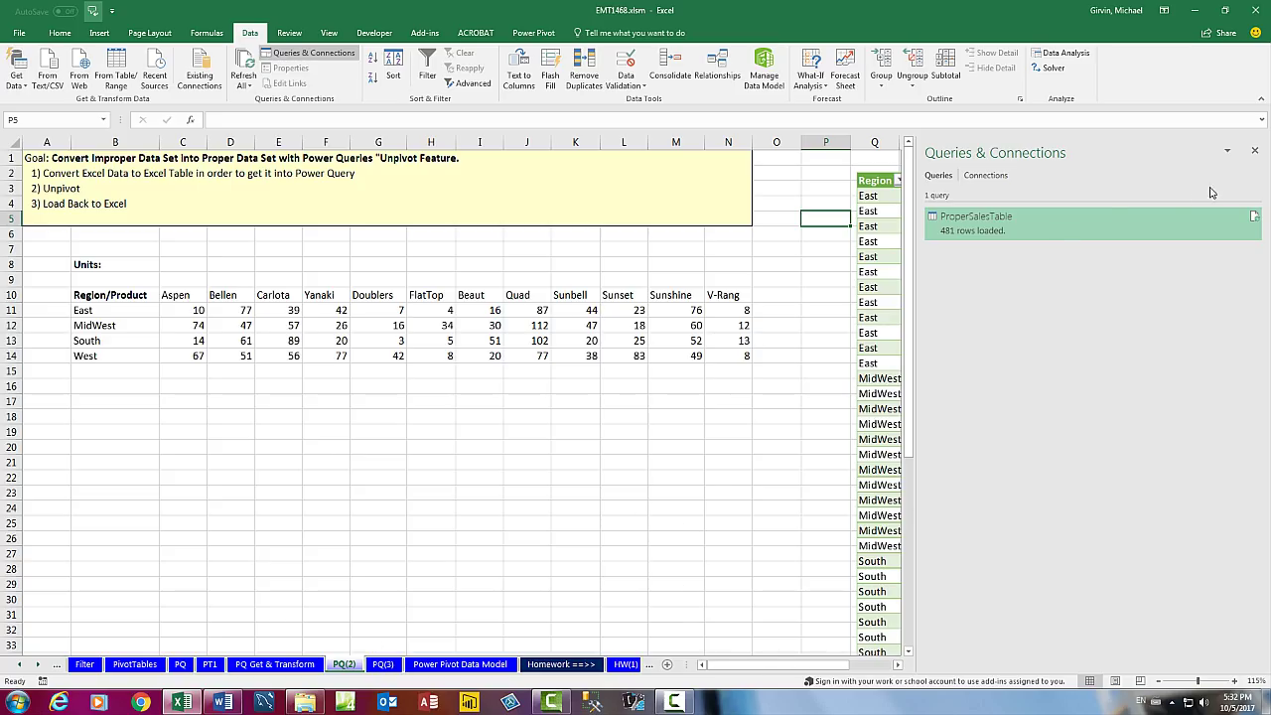
{"action": "left_click_drag", "start_coordinate": [915, 226], "coordinate": [1127, 234]}
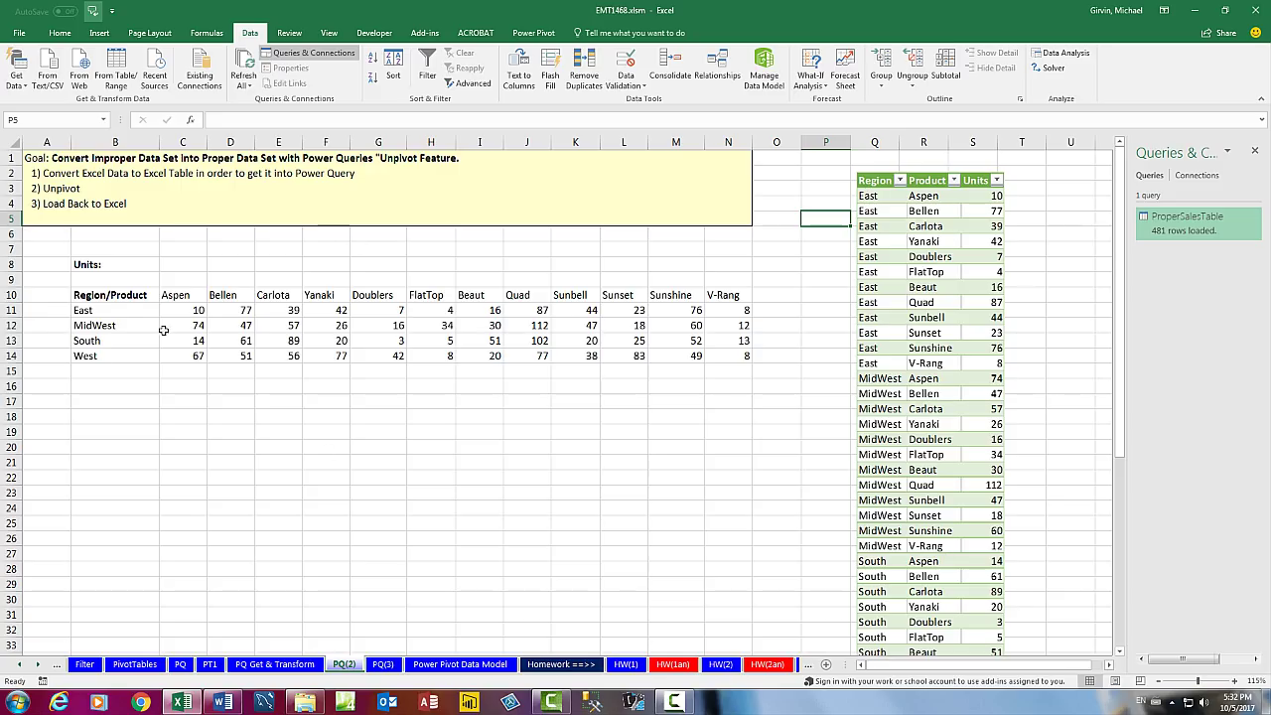
{"action": "left_click", "coordinate": [333, 326]}
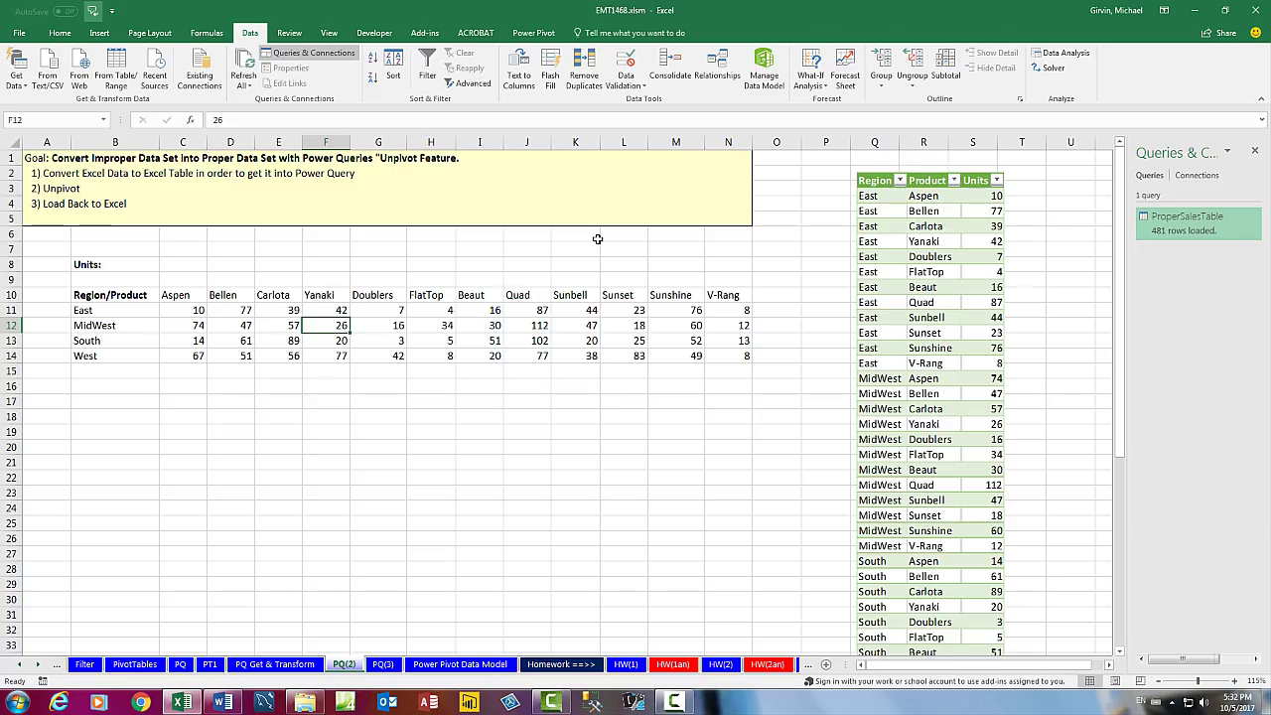
{"action": "left_click", "coordinate": [893, 310]}
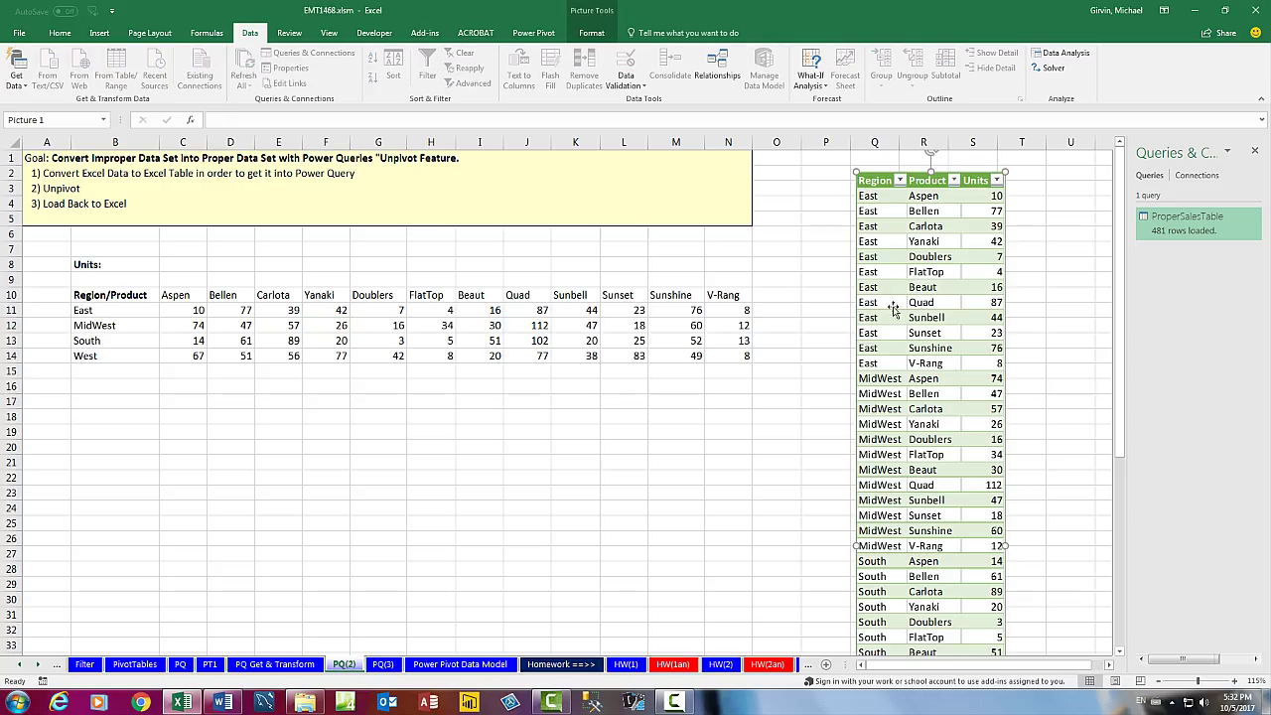
{"action": "left_click_drag", "start_coordinate": [882, 286], "coordinate": [1113, 286]}
{"action": "left_click_drag", "start_coordinate": [948, 666], "coordinate": [929, 671]}
Convert the Region/Product cross-tab in B10:N14 into an Excel table with headers.
{"action": "left_click", "coordinate": [225, 310]}
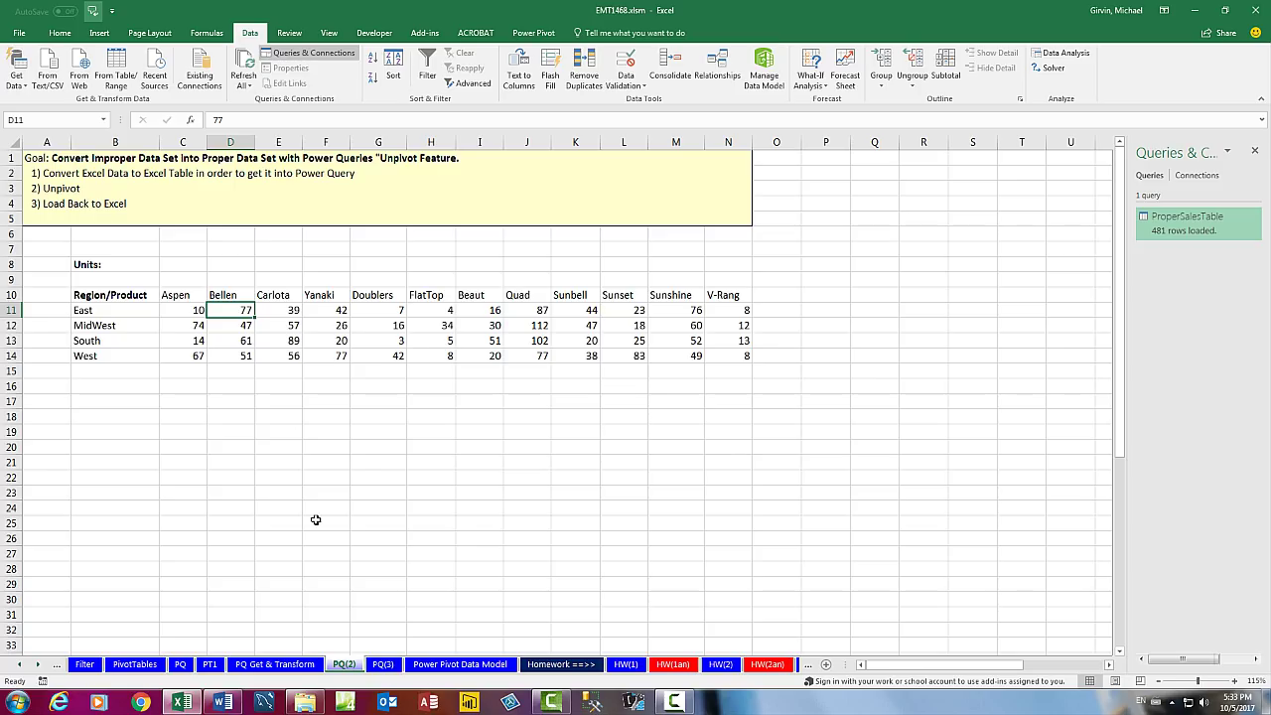
{"action": "key", "text": "ctrl+t"}
{"action": "key", "text": "Return"}
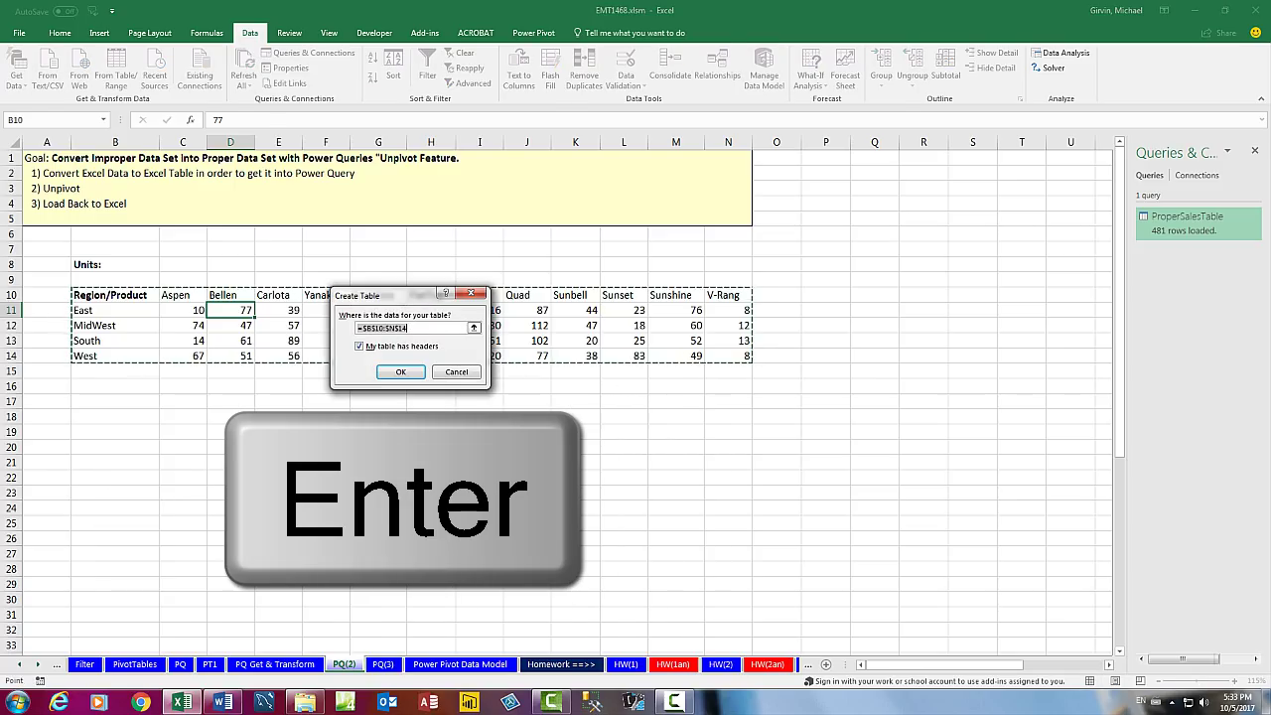
Name the new cross-tab table StartCrossTabT.
{"action": "key", "text": "alt+j"}
{"action": "key", "text": "t"}
{"action": "key", "text": "a"}
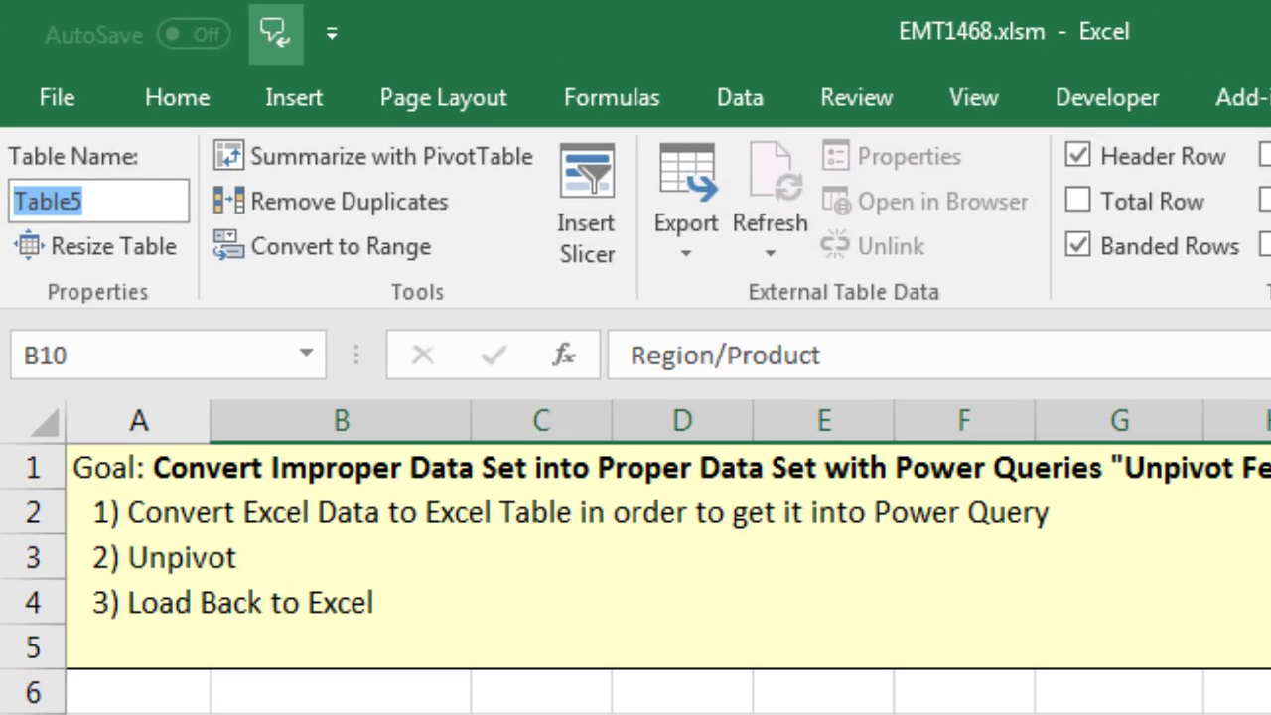
{"action": "type", "text": "StartCrossTabT"}
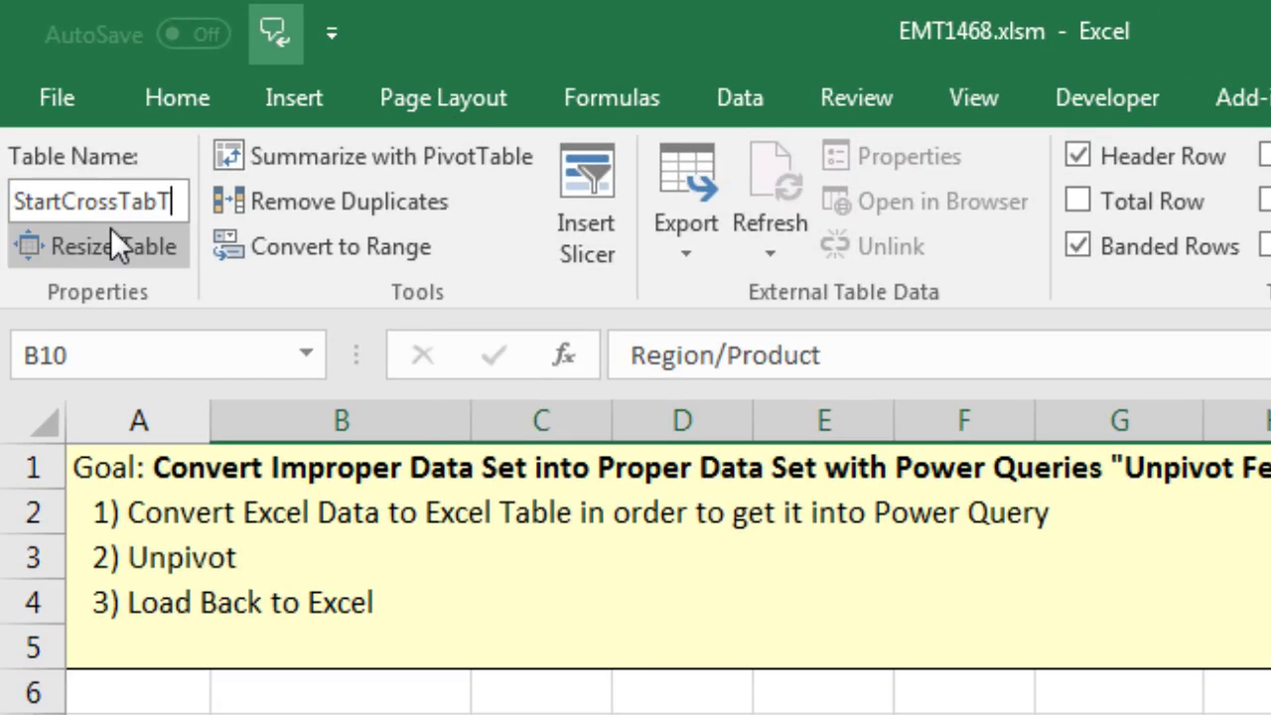
{"action": "key", "text": "Return"}
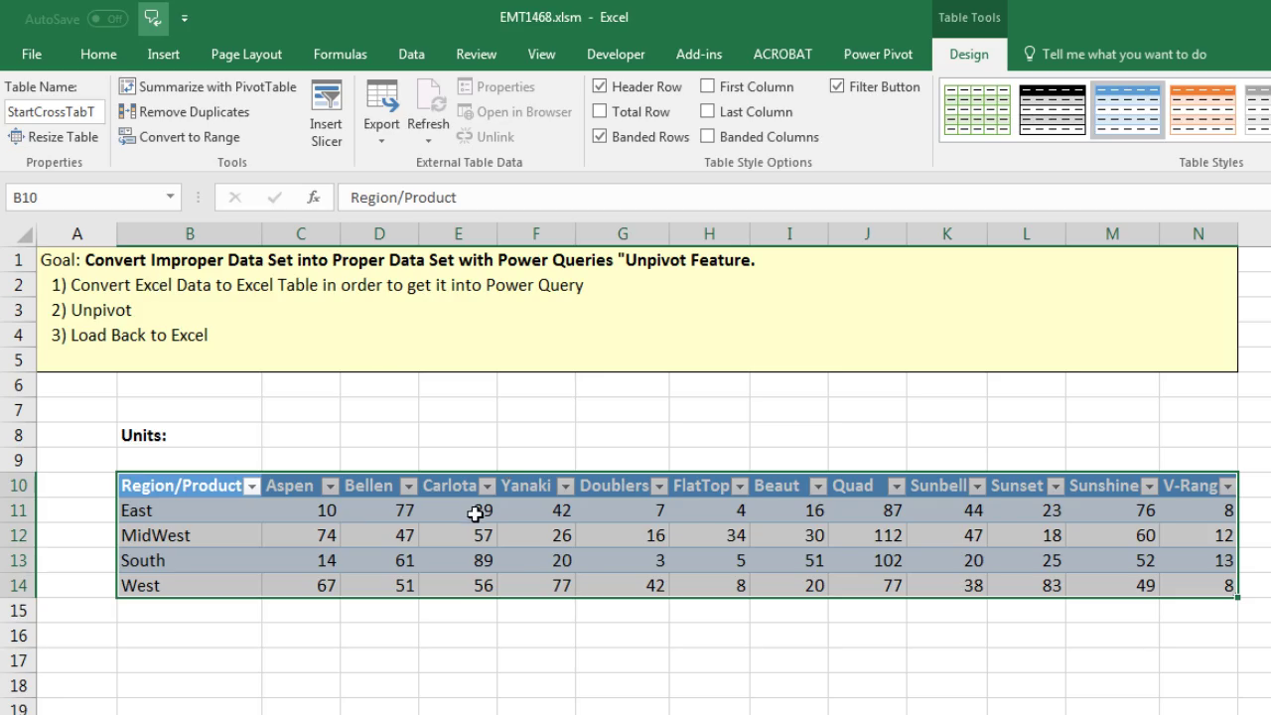
Bring the StartCrossTabT table into Power Query and name the query UnitsProperDataT.
{"action": "left_click", "coordinate": [851, 714]}
{"action": "left_click", "coordinate": [411, 54]}
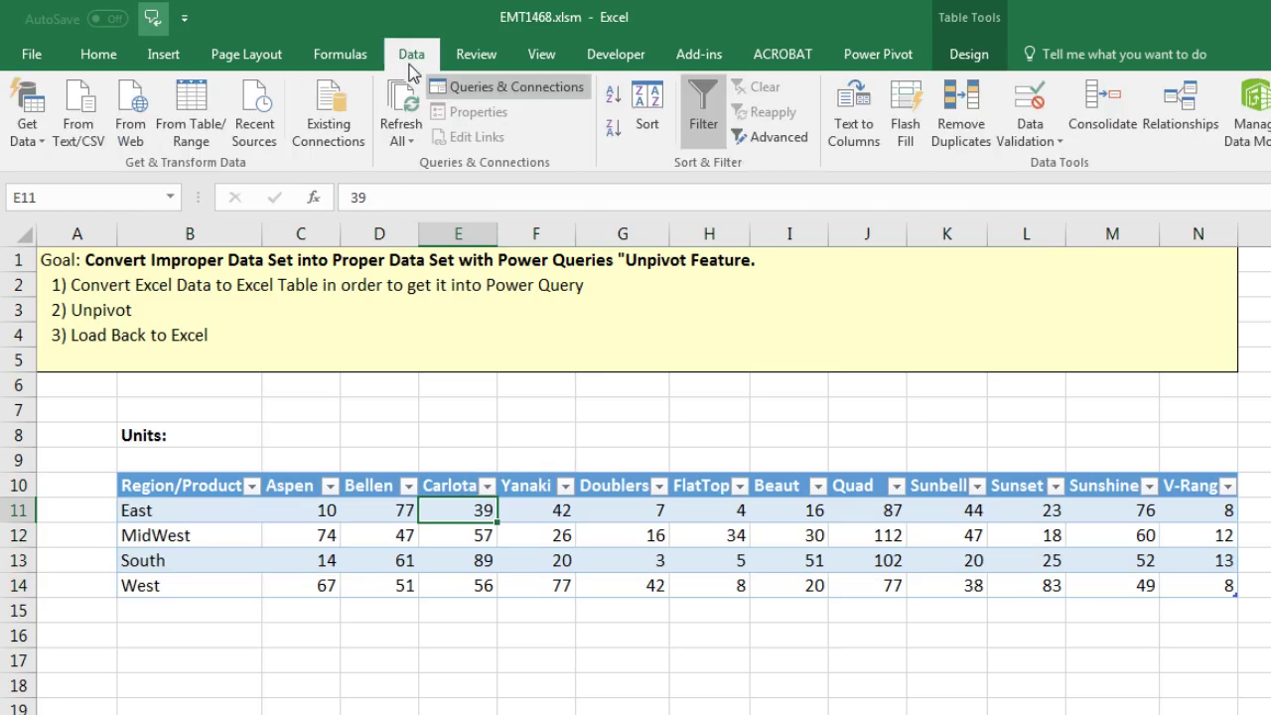
{"action": "left_click", "coordinate": [191, 119]}
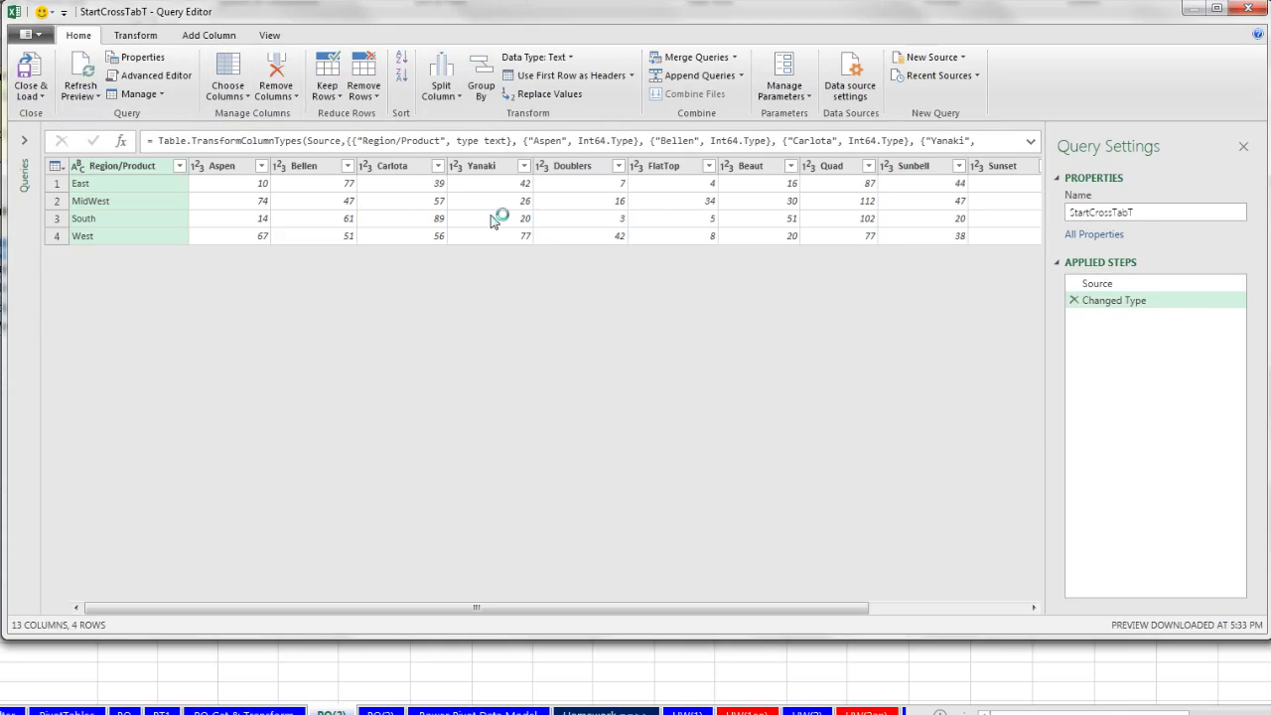
{"action": "double_click", "coordinate": [1155, 213]}
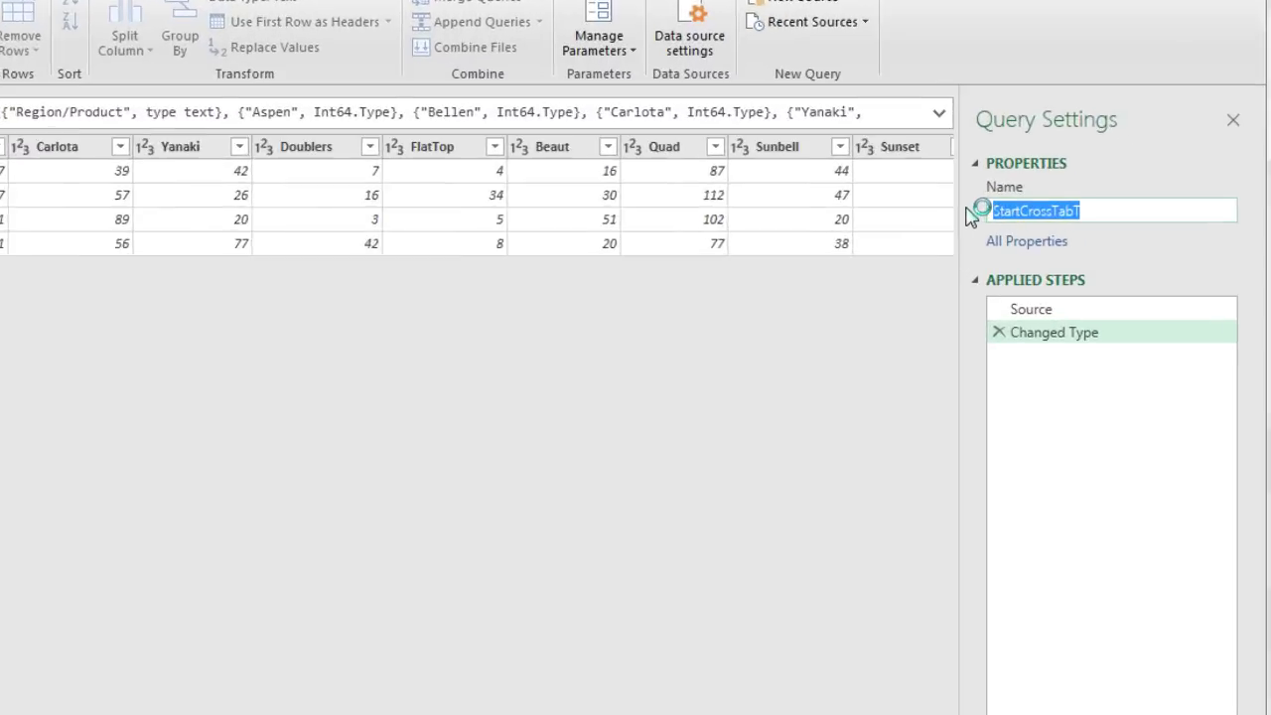
{"action": "type", "text": "UnitsProperDataT"}
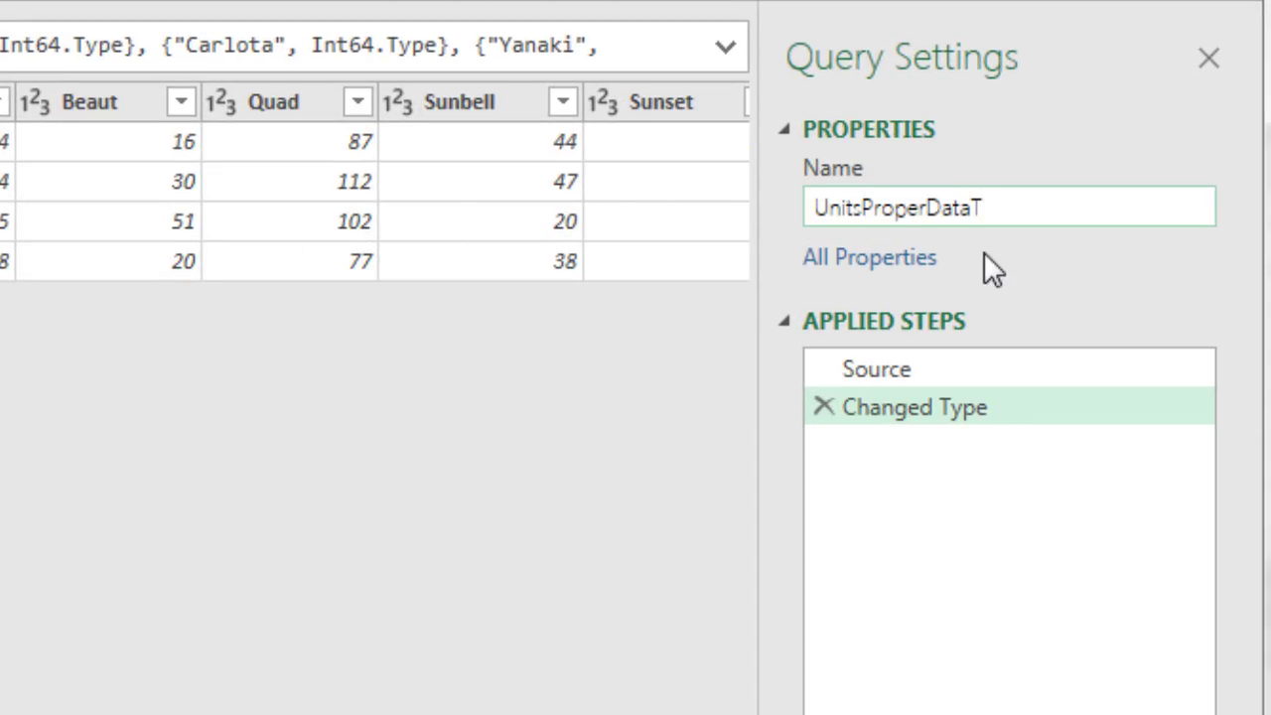
{"action": "key", "text": "Return"}
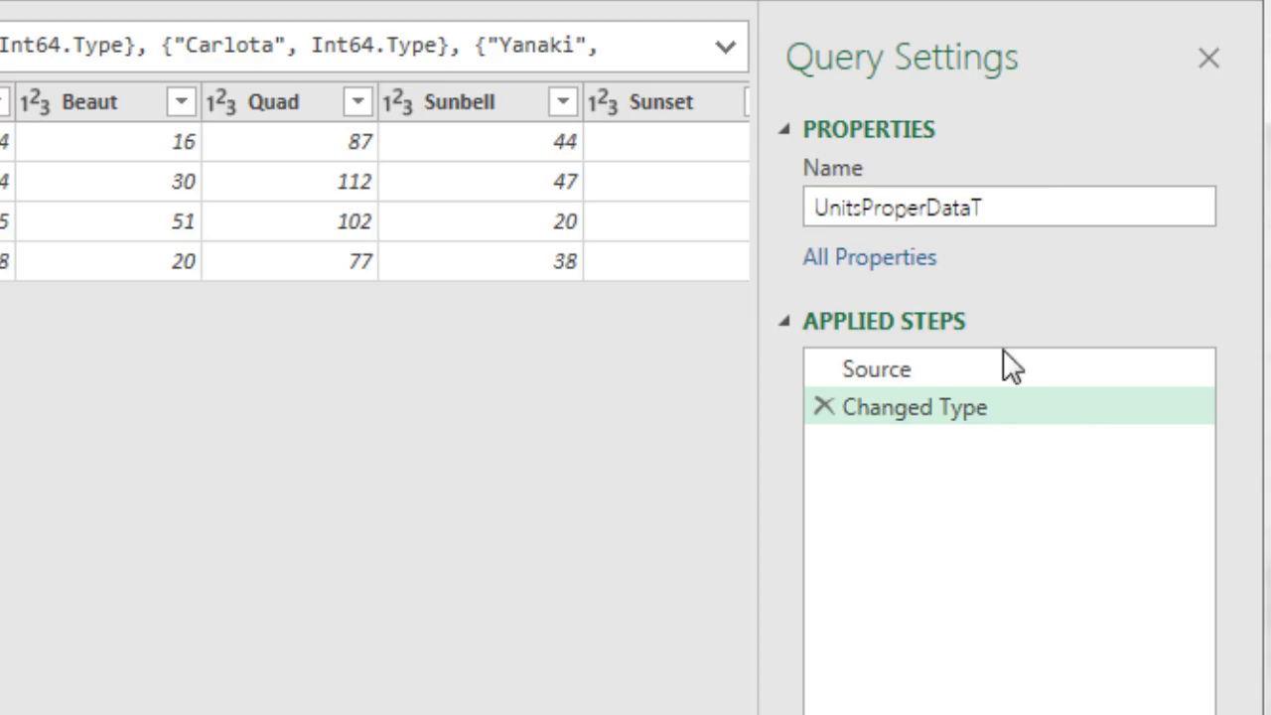
Delete the query's Changed Type step and unpivot all columns other than Region/Product.
{"action": "left_click", "coordinate": [823, 411]}
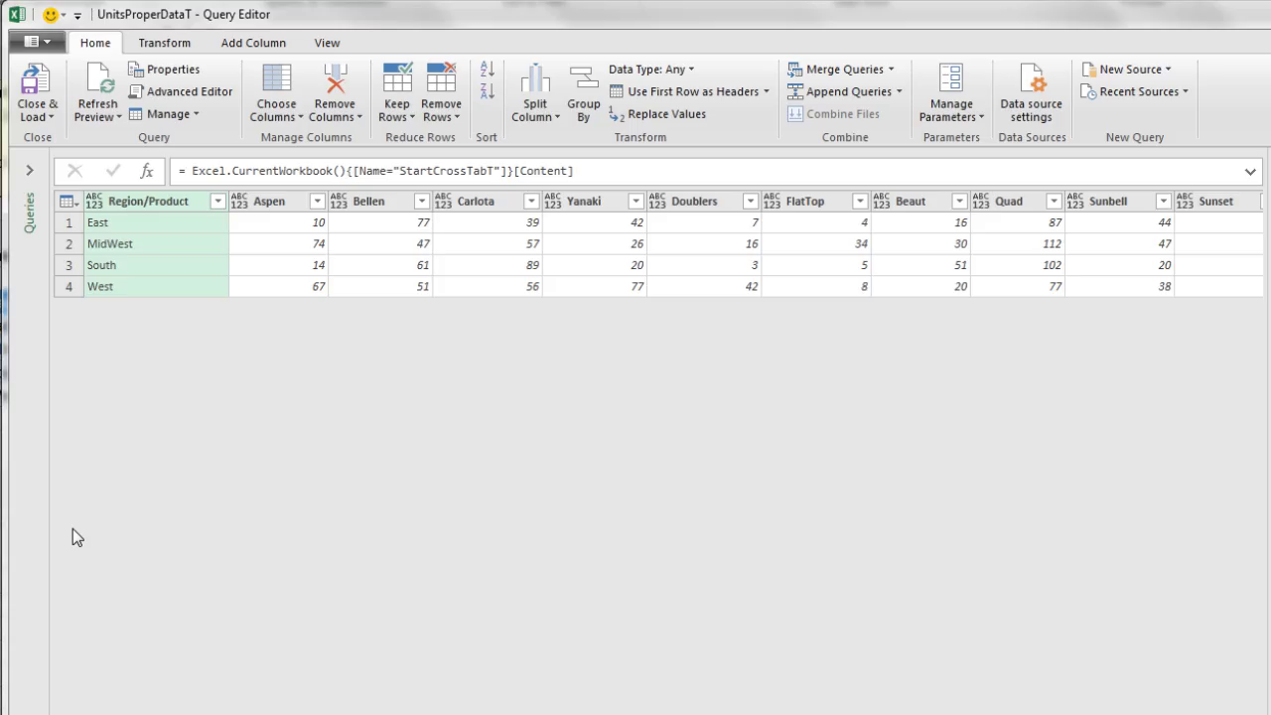
{"action": "left_click", "coordinate": [260, 203]}
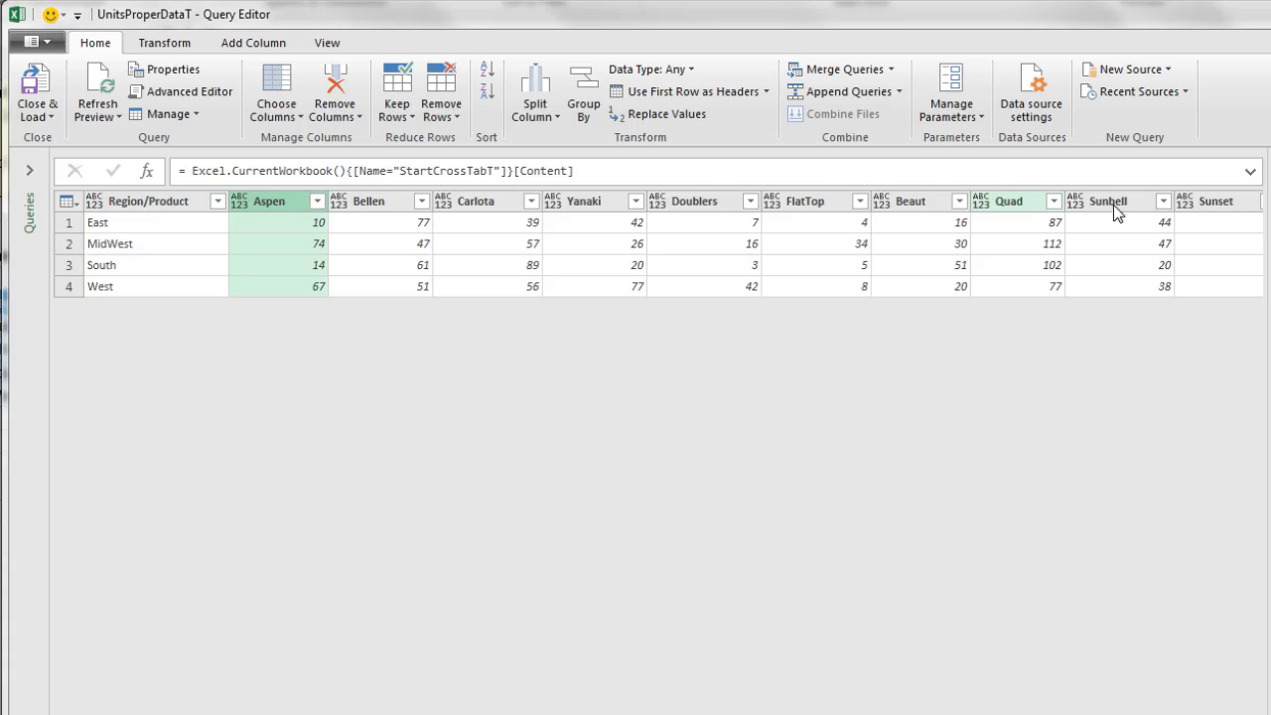
{"action": "left_click", "coordinate": [1219, 201], "text": "shift"}
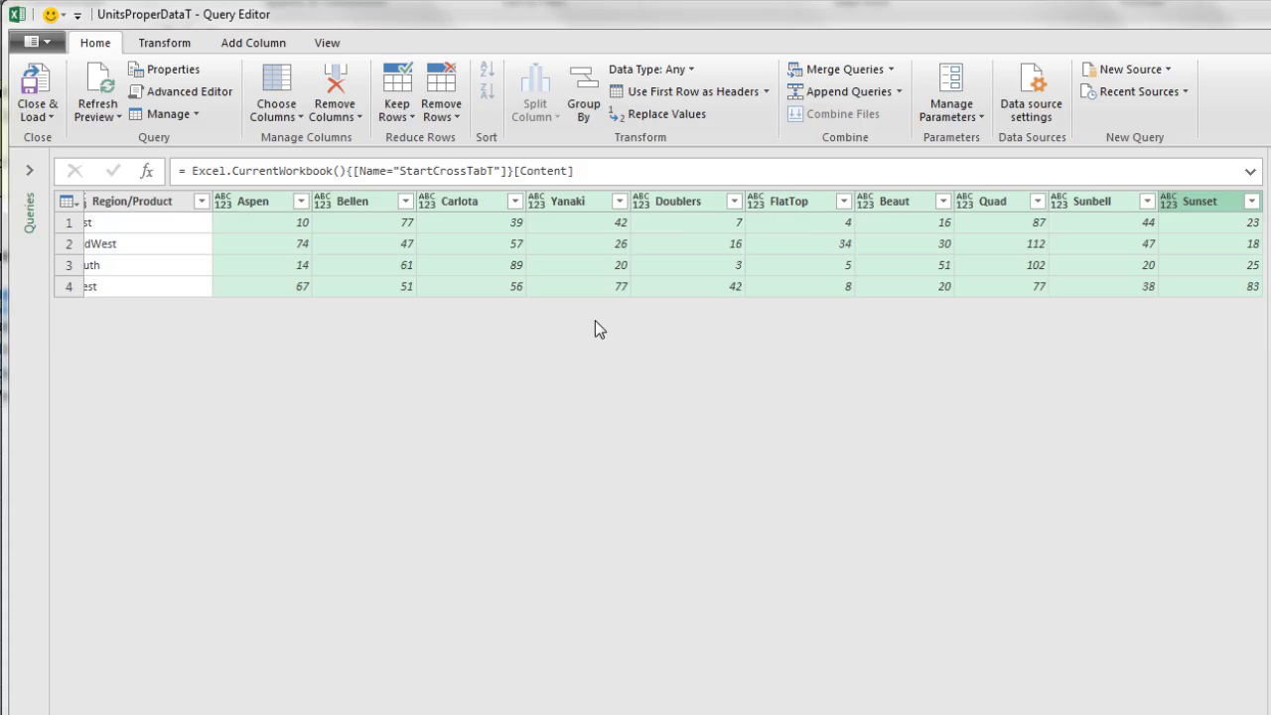
{"action": "left_click", "coordinate": [126, 207]}
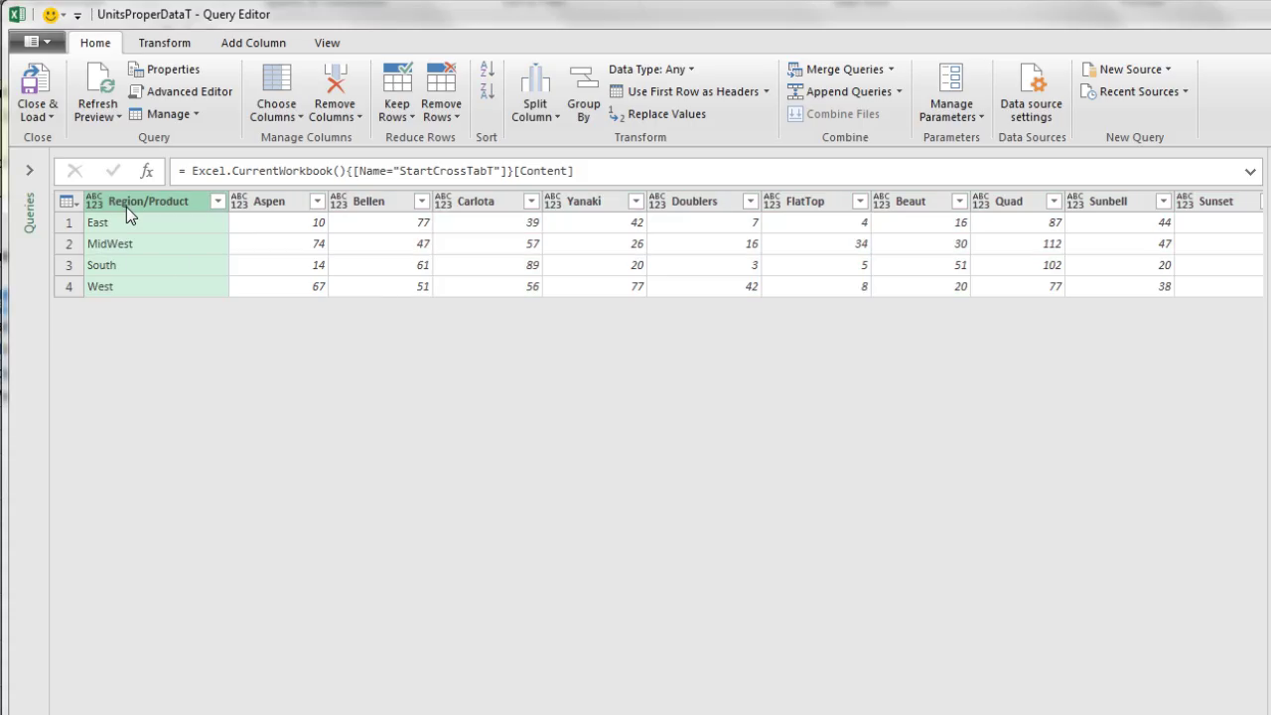
{"action": "left_click", "coordinate": [148, 46]}
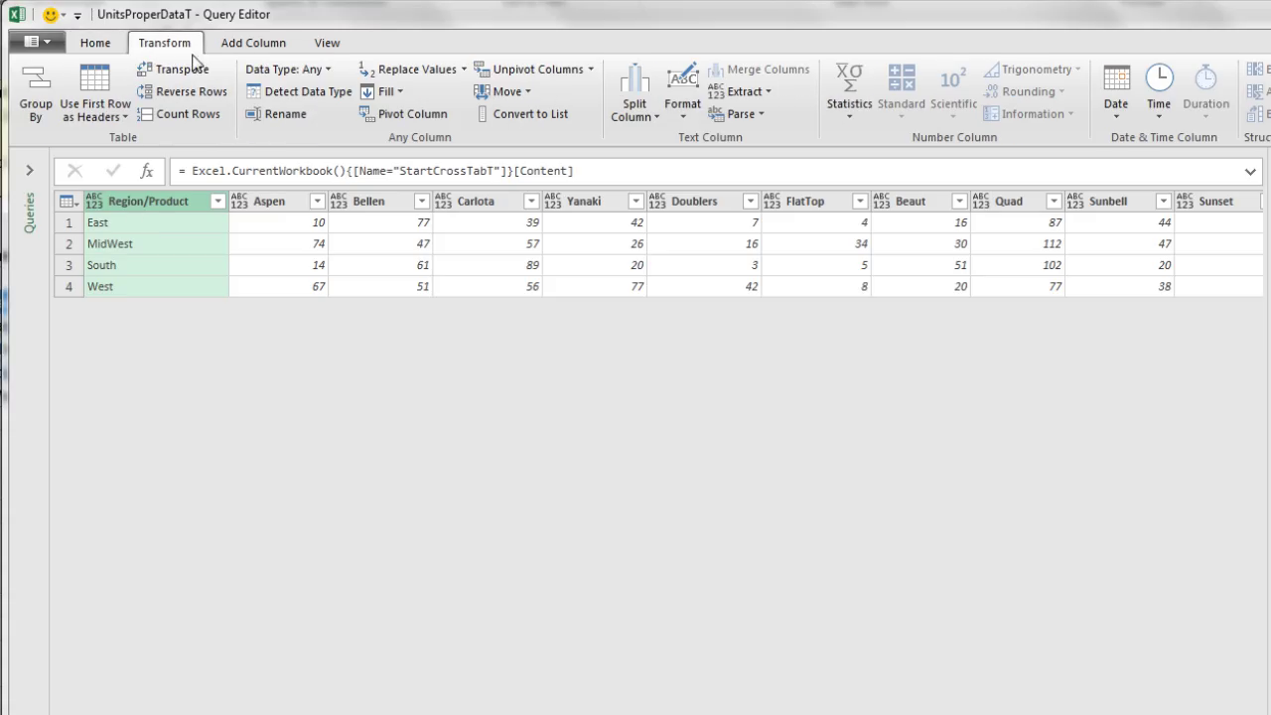
{"action": "left_click", "coordinate": [591, 70]}
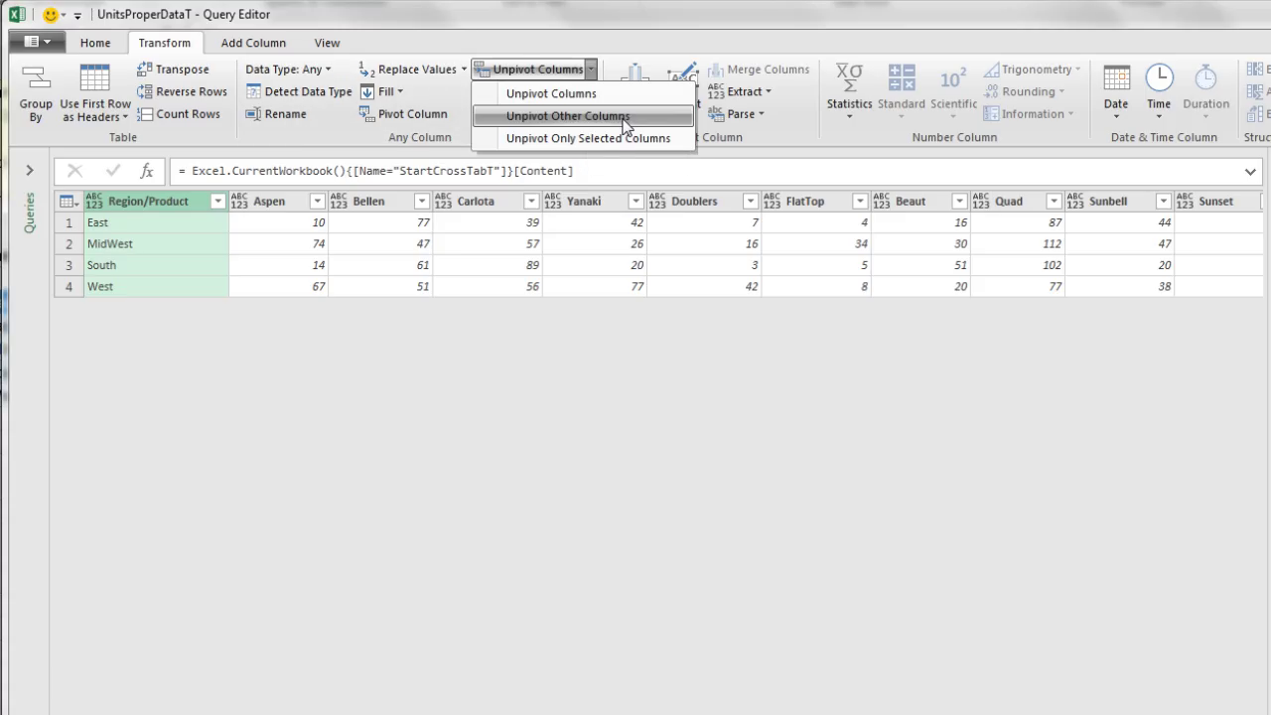
{"action": "left_click", "coordinate": [132, 201]}
{"action": "right_click", "coordinate": [141, 210]}
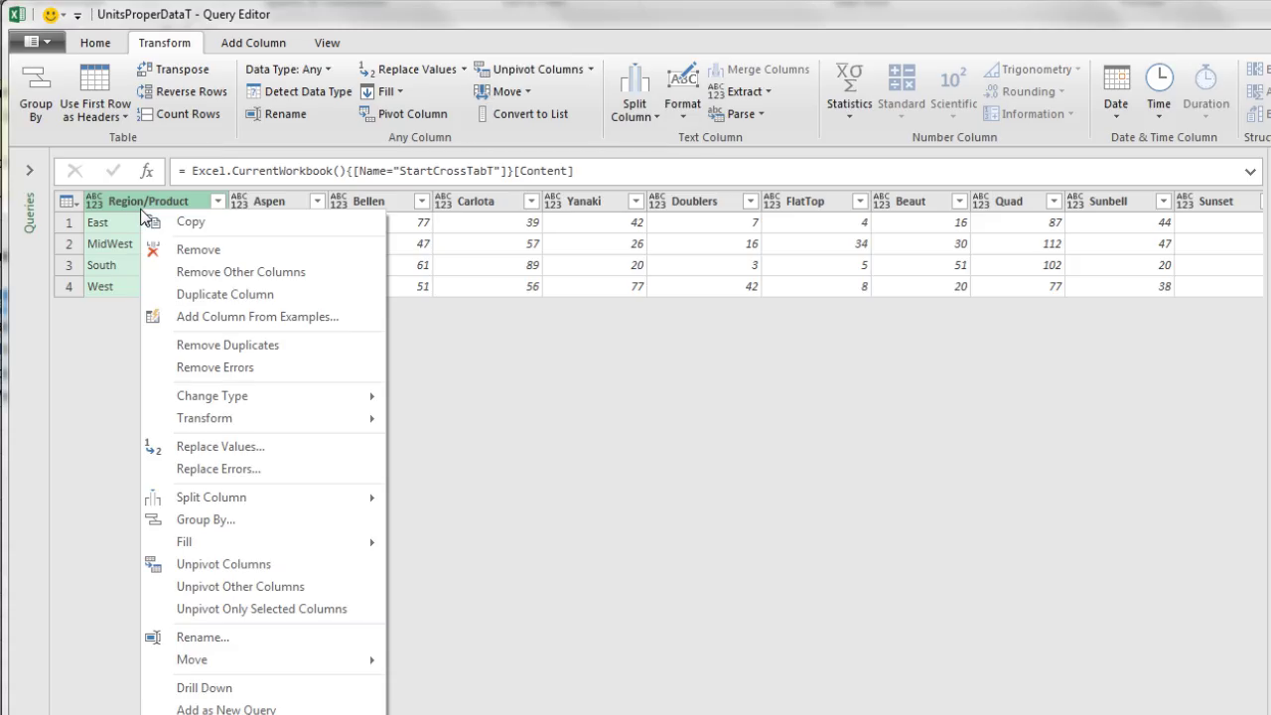
{"action": "left_click", "coordinate": [214, 587]}
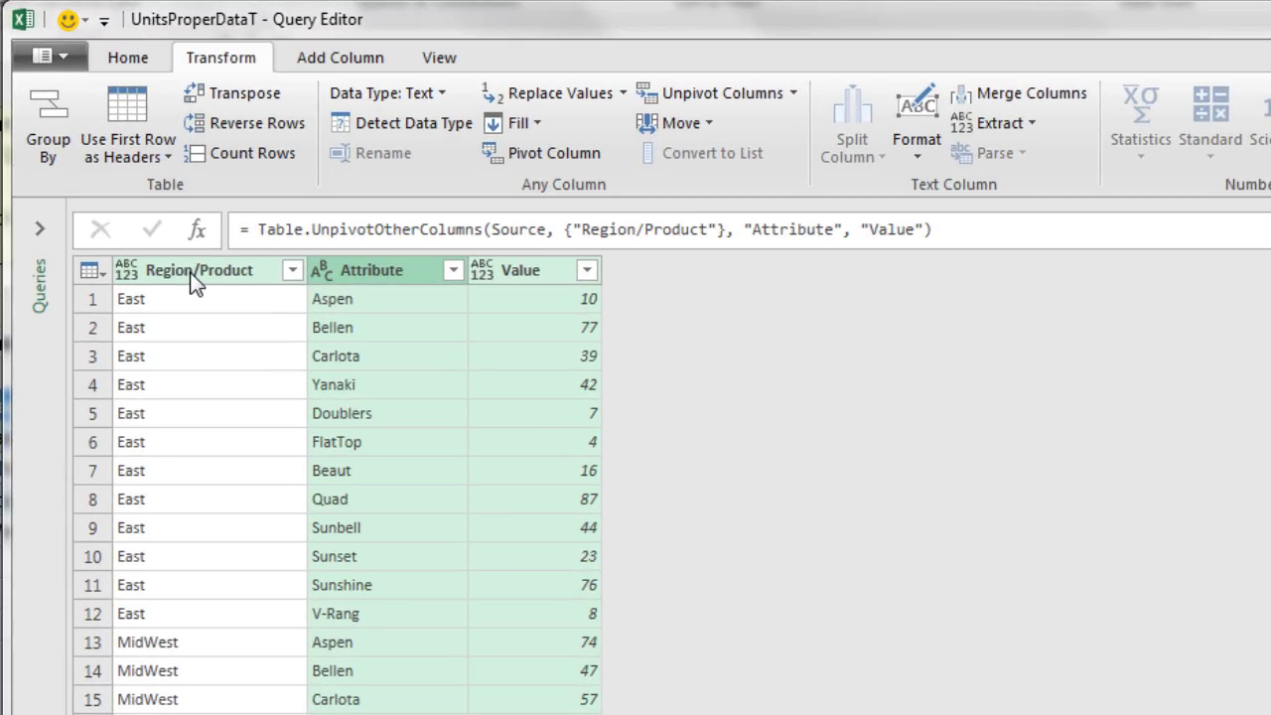
Rename the Region/Product column as Region and set its data type to Text.
{"action": "double_click", "coordinate": [190, 272]}
{"action": "type", "text": "Region"}
{"action": "key", "text": "Return"}
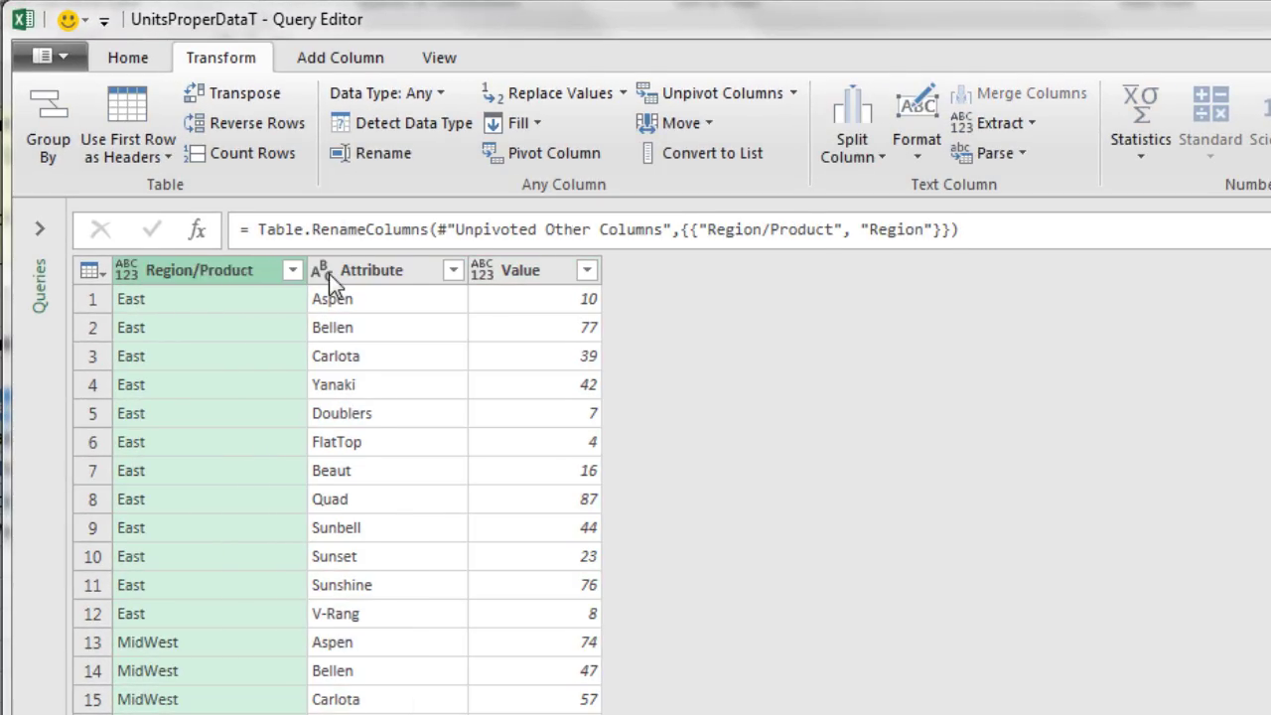
{"action": "left_click", "coordinate": [130, 267]}
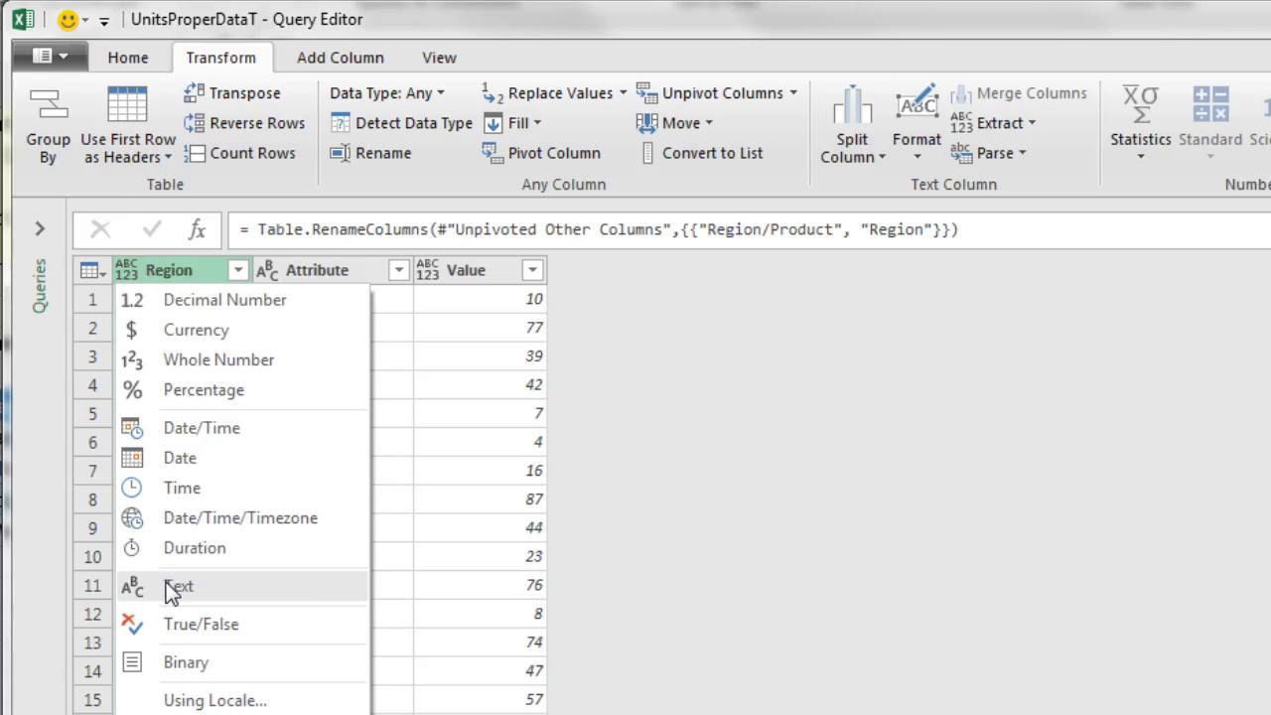
{"action": "left_click", "coordinate": [170, 585]}
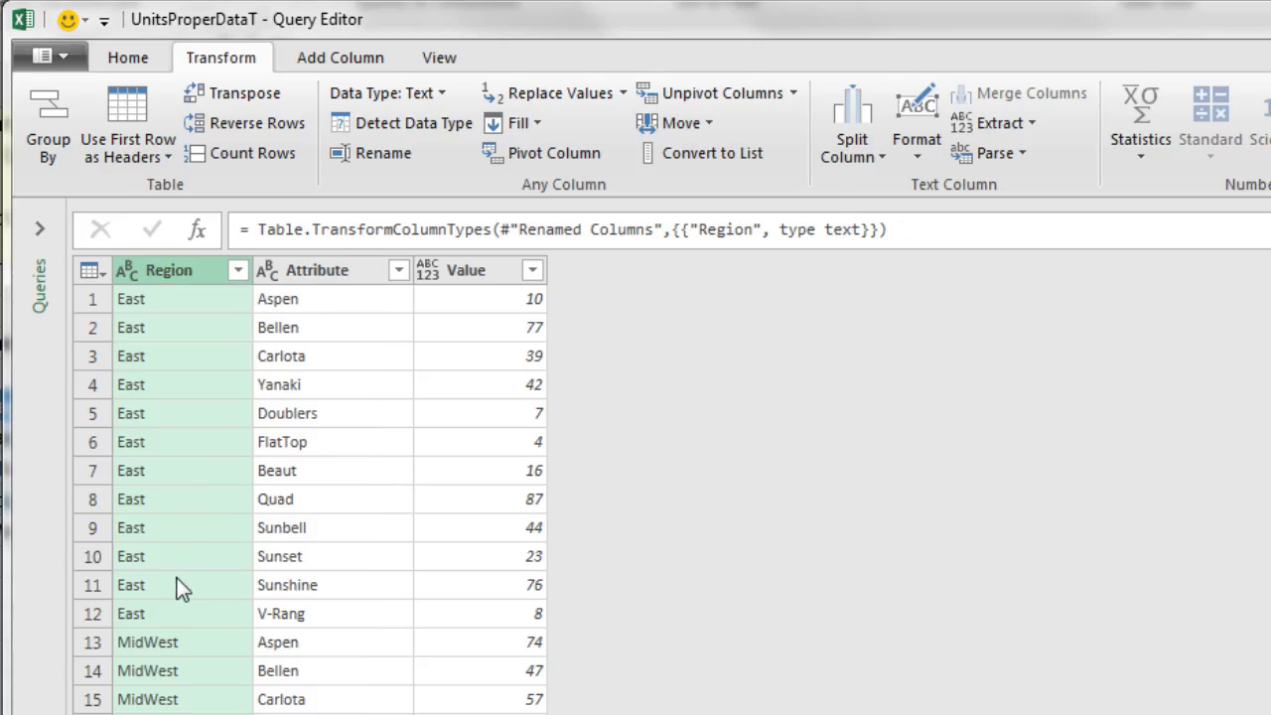
Rename the Attribute column as Product.
{"action": "double_click", "coordinate": [310, 275]}
{"action": "type", "text": "Product"}
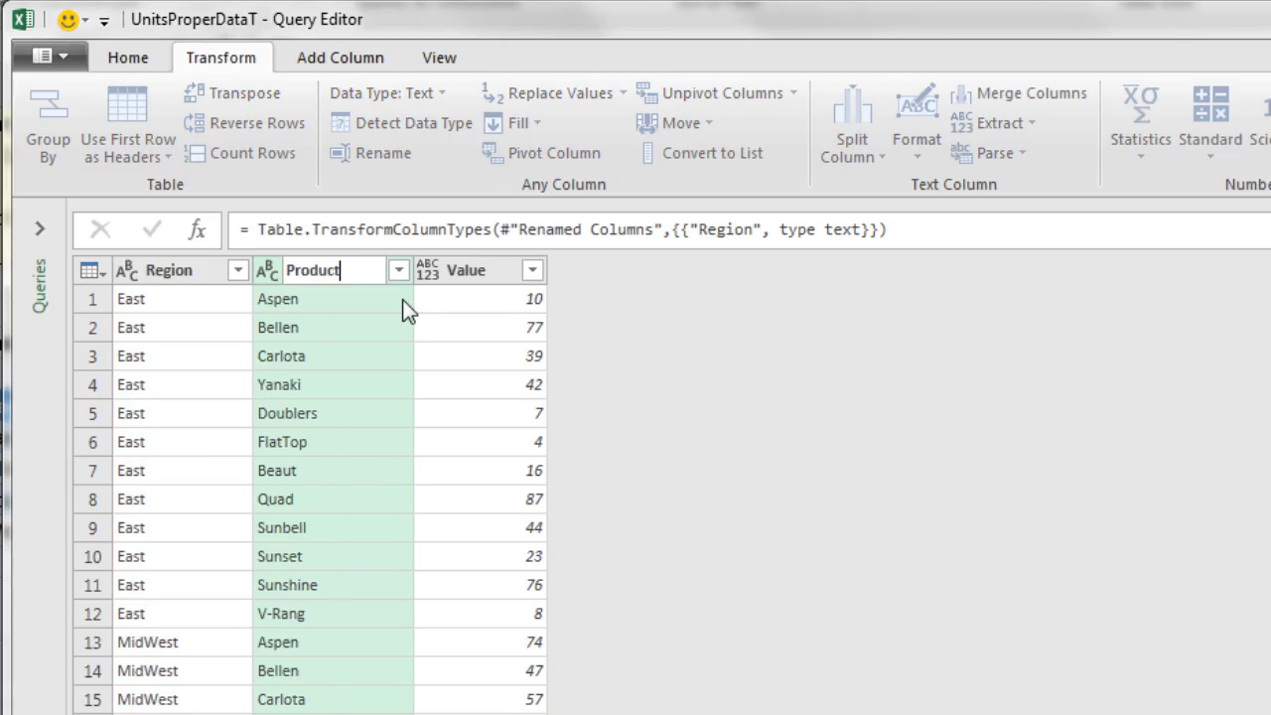
{"action": "key", "text": "Return"}
Rename the Value column as Units and set its data type to Whole Number.
{"action": "double_click", "coordinate": [440, 275]}
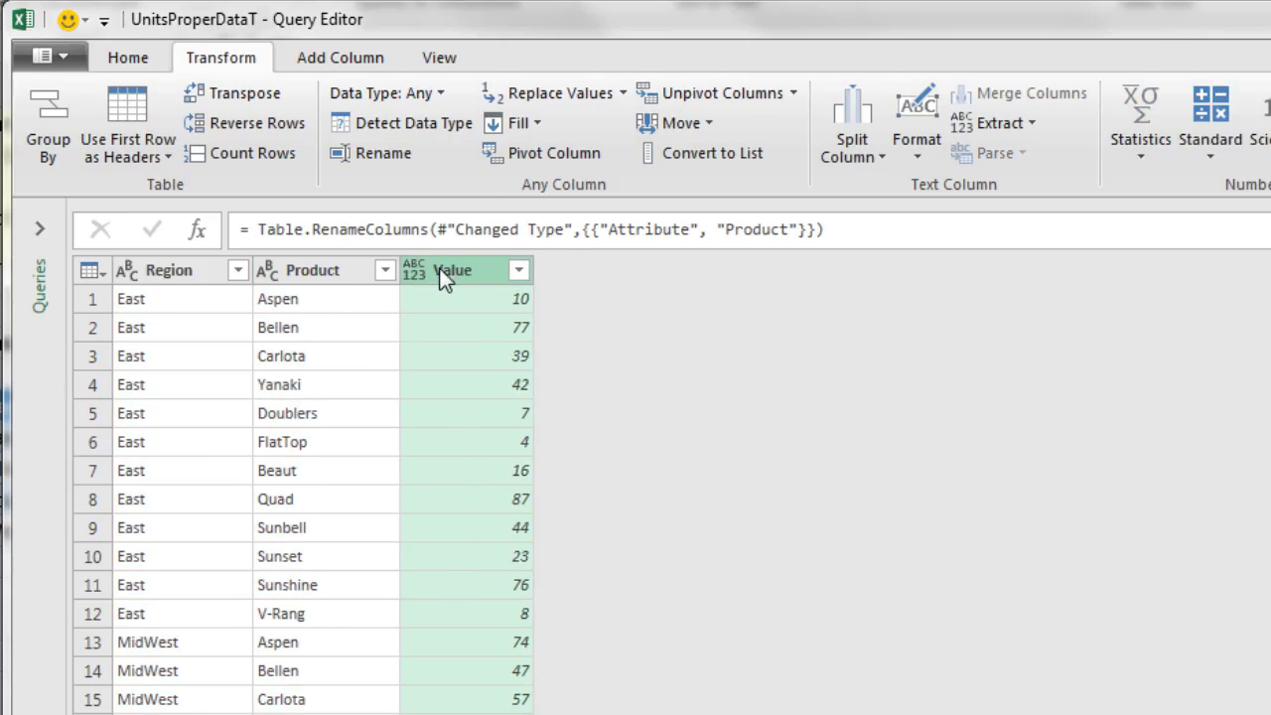
{"action": "type", "text": "Units"}
{"action": "key", "text": "Return"}
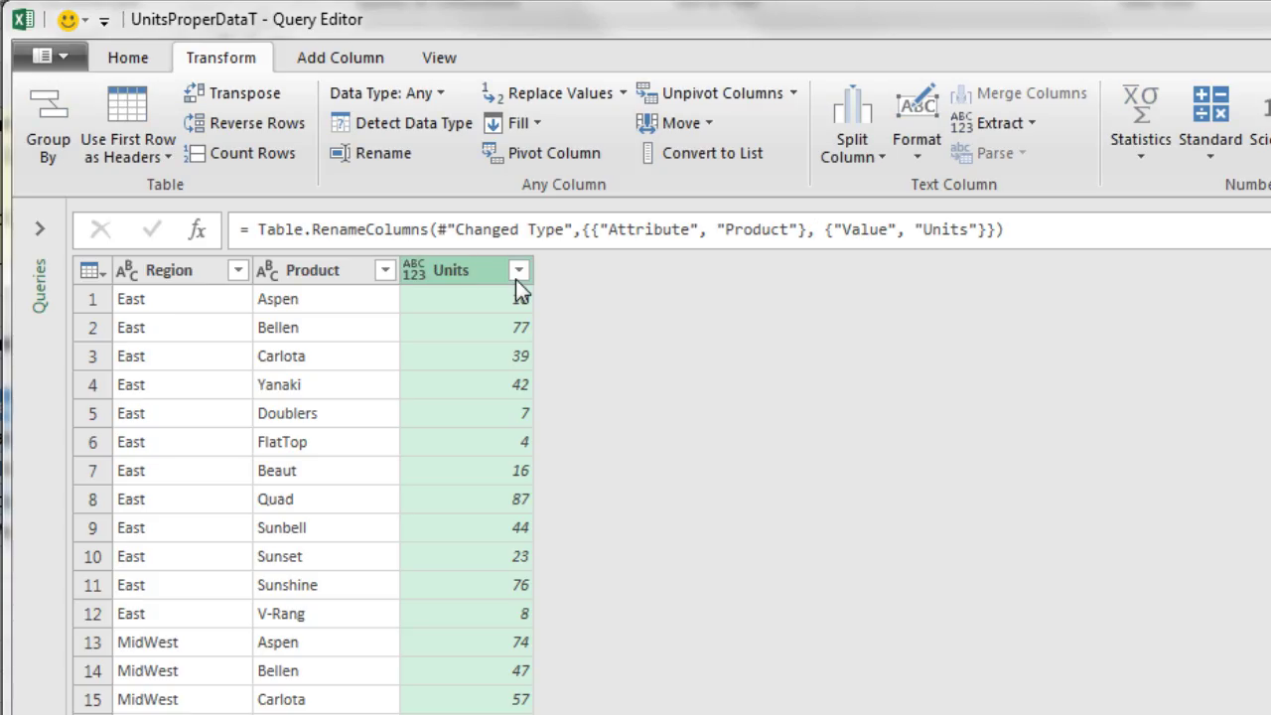
{"action": "left_click", "coordinate": [414, 270]}
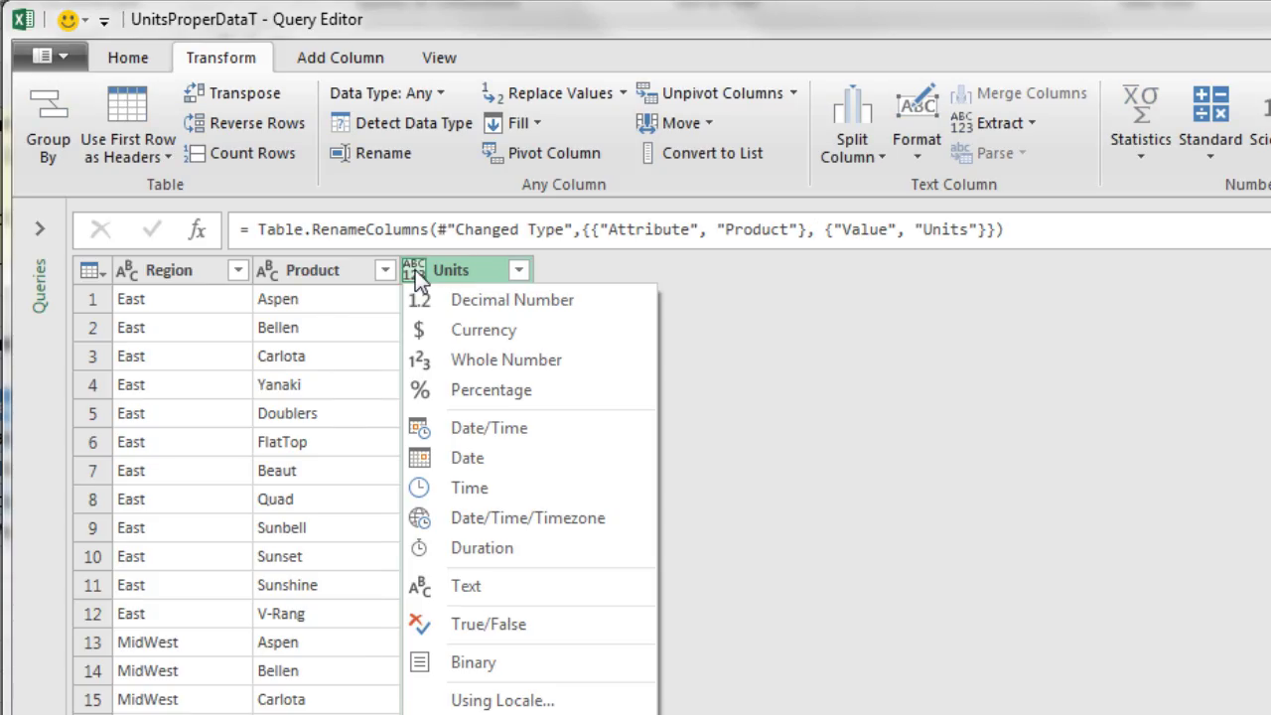
{"action": "left_click", "coordinate": [480, 367]}
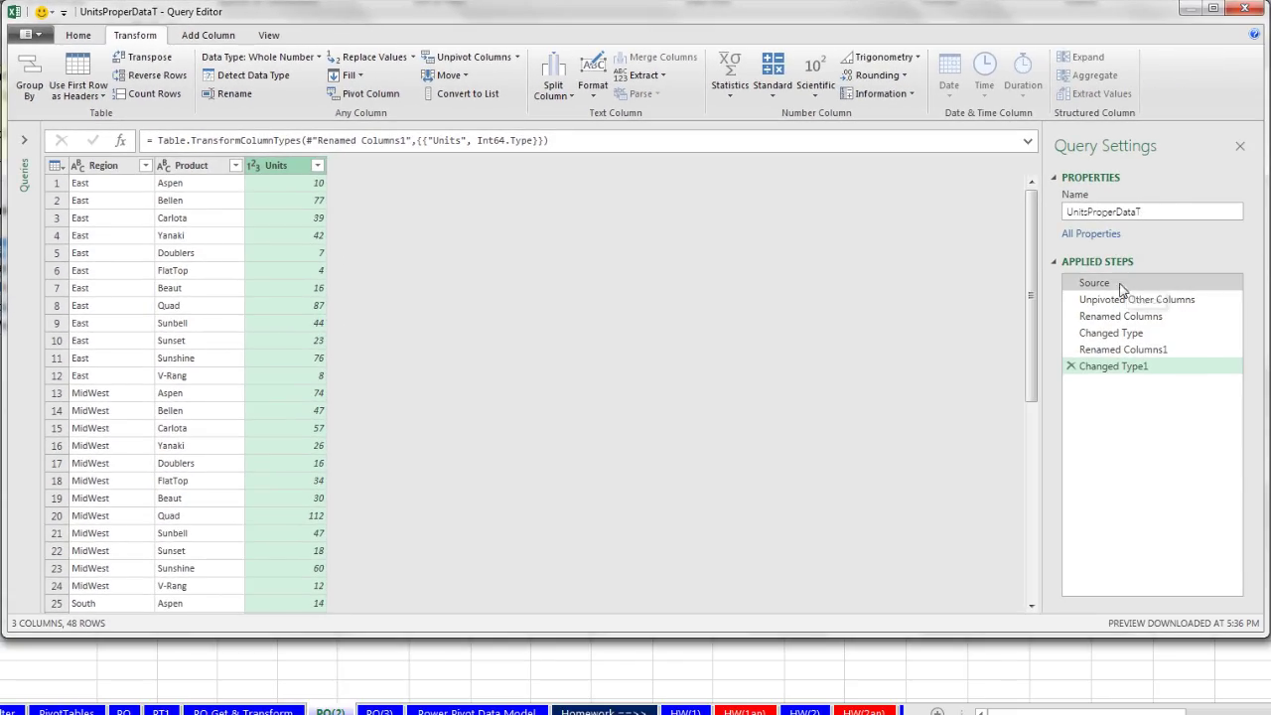
Review the query's applied steps backwards from Renamed Columns1 to Source, and return to the final Changed Type1 step.
{"action": "left_click", "coordinate": [1097, 349]}
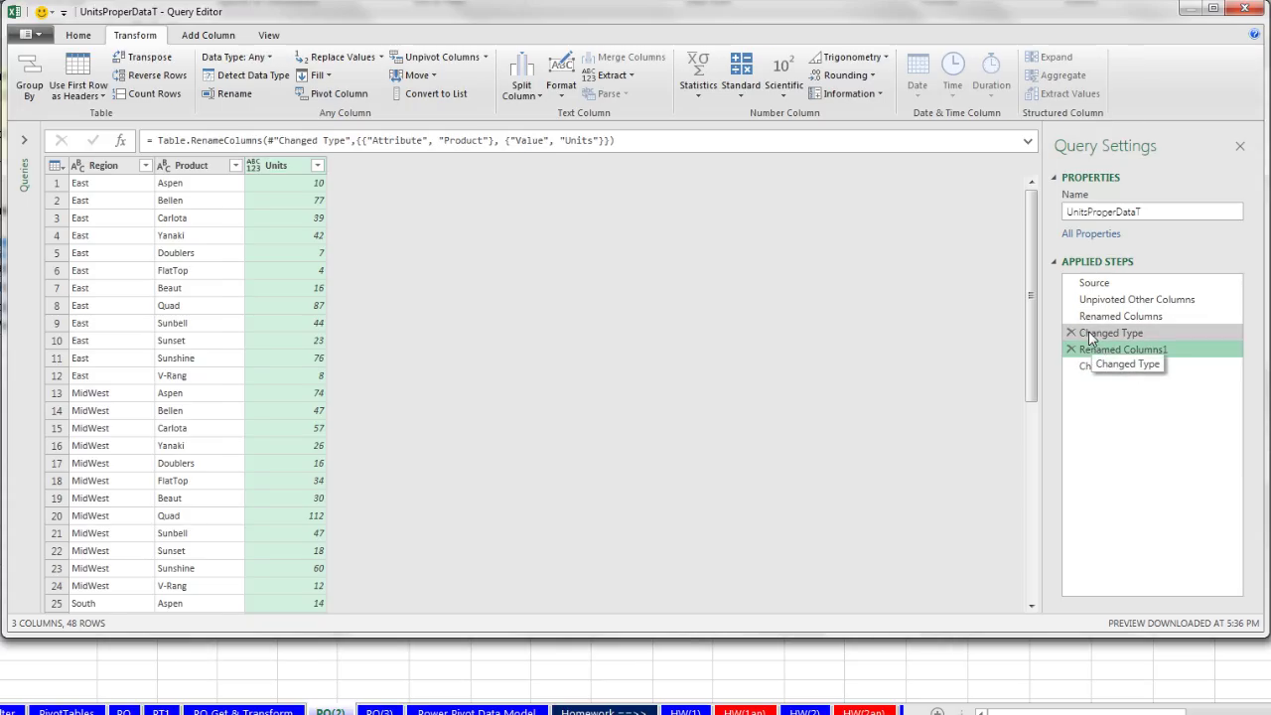
{"action": "left_click", "coordinate": [1097, 333]}
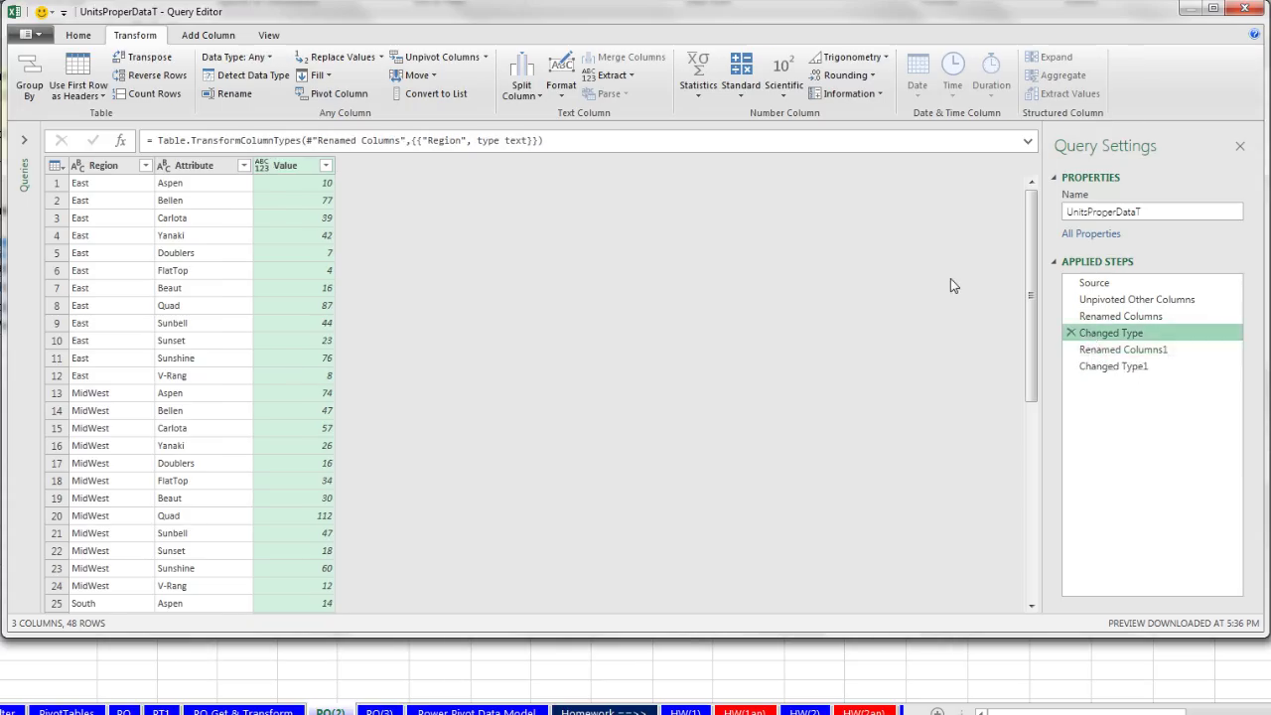
{"action": "left_click", "coordinate": [1102, 316]}
{"action": "left_click", "coordinate": [1102, 300]}
{"action": "left_click", "coordinate": [1117, 283]}
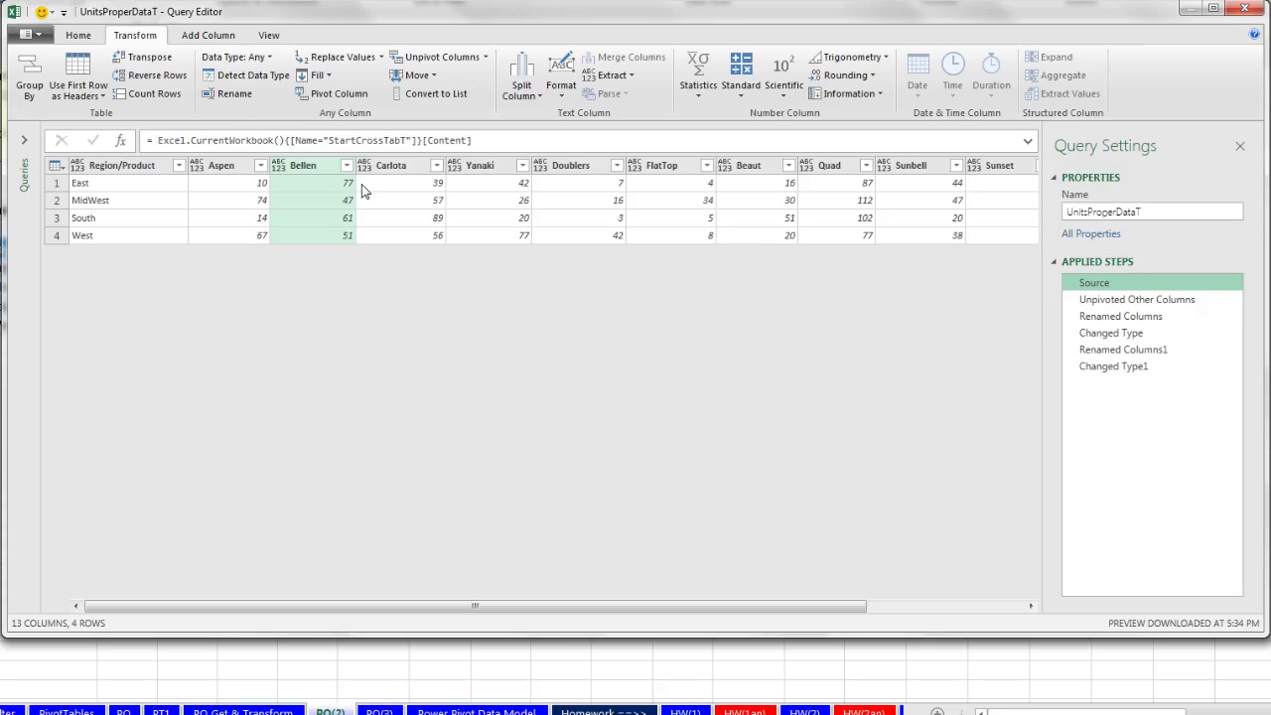
{"action": "left_click", "coordinate": [1102, 367]}
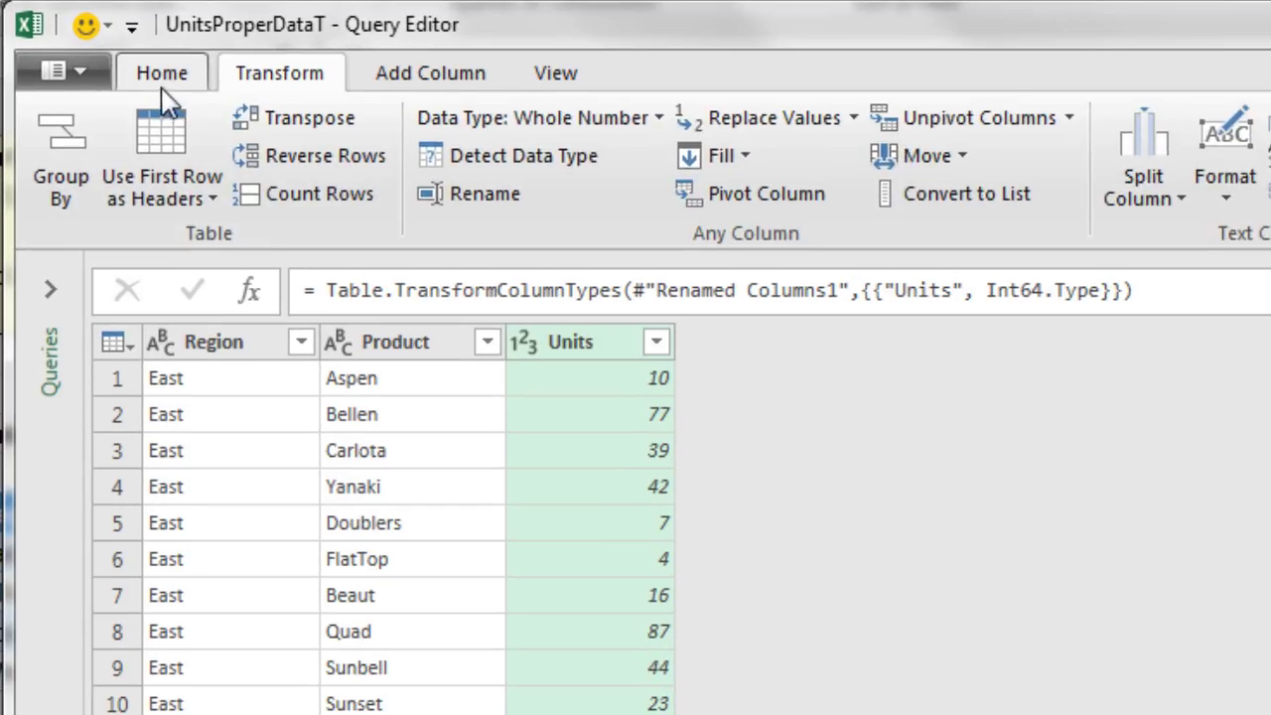
Close the query and load it as a table to cell P10 of the existing PQ(2) worksheet, and select product cell Q12 in it.
{"action": "left_click", "coordinate": [79, 38]}
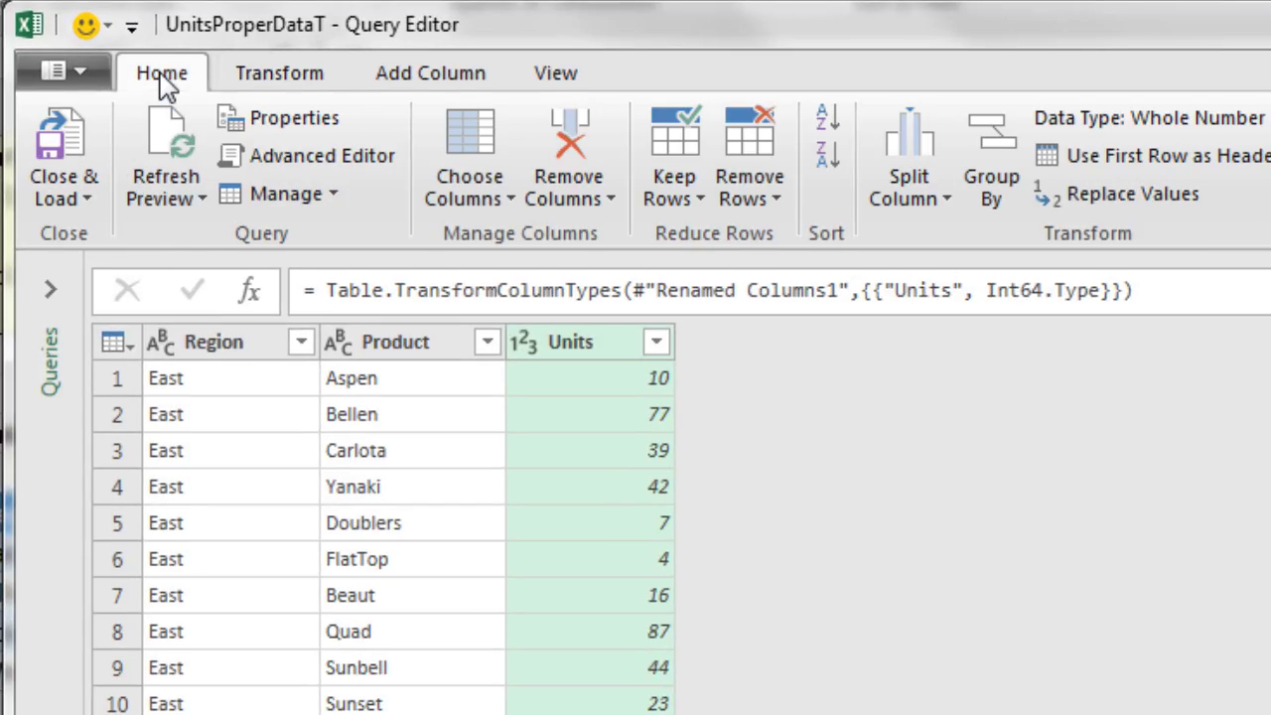
{"action": "left_click", "coordinate": [86, 201]}
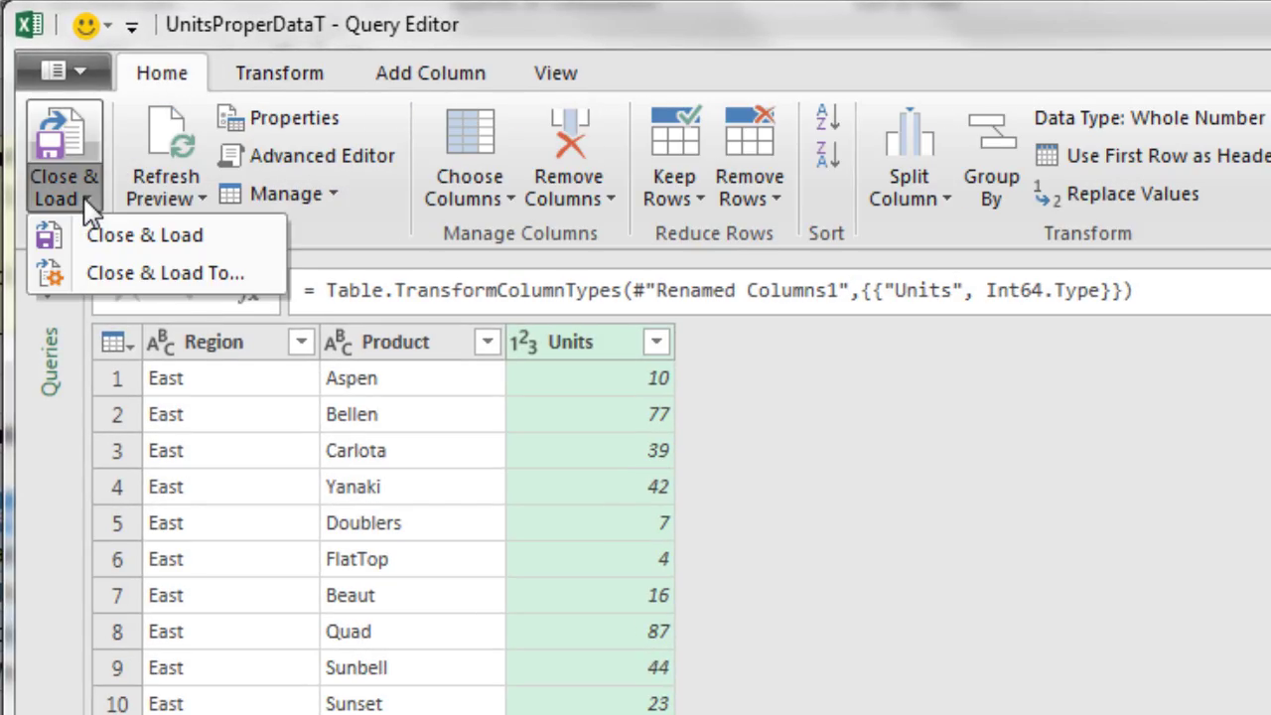
{"action": "left_click", "coordinate": [125, 278]}
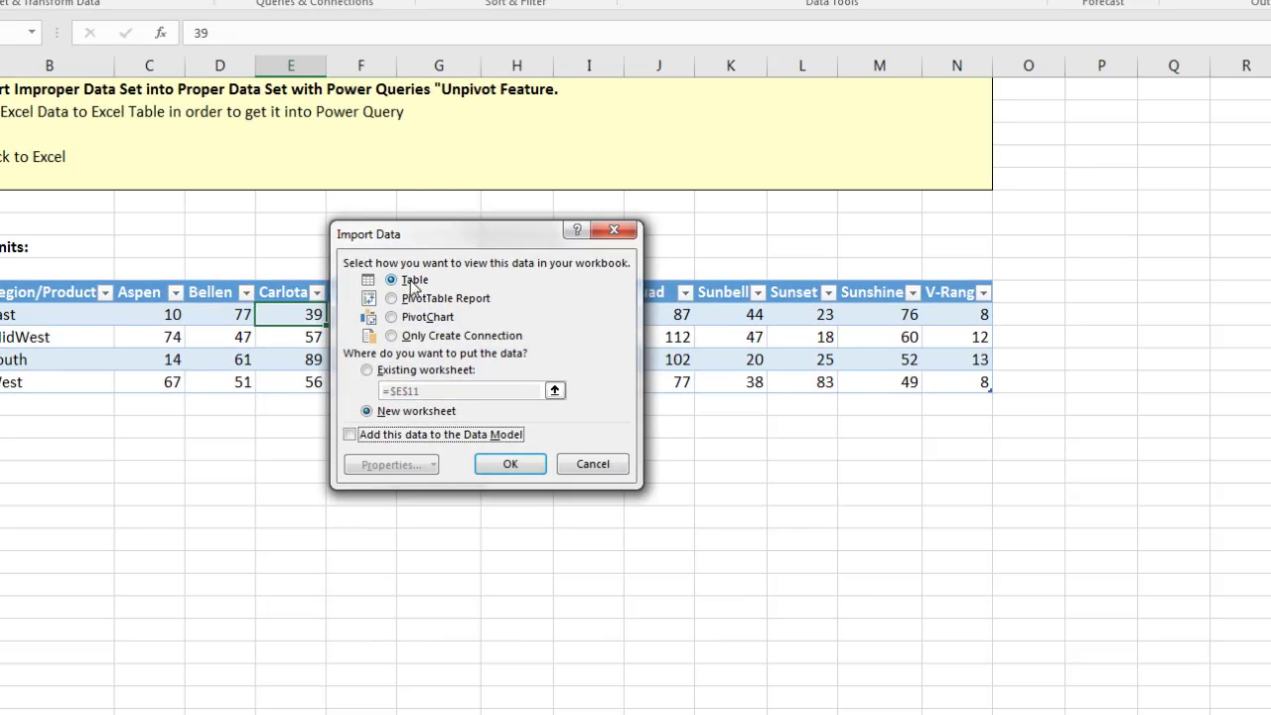
{"action": "left_click", "coordinate": [367, 369]}
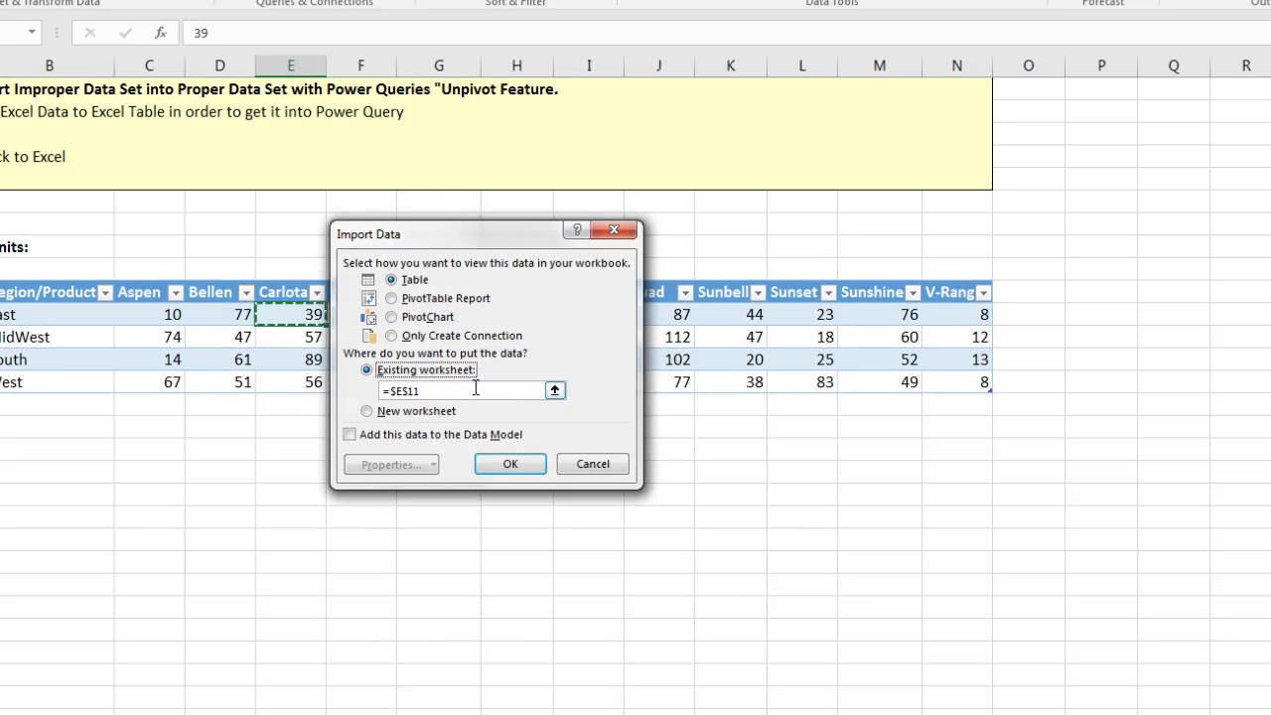
{"action": "left_click", "coordinate": [554, 391]}
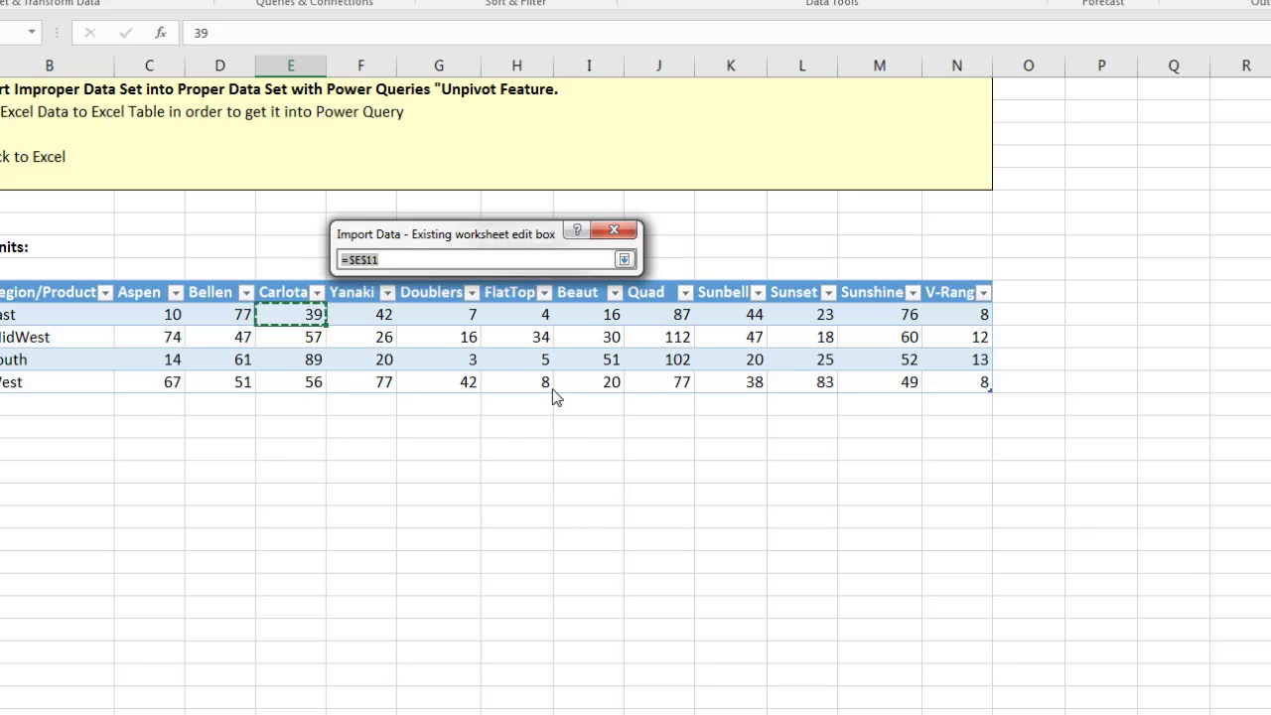
{"action": "left_click", "coordinate": [1122, 290]}
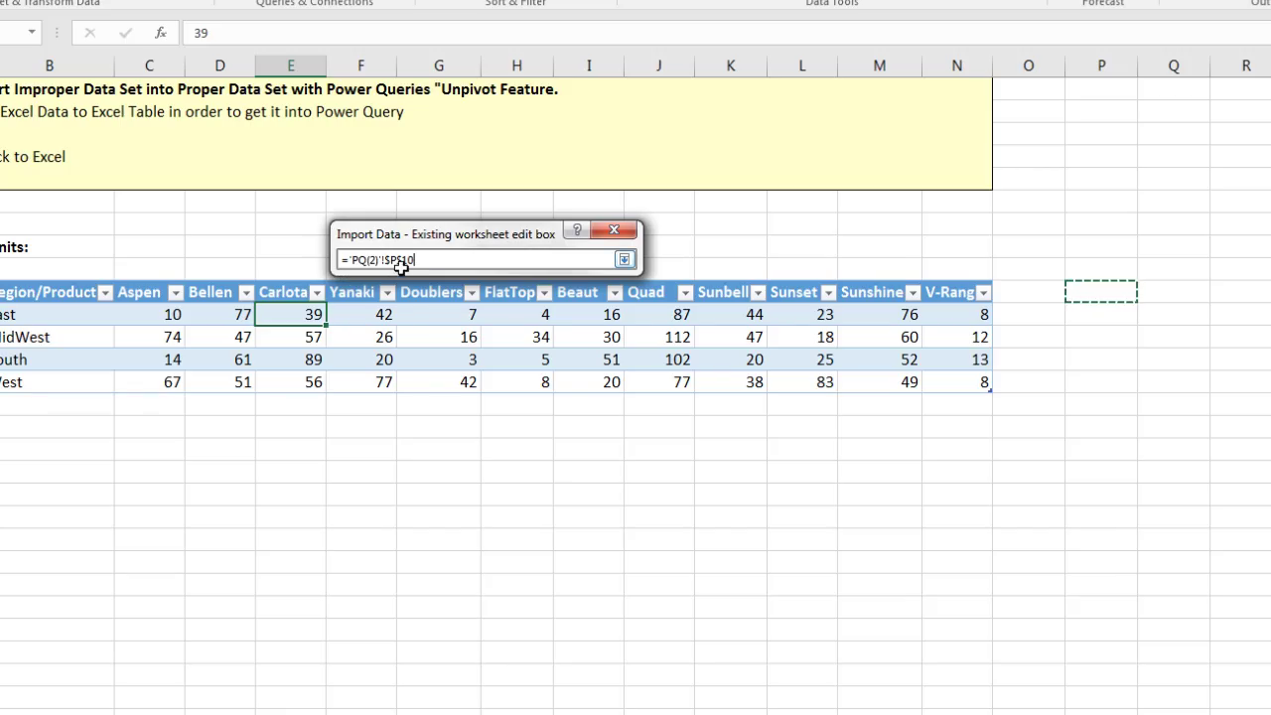
{"action": "left_click", "coordinate": [632, 260]}
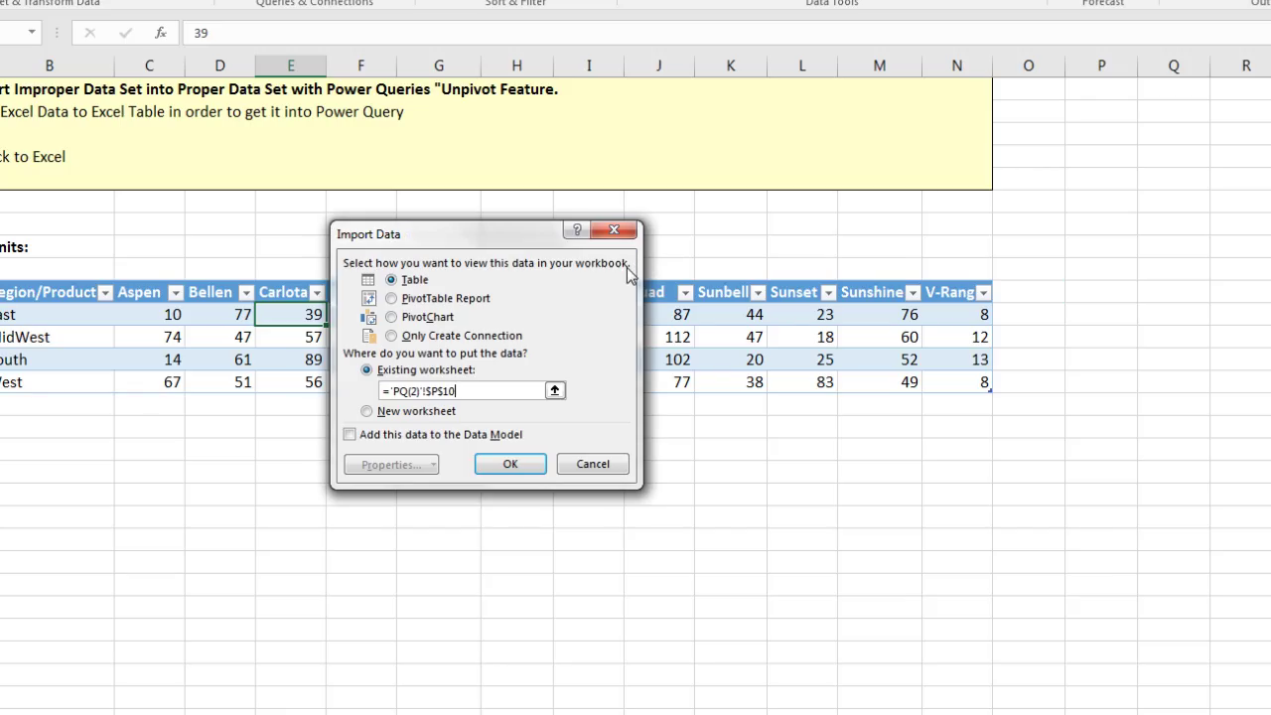
{"action": "left_click", "coordinate": [512, 466]}
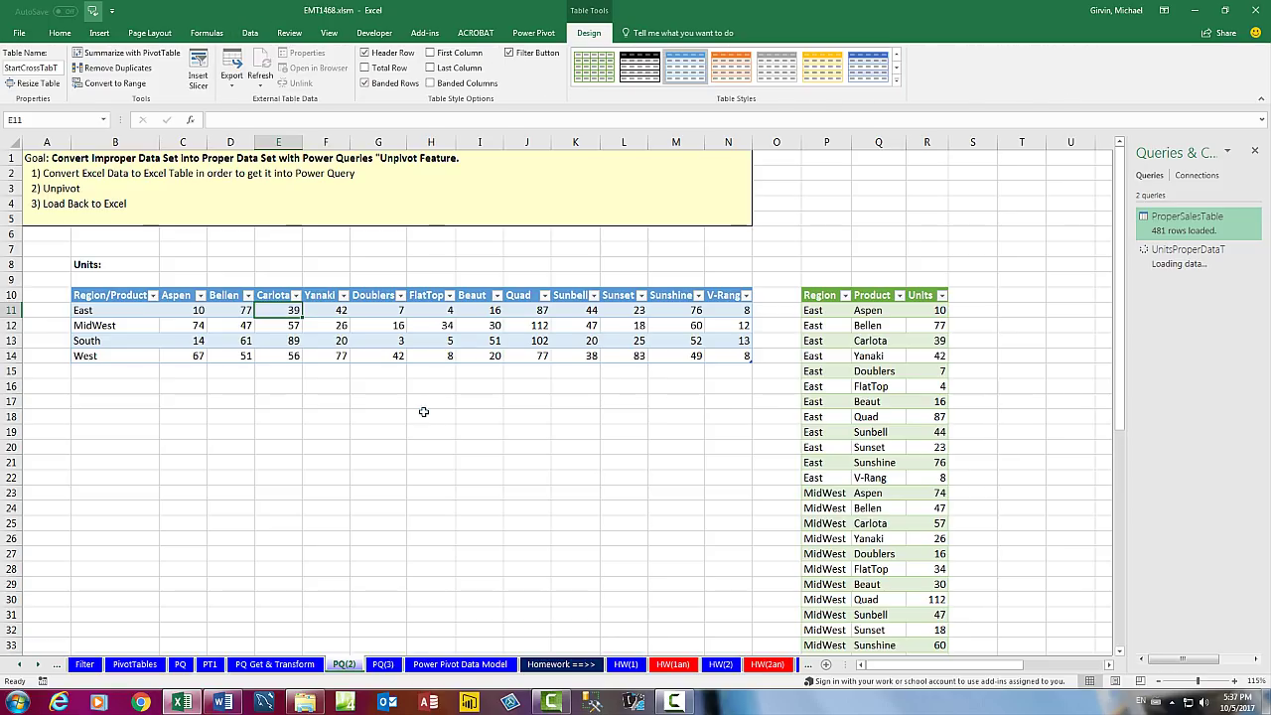
{"action": "left_click_drag", "start_coordinate": [946, 671], "coordinate": [971, 671]}
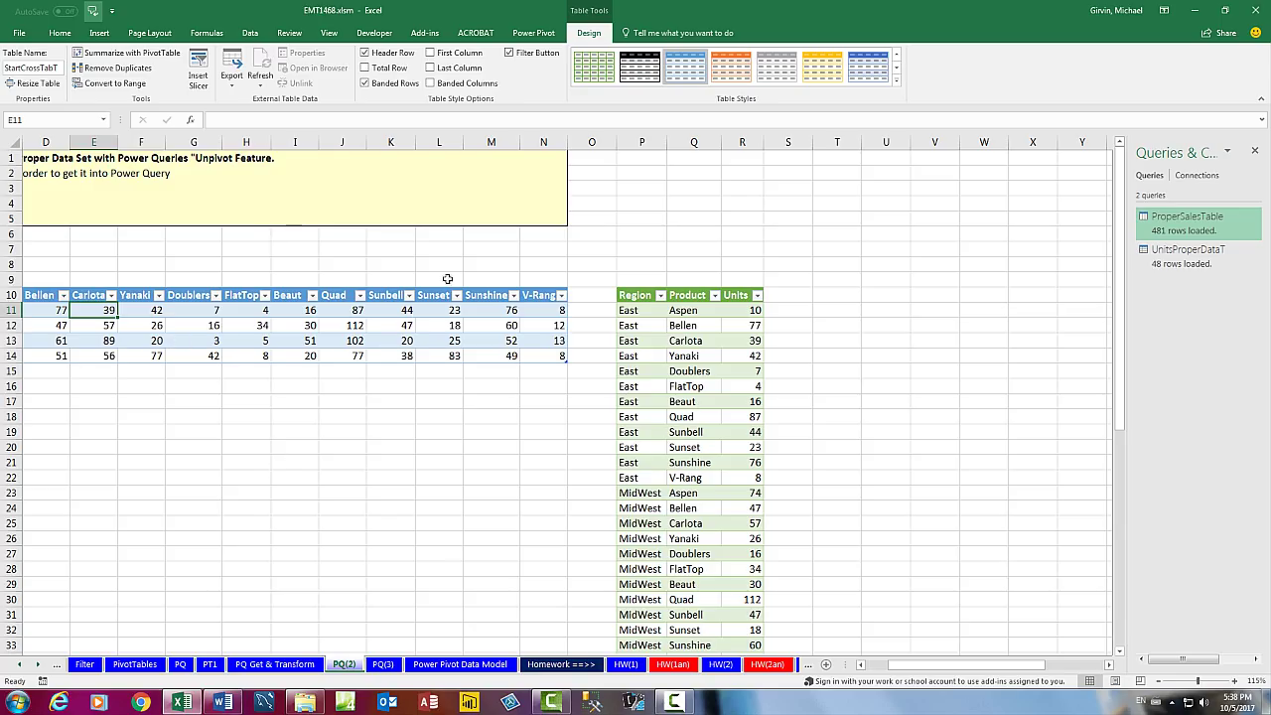
{"action": "left_click", "coordinate": [700, 329]}
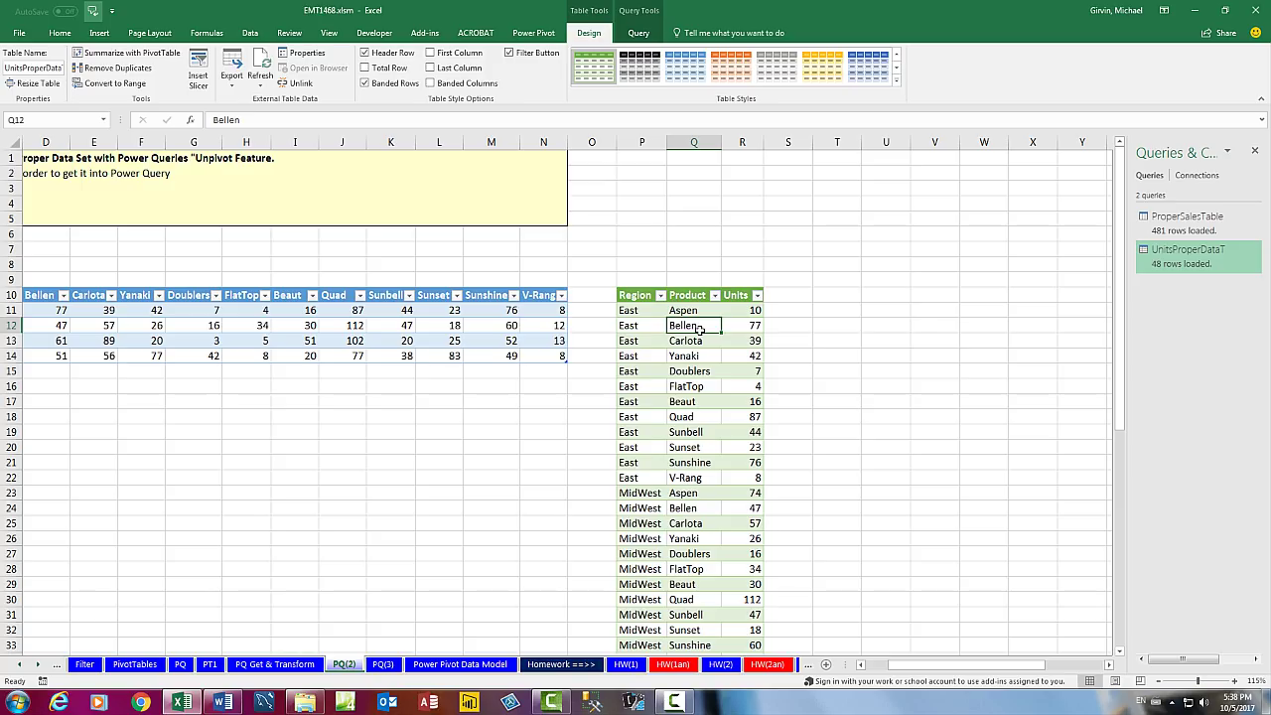
Sort the unpivoted table by the Units column from largest to smallest.
{"action": "left_click", "coordinate": [747, 298]}
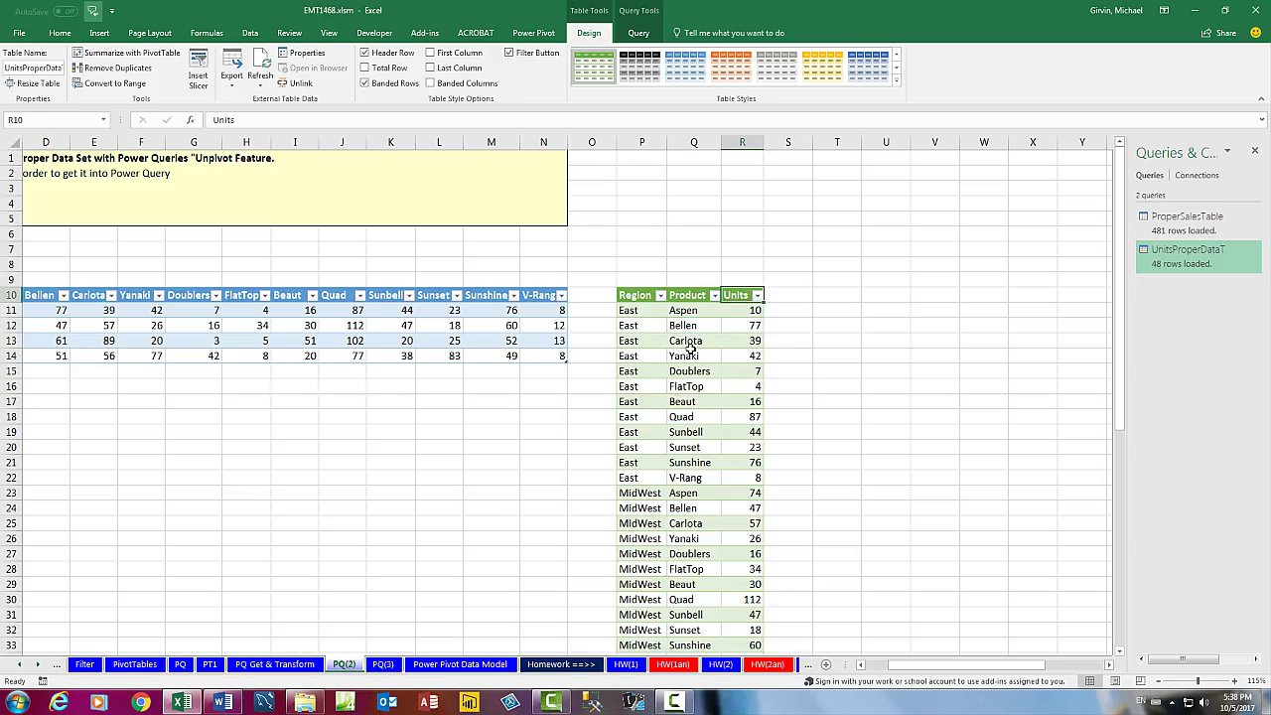
{"action": "left_click", "coordinate": [757, 297]}
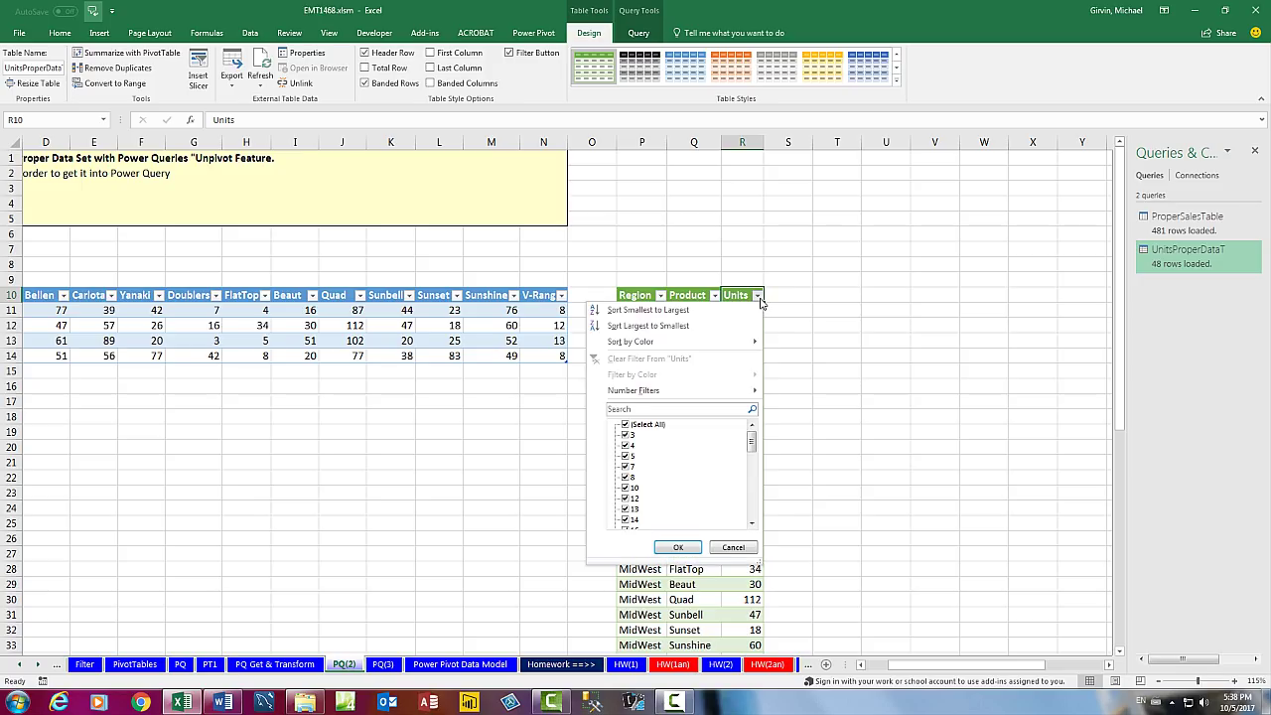
{"action": "left_click", "coordinate": [643, 330]}
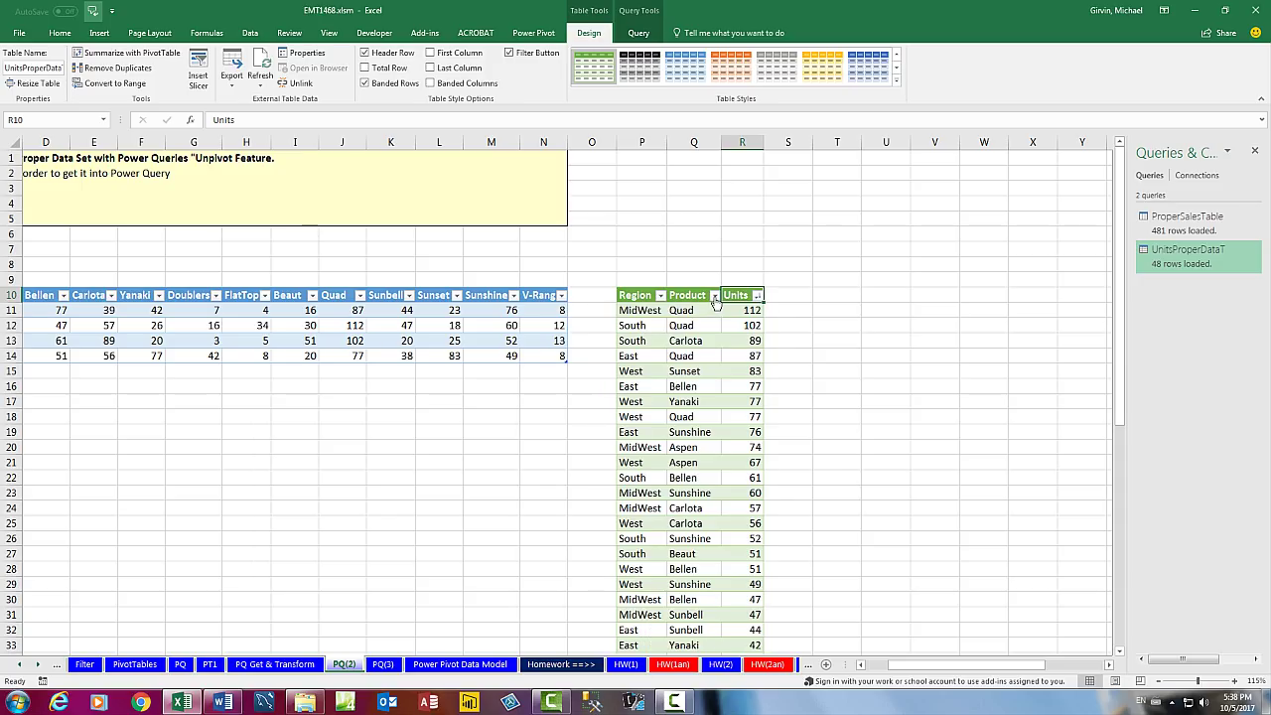
Sort the unpivoted table by Product from A to Z and review the Product and Units cells of the Aspen rows.
{"action": "left_click", "coordinate": [715, 297]}
{"action": "left_click", "coordinate": [626, 312]}
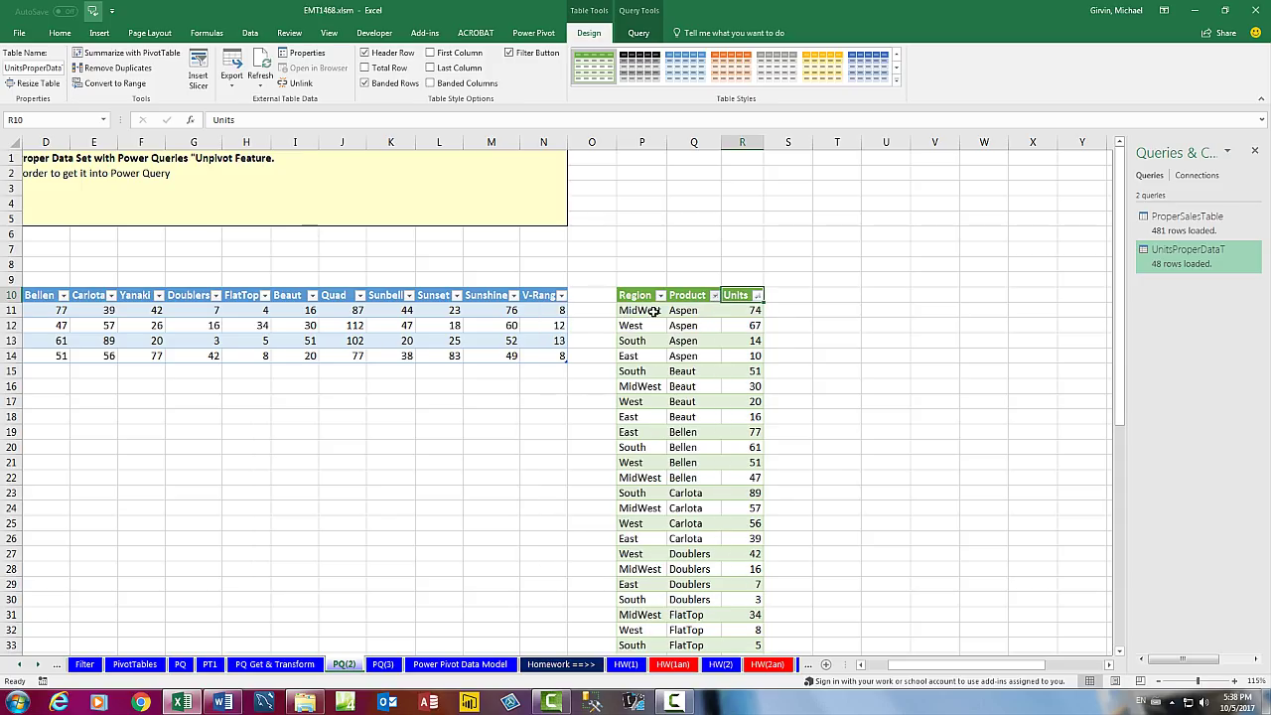
{"action": "left_click_drag", "start_coordinate": [693, 311], "coordinate": [744, 356]}
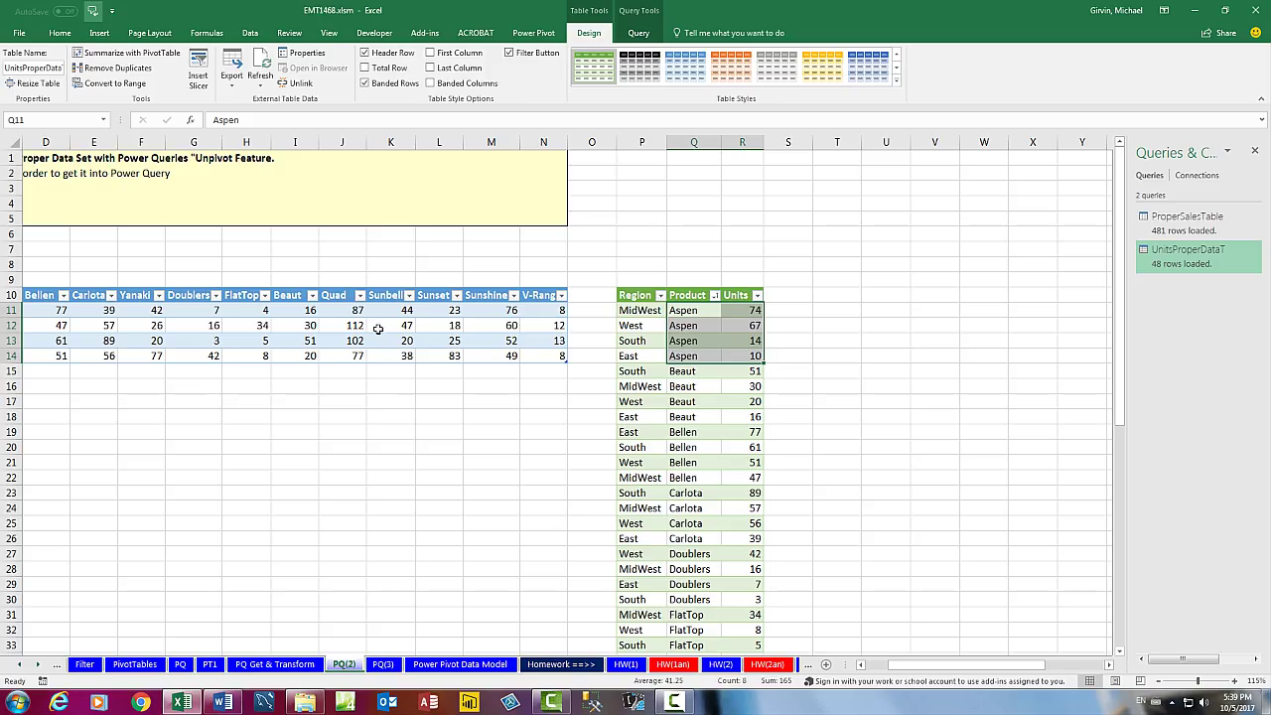
{"action": "left_click", "coordinate": [685, 296]}
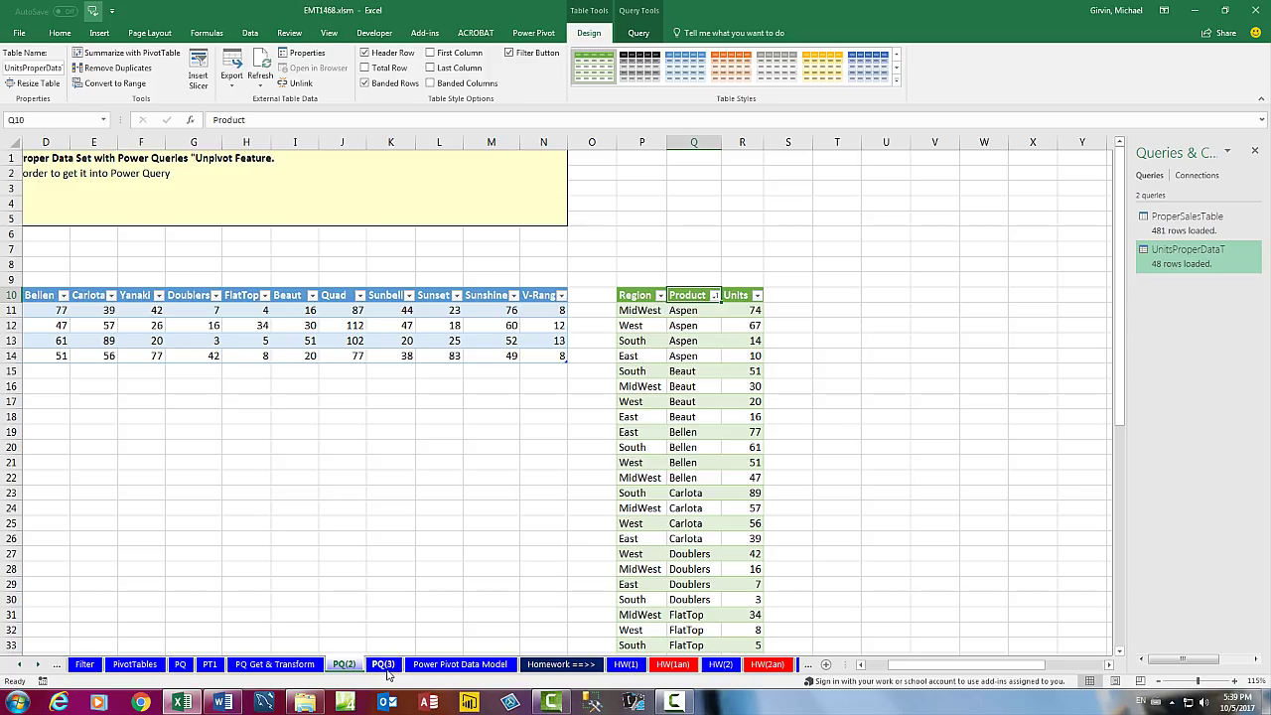
Open the PQ(3) worksheet, then inspect the contents of 2015Data.txt from the First folder and close the file.
{"action": "left_click", "coordinate": [385, 664]}
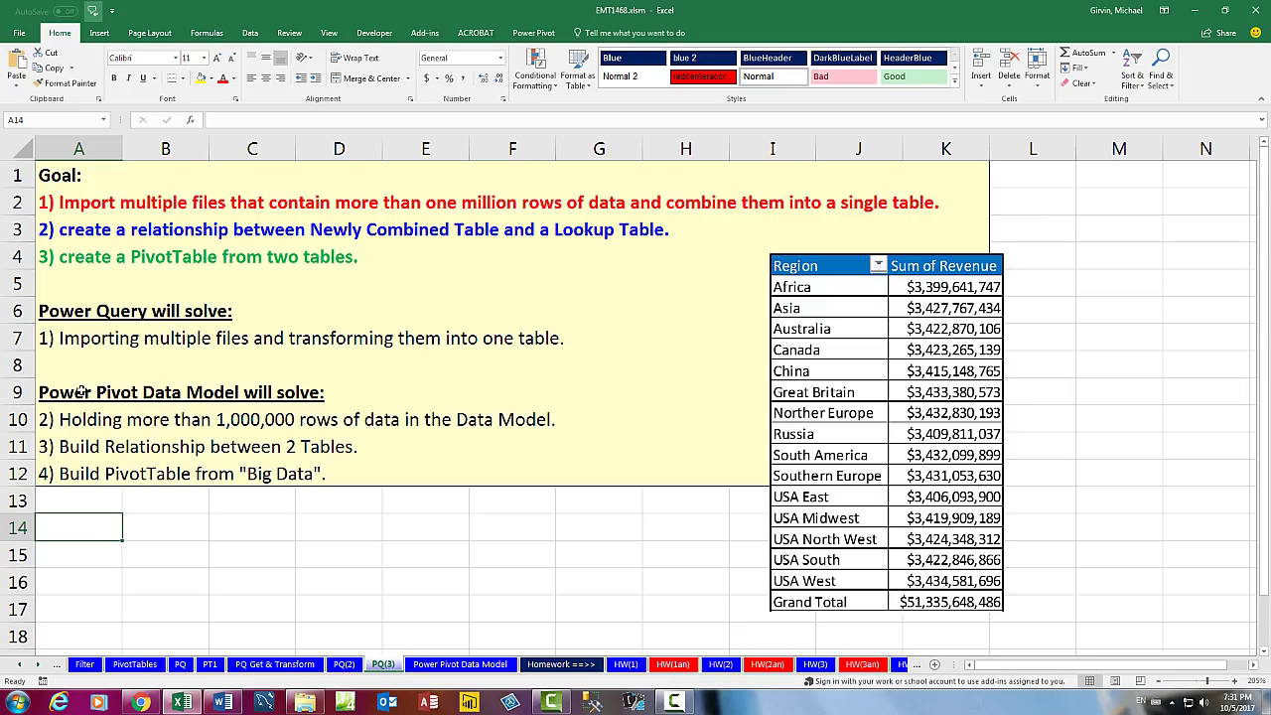
{"action": "left_click", "coordinate": [535, 32]}
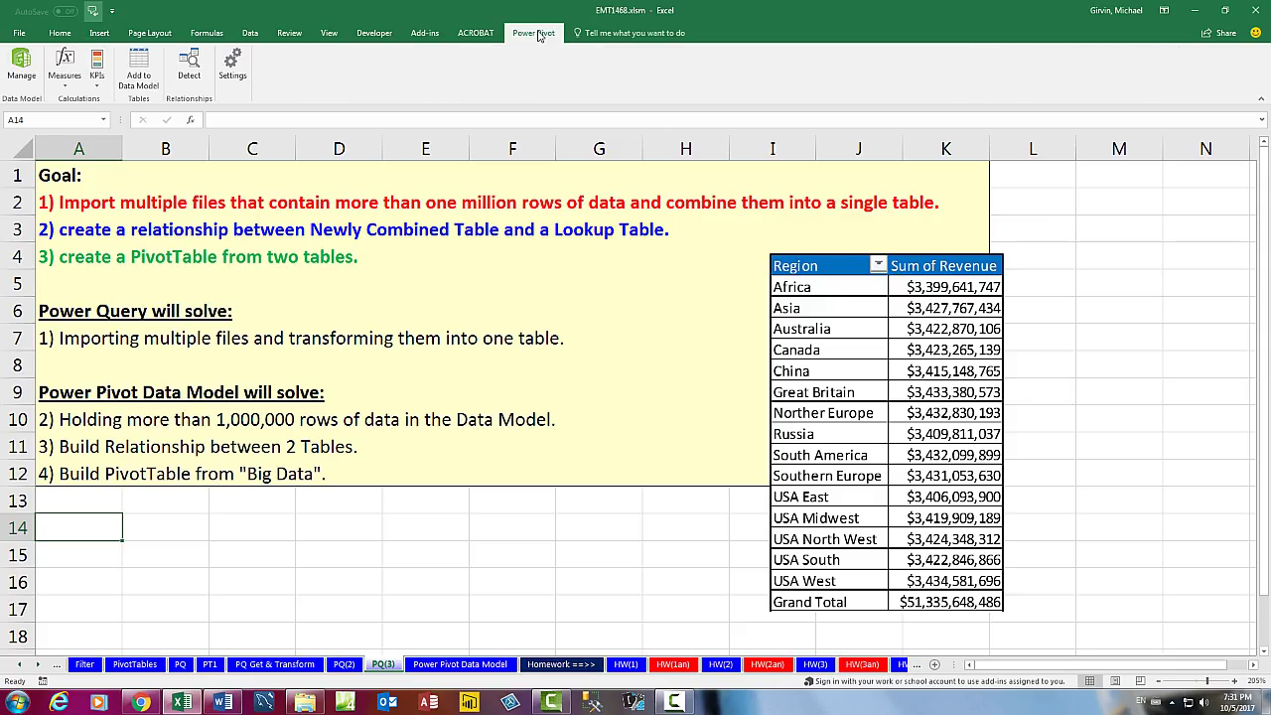
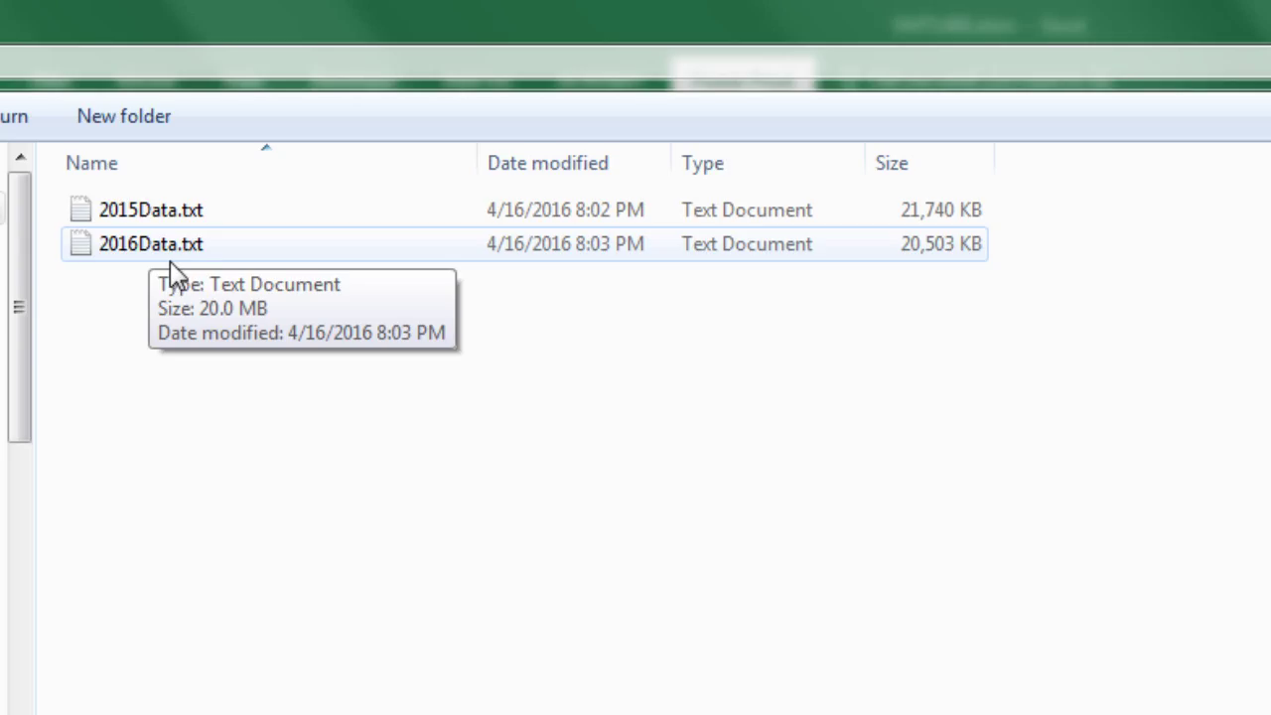
{"action": "double_click", "coordinate": [155, 214]}
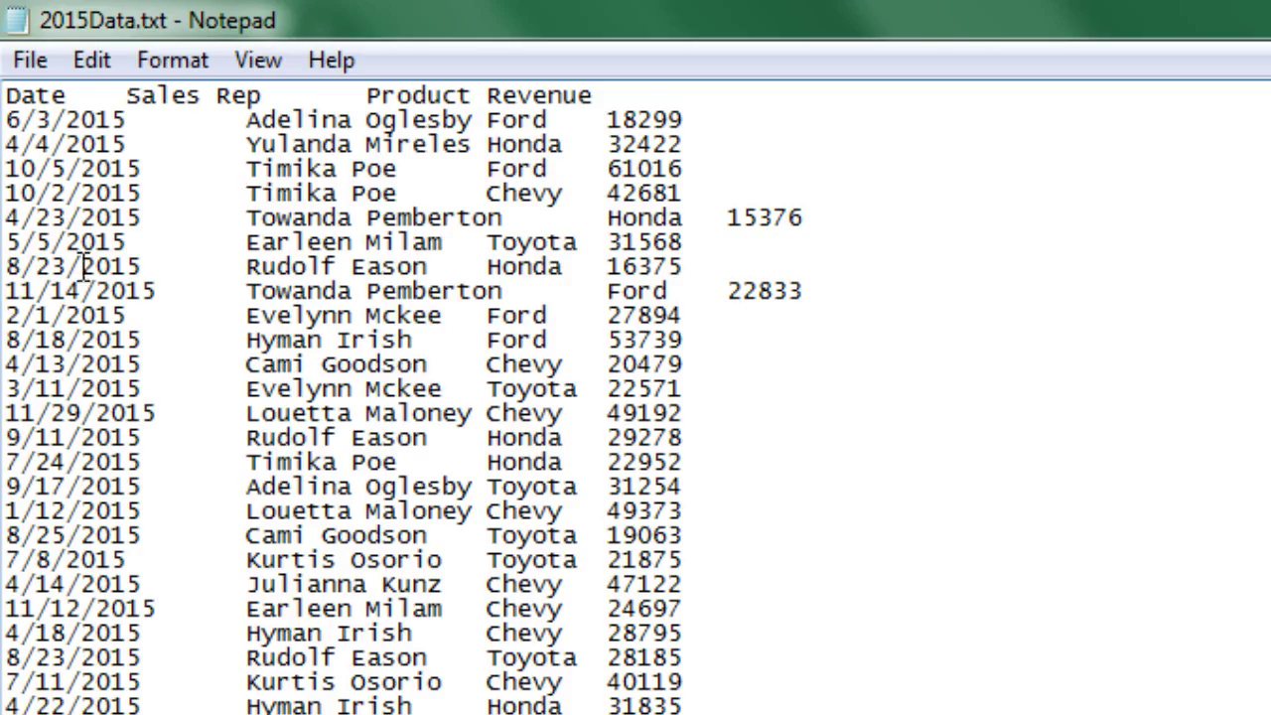
{"action": "key", "text": "alt"}
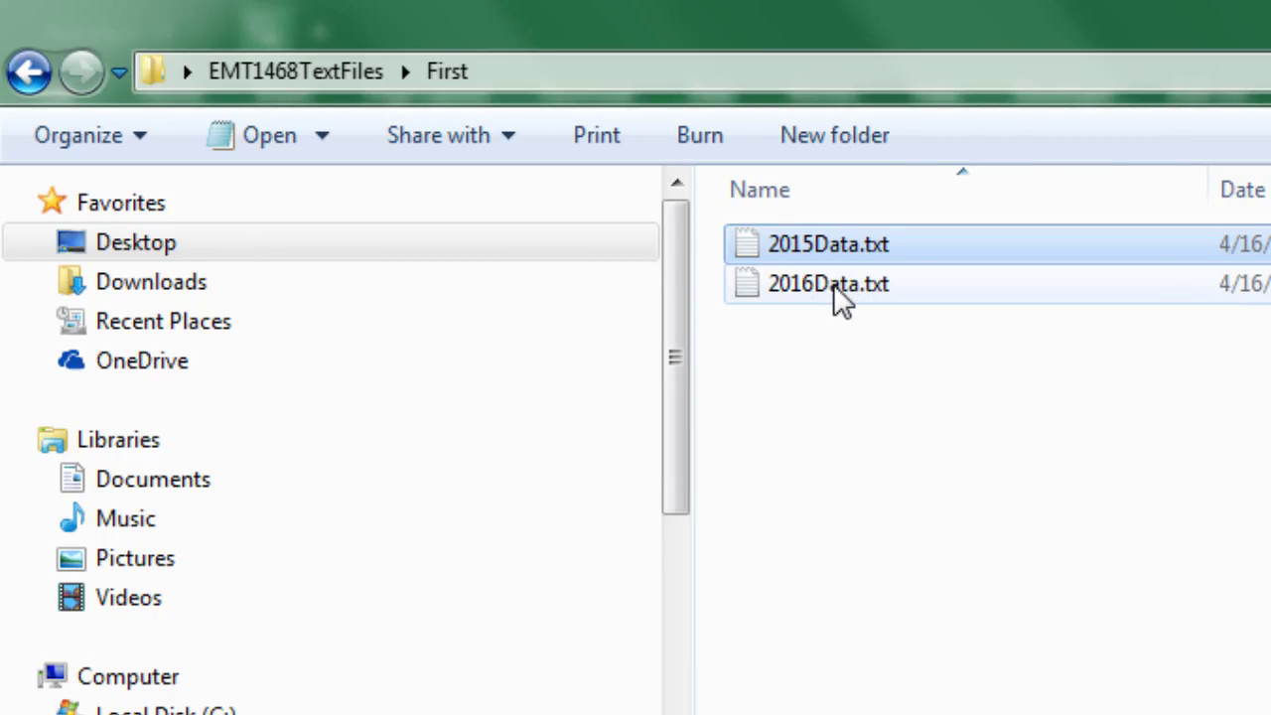
Return to the parent EMT1468TextFiles folder and examine the details of its First subfolder.
{"action": "left_click", "coordinate": [25, 71]}
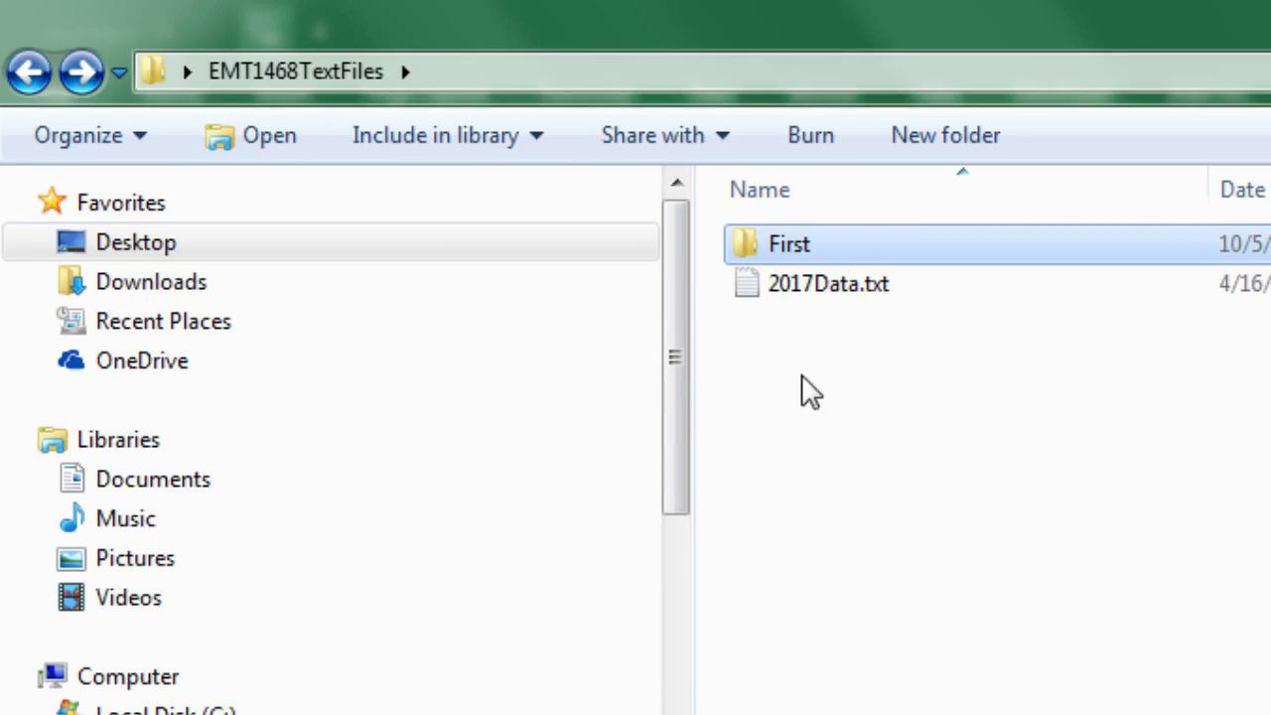
{"action": "left_click", "coordinate": [791, 254]}
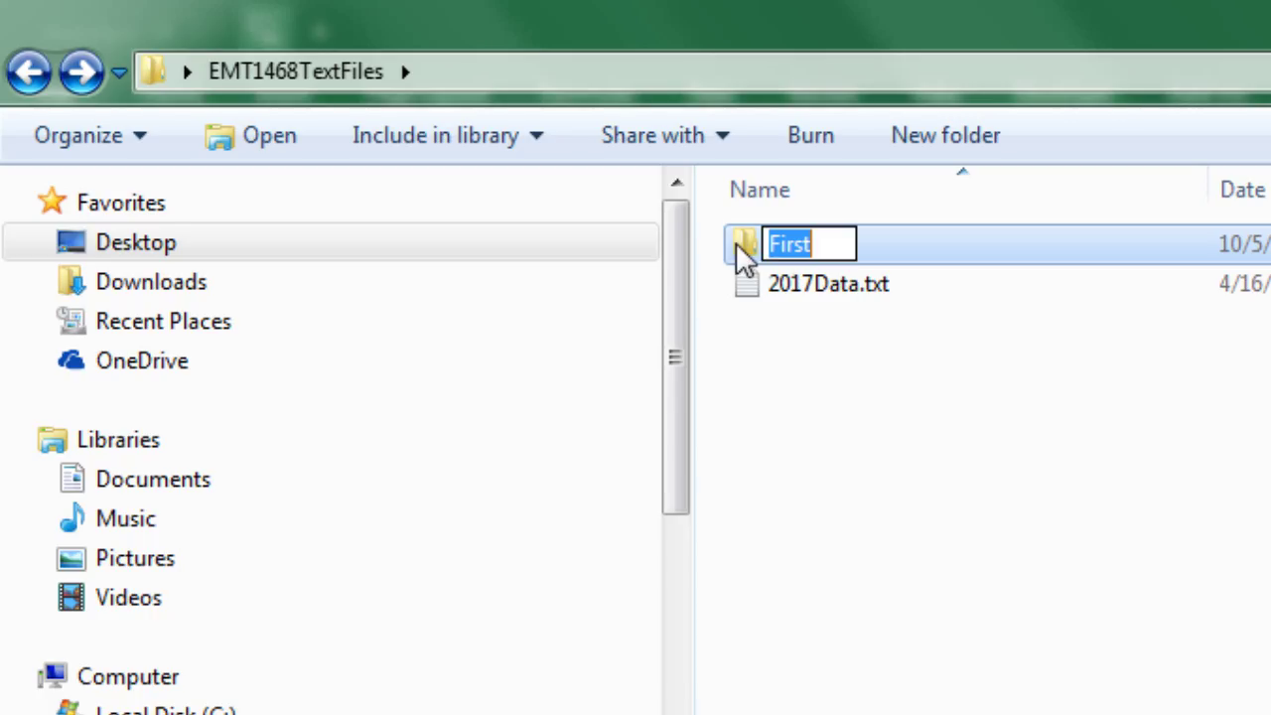
{"action": "left_click", "coordinate": [744, 241]}
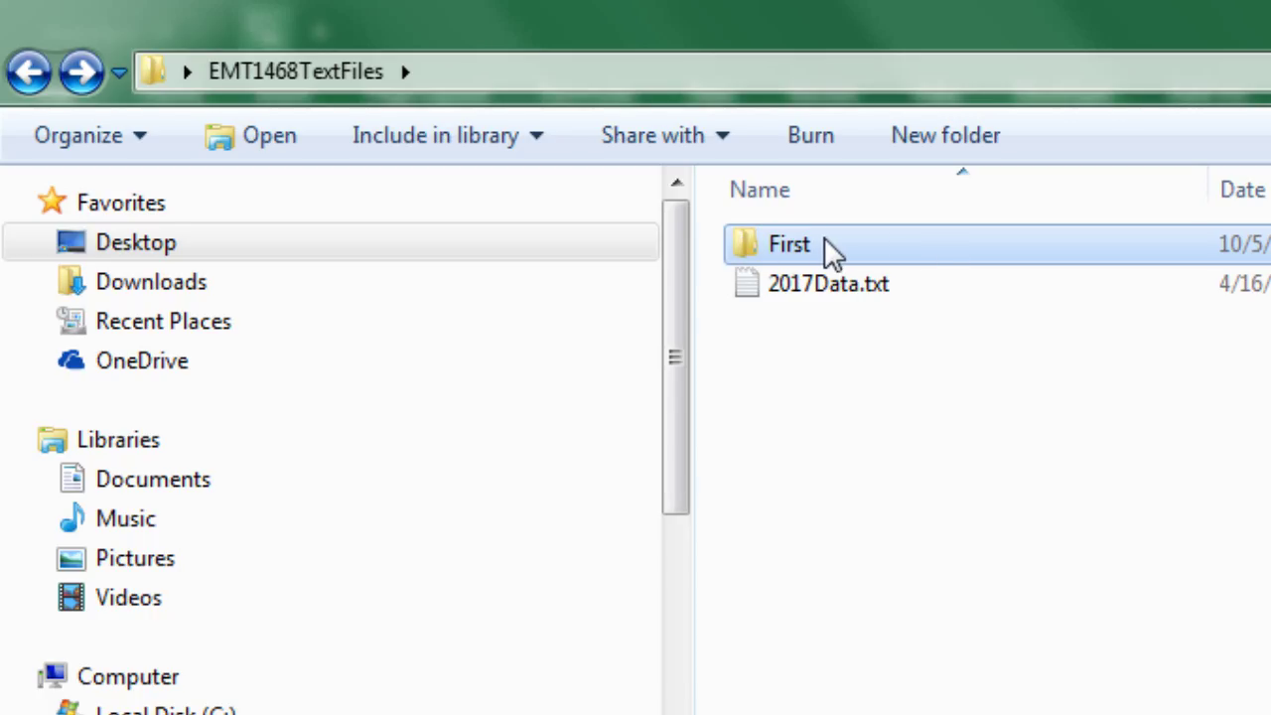
{"action": "mouse_move", "coordinate": [887, 245]}
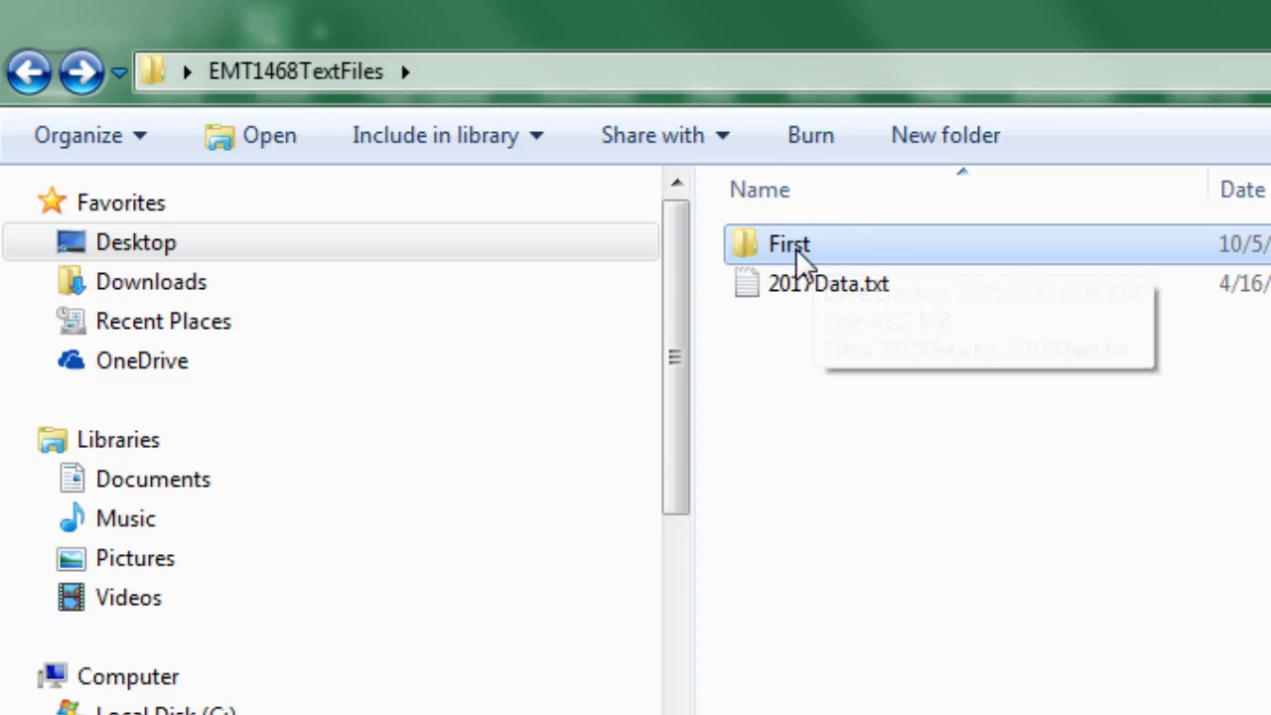
{"action": "mouse_move", "coordinate": [803, 262]}
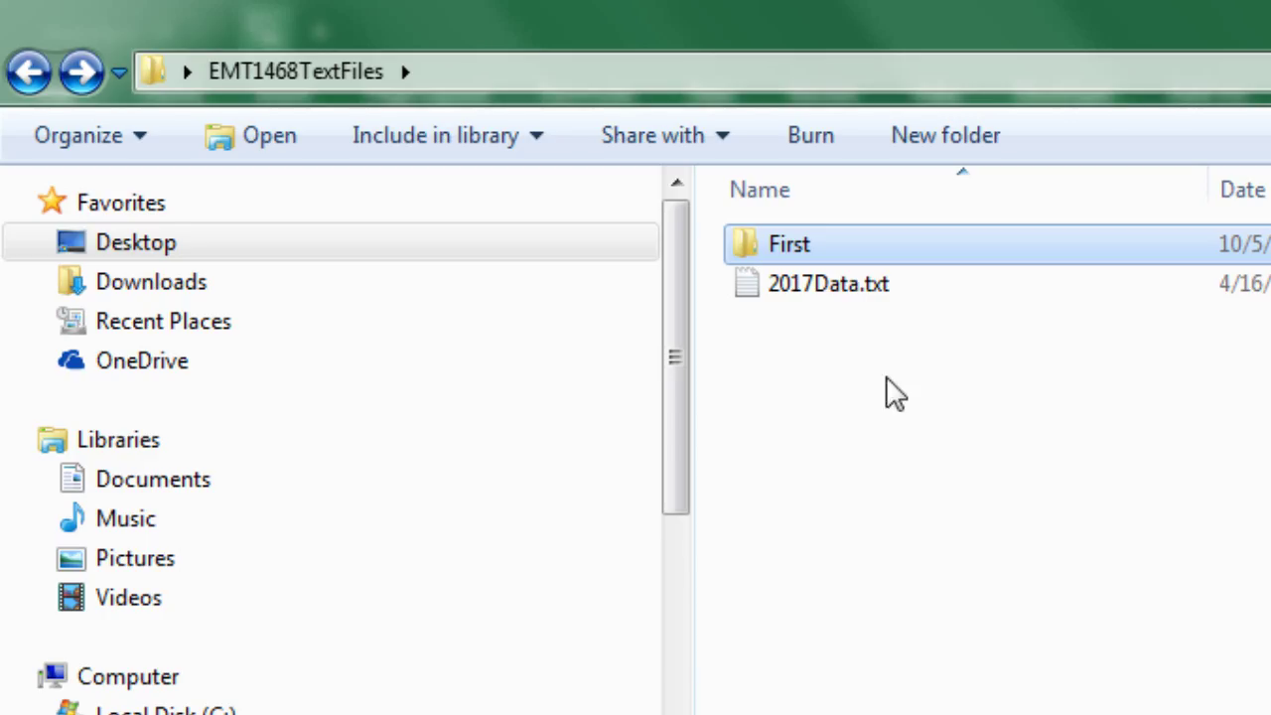
Create a new Excel workbook named Data.xlsx in the First folder.
{"action": "double_click", "coordinate": [769, 246]}
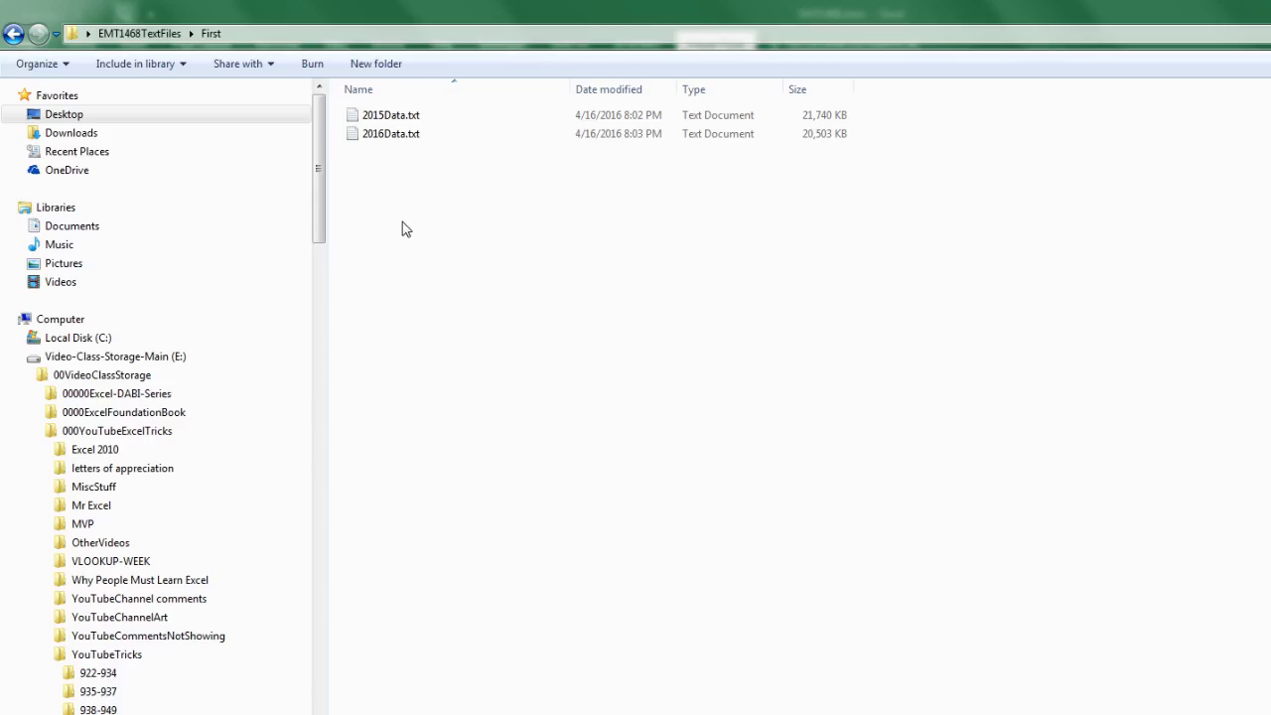
{"action": "right_click", "coordinate": [447, 193]}
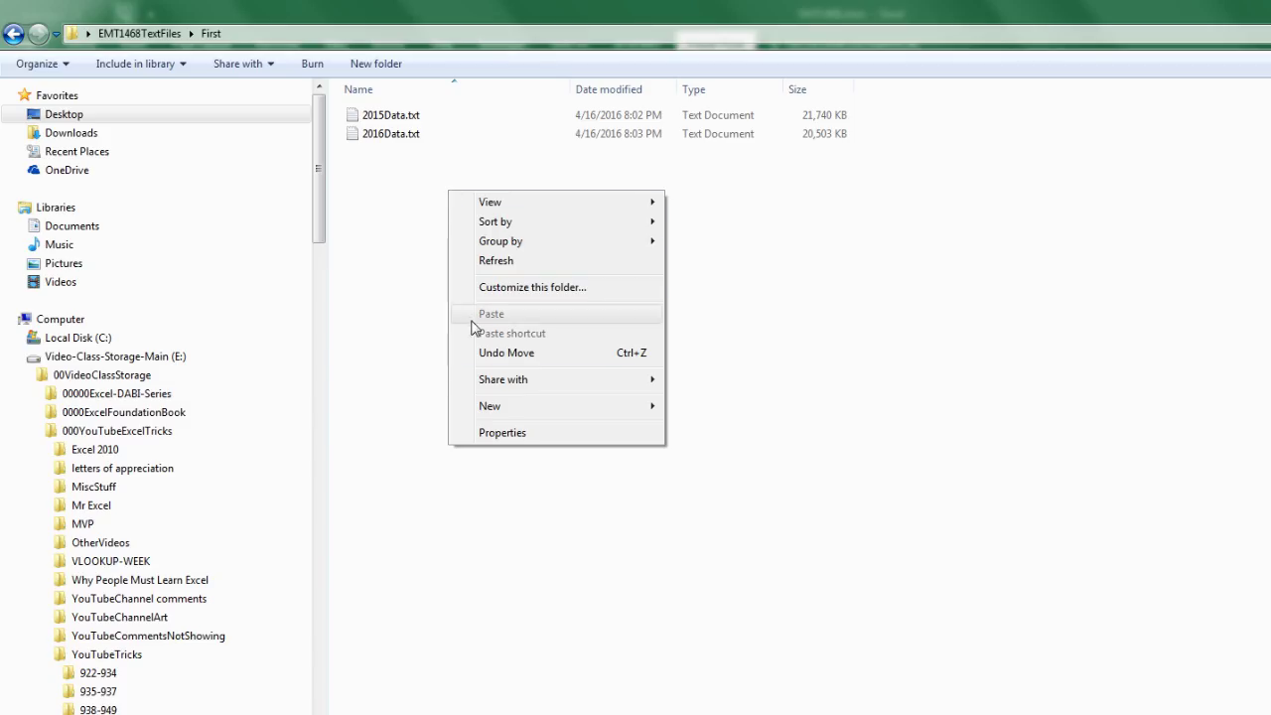
{"action": "mouse_move", "coordinate": [495, 412]}
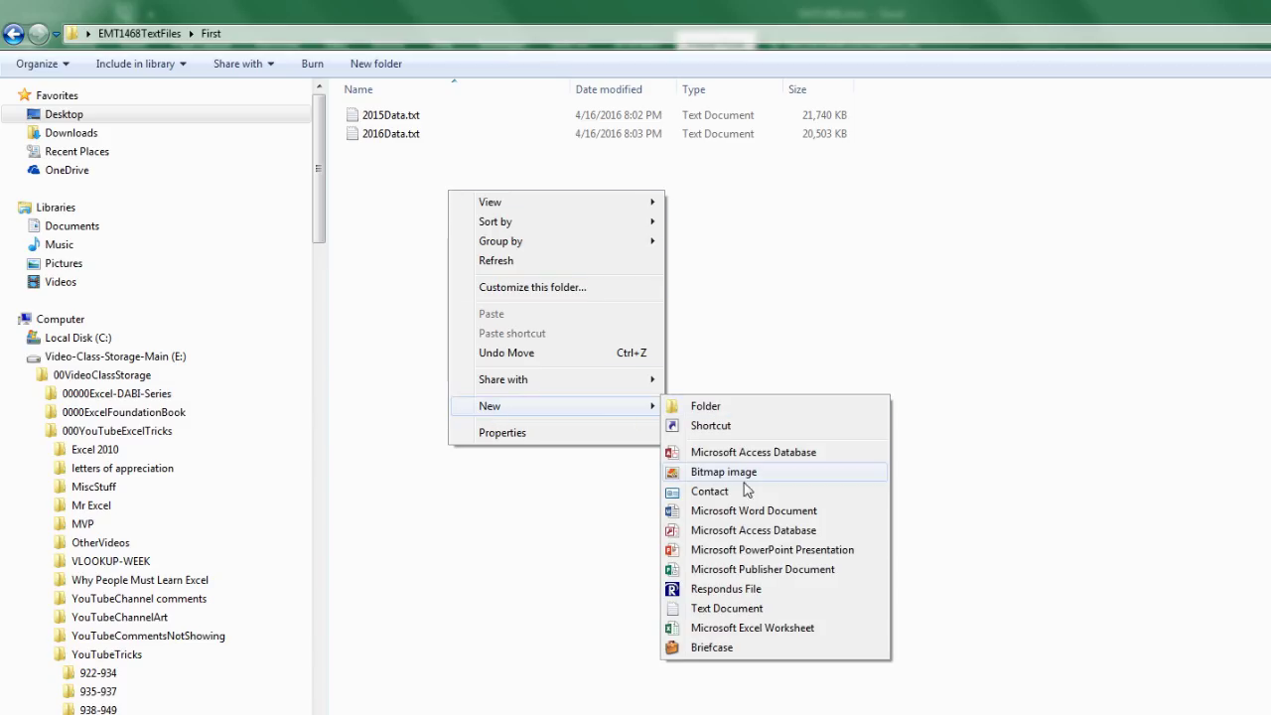
{"action": "left_click", "coordinate": [746, 629]}
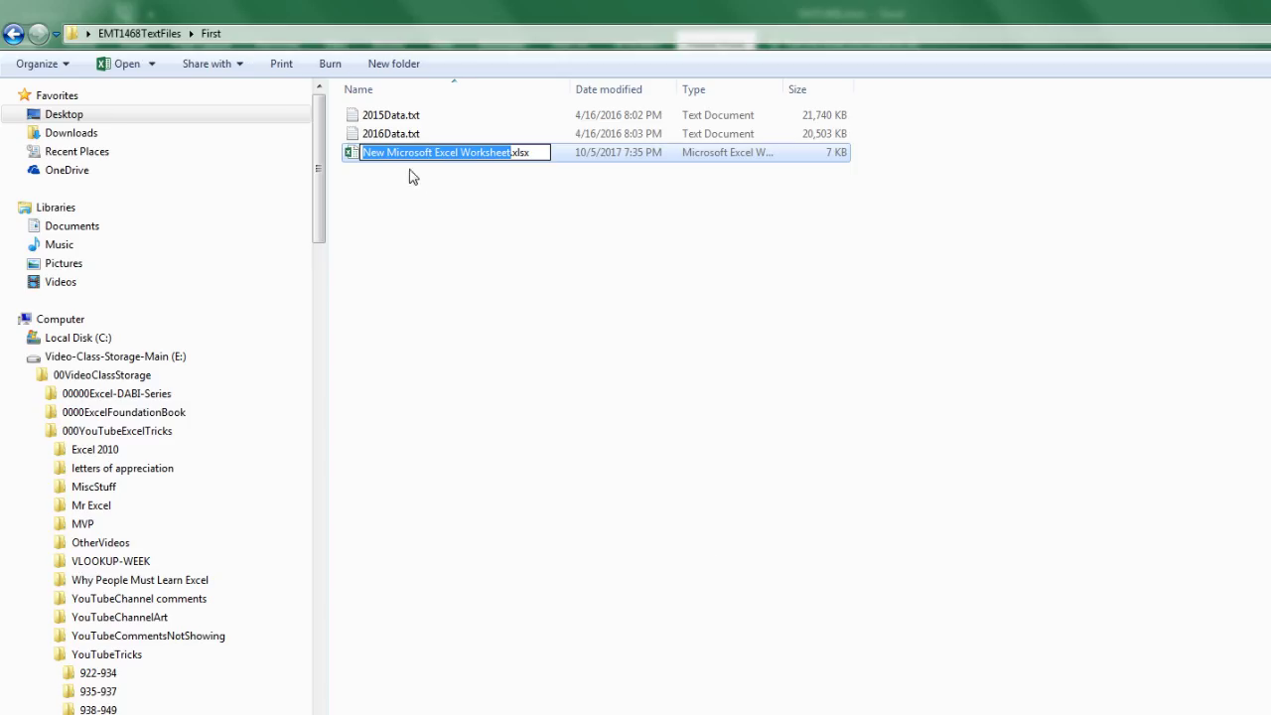
{"action": "type", "text": "Data"}
{"action": "key", "text": "Return"}
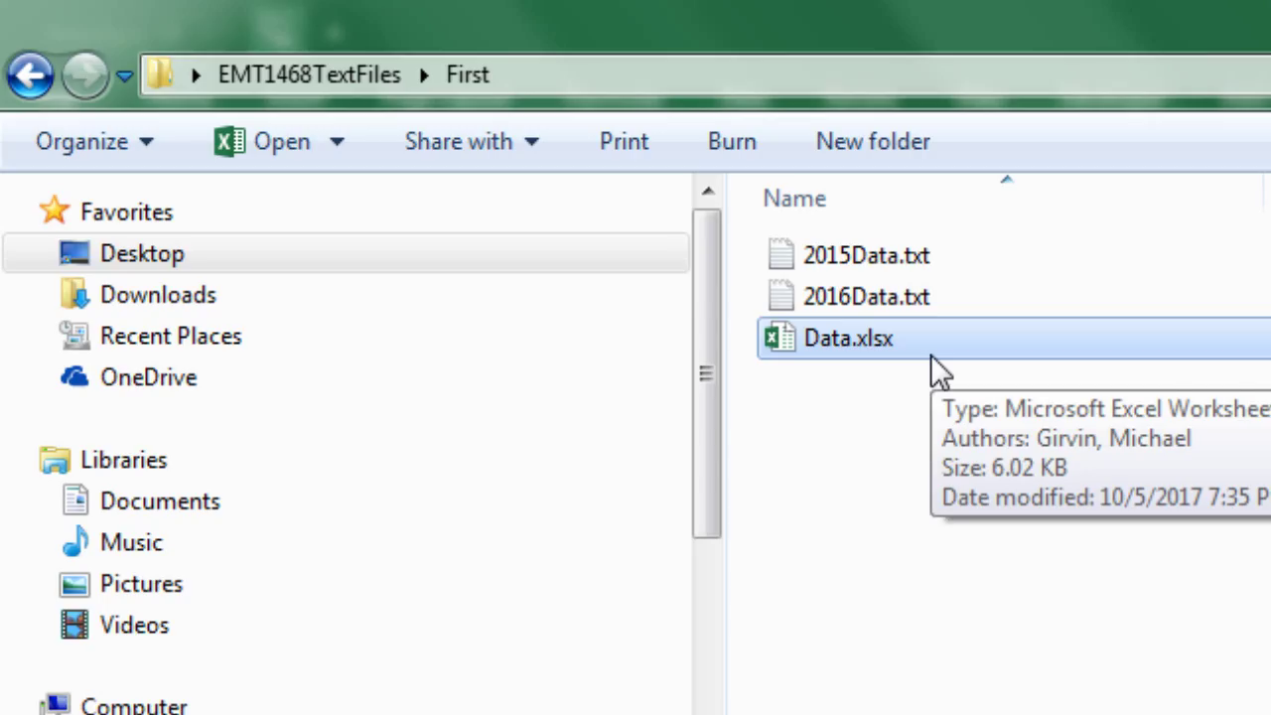
Navigate from the First folder back up to the Desktop and switch to the EMT1468 workbook in Excel.
{"action": "left_click", "coordinate": [29, 77]}
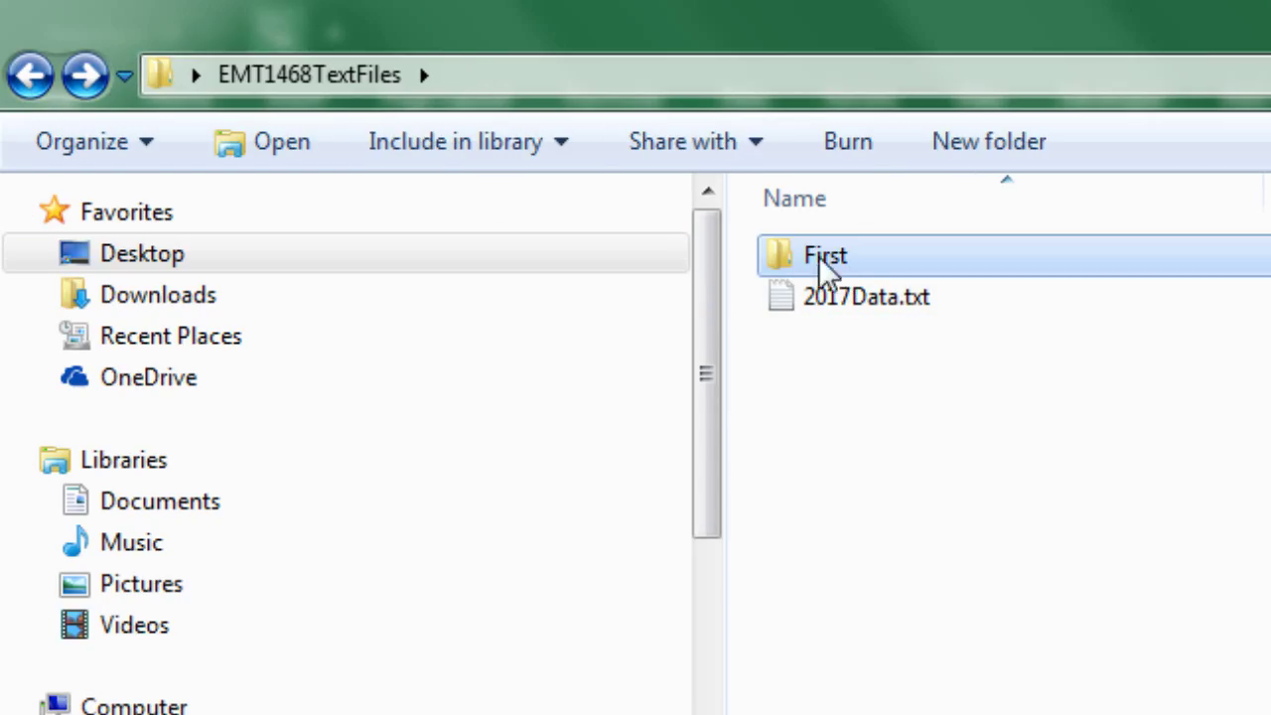
{"action": "left_click", "coordinate": [28, 77]}
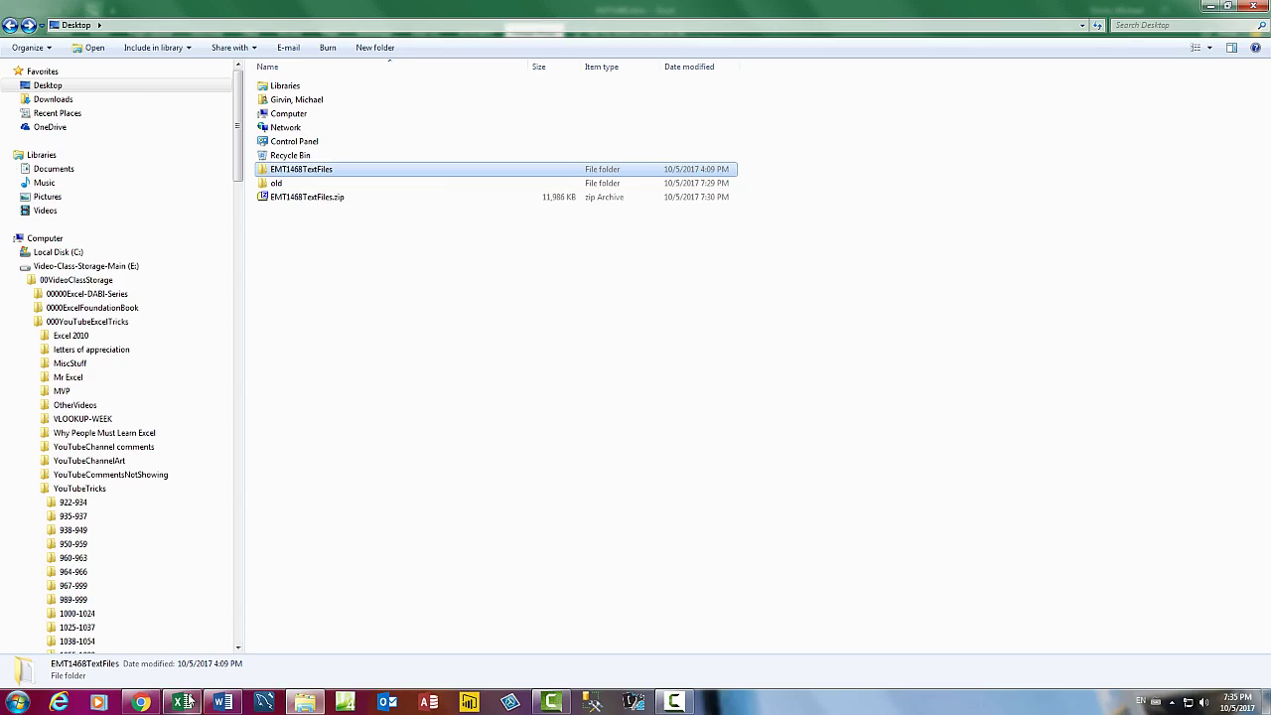
{"action": "left_click", "coordinate": [182, 702]}
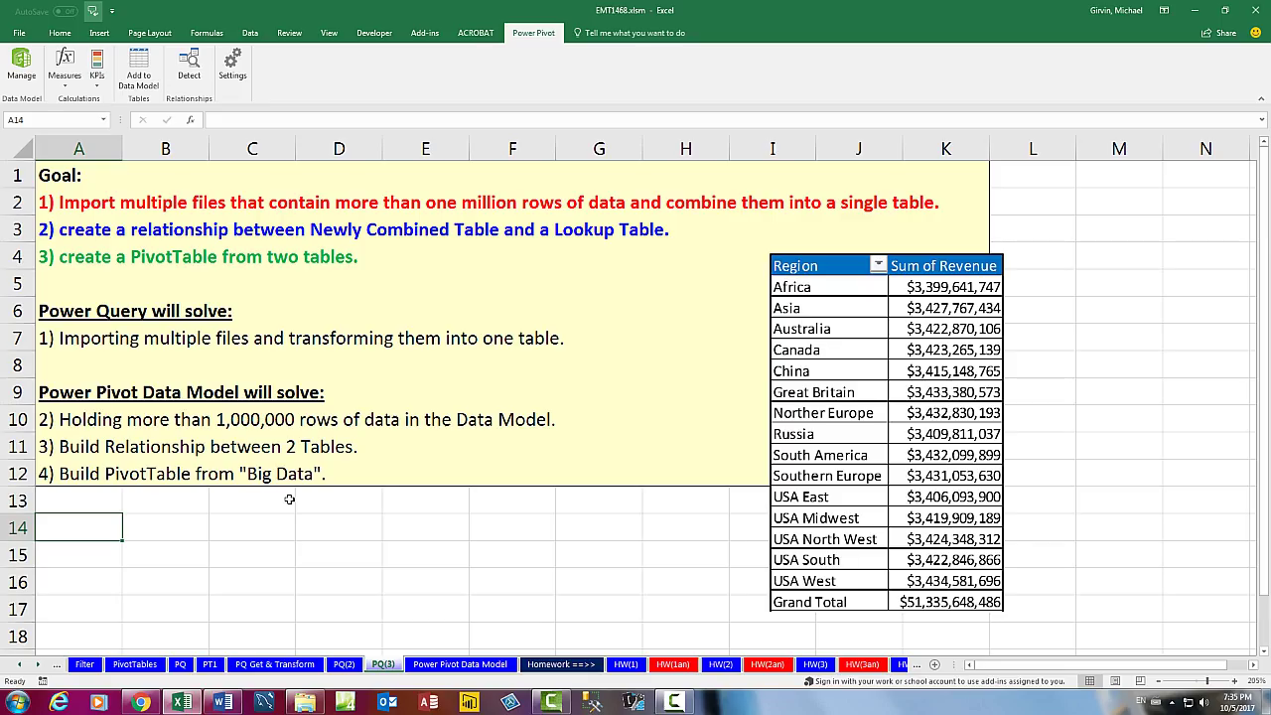
Review the Managers and Region lookup table on the Power Pivot Data Model worksheet, and return to the PQ(3) worksheet.
{"action": "left_click", "coordinate": [461, 666]}
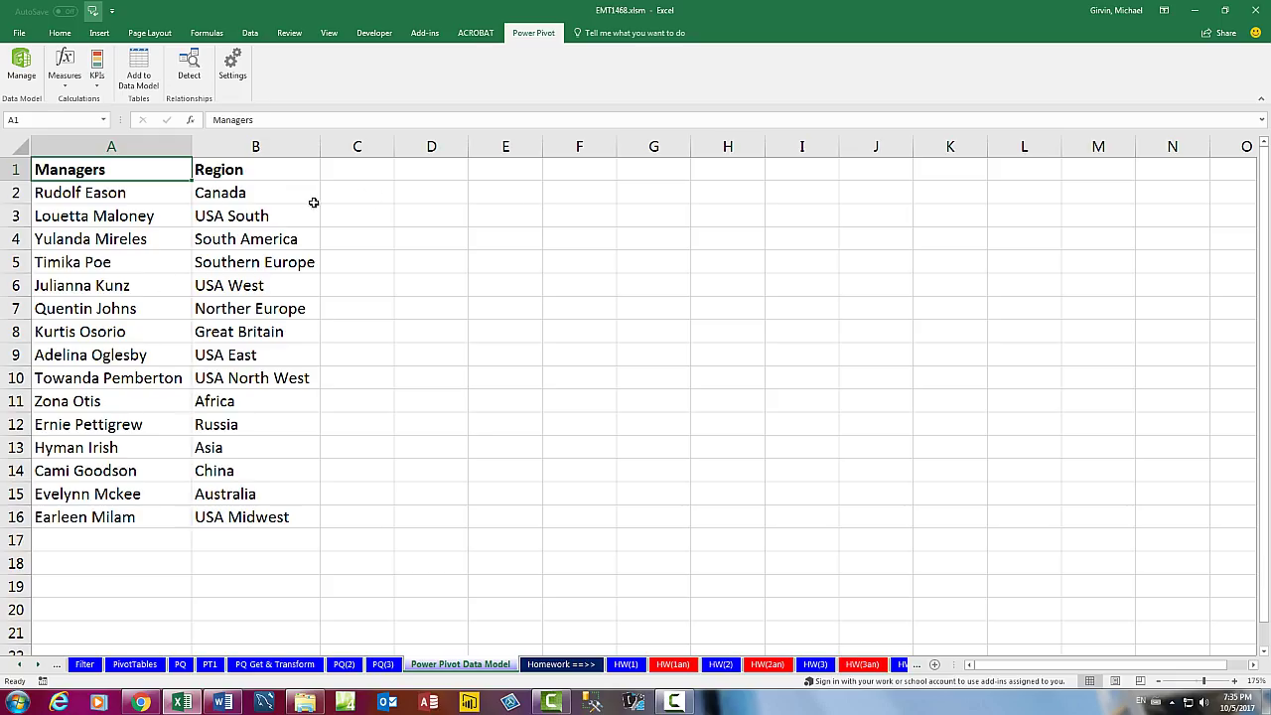
{"action": "left_click_drag", "start_coordinate": [238, 191], "coordinate": [254, 508]}
{"action": "left_click", "coordinate": [246, 260]}
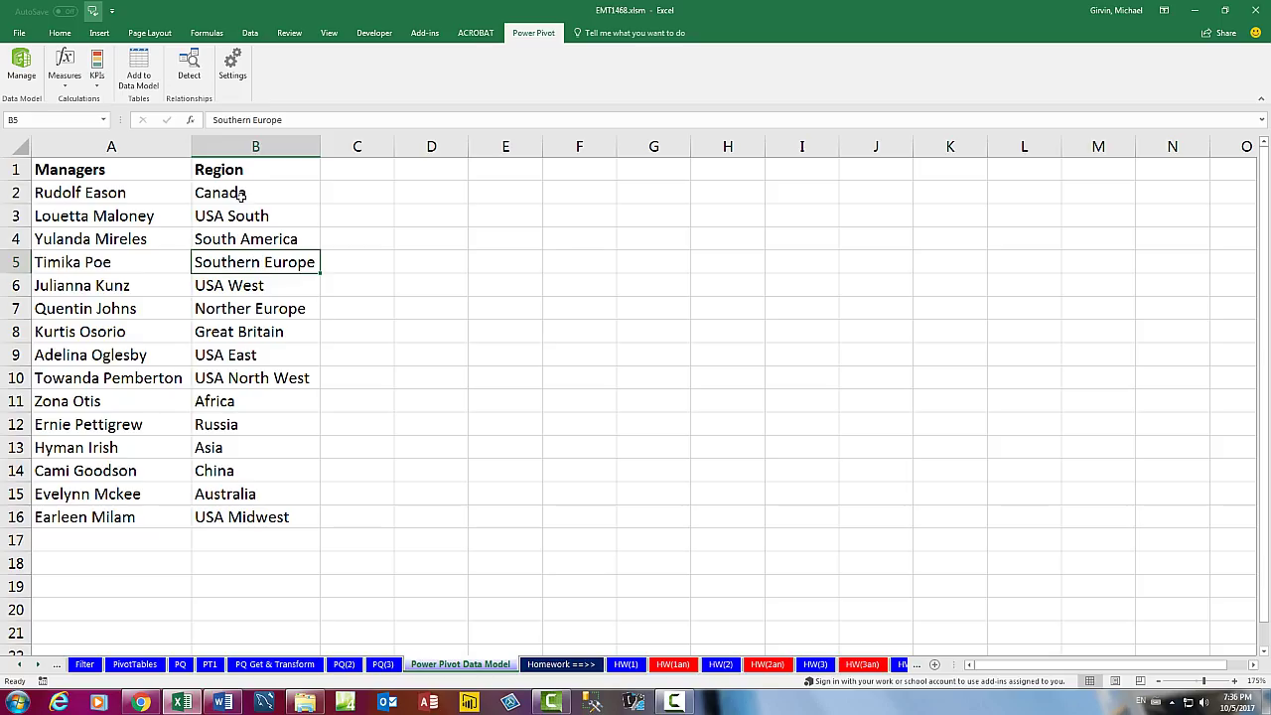
{"action": "left_click", "coordinate": [384, 664]}
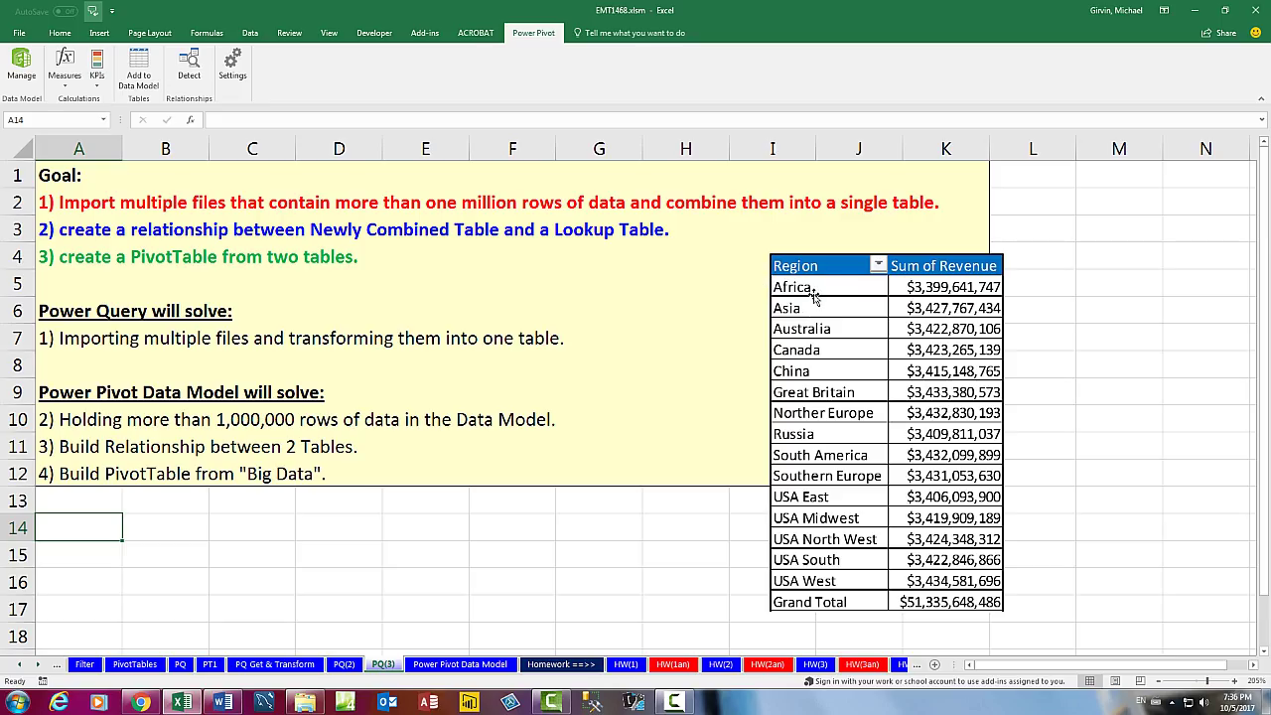
Show the data import commands and select empty cell F14 in place of the PivotTable picture.
{"action": "left_click_drag", "start_coordinate": [826, 277], "coordinate": [786, 269]}
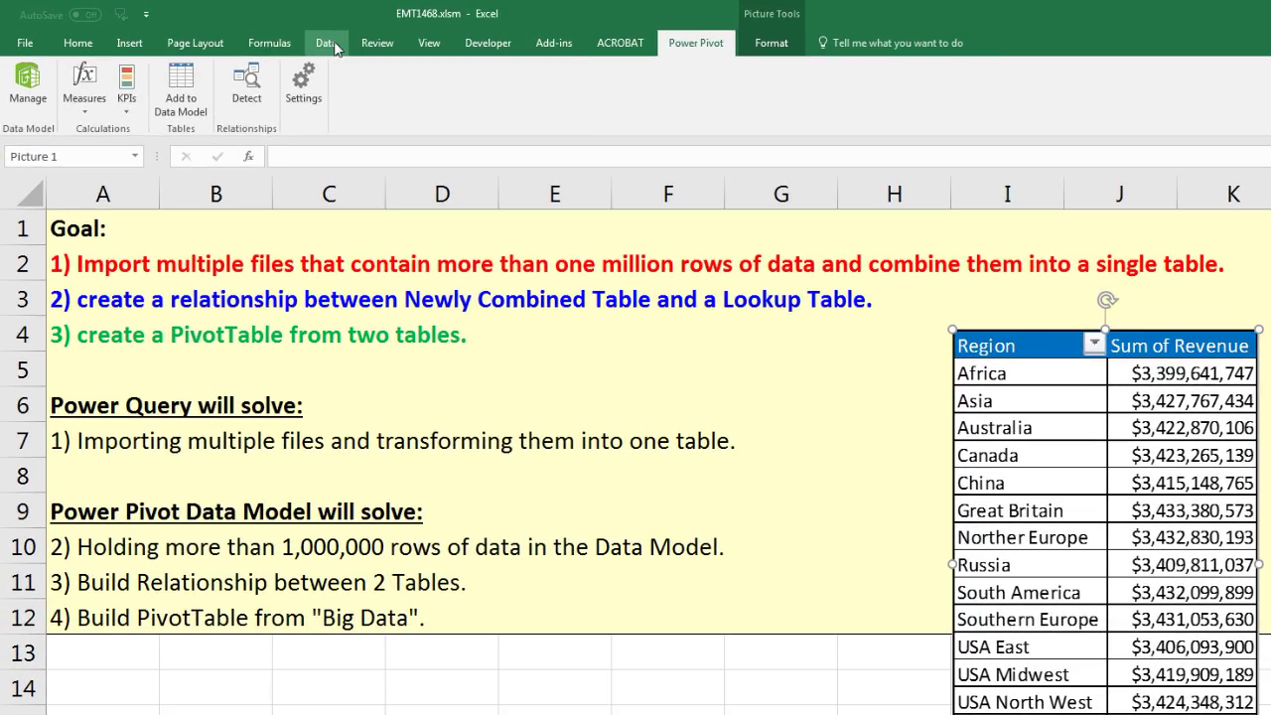
{"action": "left_click", "coordinate": [326, 42]}
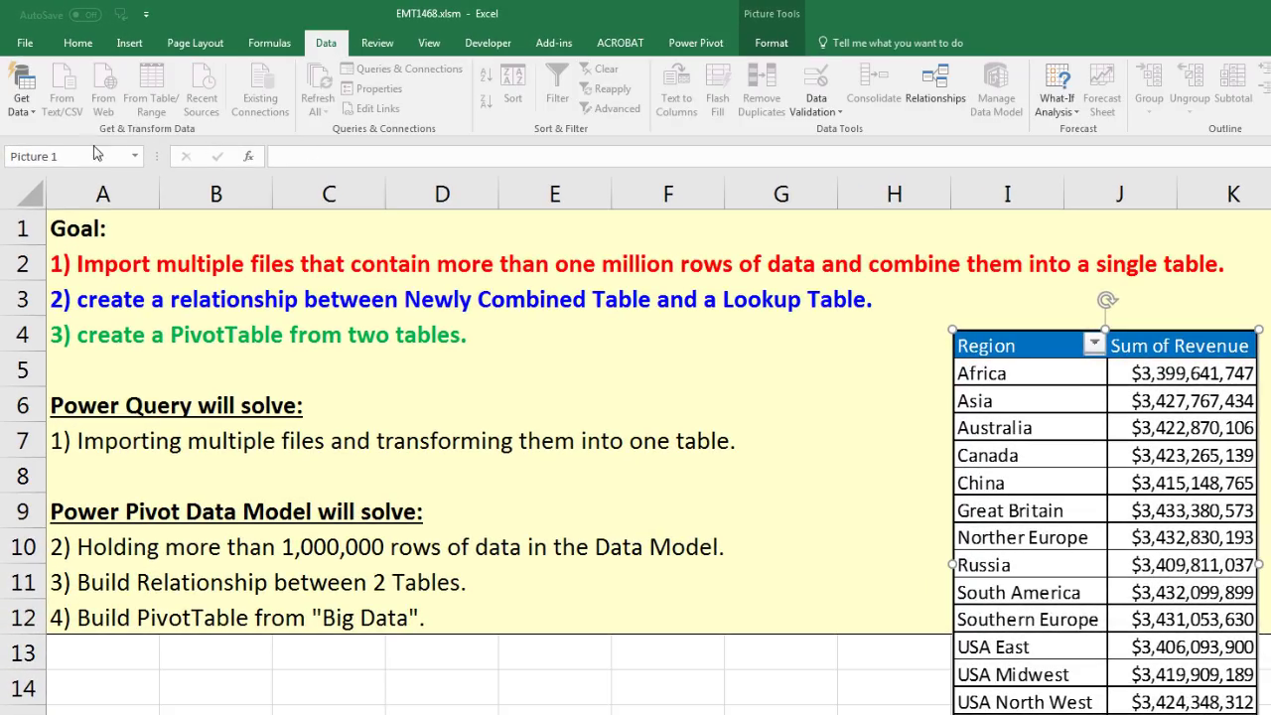
{"action": "left_click", "coordinate": [39, 116]}
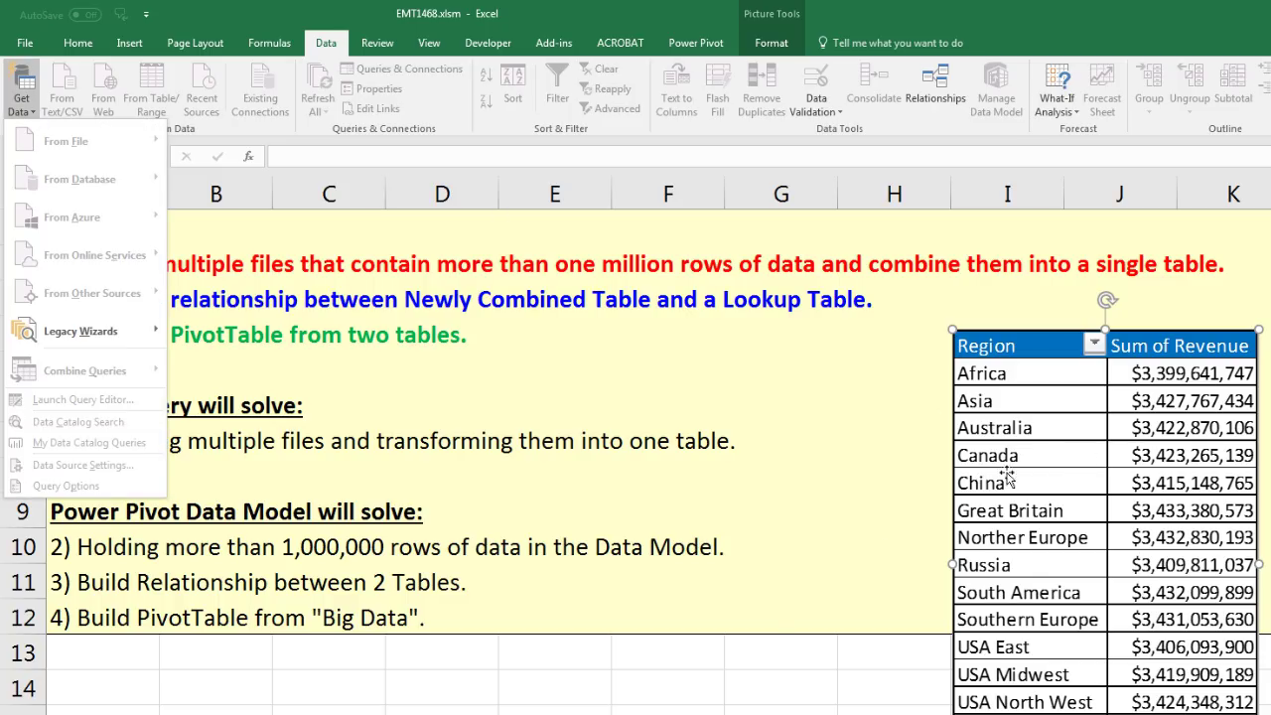
{"action": "left_click", "coordinate": [675, 690]}
{"action": "left_click", "coordinate": [670, 690]}
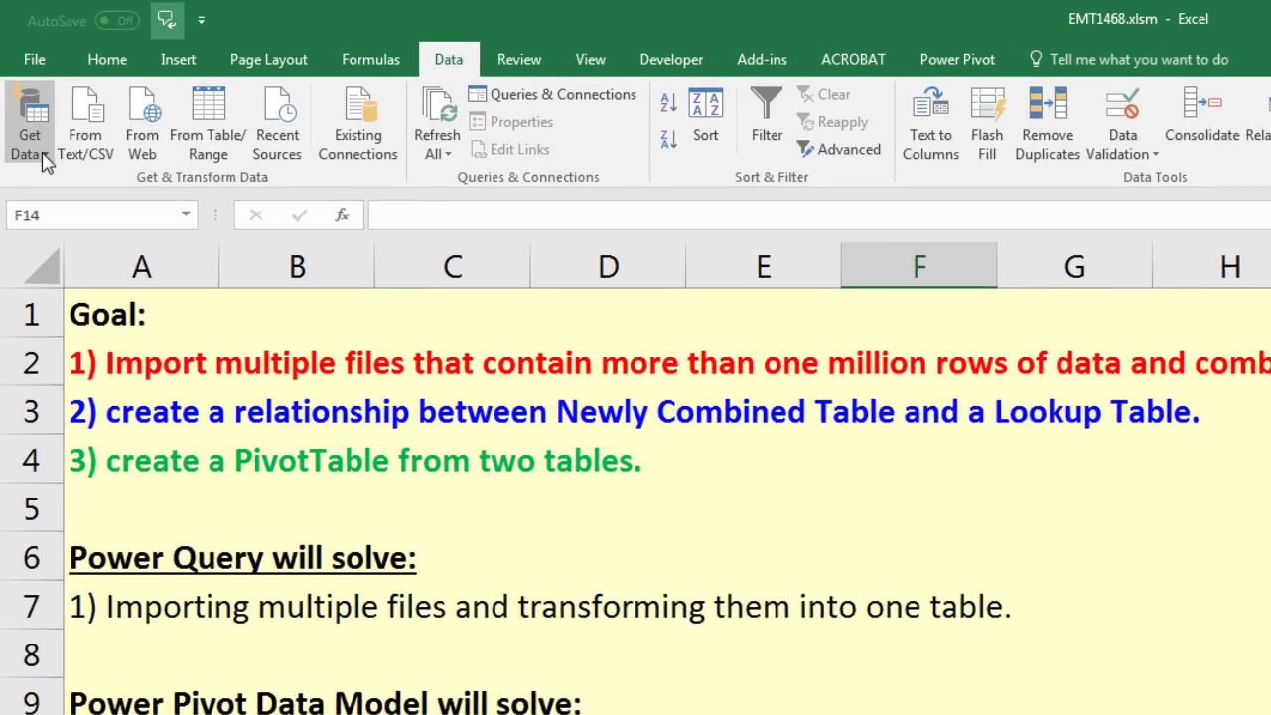
Start a folder import from the First subfolder of EMT1468TextFiles on the Desktop and open its file list for editing in the Query Editor.
{"action": "left_click", "coordinate": [27, 109]}
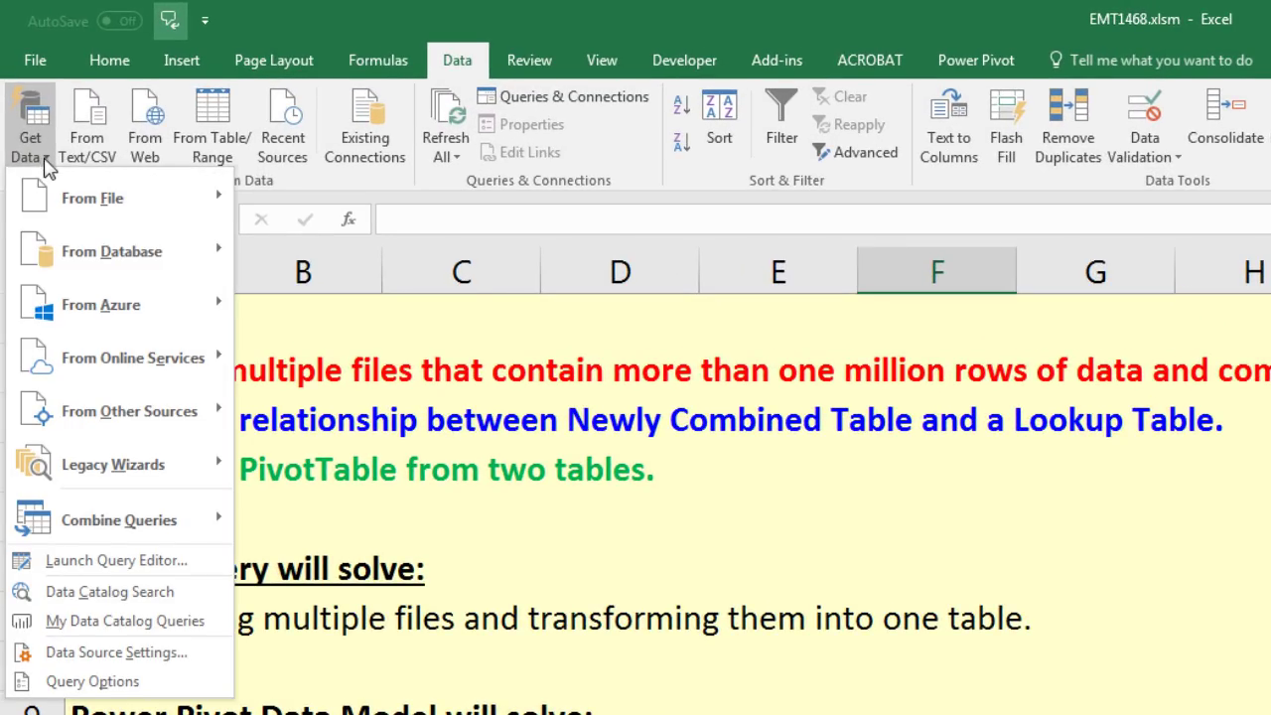
{"action": "mouse_move", "coordinate": [63, 202]}
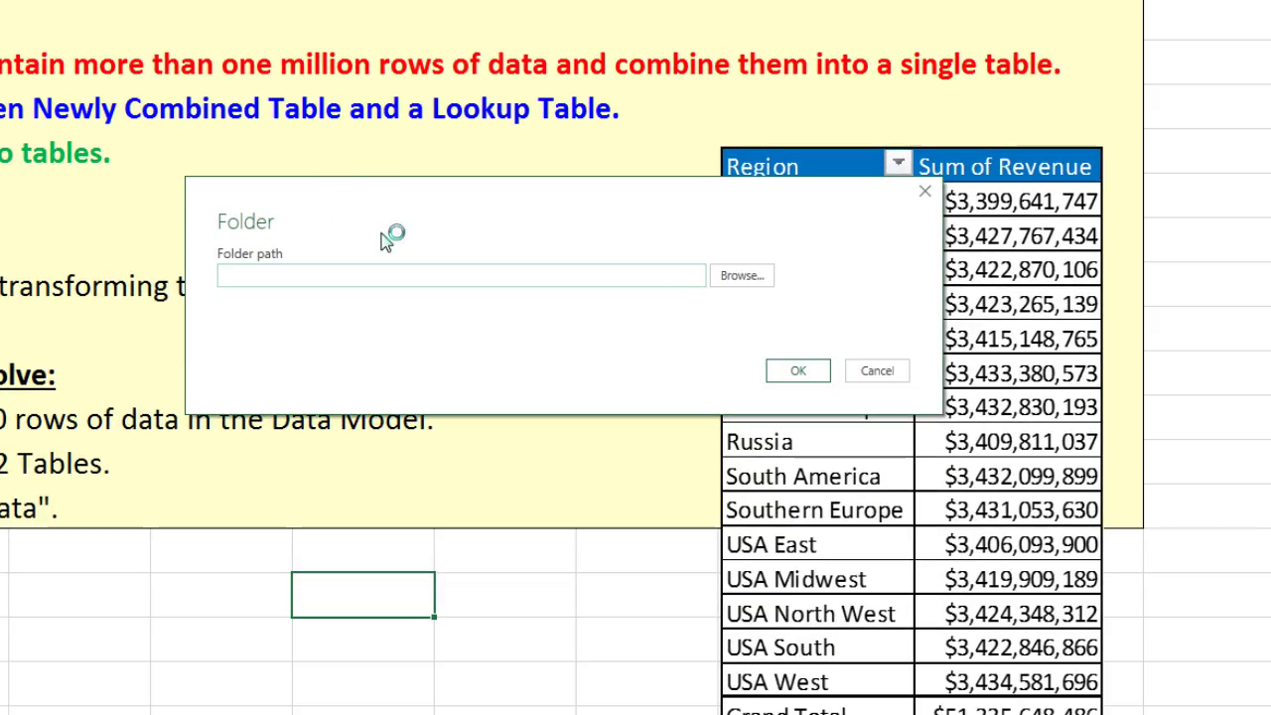
{"action": "left_click", "coordinate": [743, 275]}
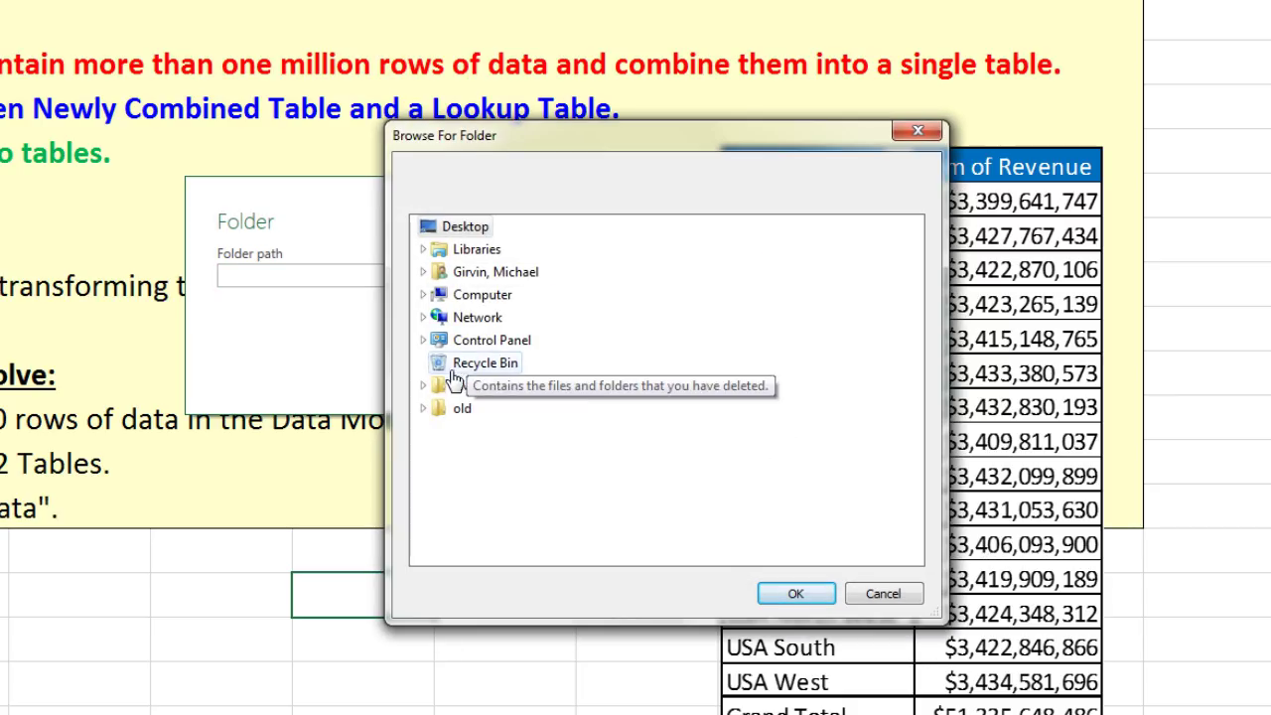
{"action": "left_click", "coordinate": [423, 385]}
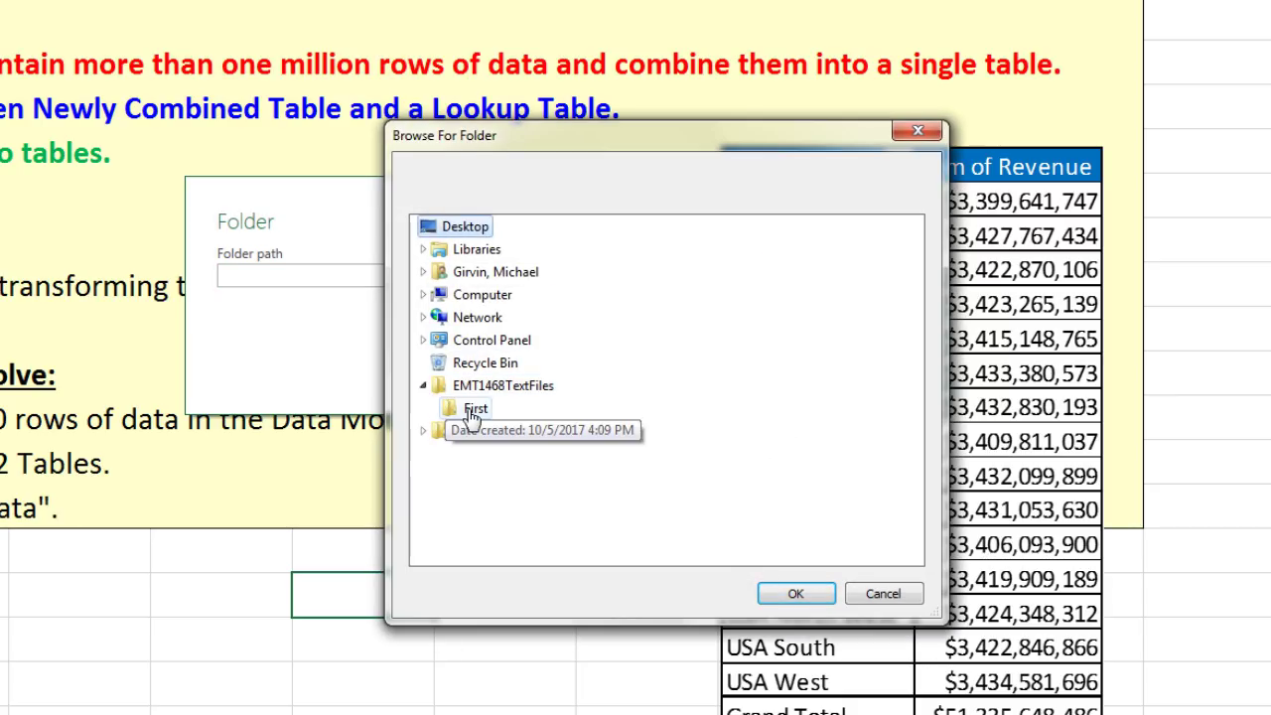
{"action": "left_click", "coordinate": [467, 409]}
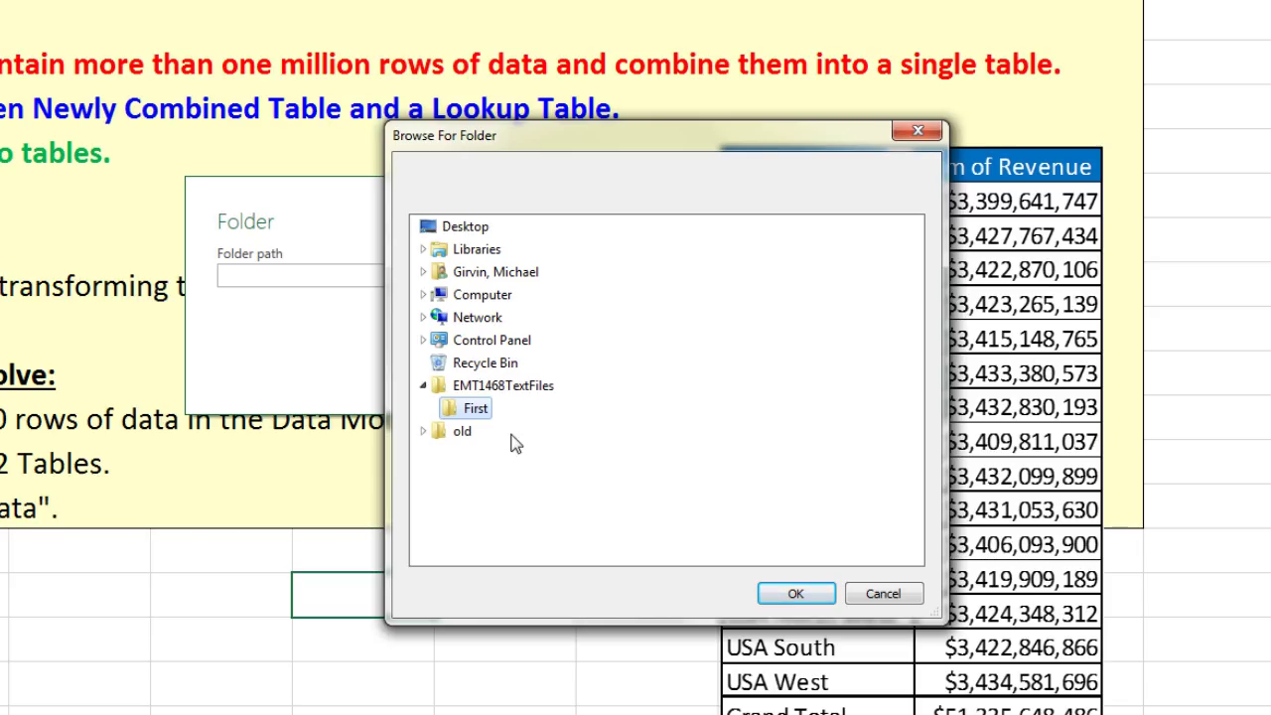
{"action": "left_click", "coordinate": [491, 390]}
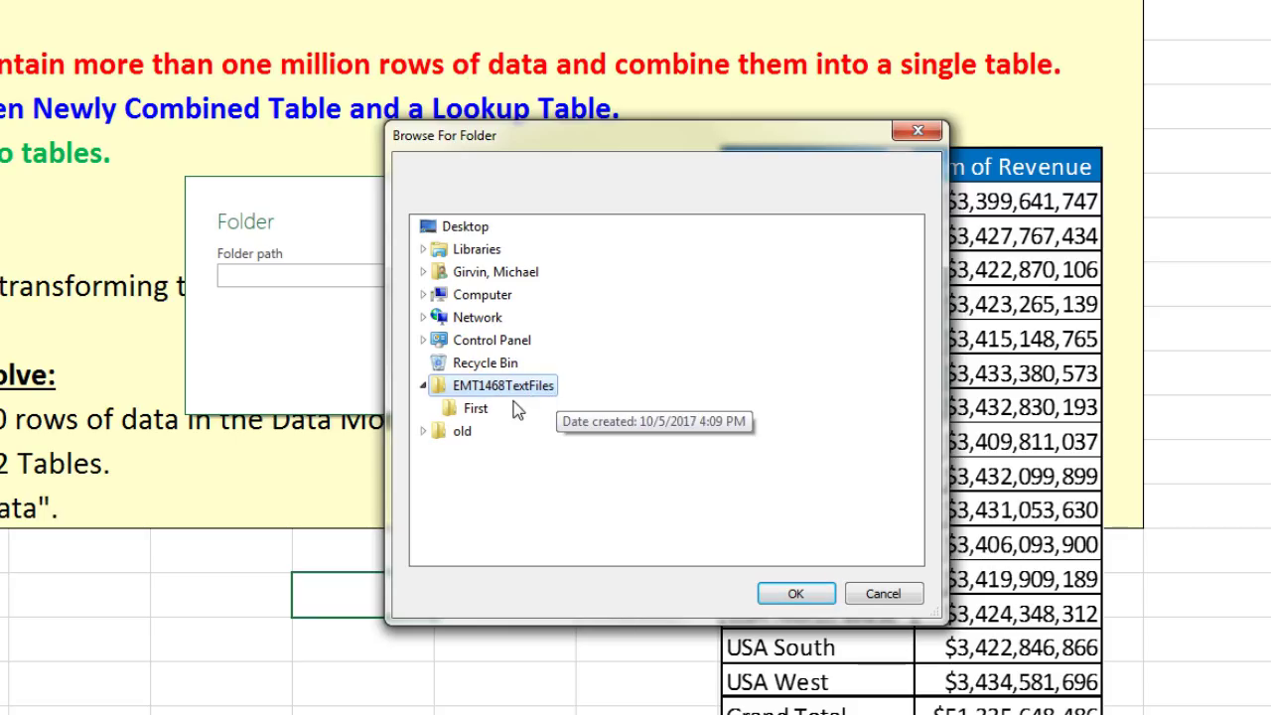
{"action": "left_click", "coordinate": [478, 408]}
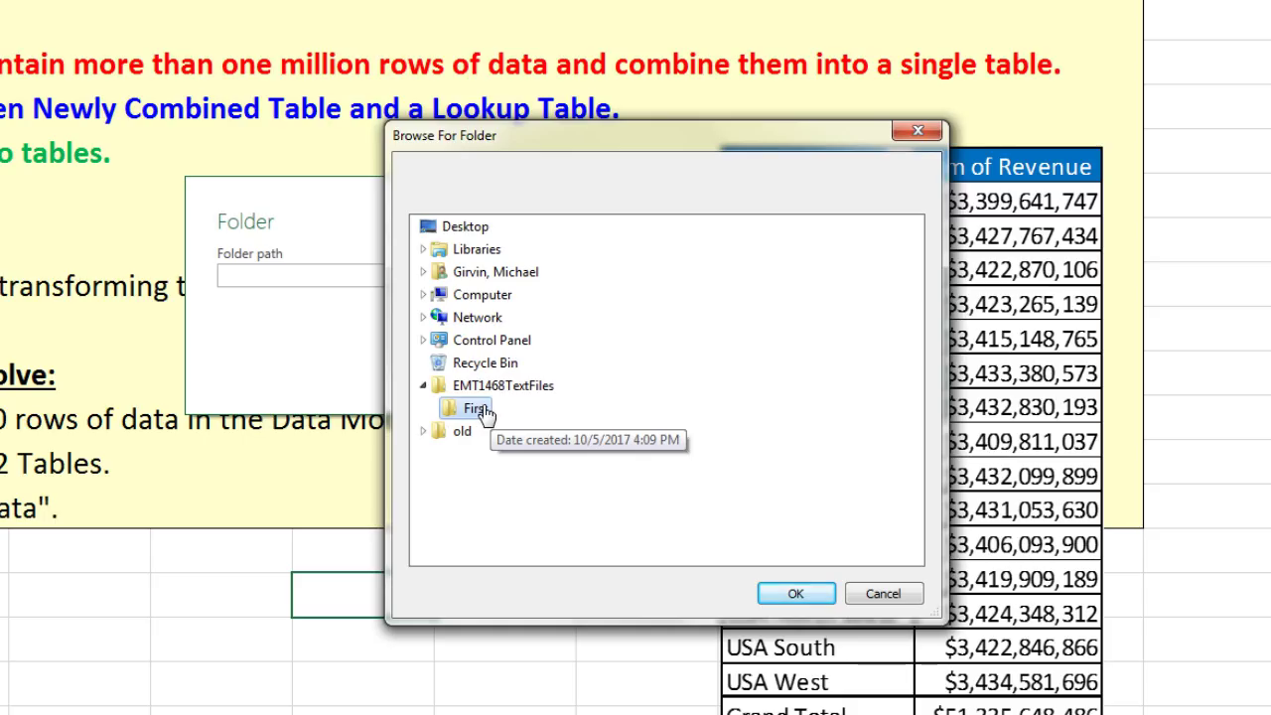
{"action": "left_click", "coordinate": [799, 594]}
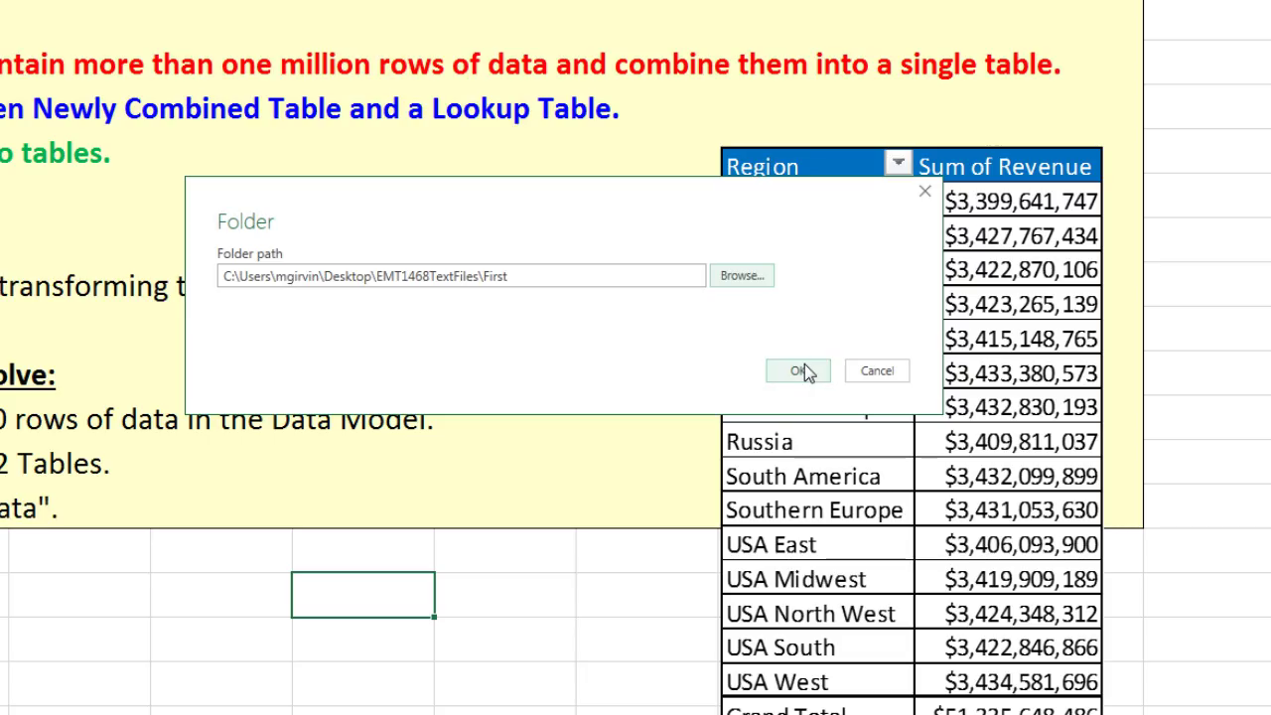
{"action": "left_click", "coordinate": [804, 369]}
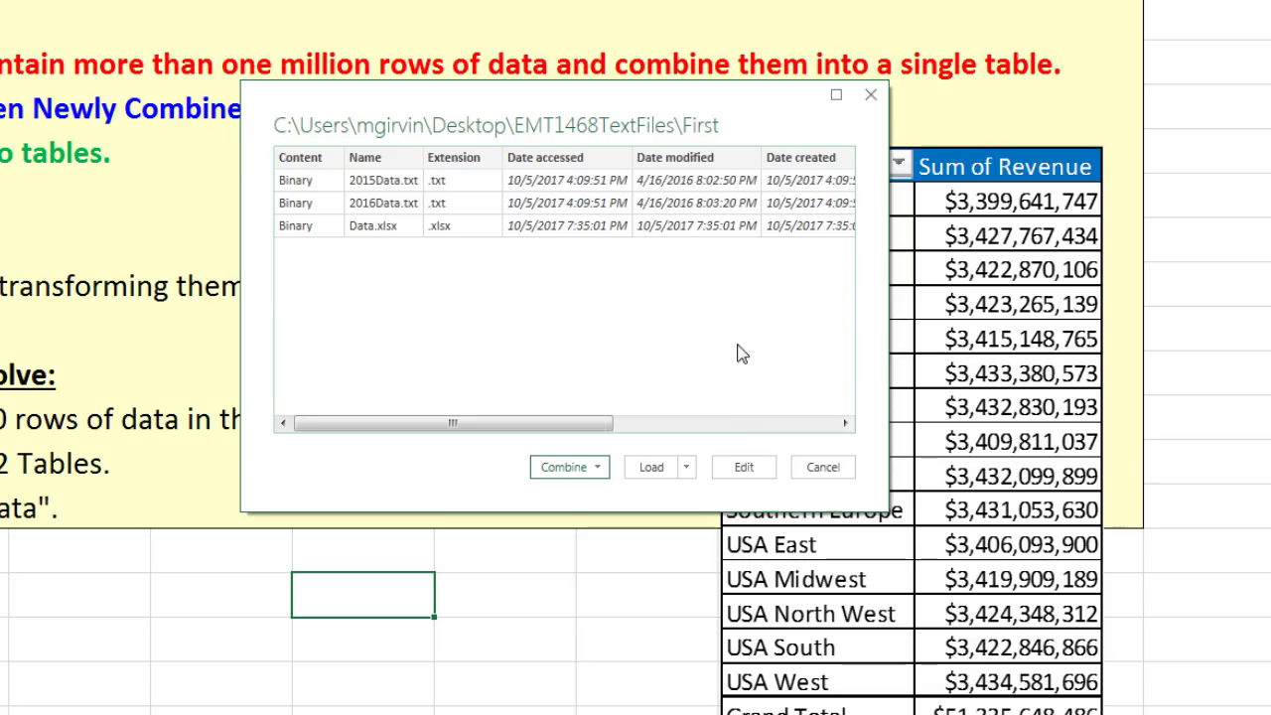
{"action": "left_click", "coordinate": [751, 473]}
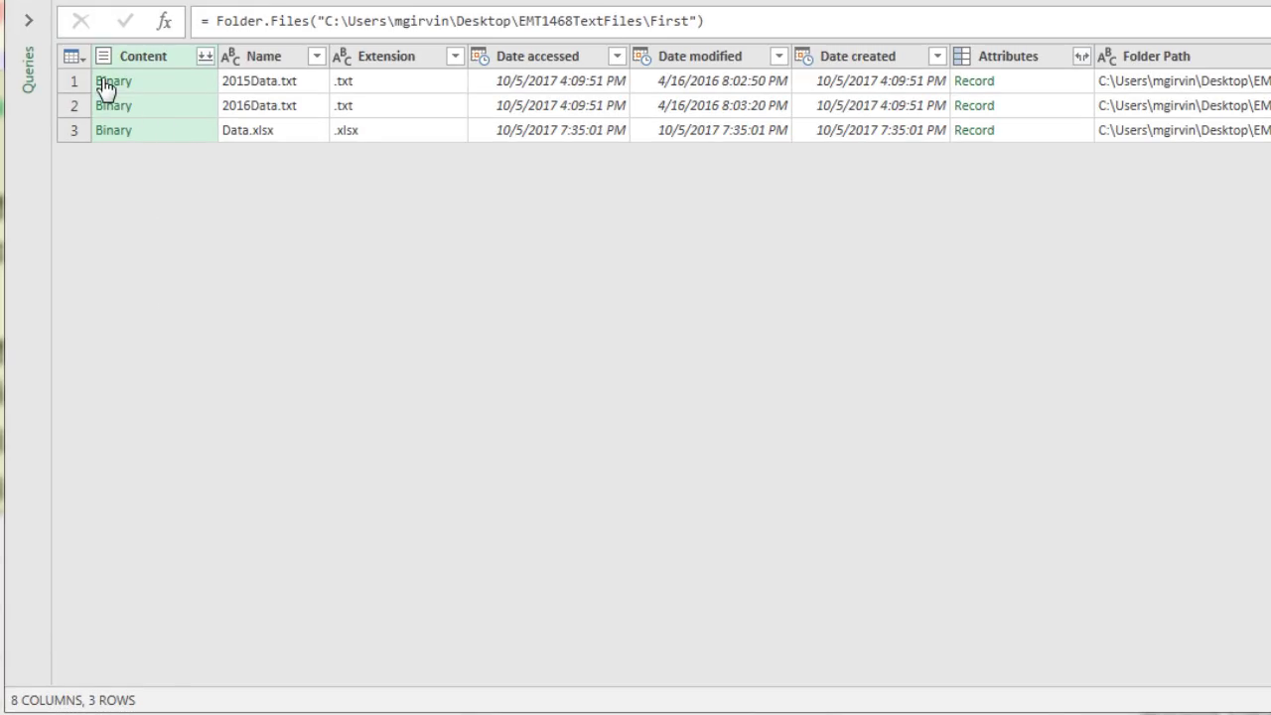
Preview the binary content of 2015Data.txt, 2016Data.txt and Data.xlsx in the Content column.
{"action": "left_click", "coordinate": [196, 90]}
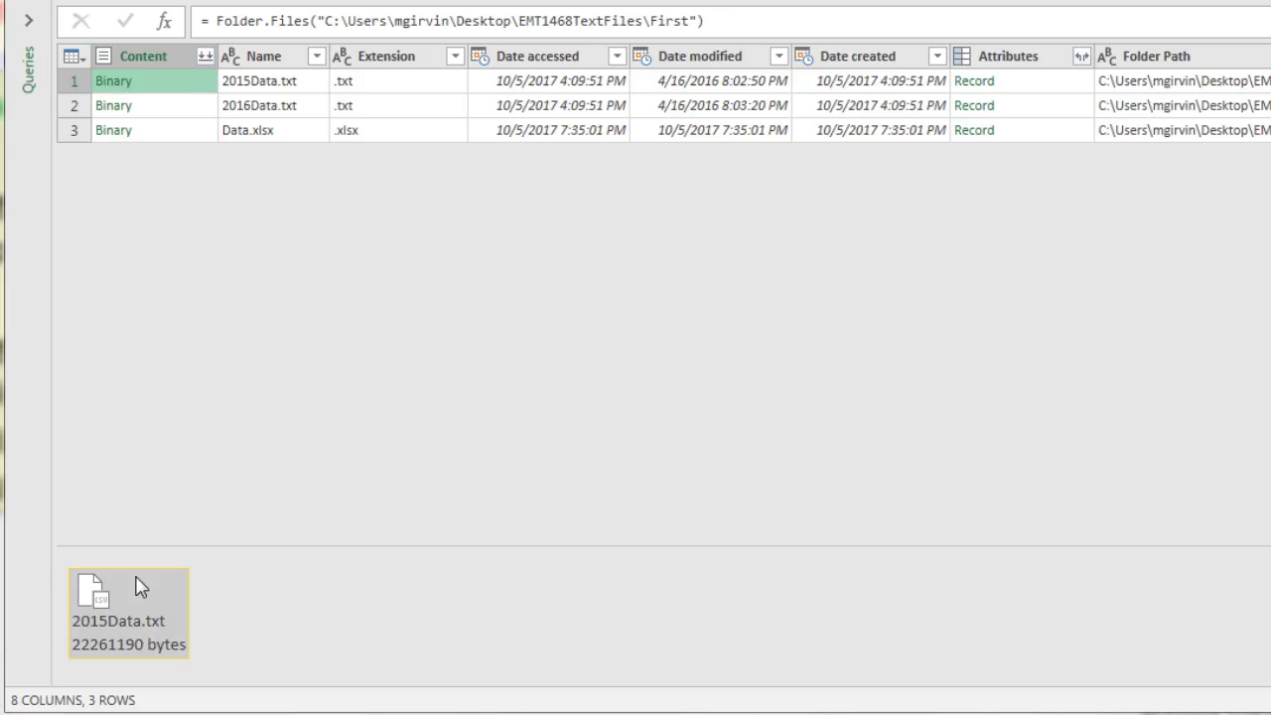
{"action": "left_click", "coordinate": [192, 107]}
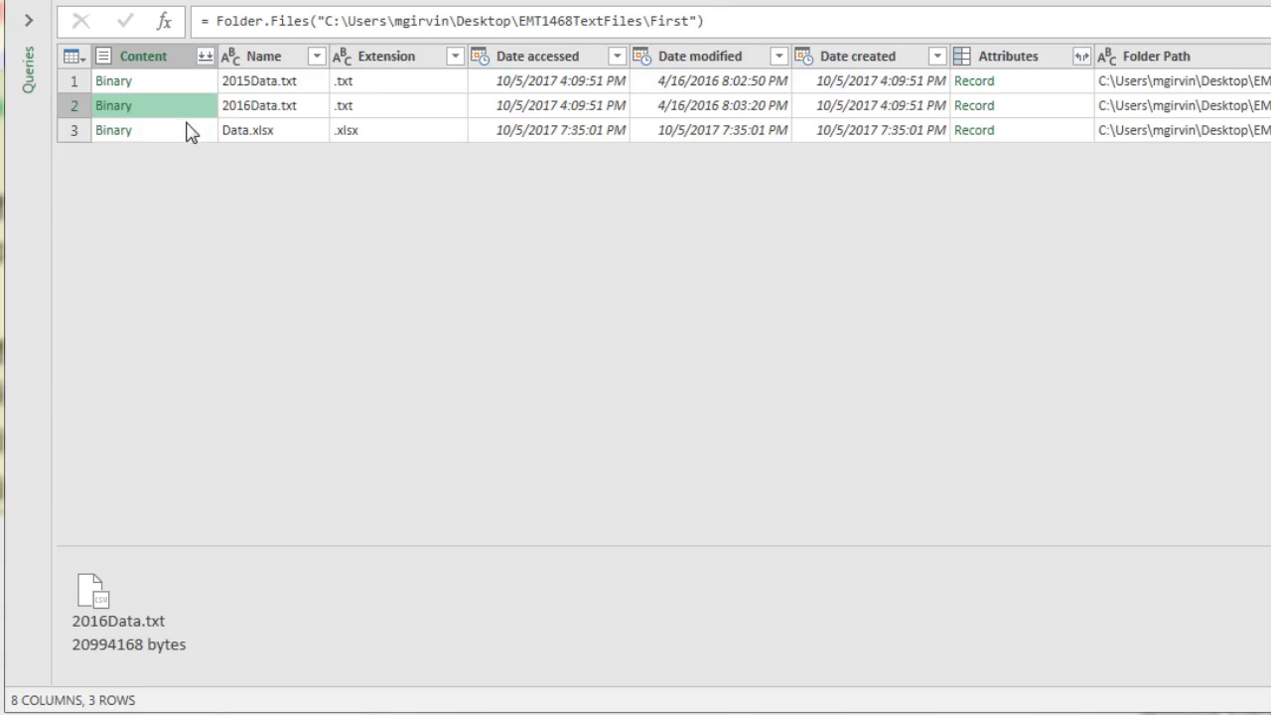
{"action": "left_click", "coordinate": [190, 133]}
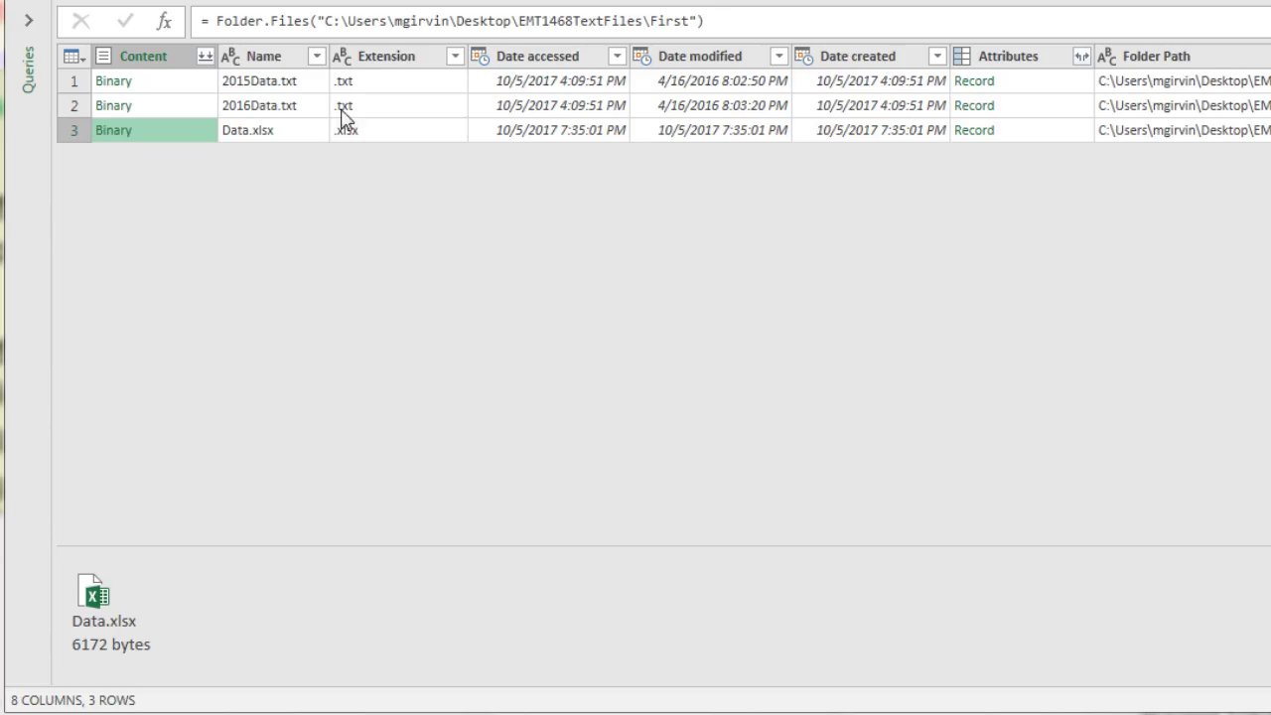
Transform the Extension column's text to lowercase.
{"action": "left_click", "coordinate": [382, 58]}
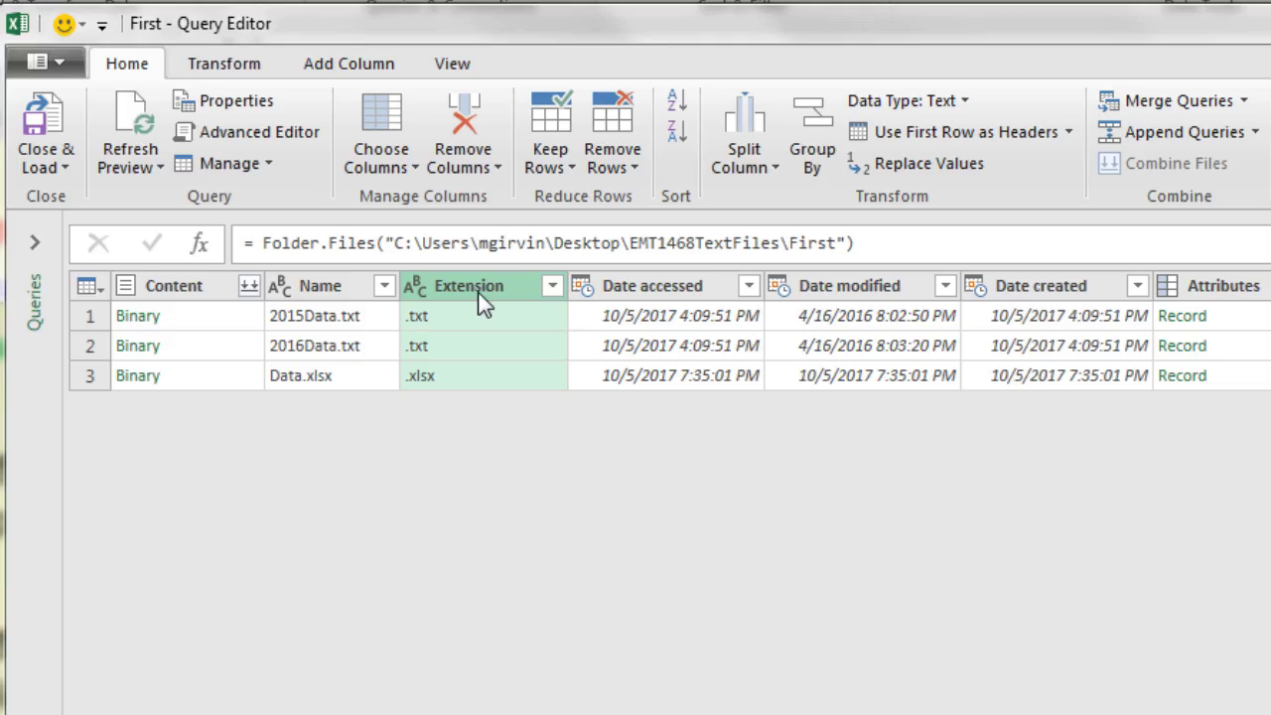
{"action": "left_click", "coordinate": [221, 62]}
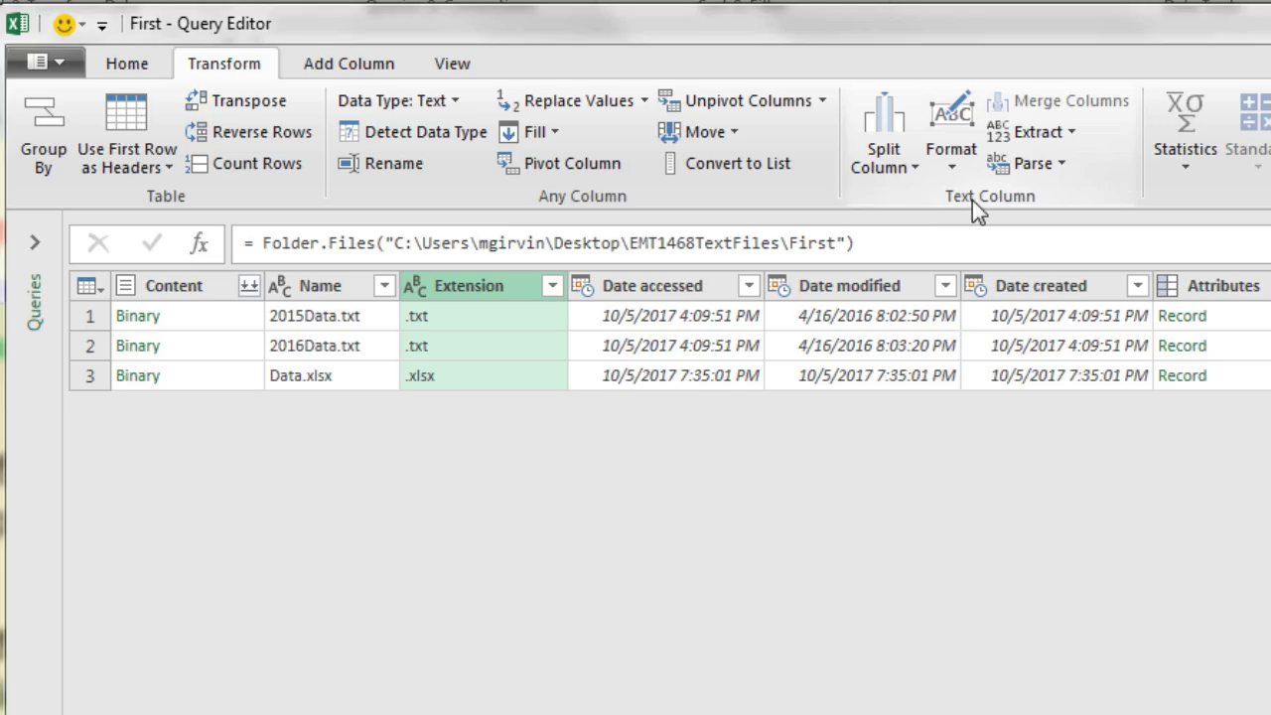
{"action": "left_click", "coordinate": [953, 173]}
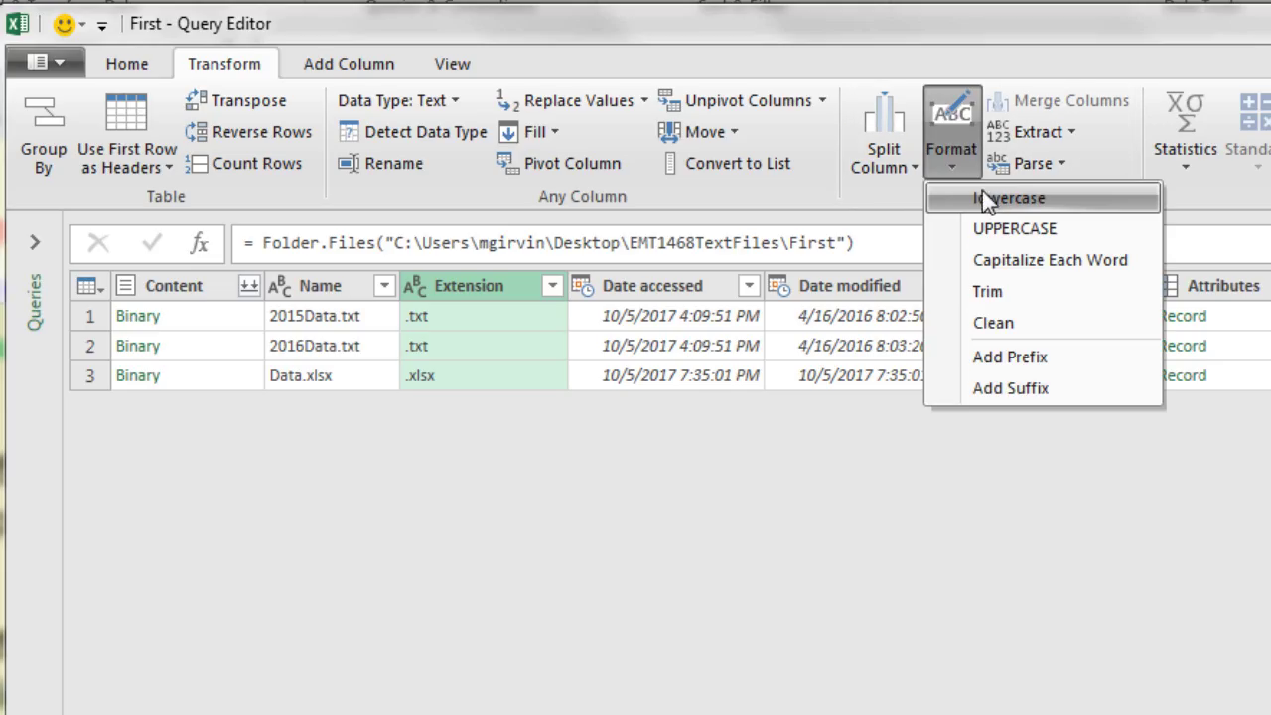
{"action": "right_click", "coordinate": [458, 286]}
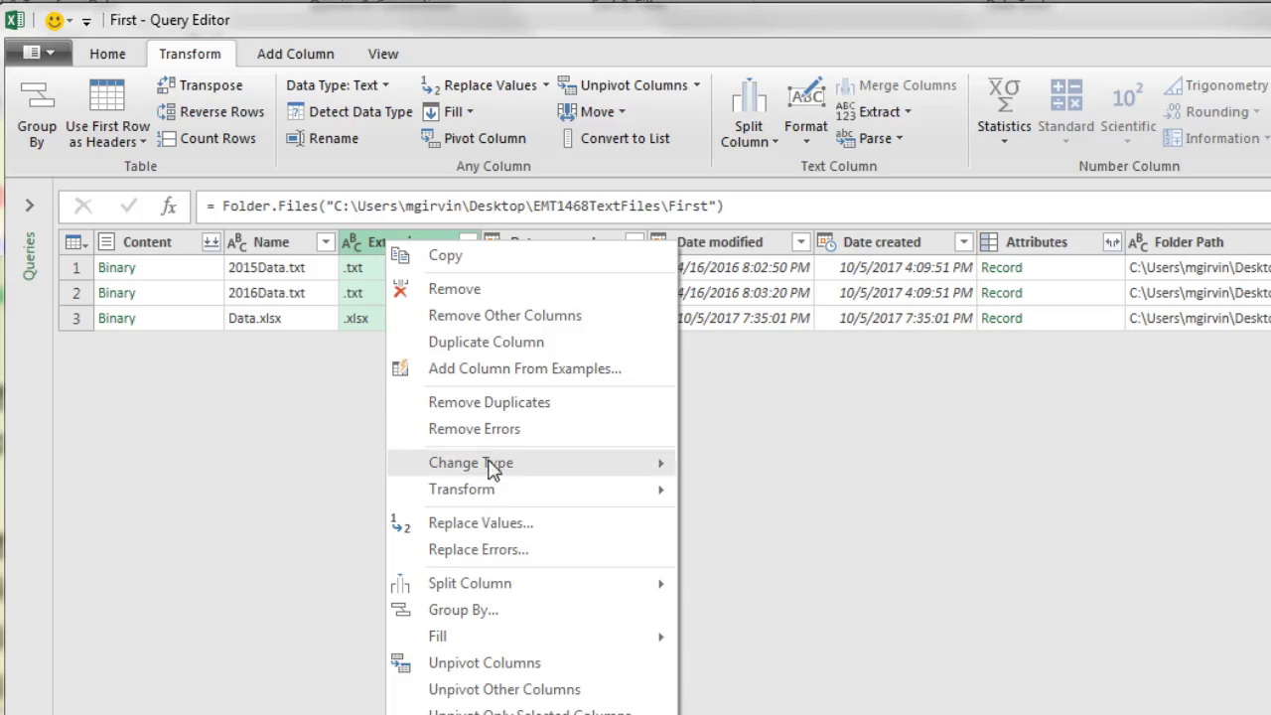
{"action": "mouse_move", "coordinate": [511, 494]}
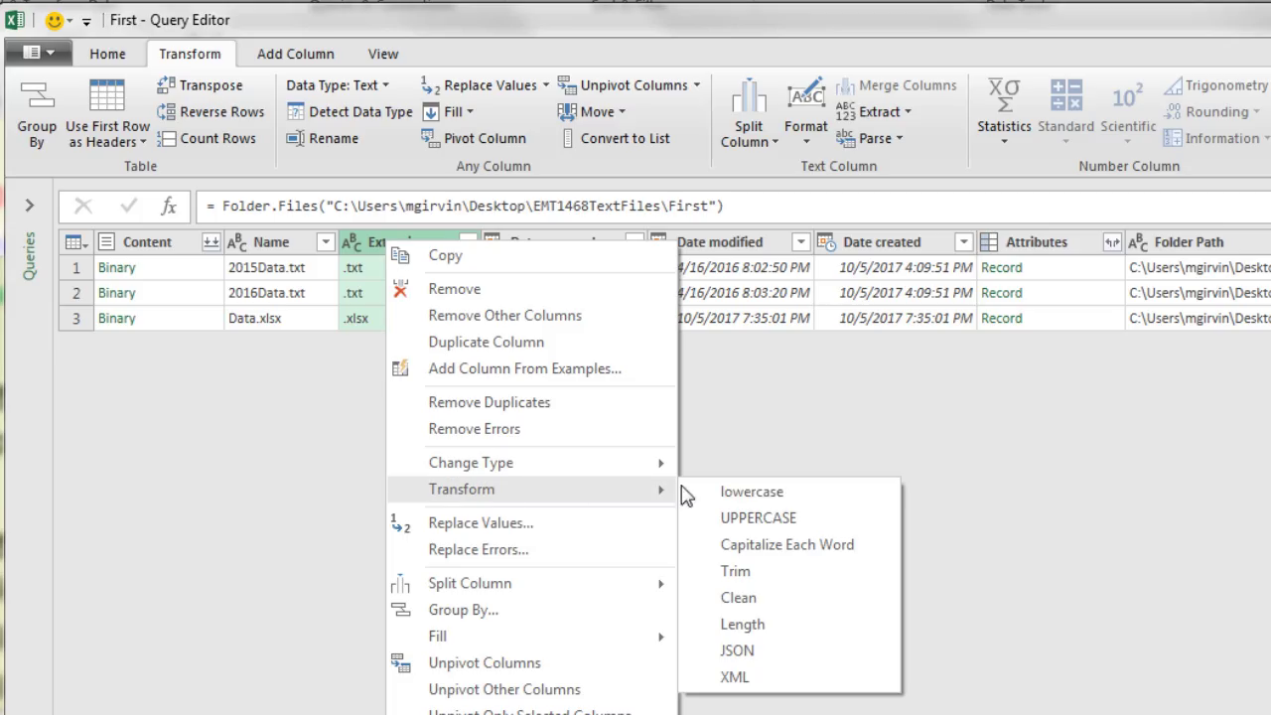
{"action": "left_click", "coordinate": [756, 500]}
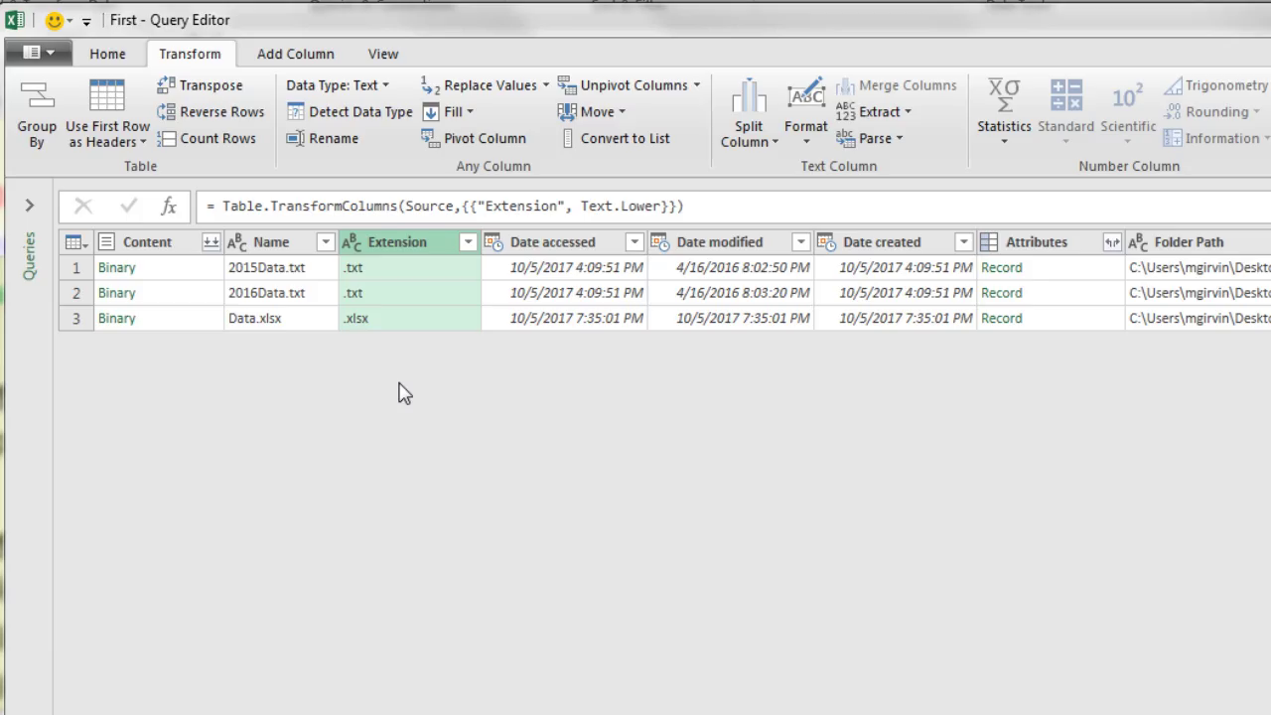
Filter the Extension column to exclude .xlsx files, and remove all columns other than Content.
{"action": "left_click", "coordinate": [467, 246]}
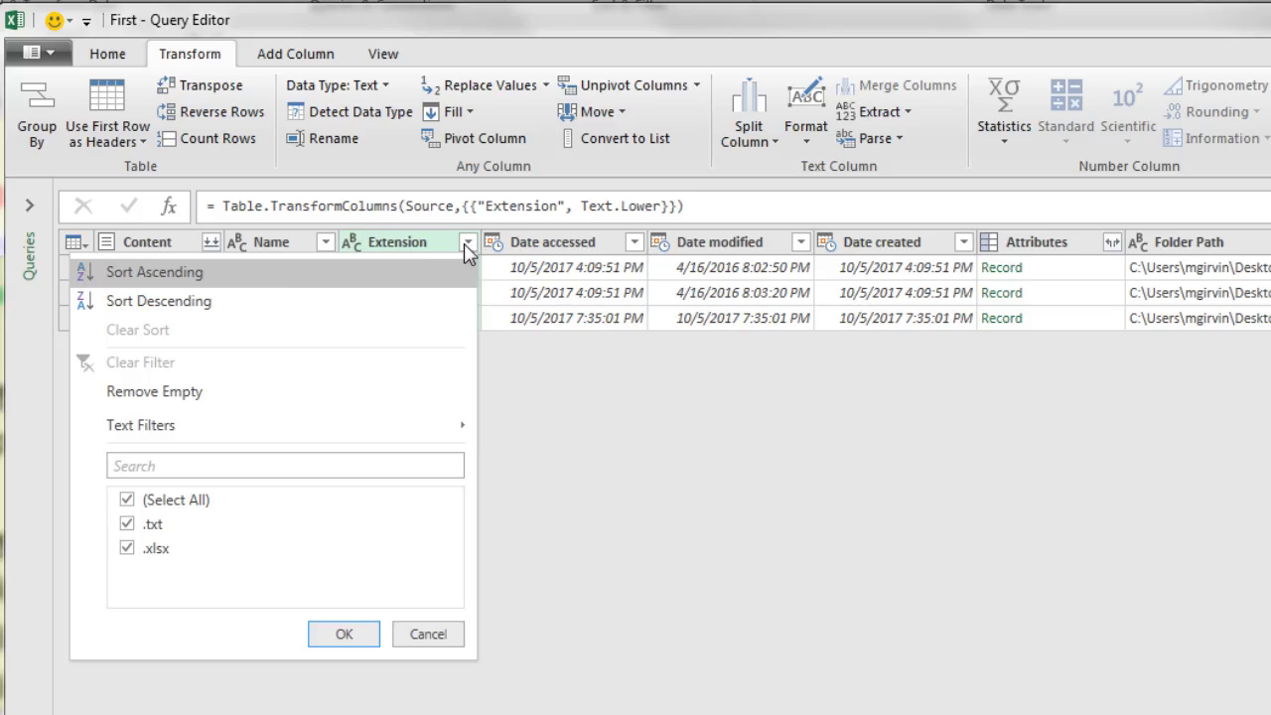
{"action": "left_click", "coordinate": [126, 551]}
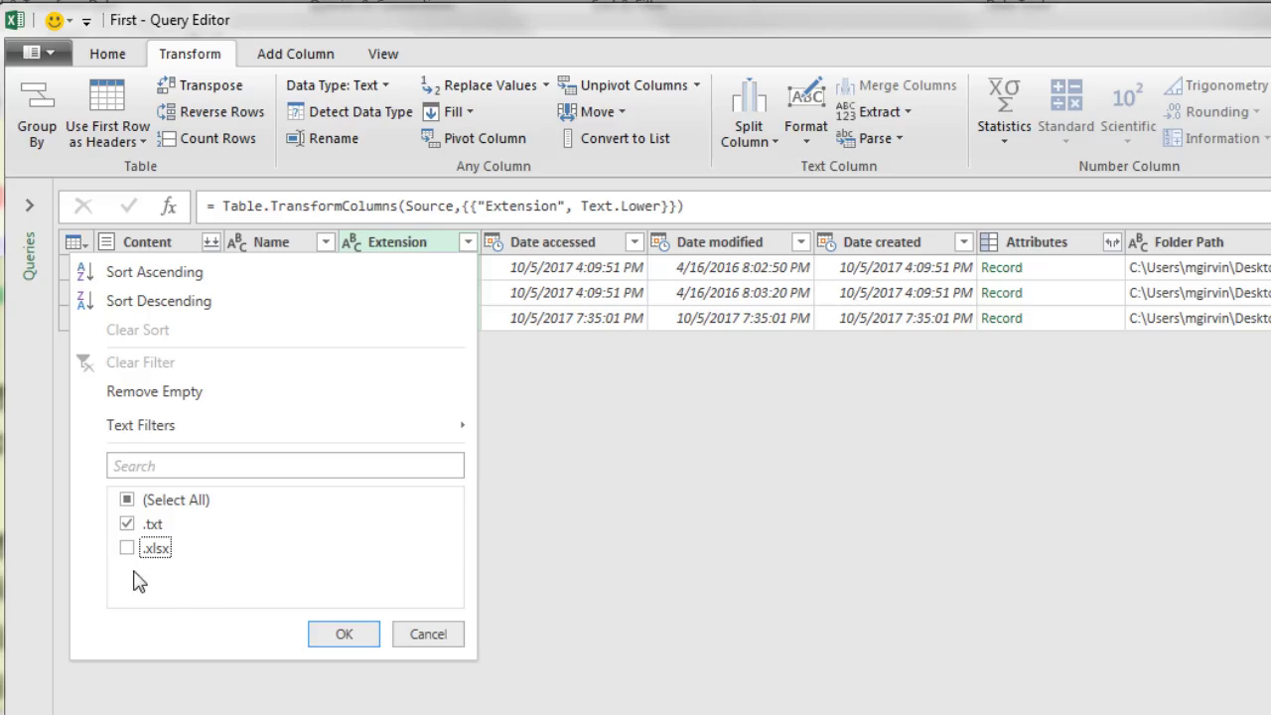
{"action": "left_click", "coordinate": [339, 639]}
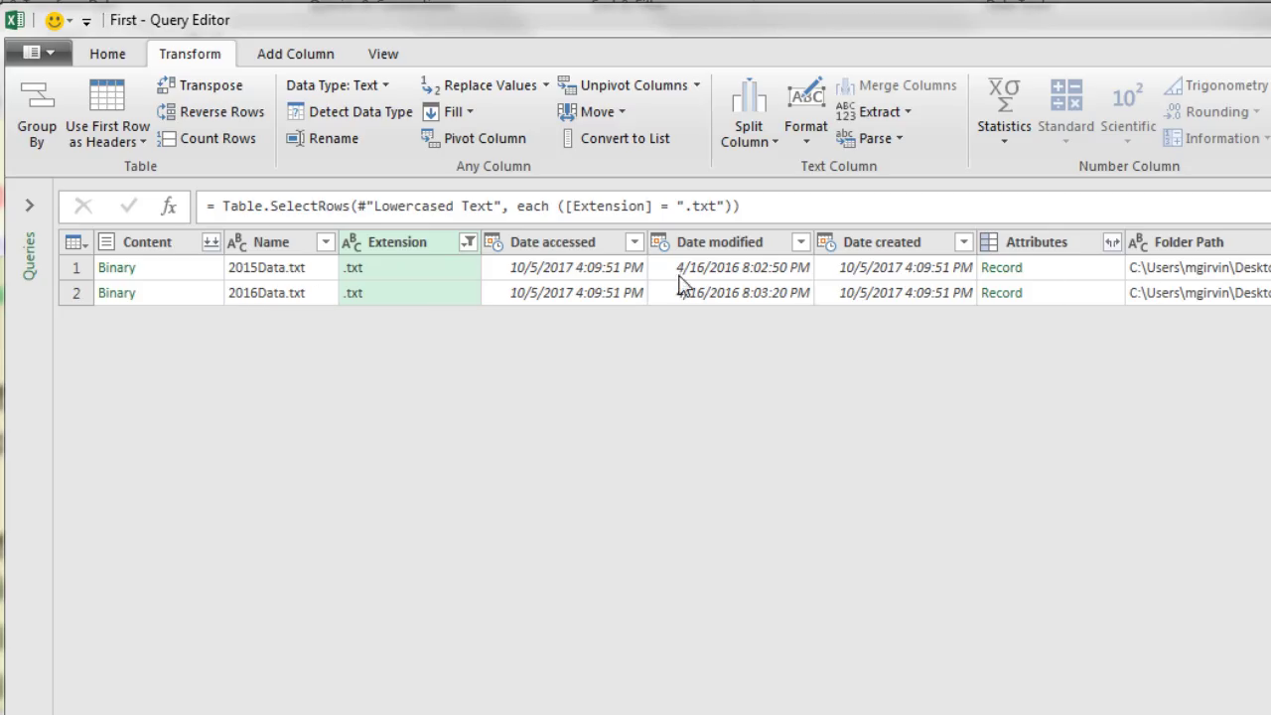
{"action": "left_click", "coordinate": [154, 250]}
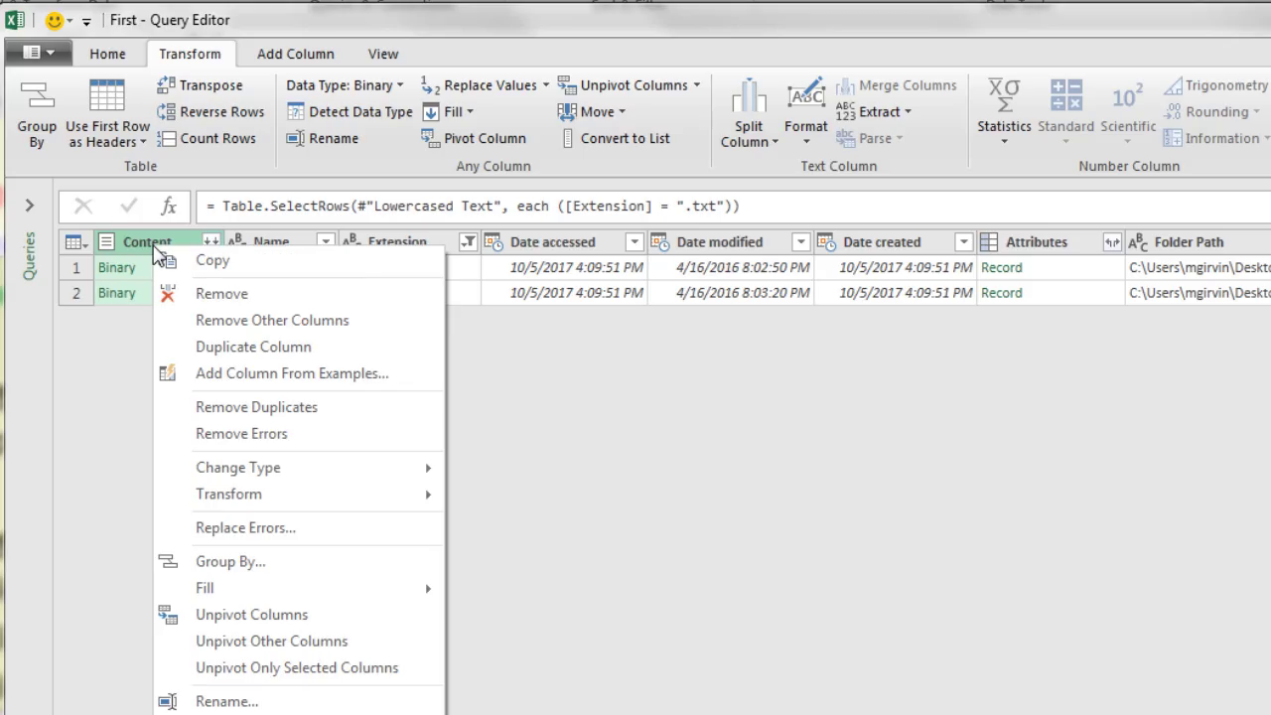
{"action": "left_click", "coordinate": [283, 328]}
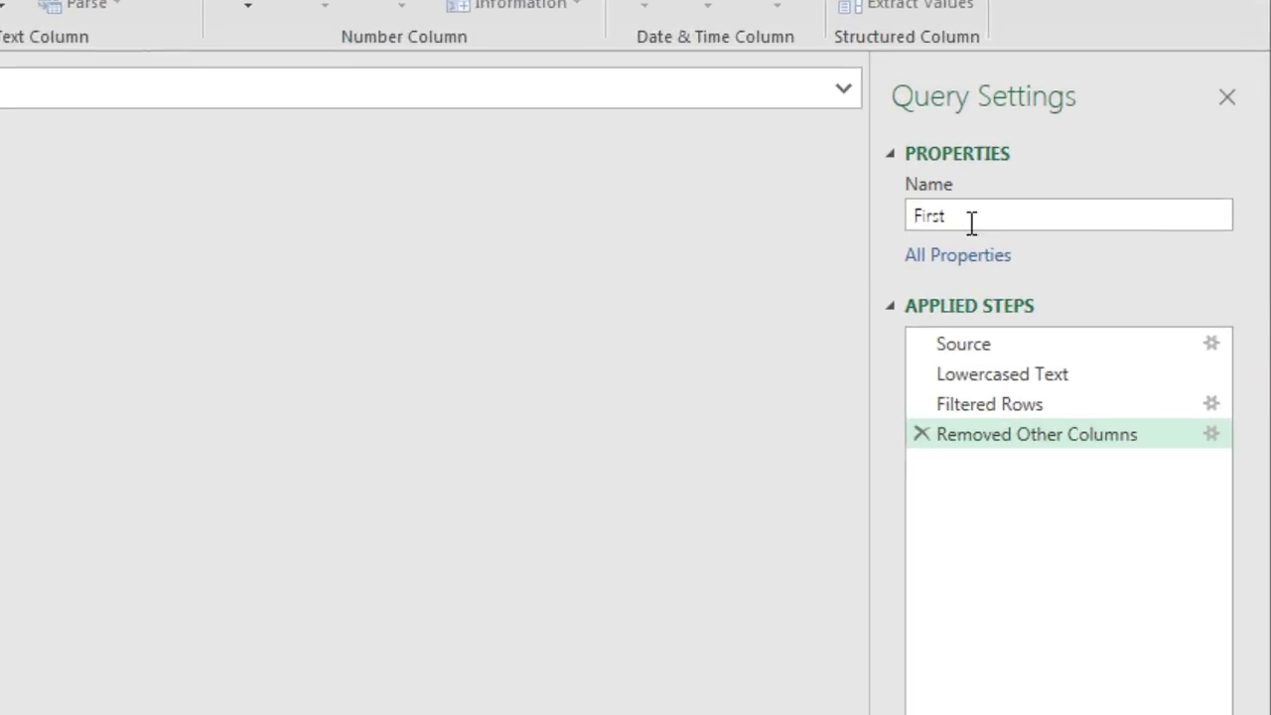
Rename the query as FinalSalesTable.
{"action": "left_click_drag", "start_coordinate": [870, 213], "coordinate": [773, 211]}
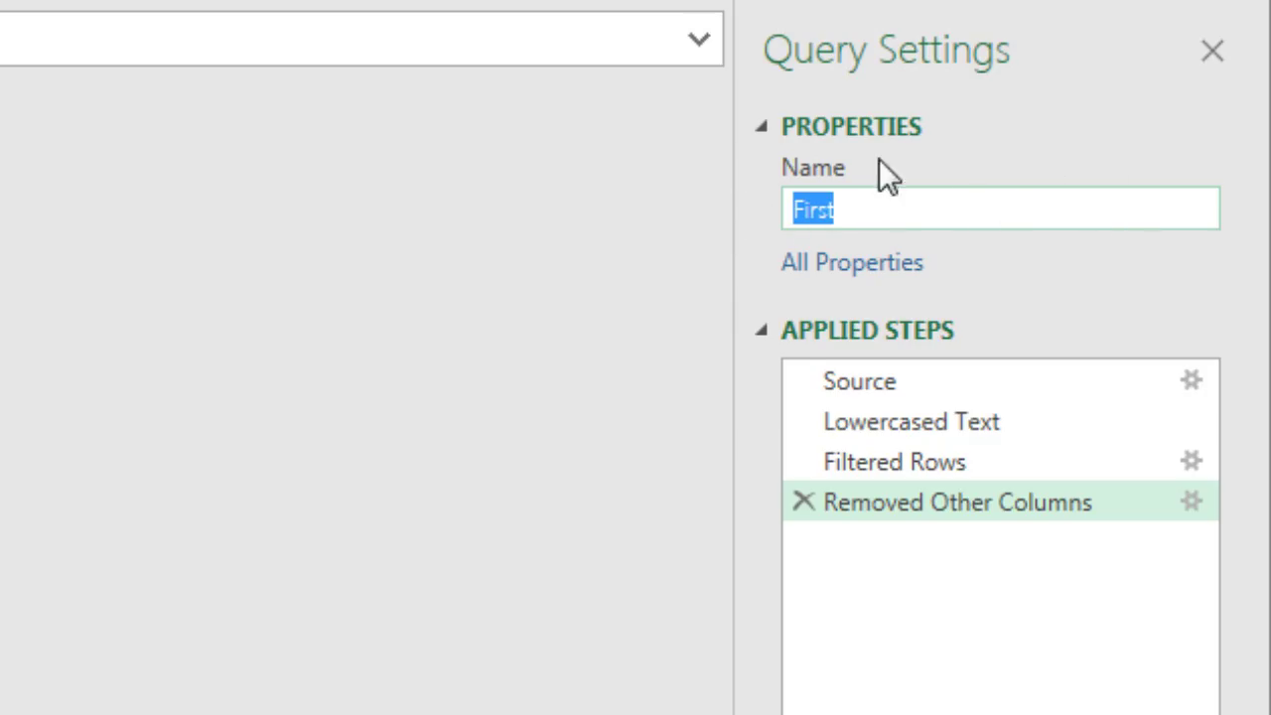
{"action": "type", "text": "FinalSalesTable"}
{"action": "key", "text": "Return"}
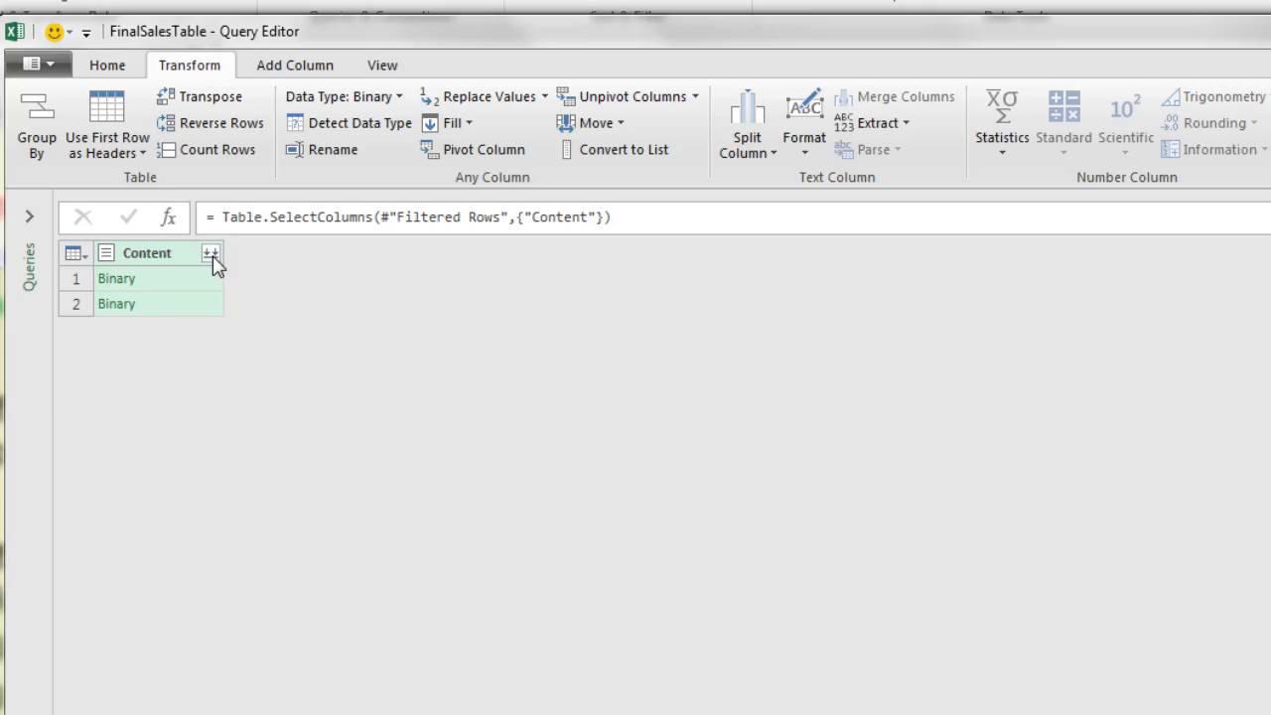
Combine the binary files in the Content column, using the first file as the example and Tab as the delimiter.
{"action": "left_click", "coordinate": [213, 257]}
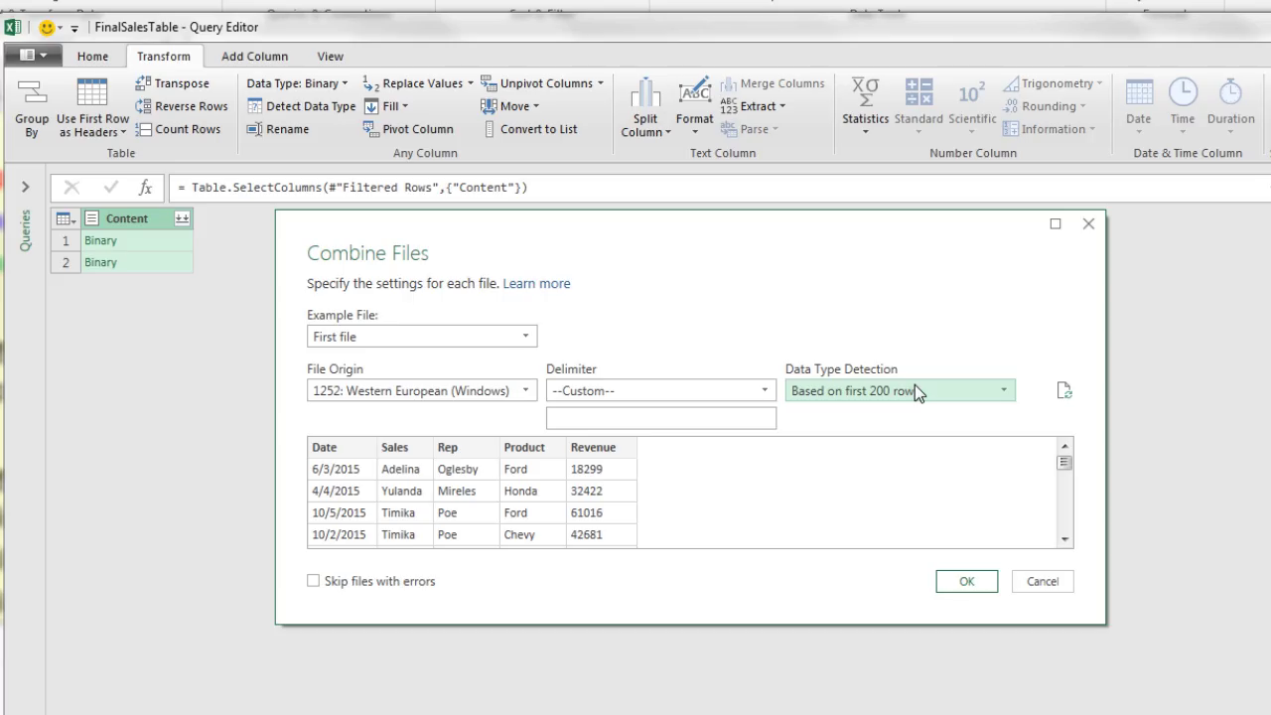
{"action": "left_click", "coordinate": [525, 392]}
{"action": "left_click", "coordinate": [525, 391]}
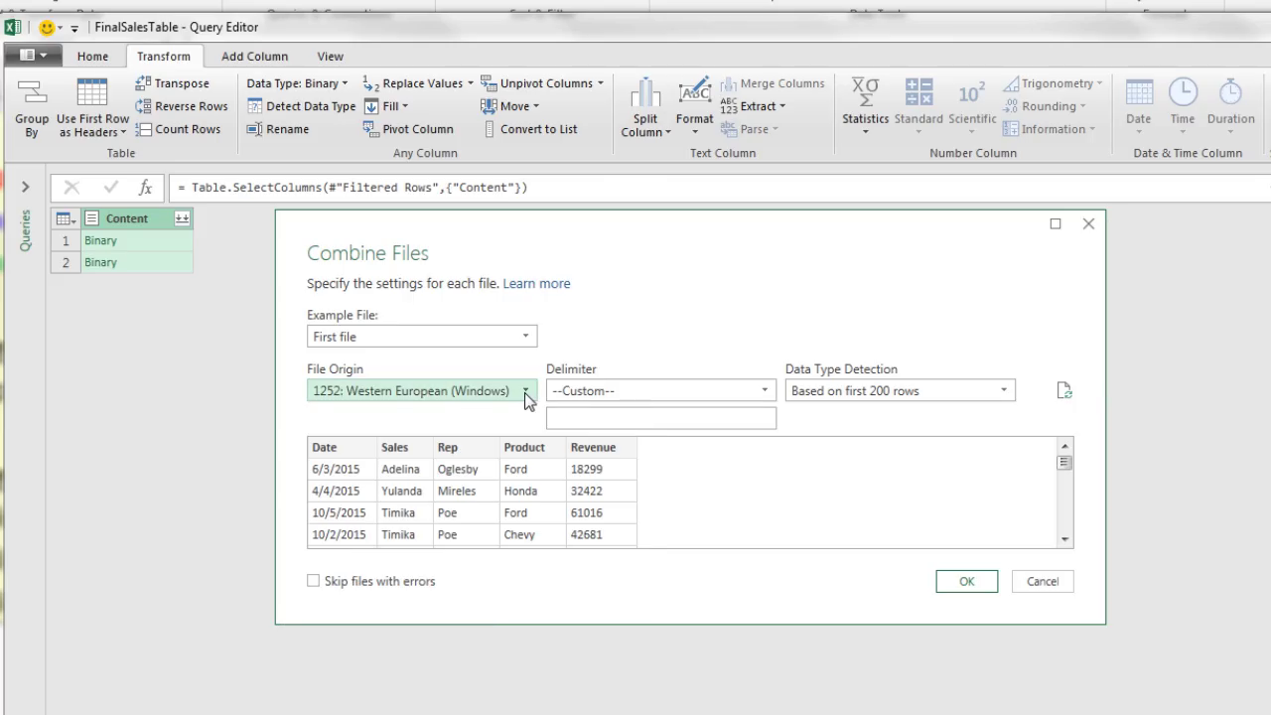
{"action": "left_click", "coordinate": [768, 390]}
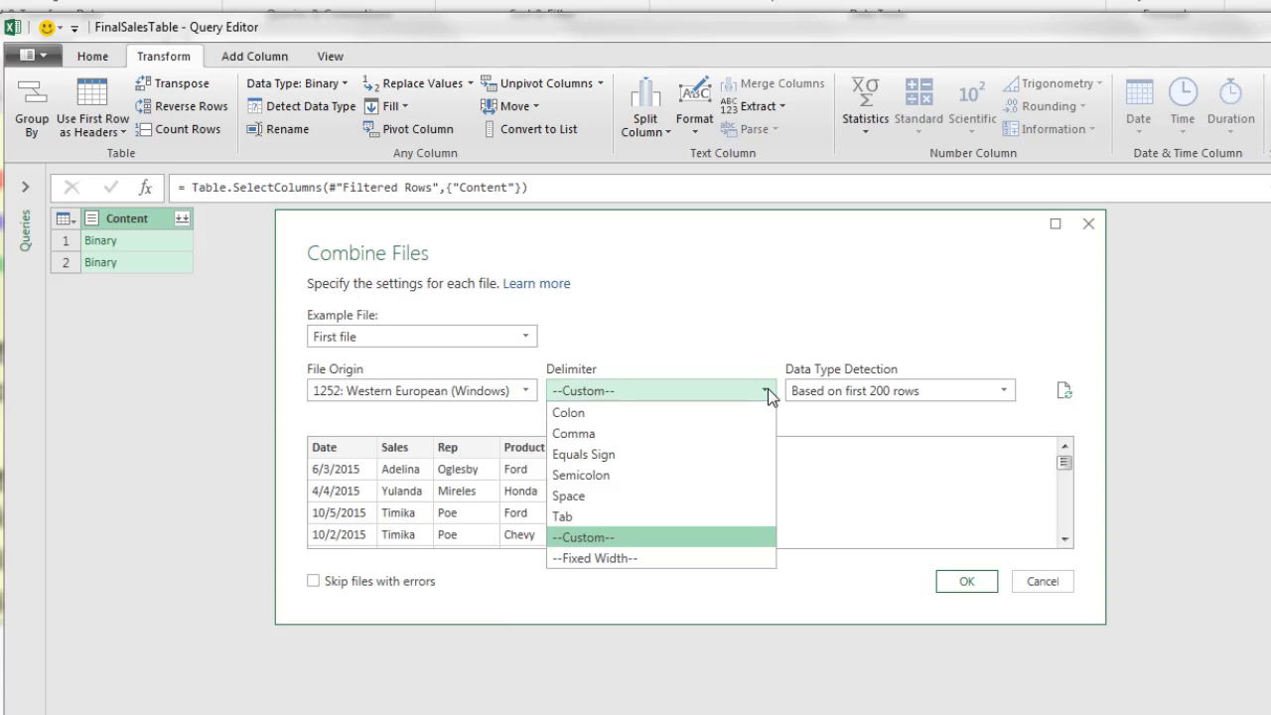
{"action": "left_click", "coordinate": [612, 511]}
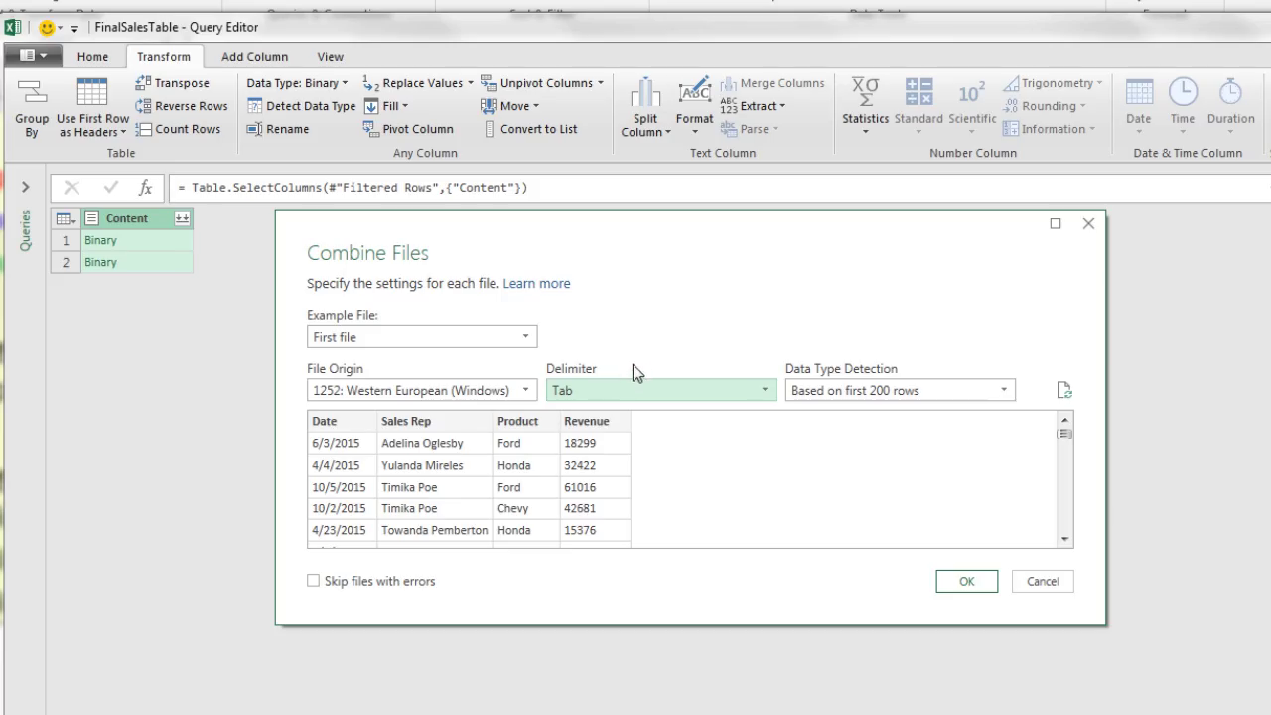
{"action": "left_click", "coordinate": [967, 586]}
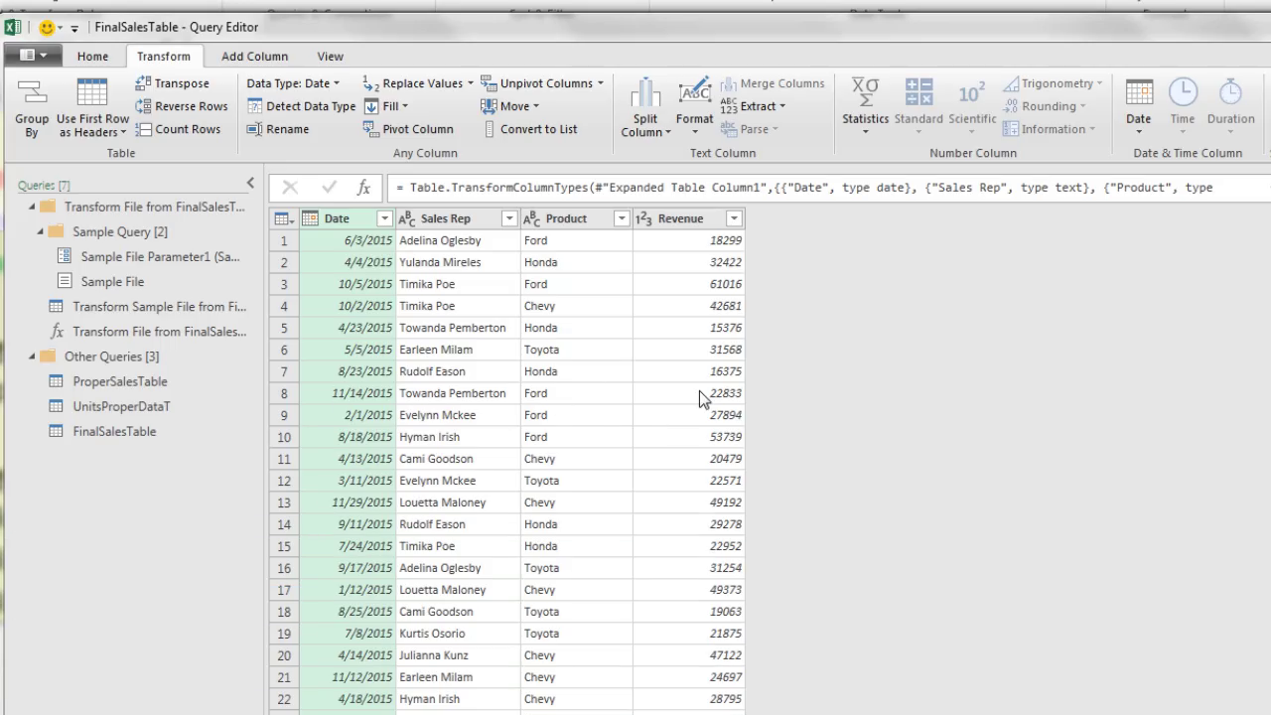
Examine the combined table's Product filter values and the generated sample file, sample transformation and function queries.
{"action": "left_click", "coordinate": [620, 218]}
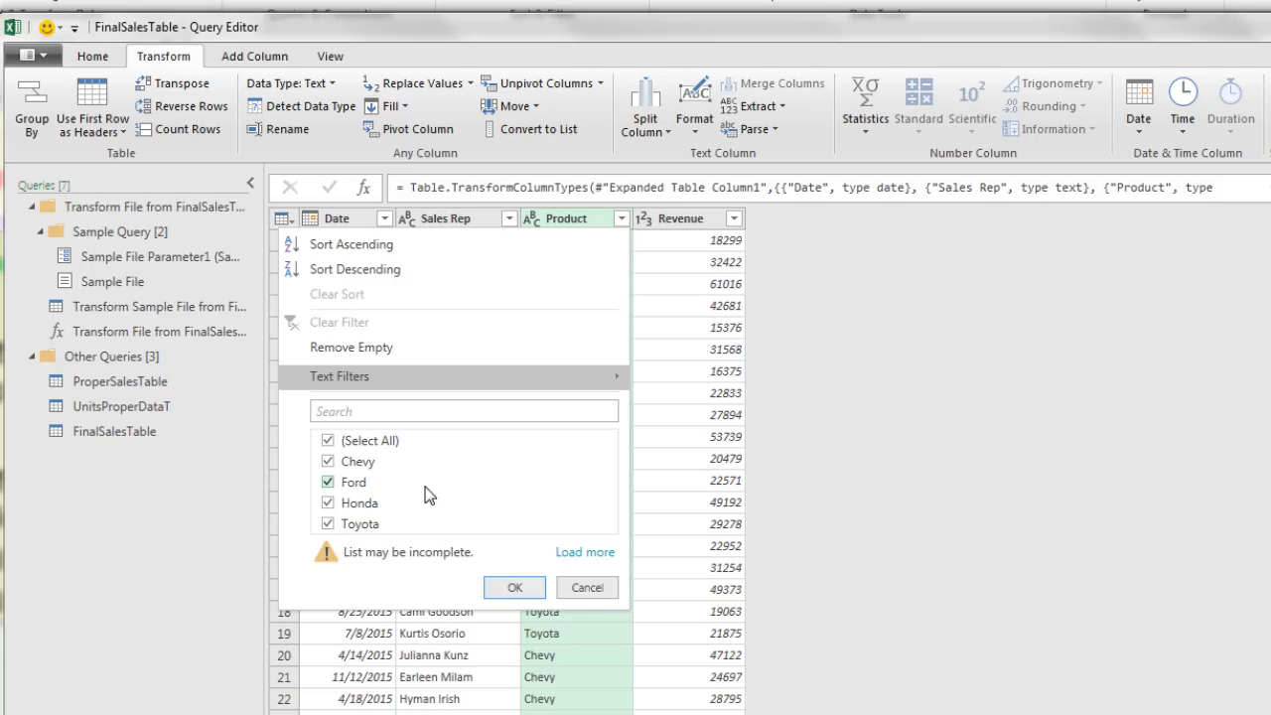
{"action": "key", "text": "Escape"}
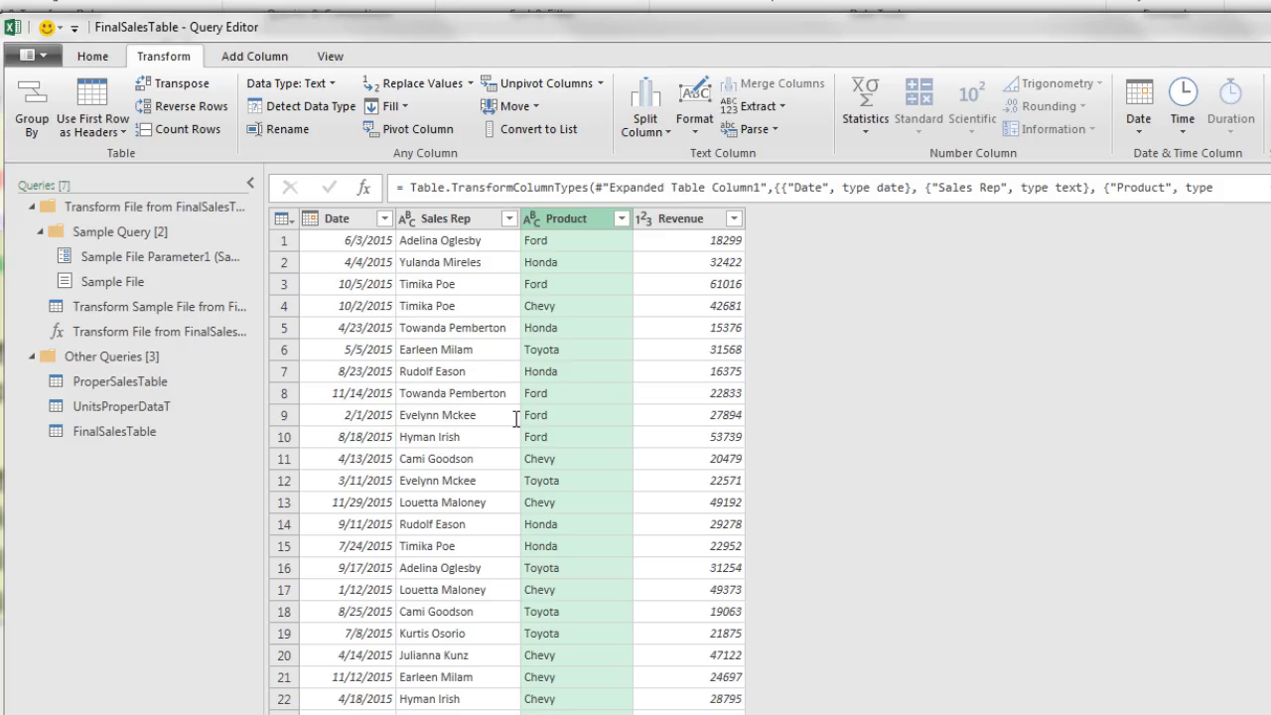
{"action": "left_click", "coordinate": [135, 282]}
{"action": "left_click", "coordinate": [137, 308]}
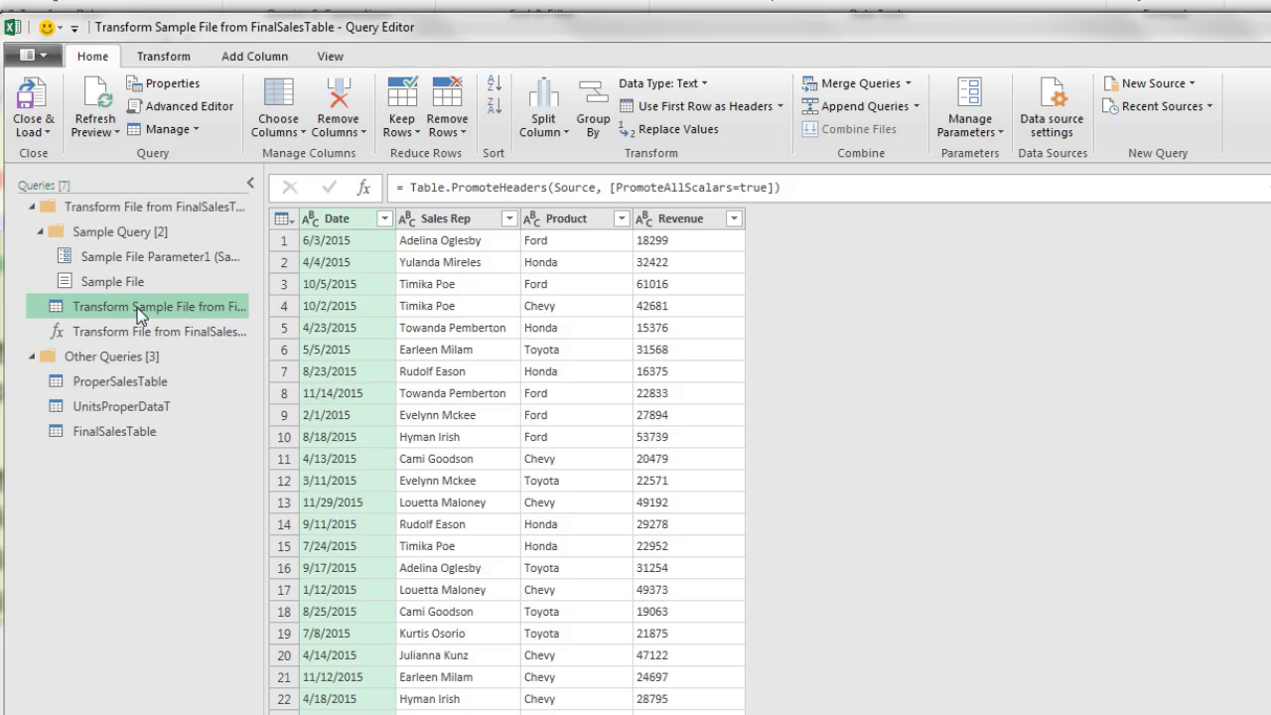
{"action": "left_click", "coordinate": [133, 334]}
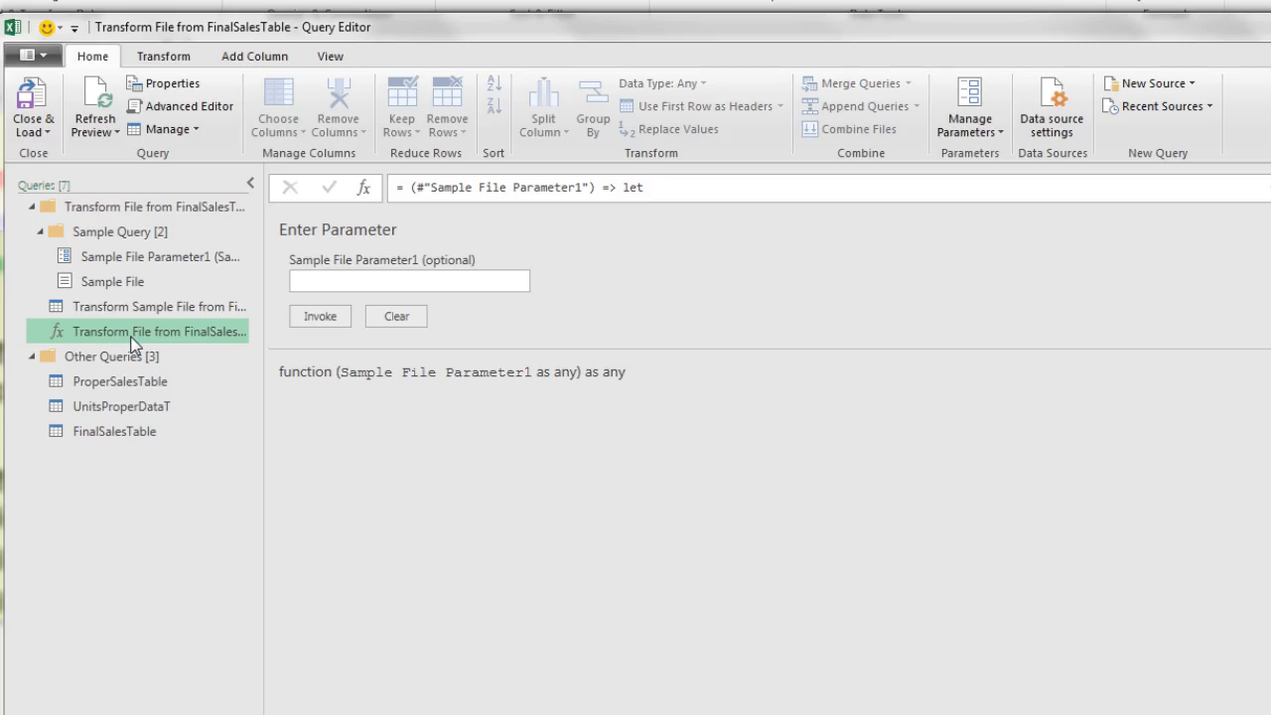
Change the data type of FinalSalesTable's Revenue column to Currency, replacing the existing type conversion.
{"action": "left_click", "coordinate": [88, 437]}
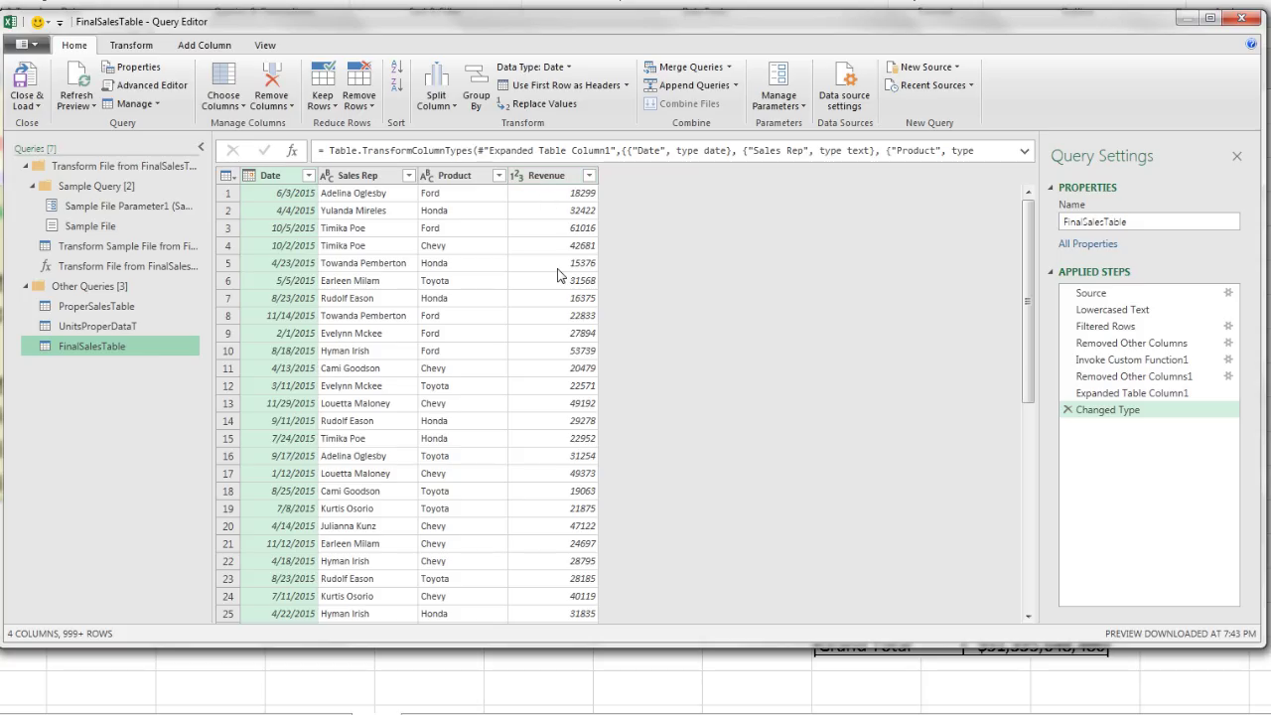
{"action": "left_click", "coordinate": [517, 177]}
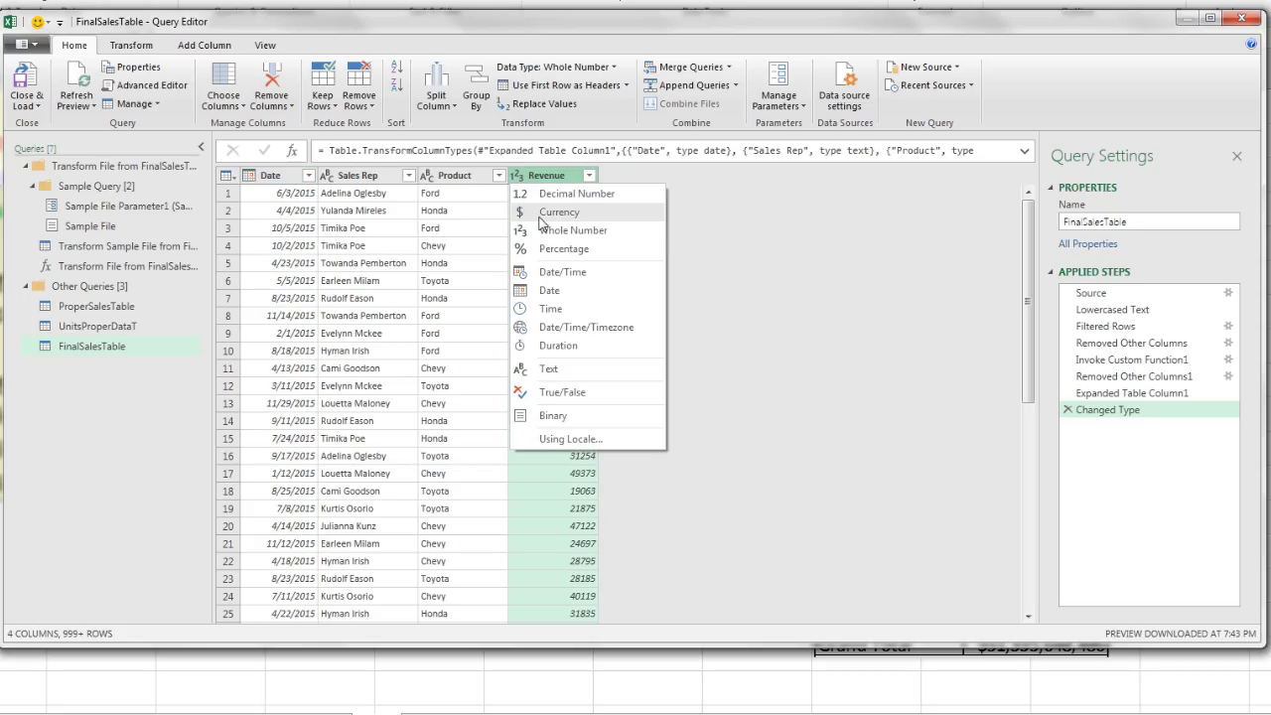
{"action": "left_click", "coordinate": [541, 215]}
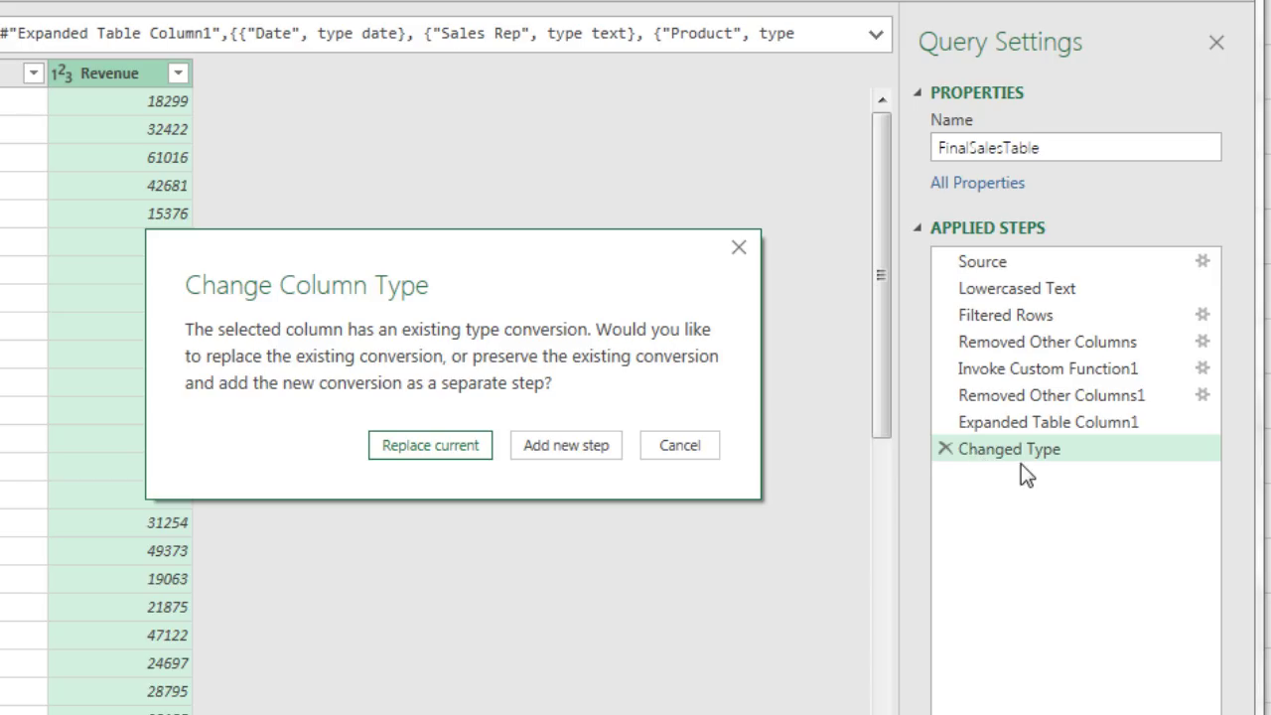
{"action": "left_click", "coordinate": [410, 454]}
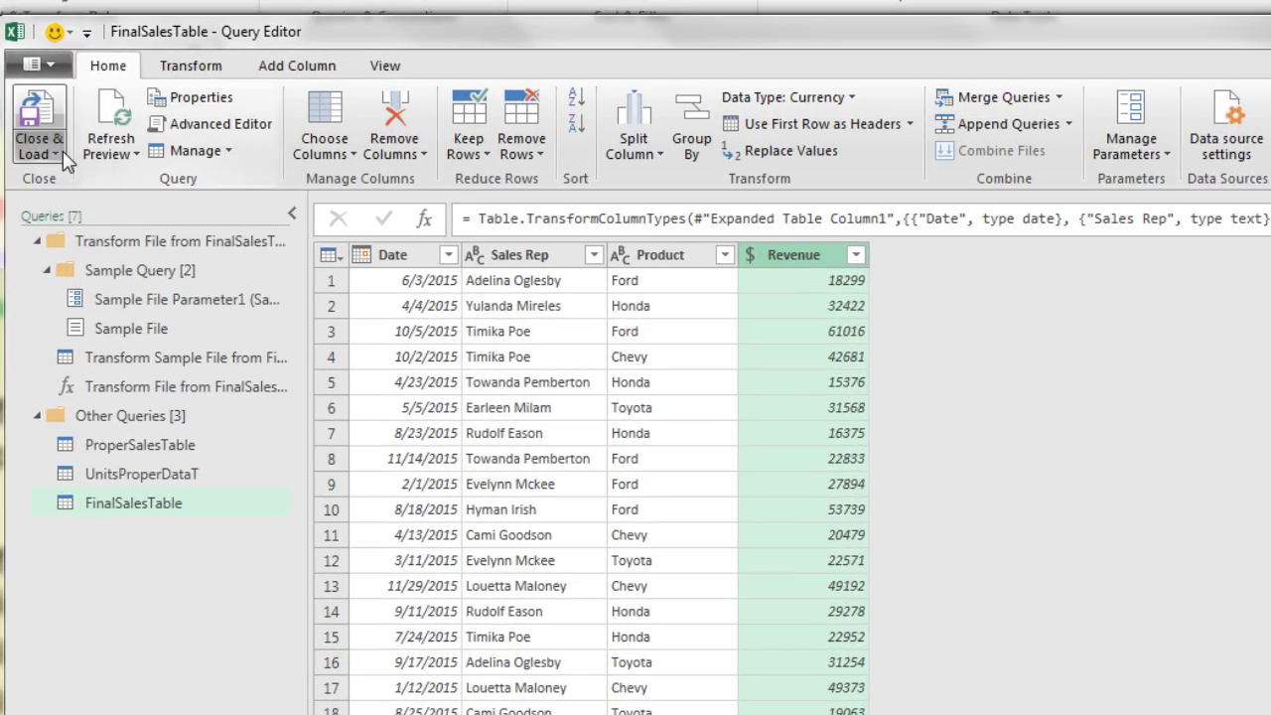
Load FinalSalesTable as a connection only and add its data to the Data Model.
{"action": "left_click", "coordinate": [57, 155]}
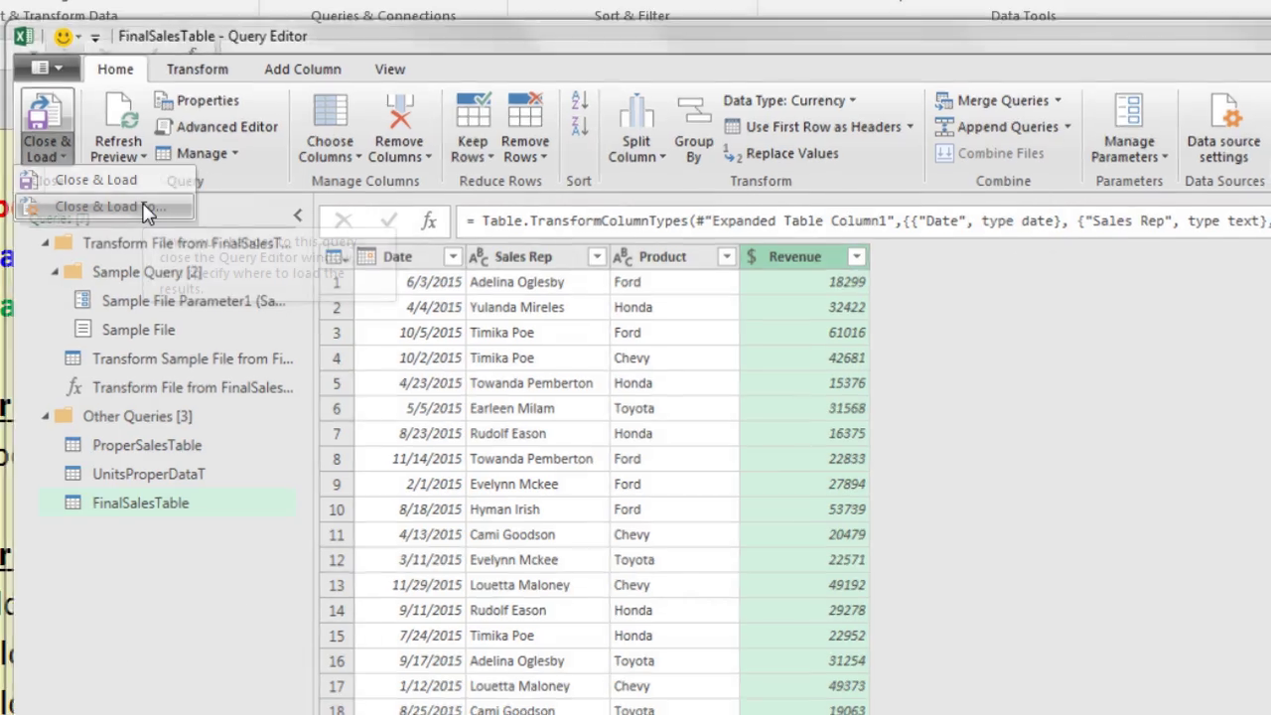
{"action": "left_click", "coordinate": [147, 211]}
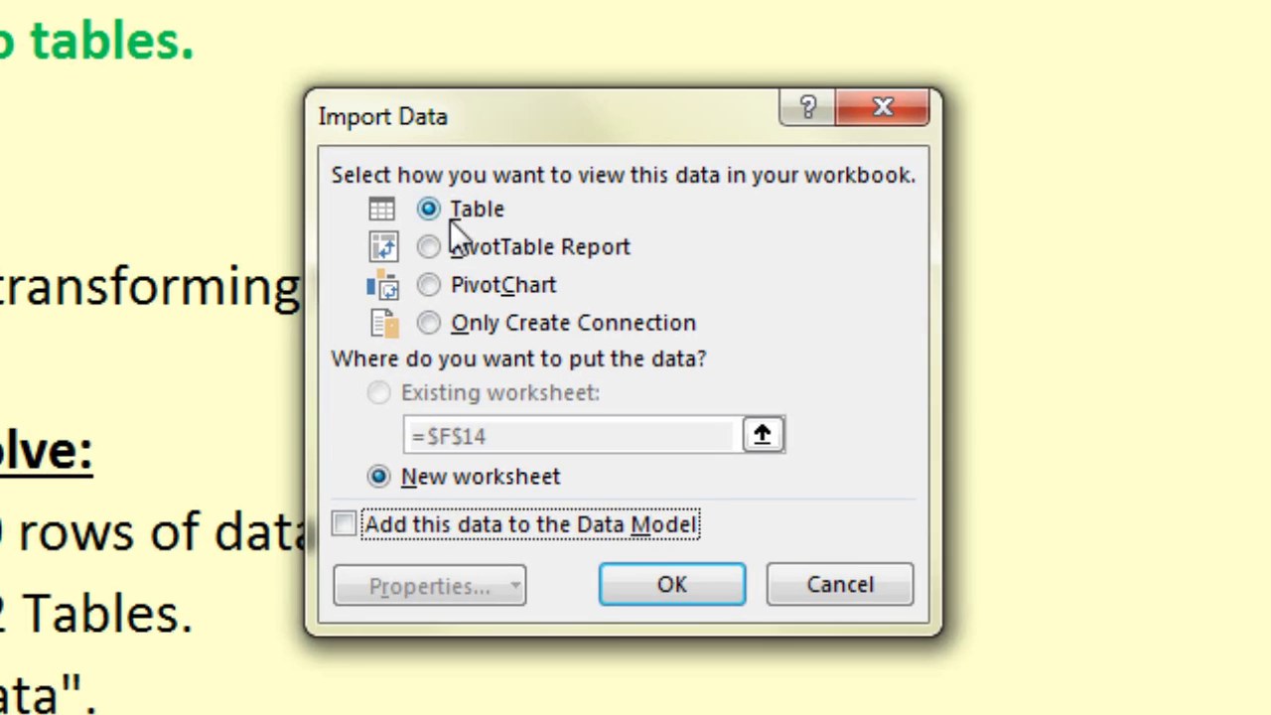
{"action": "left_click", "coordinate": [431, 328]}
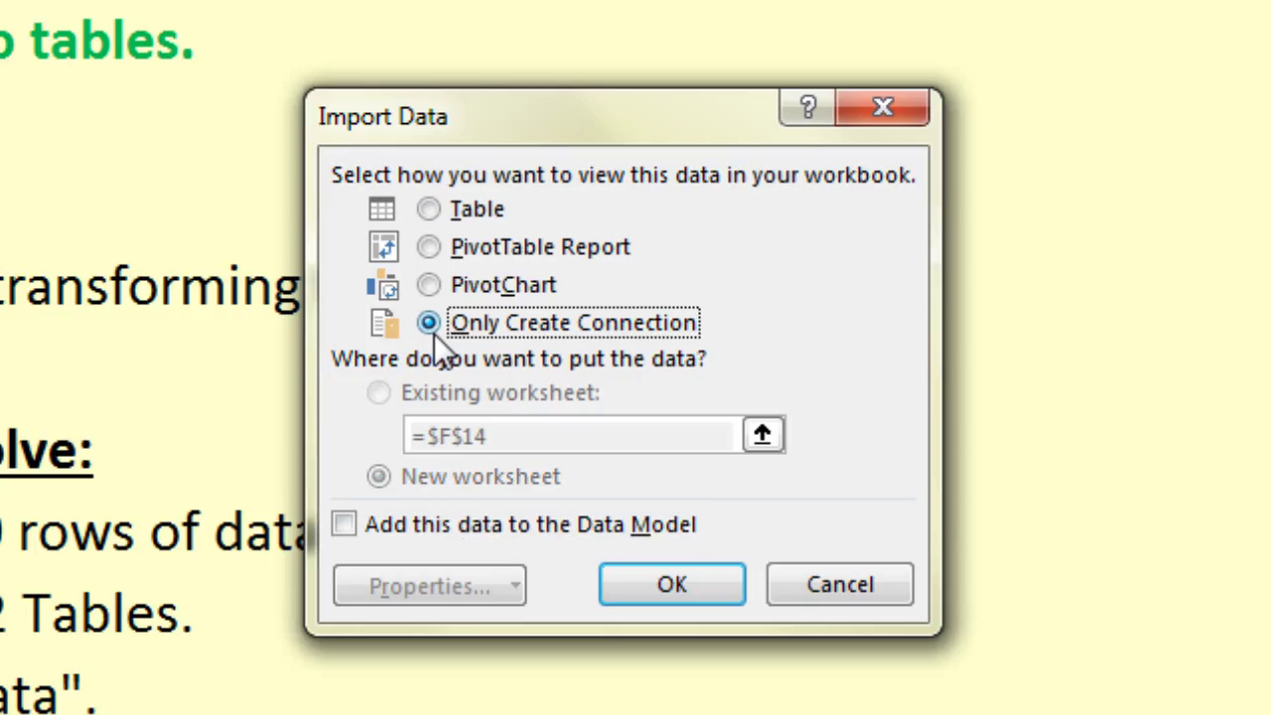
{"action": "left_click", "coordinate": [344, 525]}
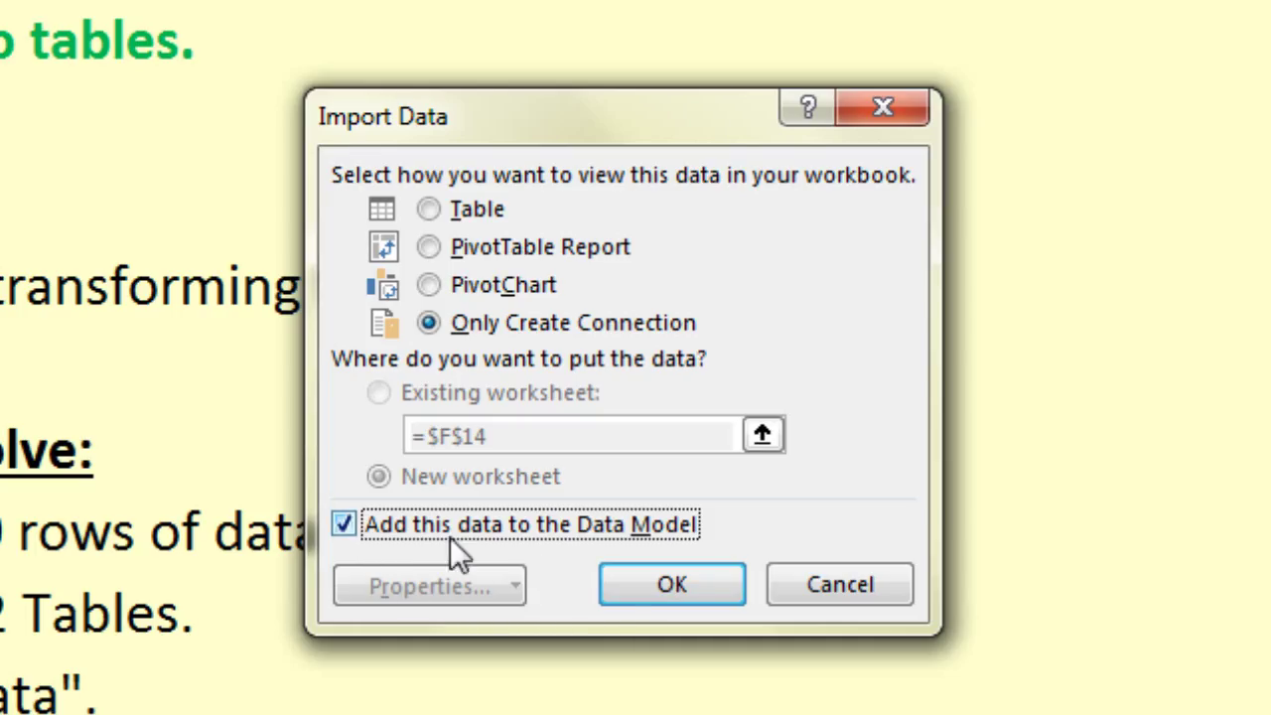
{"action": "left_click", "coordinate": [665, 576]}
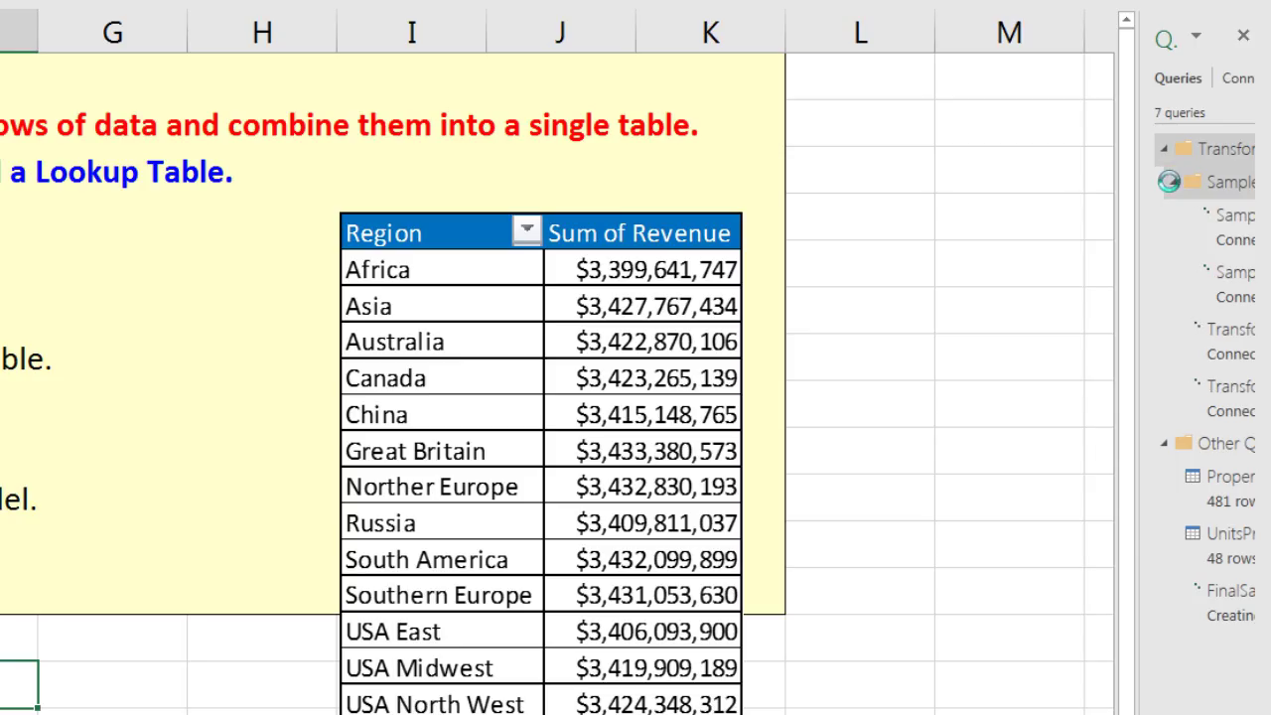
Widen the display of workbook queries and check how many rows FinalSalesTable has loaded.
{"action": "left_click_drag", "start_coordinate": [1139, 383], "coordinate": [887, 411]}
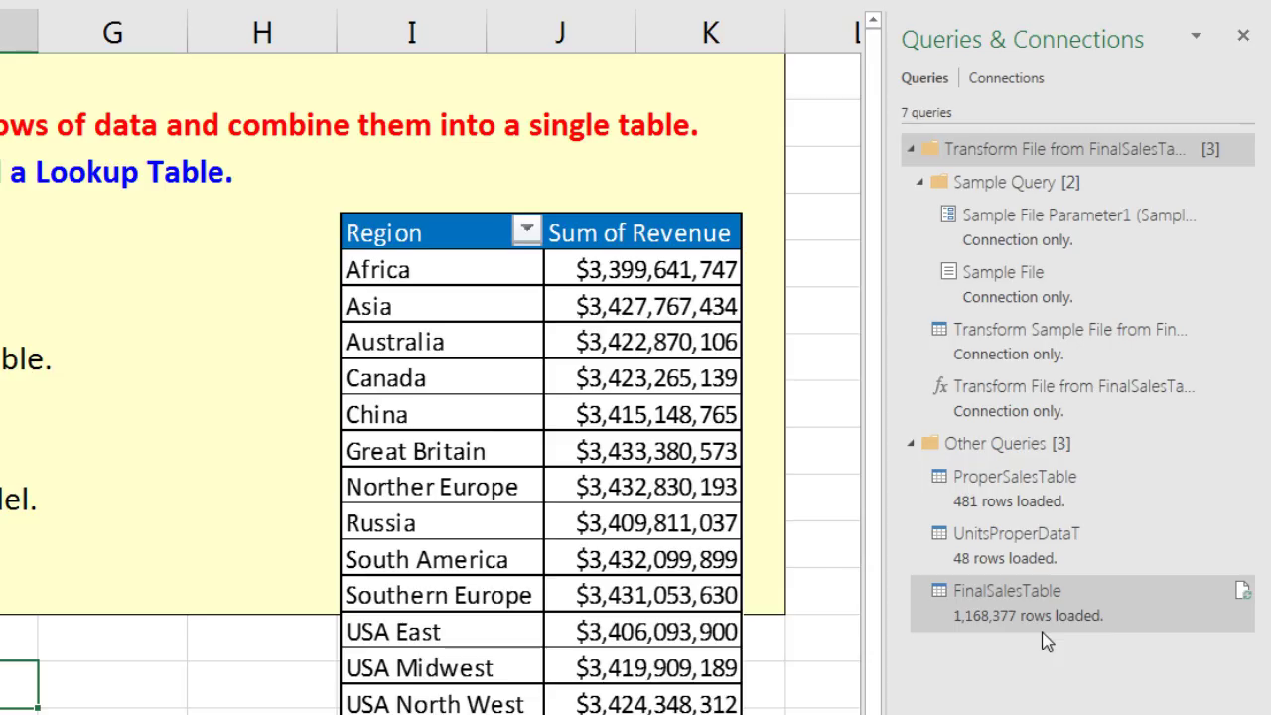
{"action": "mouse_move", "coordinate": [1067, 621]}
{"action": "left_click", "coordinate": [1008, 618]}
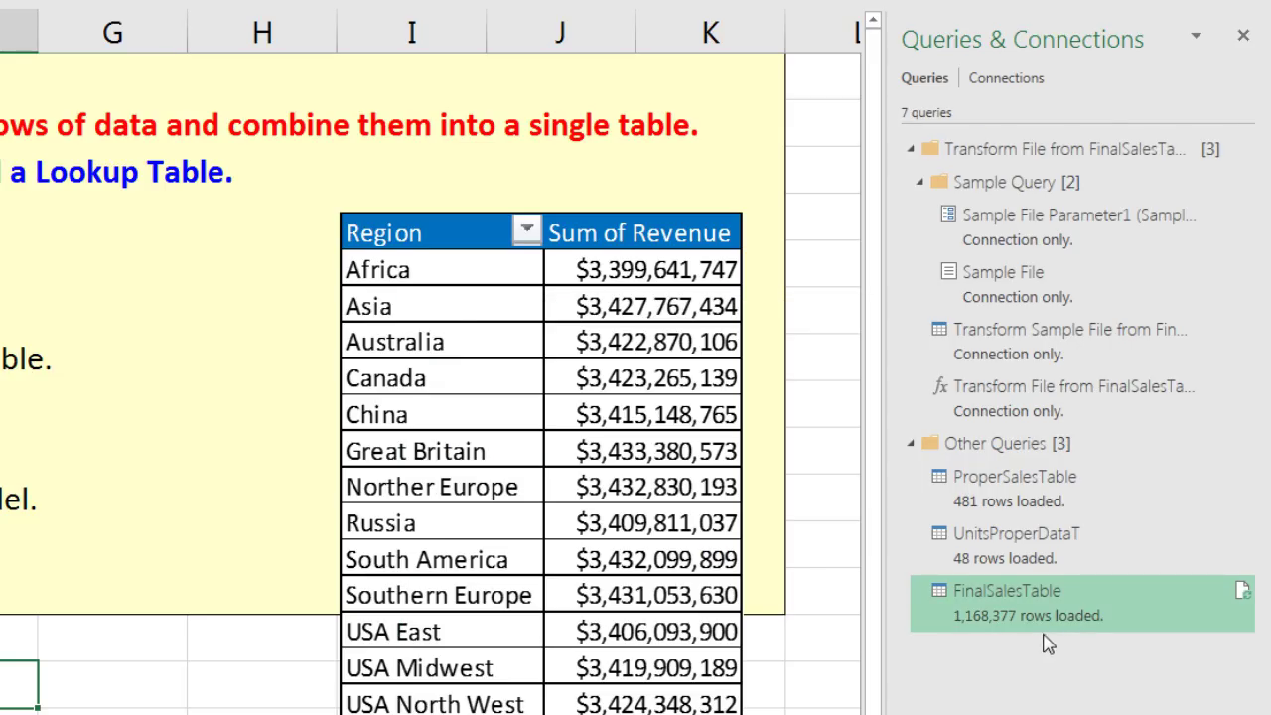
{"action": "mouse_move", "coordinate": [1063, 635]}
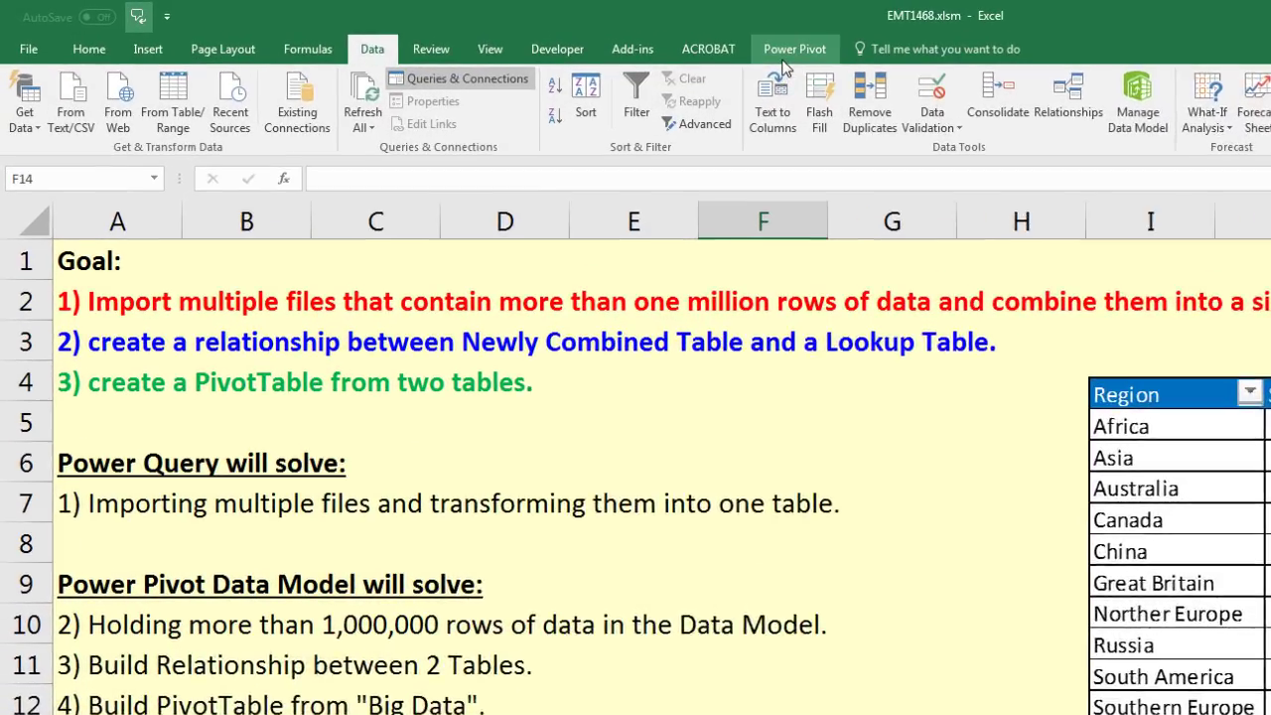
Open the workbook's Data Model in the Power Pivot window.
{"action": "left_click", "coordinate": [533, 33]}
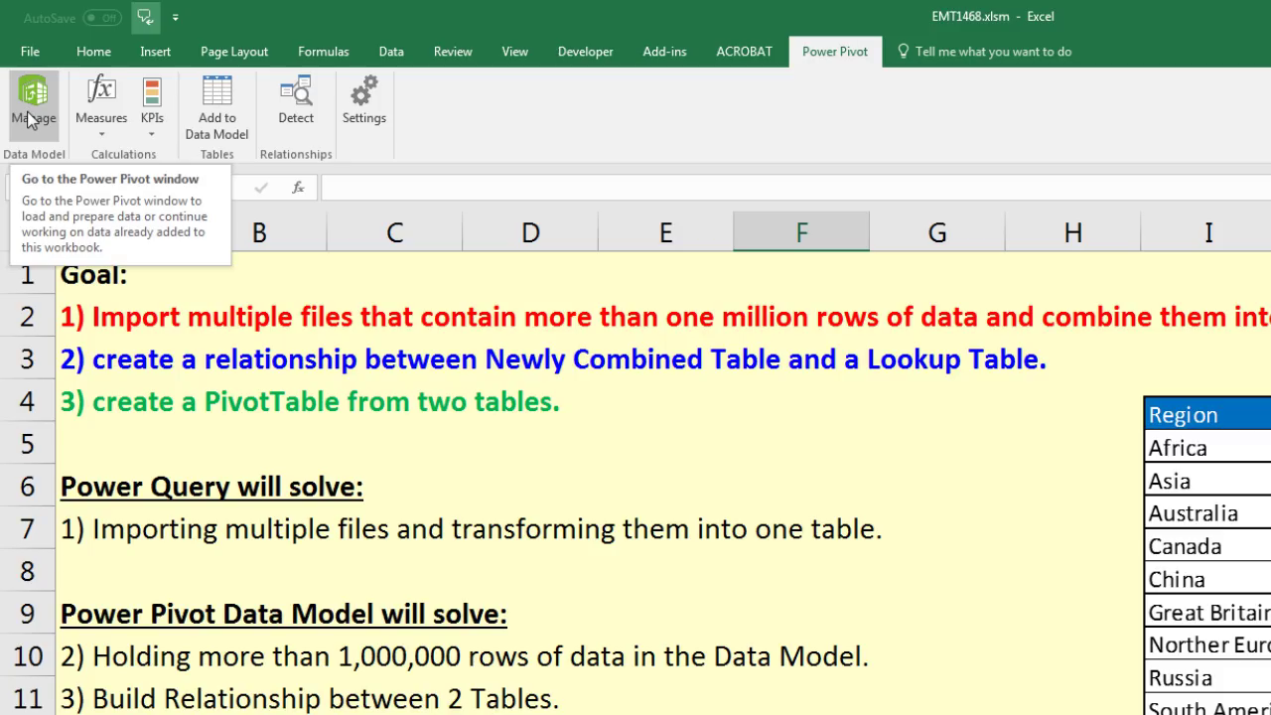
{"action": "left_click", "coordinate": [403, 57]}
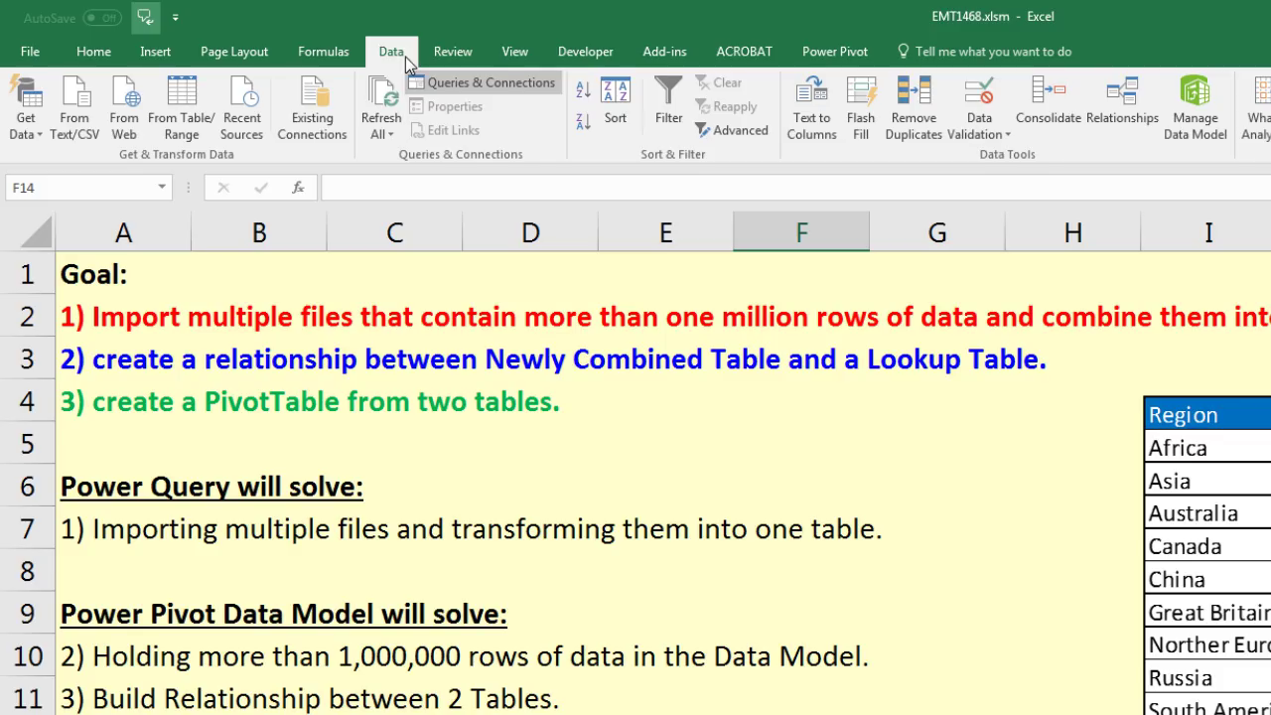
{"action": "left_click", "coordinate": [1202, 100]}
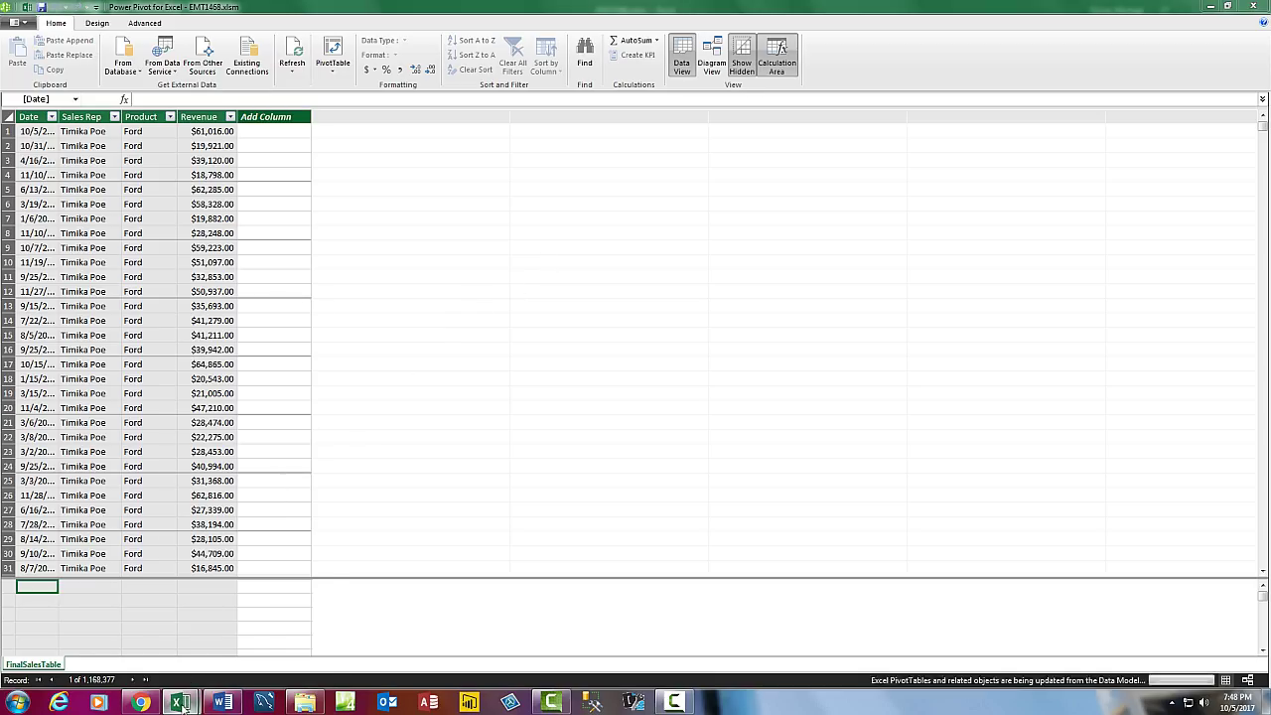
Return to the Excel workbook and convert the Managers and Region range A1:B16 on the Power Pivot Data Model sheet to a table with headers.
{"action": "mouse_move", "coordinate": [179, 702]}
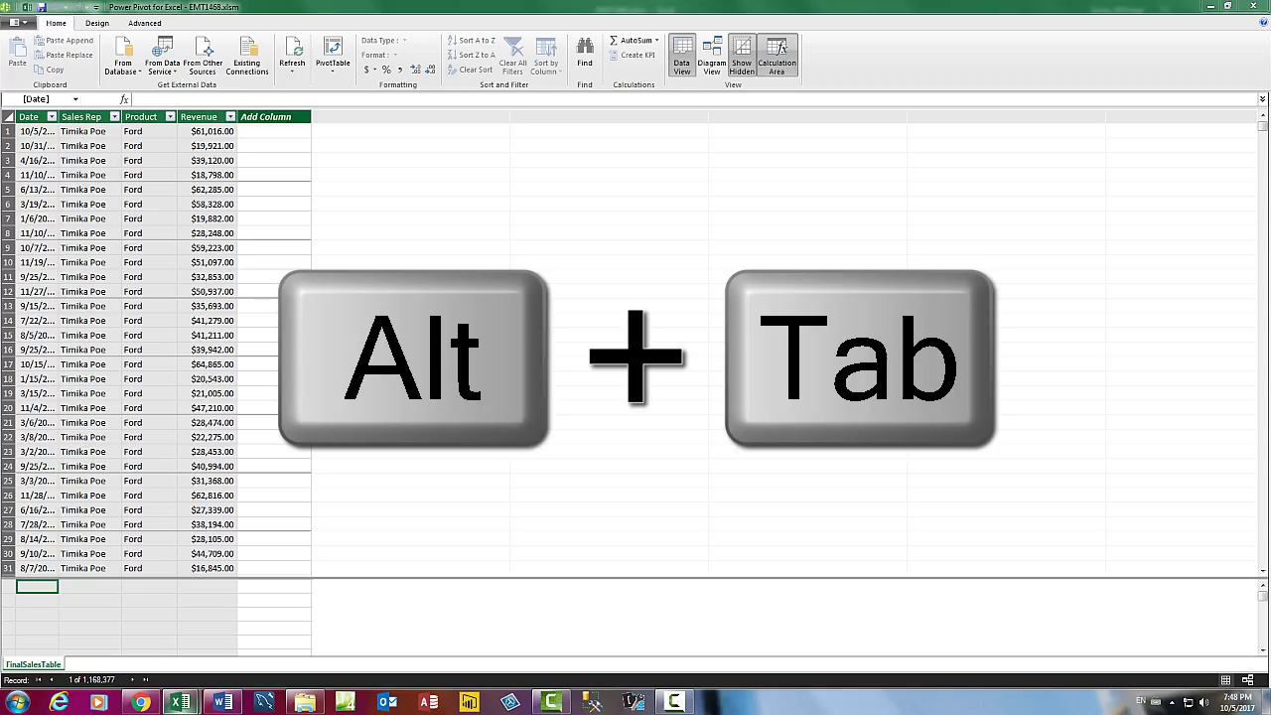
{"action": "key", "text": "alt+Tab"}
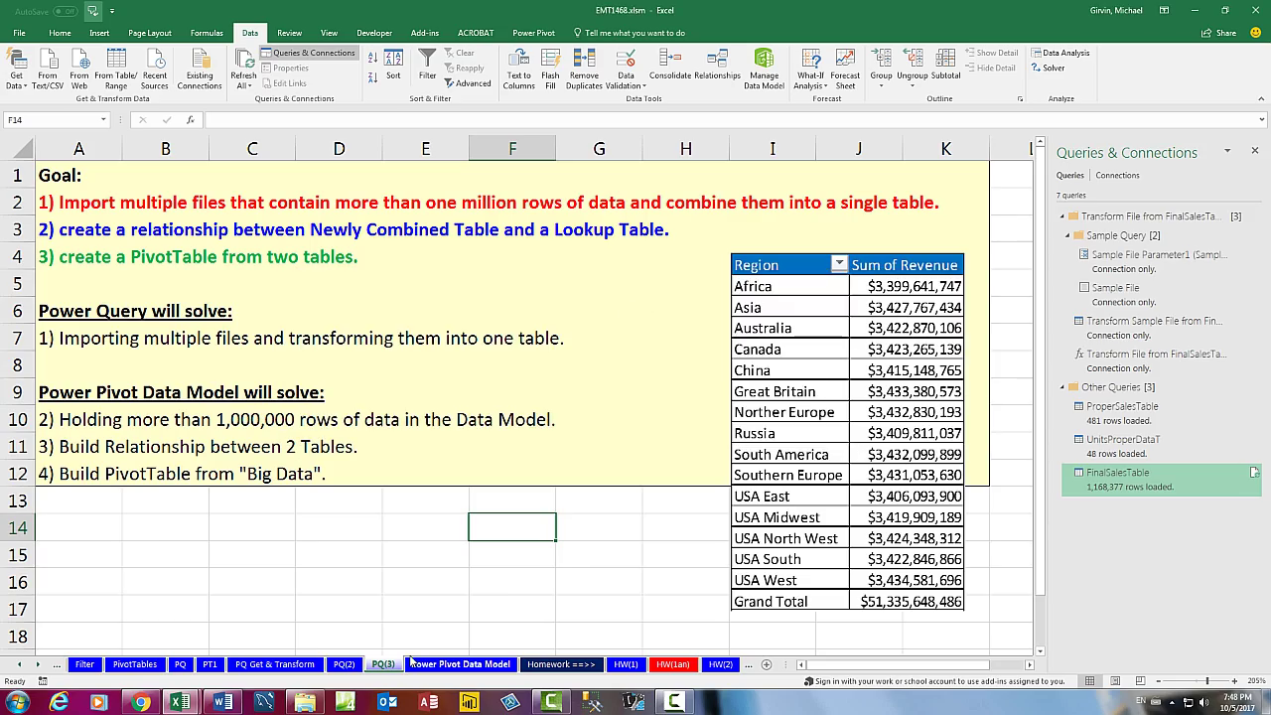
{"action": "left_click", "coordinate": [438, 664]}
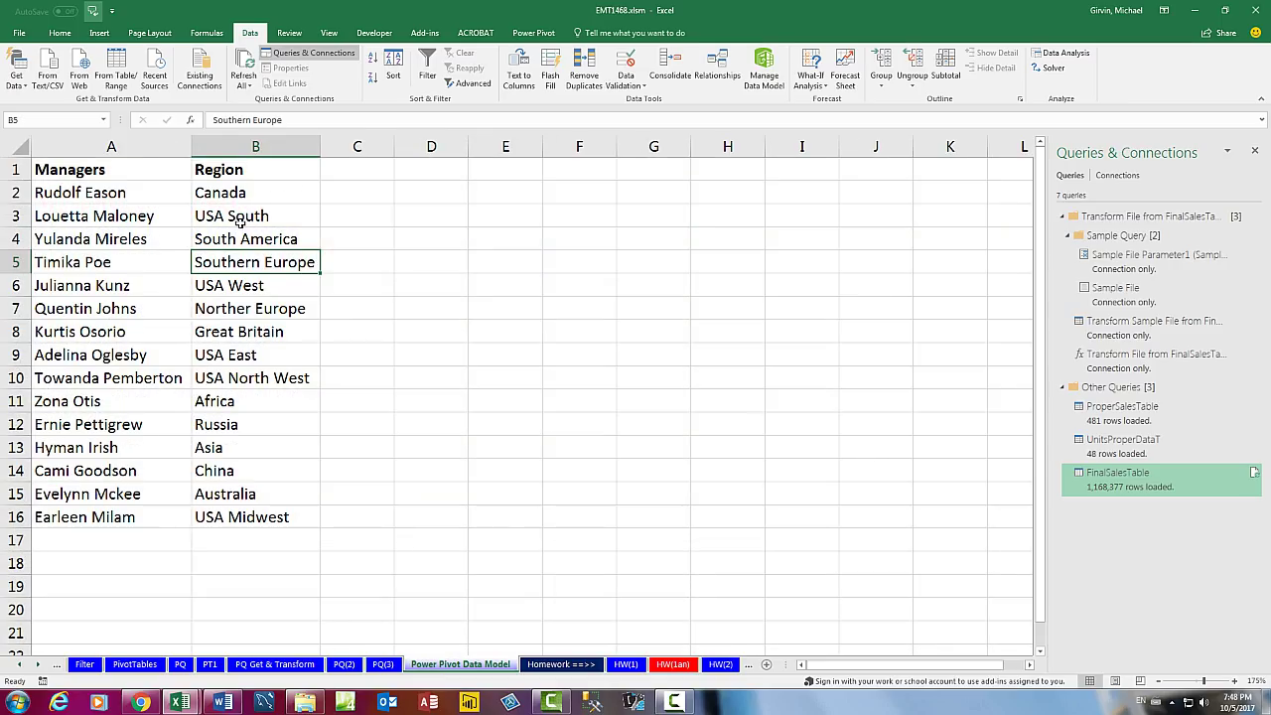
{"action": "left_click", "coordinate": [285, 208]}
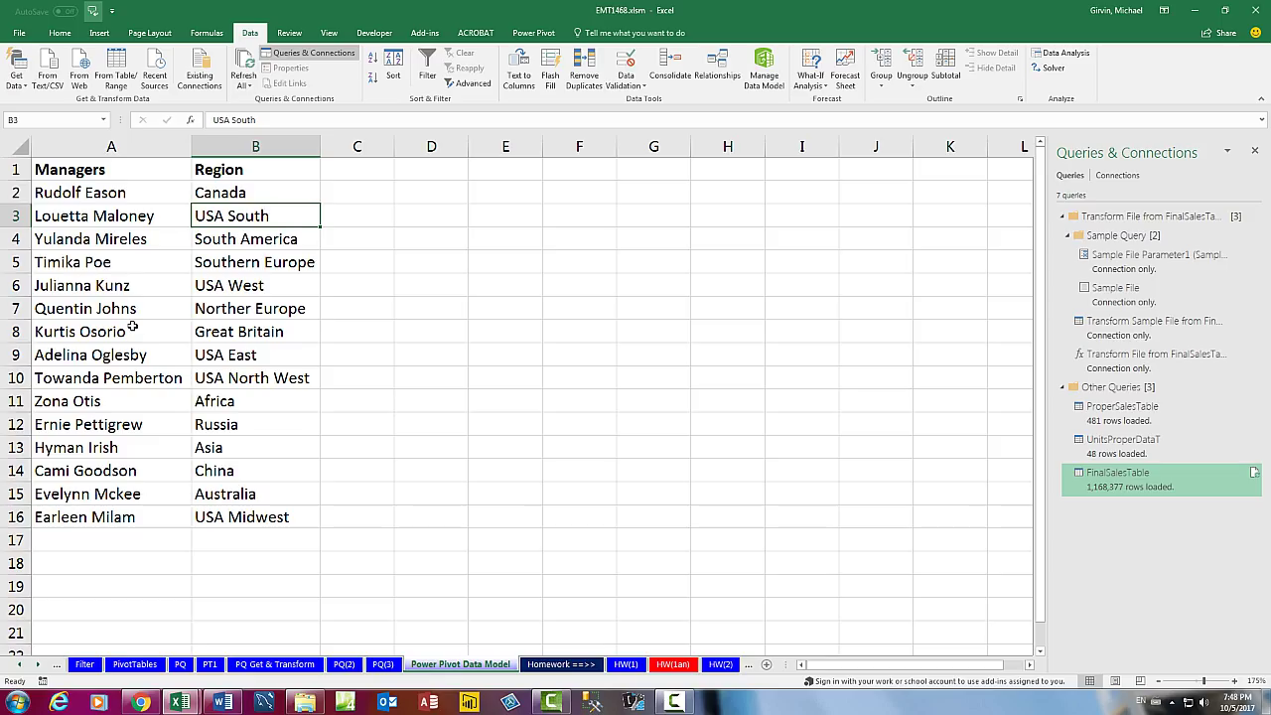
{"action": "key", "text": "ctrl+t"}
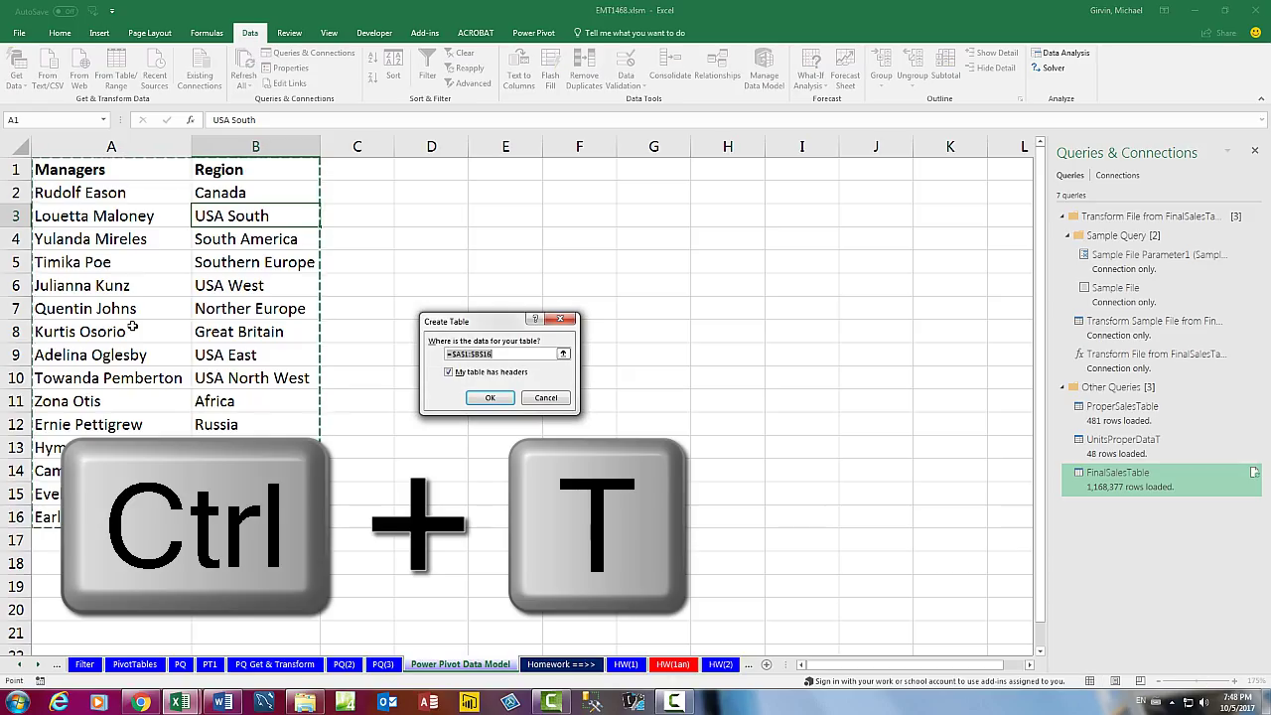
{"action": "key", "text": "Return"}
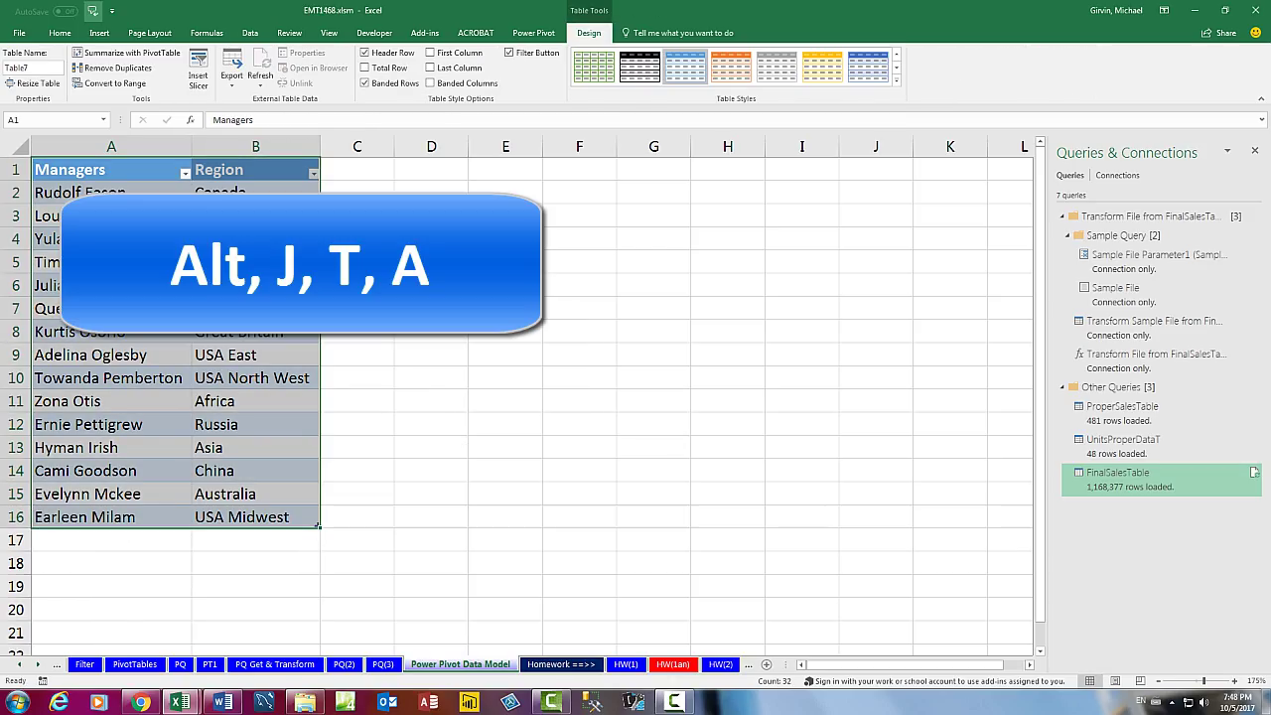
Rename the managers and regions table as ManagerRegion.
{"action": "key", "text": "alt"}
{"action": "key", "text": "j"}
{"action": "key", "text": "t"}
{"action": "key", "text": "a"}
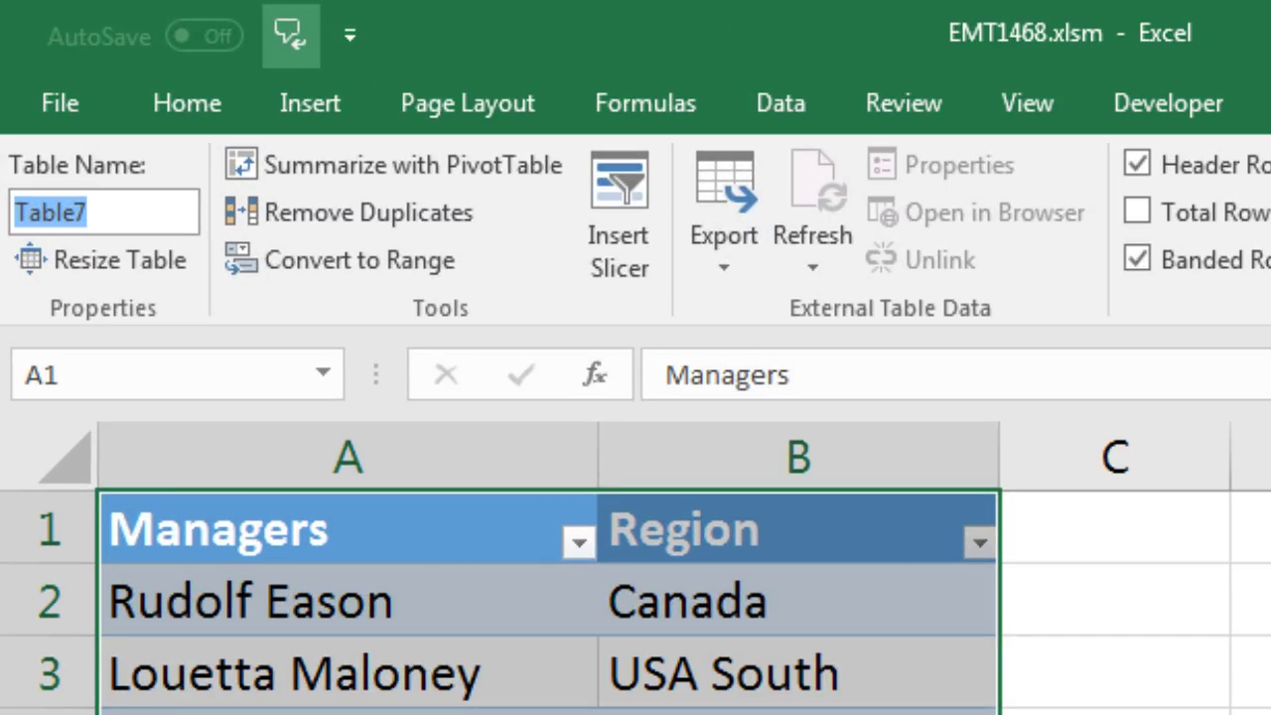
{"action": "type", "text": "ManagerRegion"}
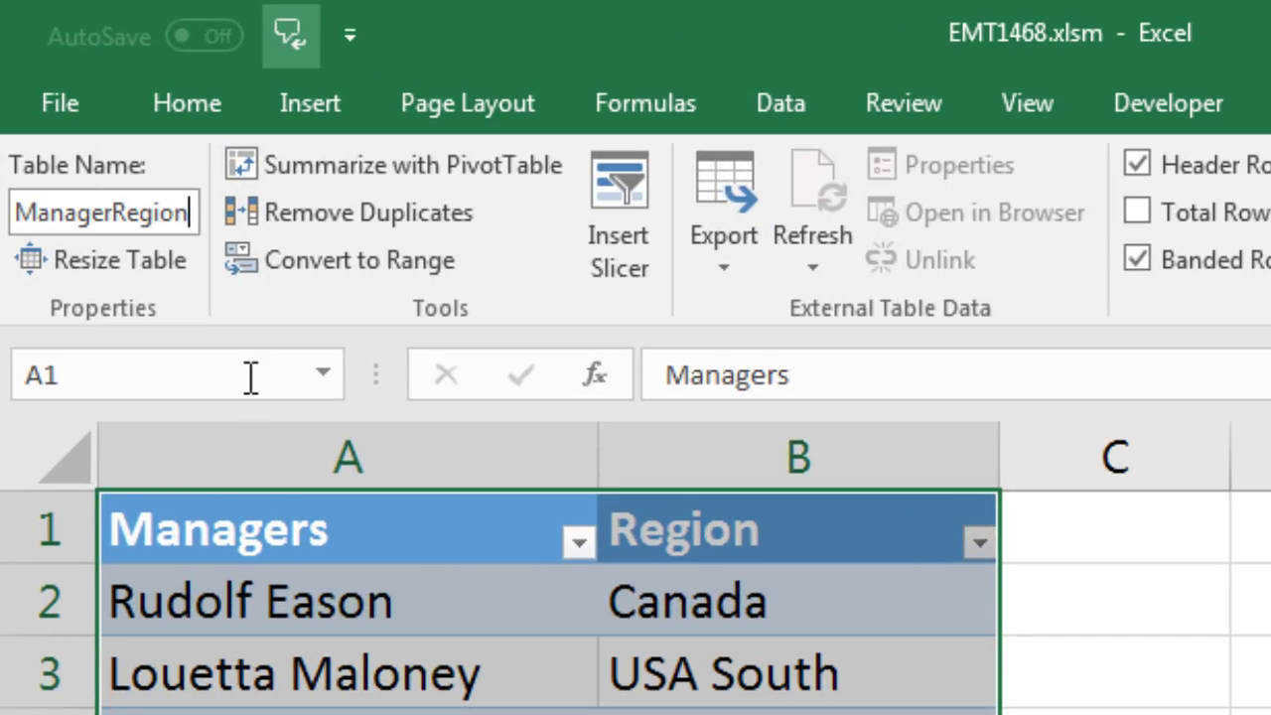
{"action": "key", "text": "Return"}
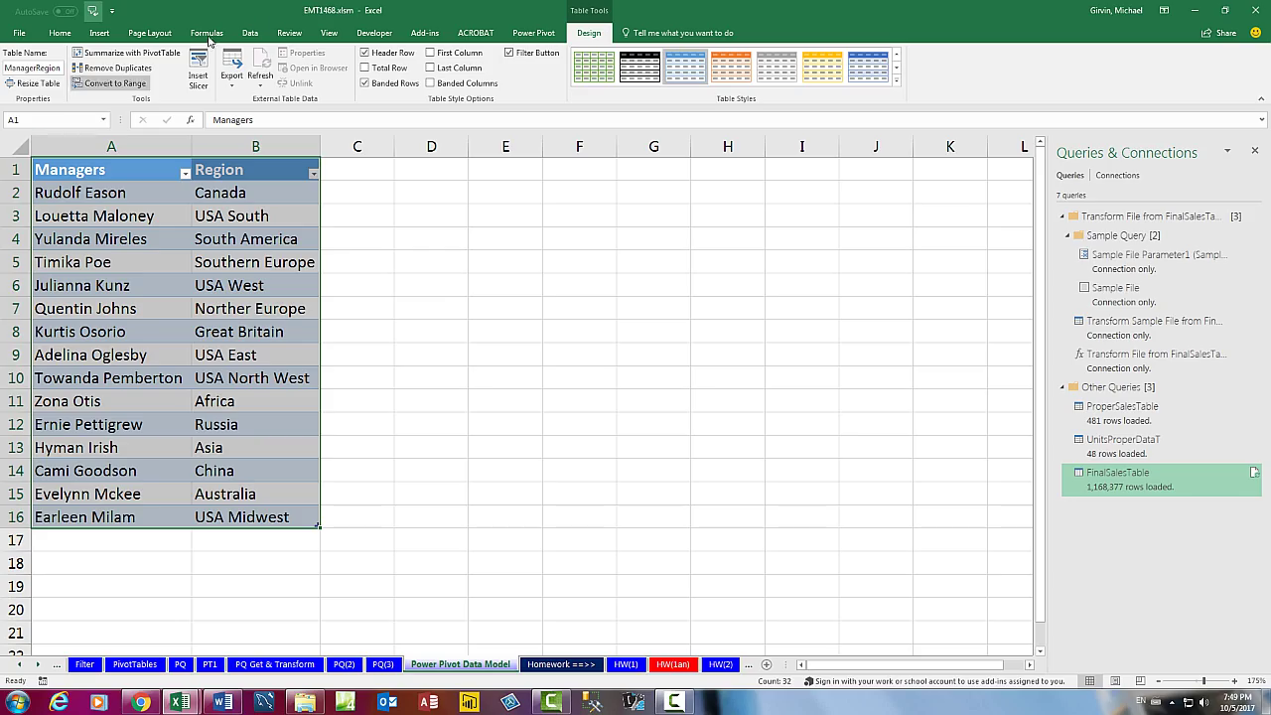
Add the ManagerRegion table to the Data Model.
{"action": "left_click", "coordinate": [526, 40]}
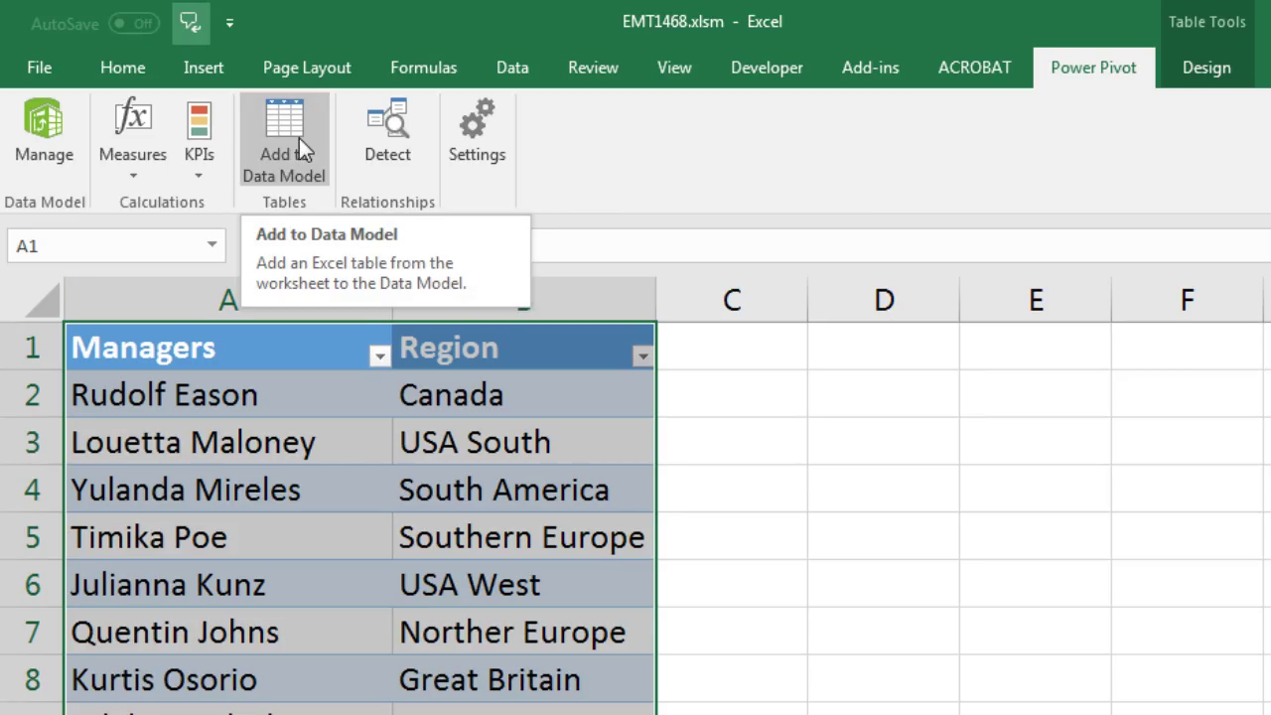
{"action": "left_click", "coordinate": [921, 517]}
{"action": "left_click", "coordinate": [300, 442]}
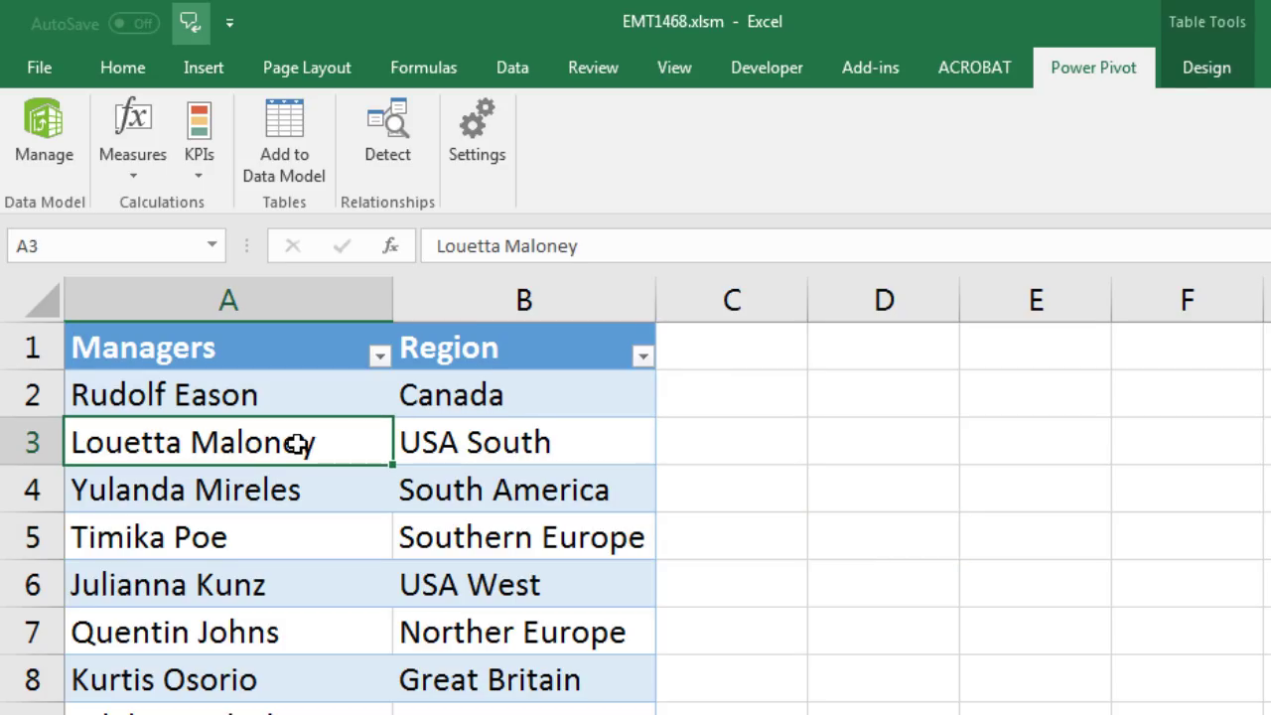
{"action": "left_click", "coordinate": [277, 115]}
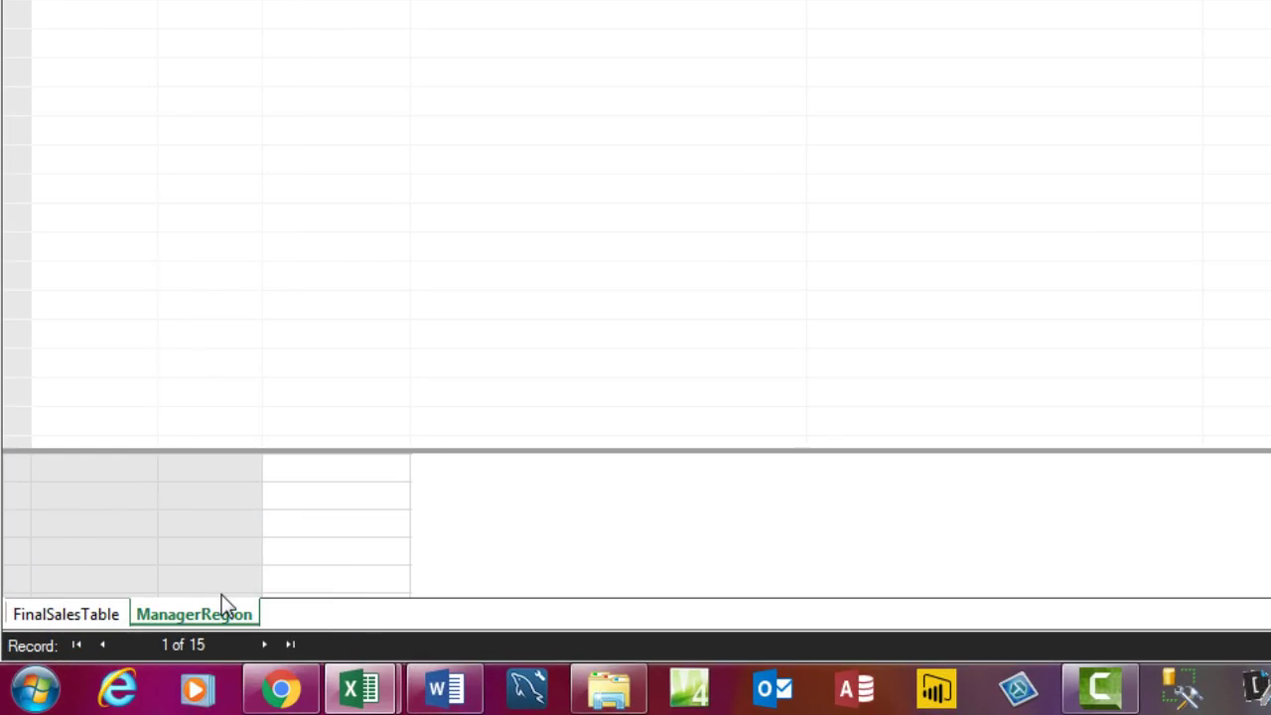
Widen the Sales Rep column in FinalSalesTable and the Managers and Region columns in ManagerRegion.
{"action": "left_click", "coordinate": [81, 616]}
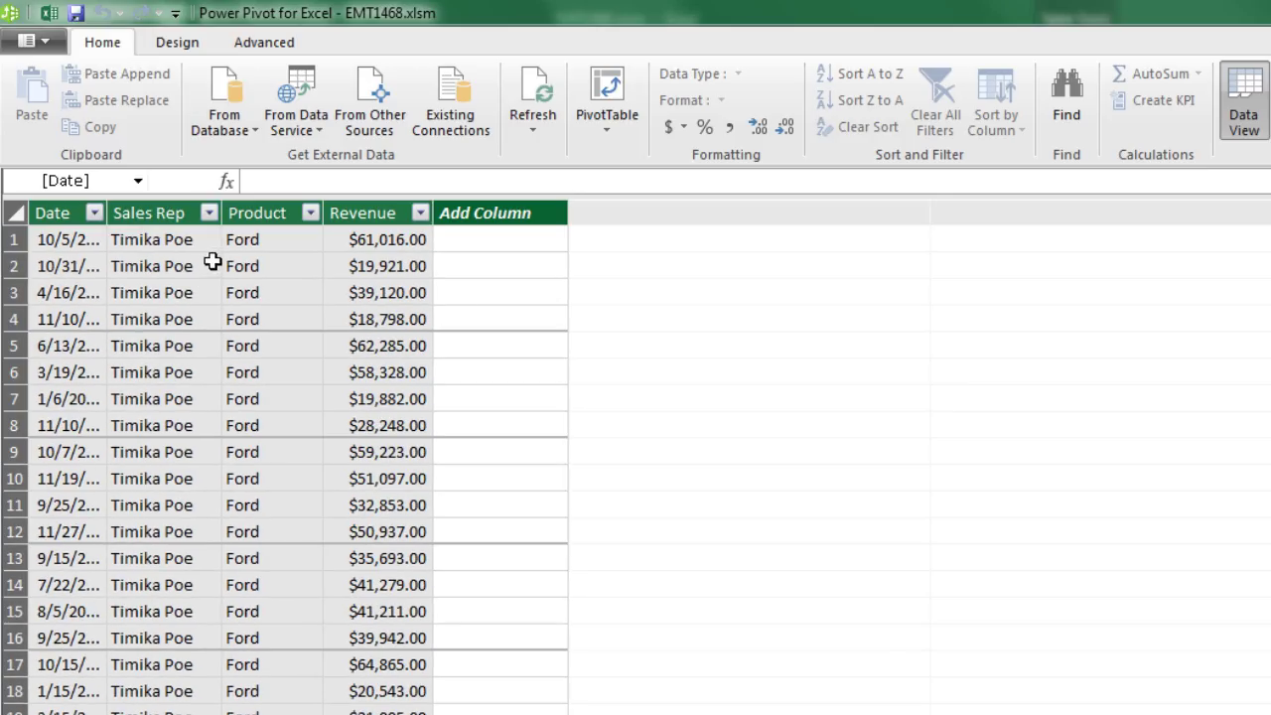
{"action": "left_click_drag", "start_coordinate": [221, 206], "coordinate": [311, 206]}
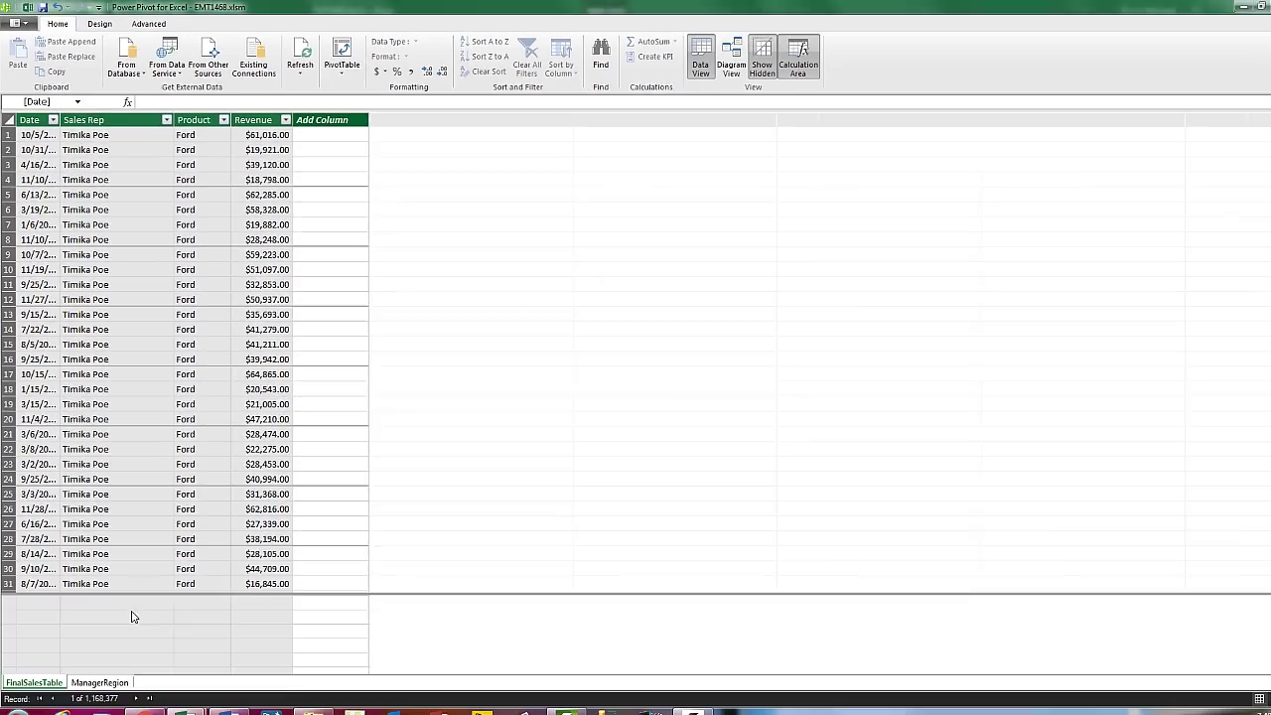
{"action": "left_click", "coordinate": [98, 666]}
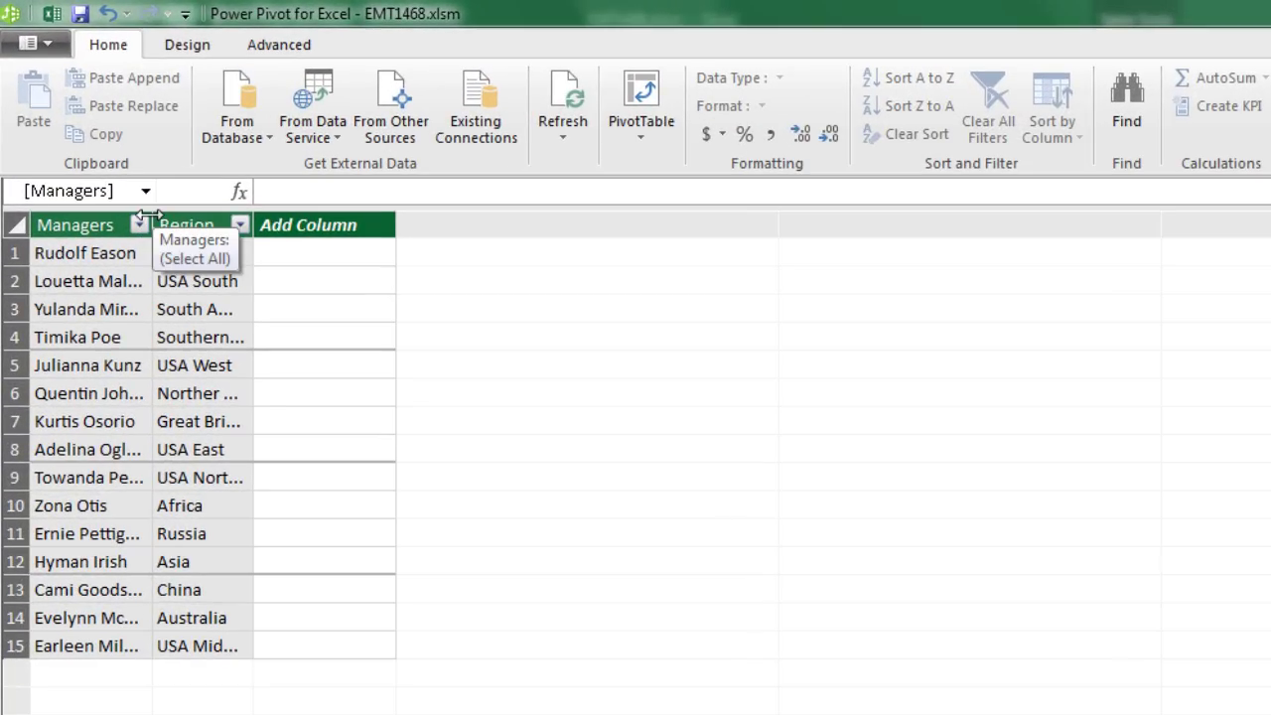
{"action": "double_click", "coordinate": [146, 216]}
{"action": "left_click_drag", "start_coordinate": [360, 225], "coordinate": [487, 230]}
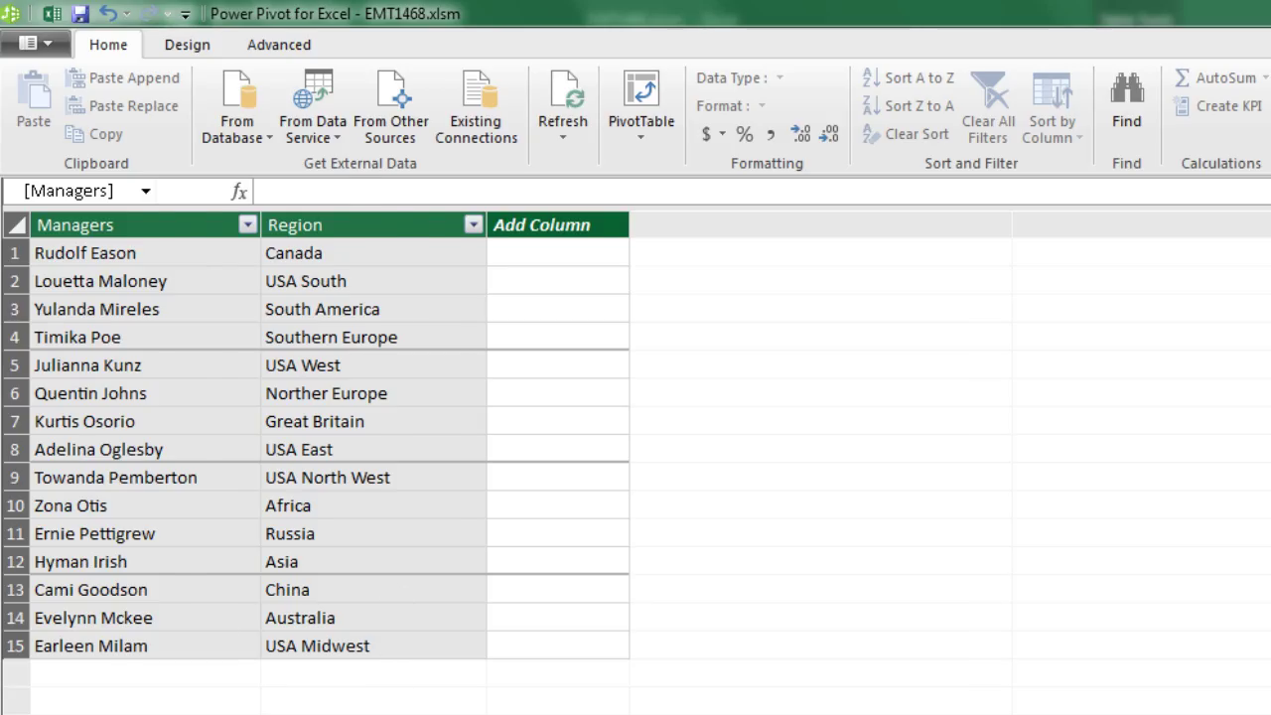
Compare FinalSalesTable's Sales Rep column with the Managers and Region columns of the ManagerRegion lookup table.
{"action": "left_click", "coordinate": [219, 713]}
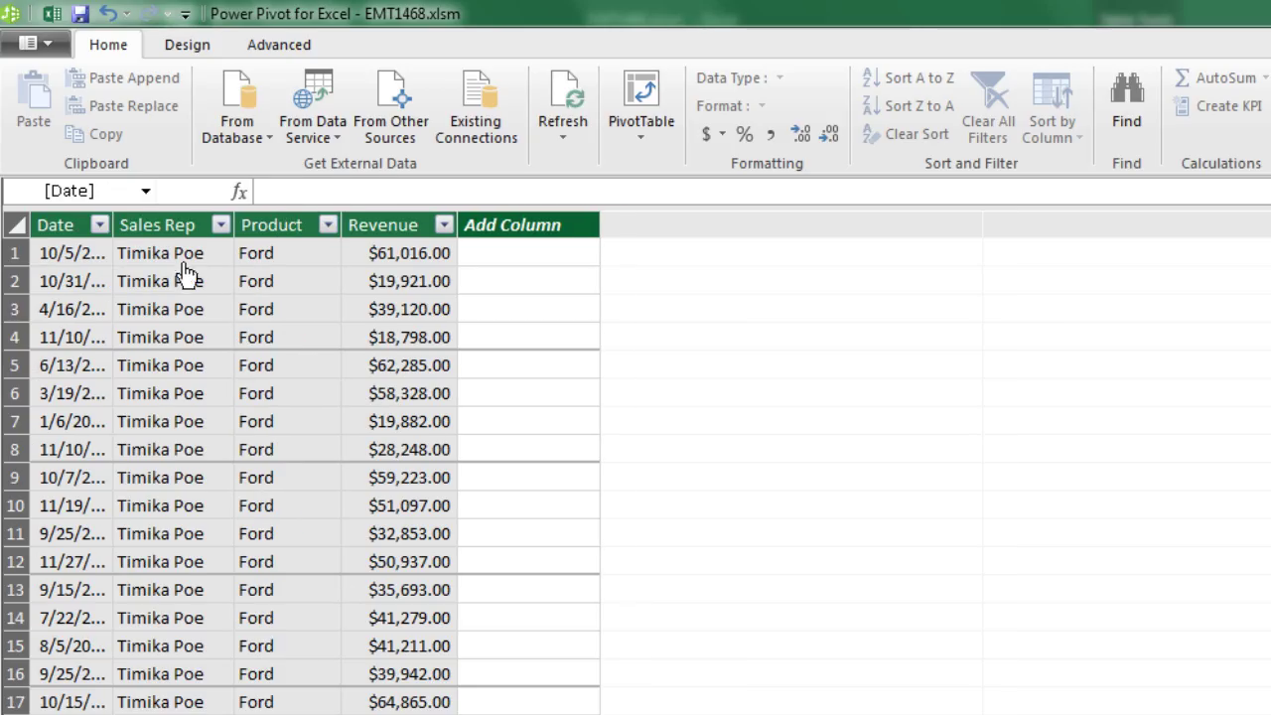
{"action": "left_click", "coordinate": [198, 713]}
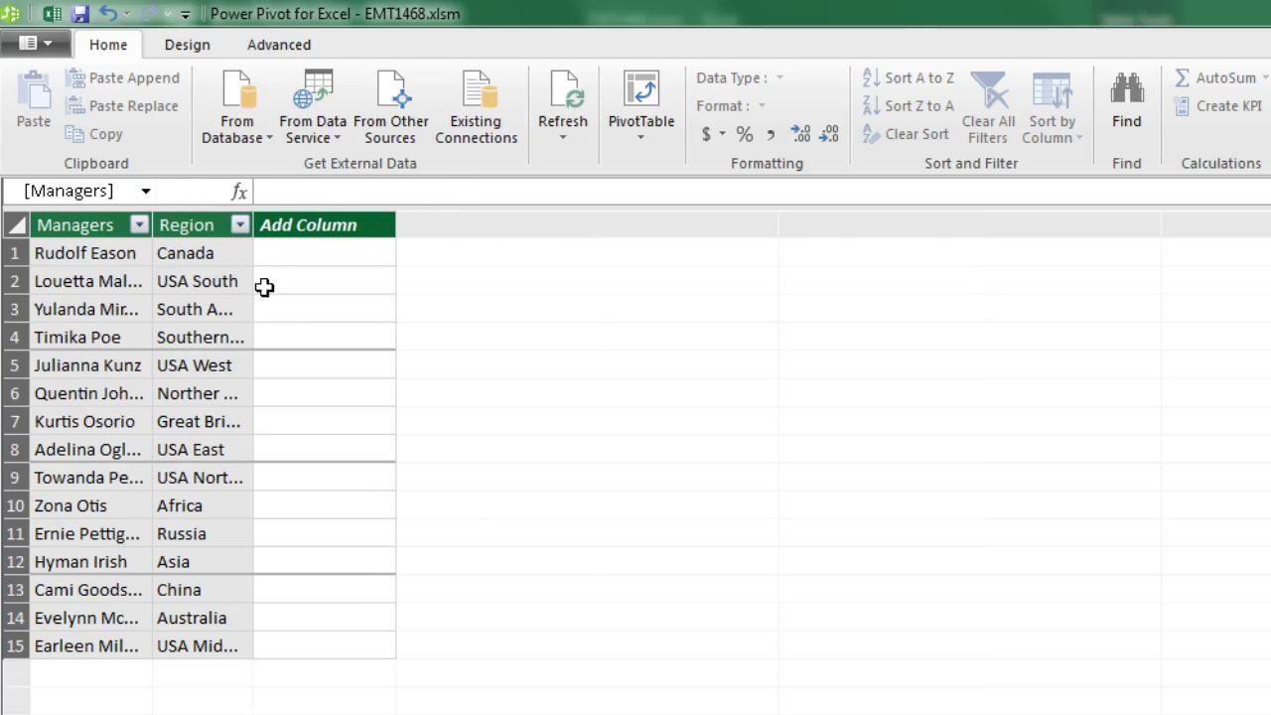
{"action": "left_click", "coordinate": [74, 713]}
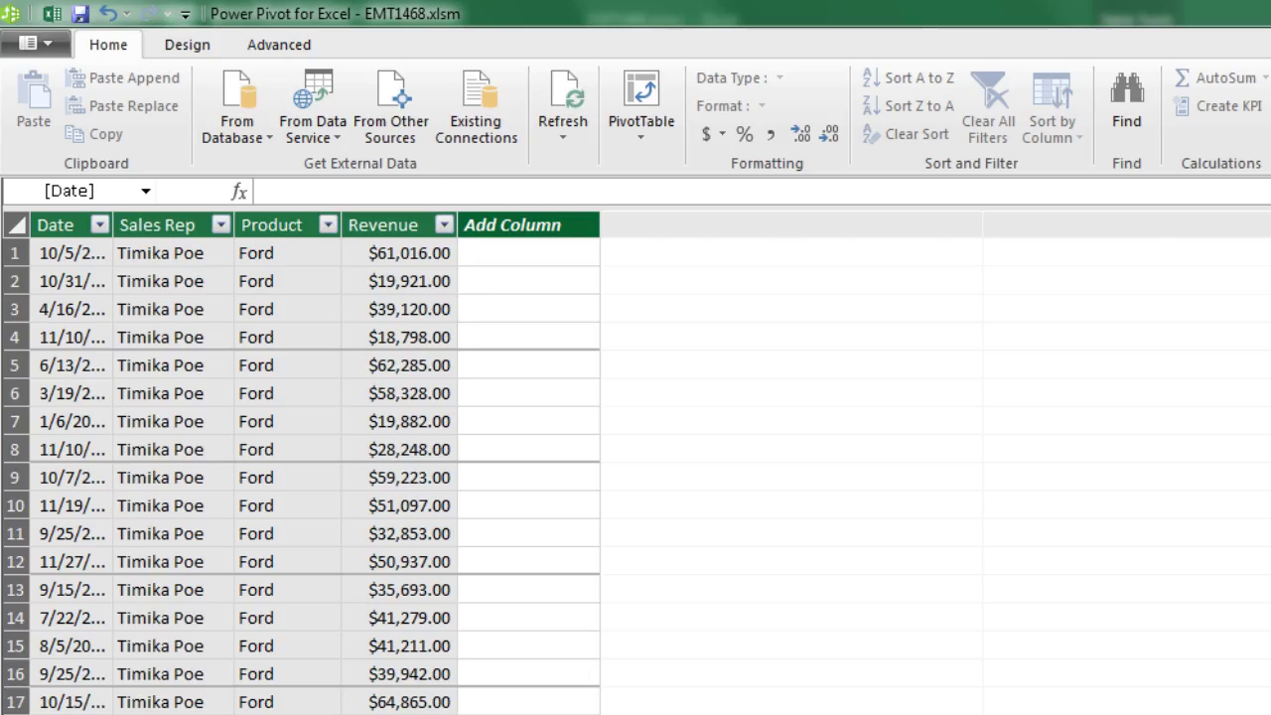
{"action": "left_click", "coordinate": [179, 713]}
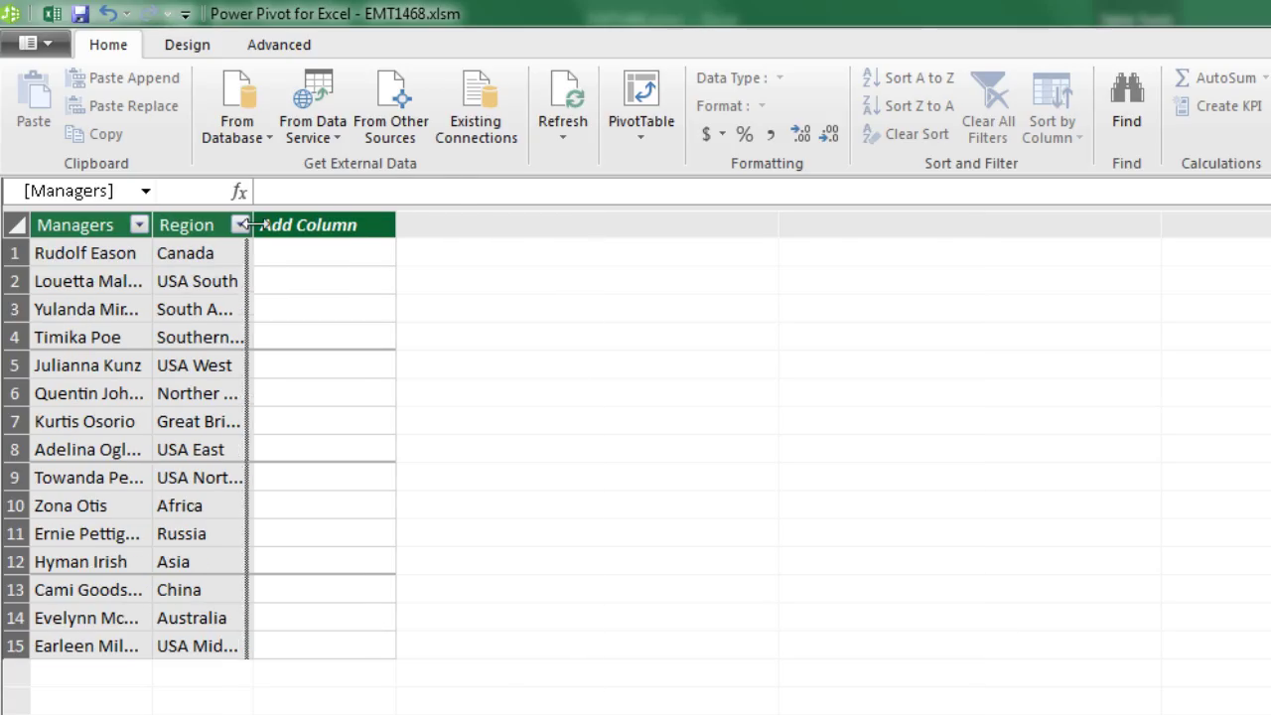
Widen FinalSalesTable's Sales Rep column and ManagerRegion's Managers and Region columns enough to show their full entries.
{"action": "double_click", "coordinate": [145, 220]}
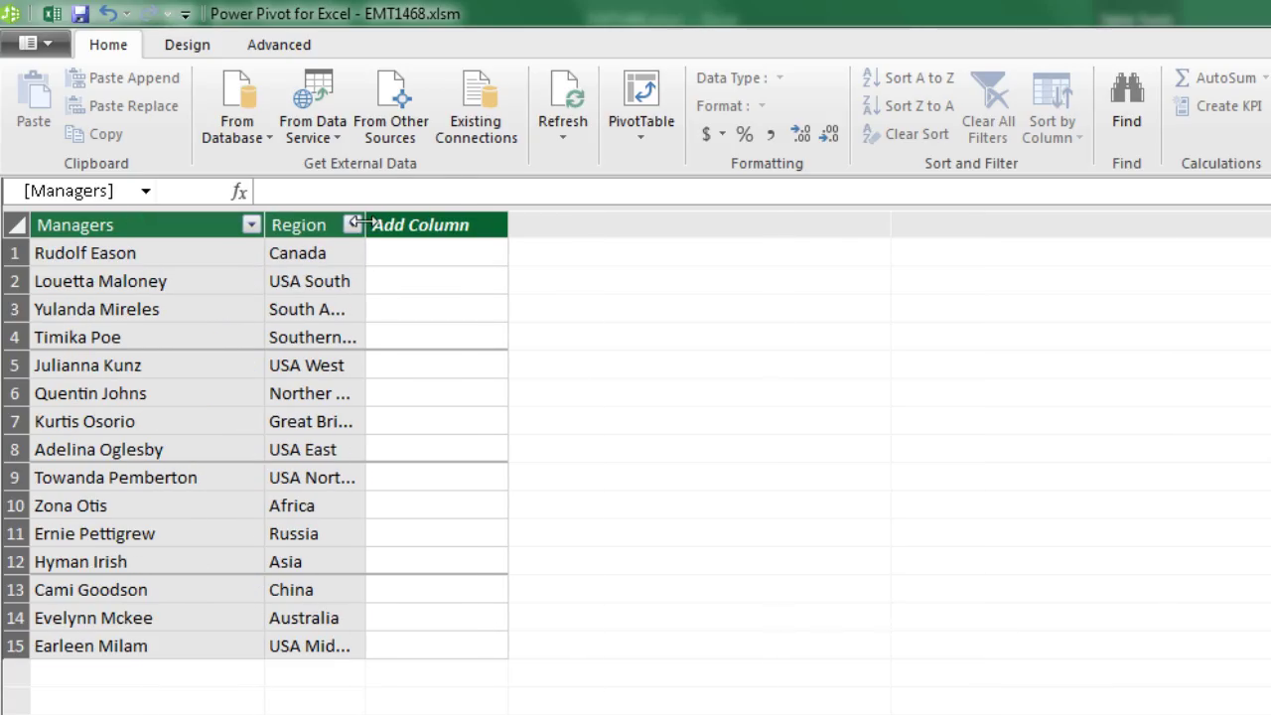
{"action": "double_click", "coordinate": [363, 224]}
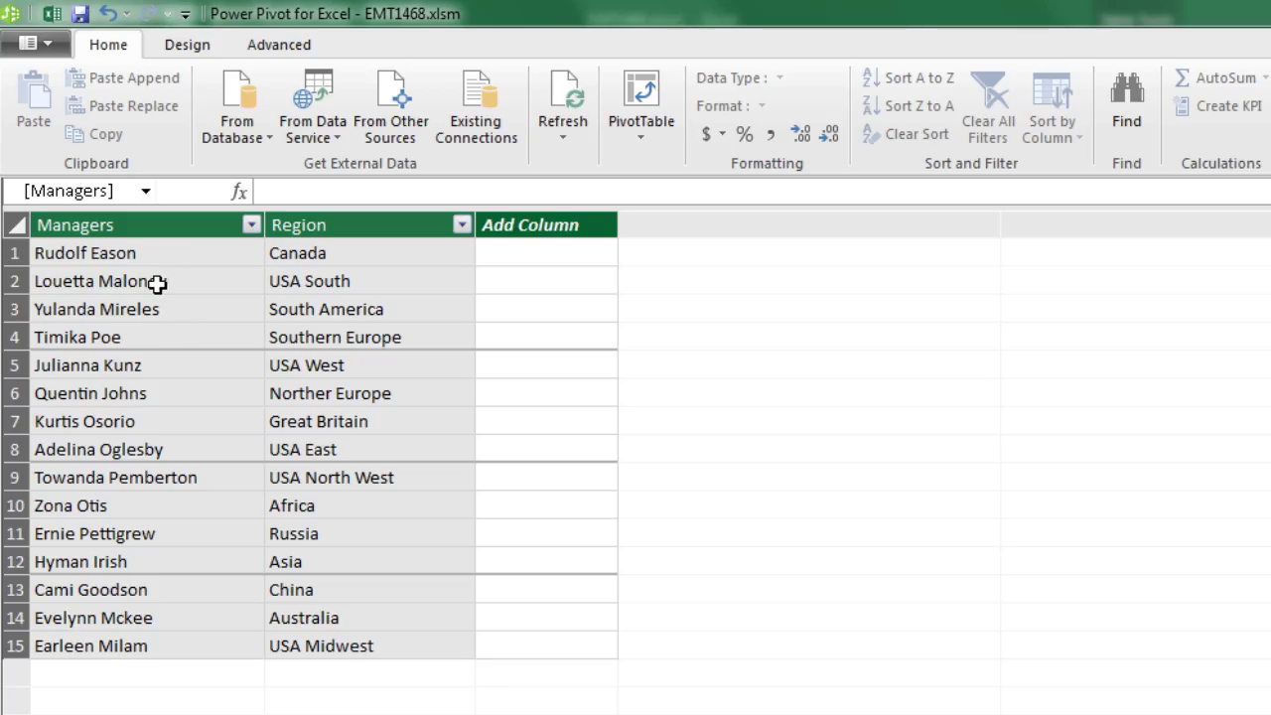
{"action": "left_click", "coordinate": [168, 714]}
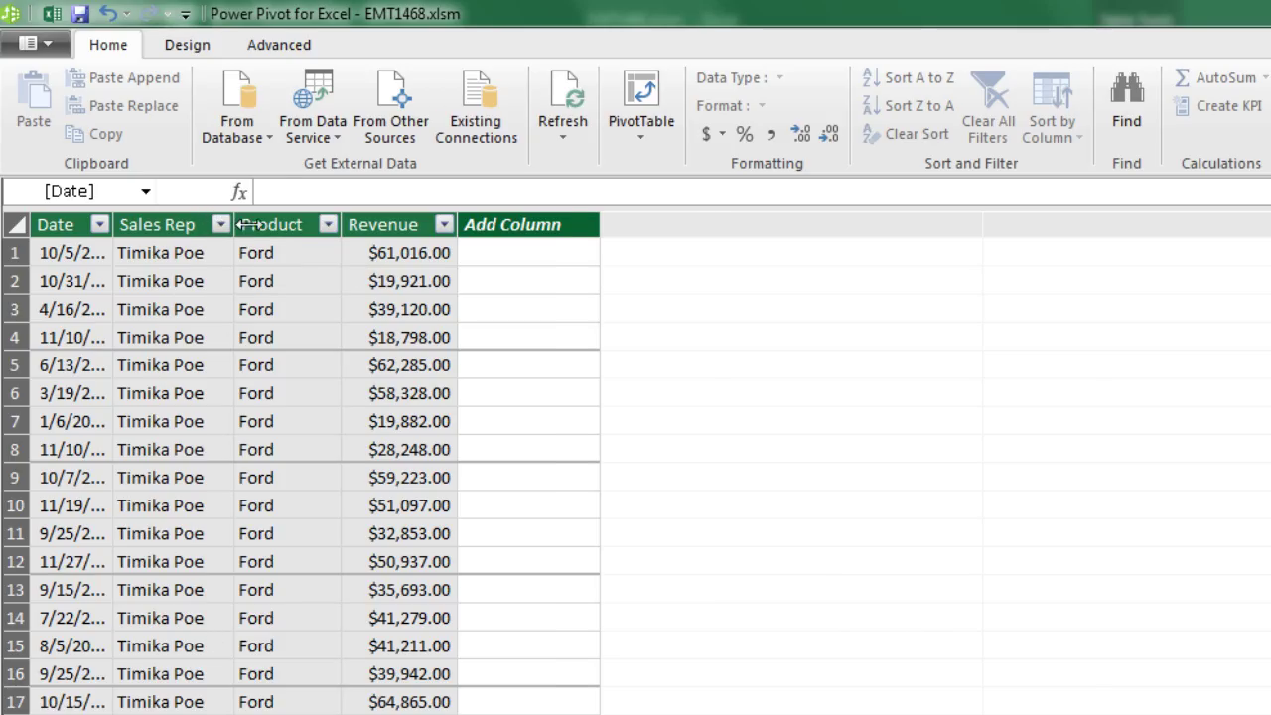
{"action": "left_click_drag", "start_coordinate": [235, 222], "coordinate": [344, 225]}
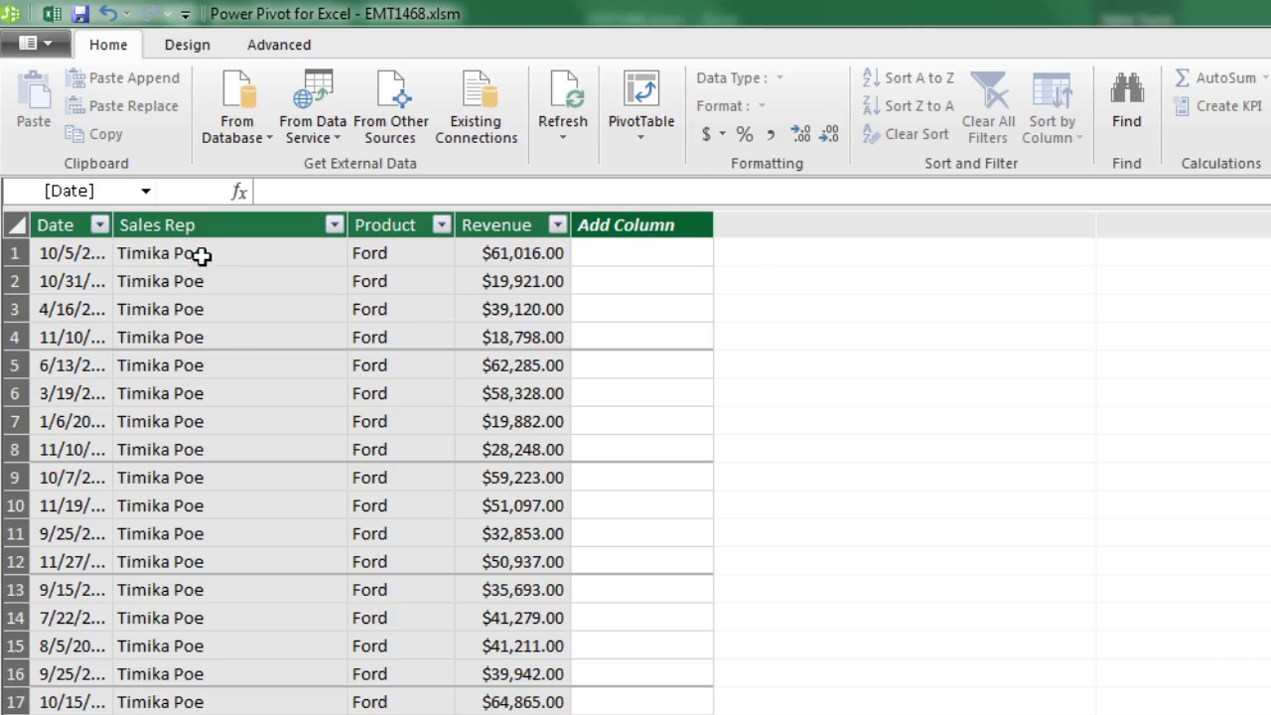
{"action": "key", "text": "ctrl+Page_Down"}
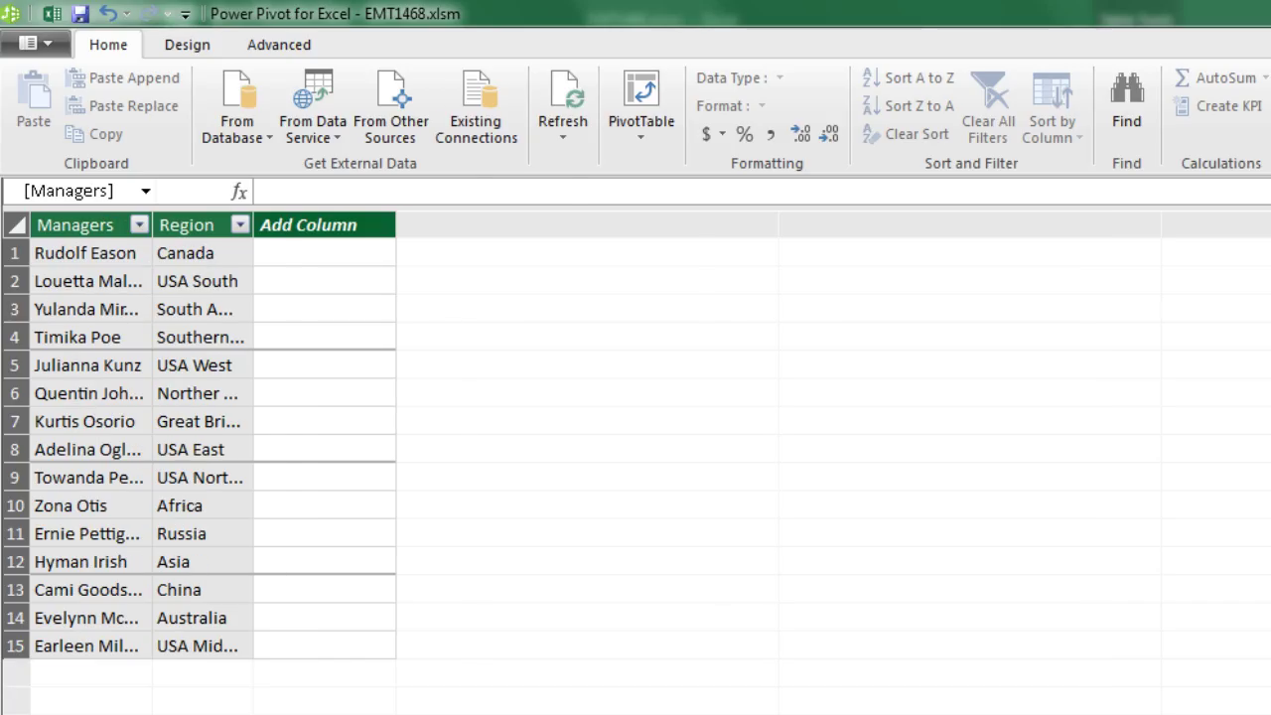
{"action": "left_click_drag", "start_coordinate": [153, 224], "coordinate": [234, 226]}
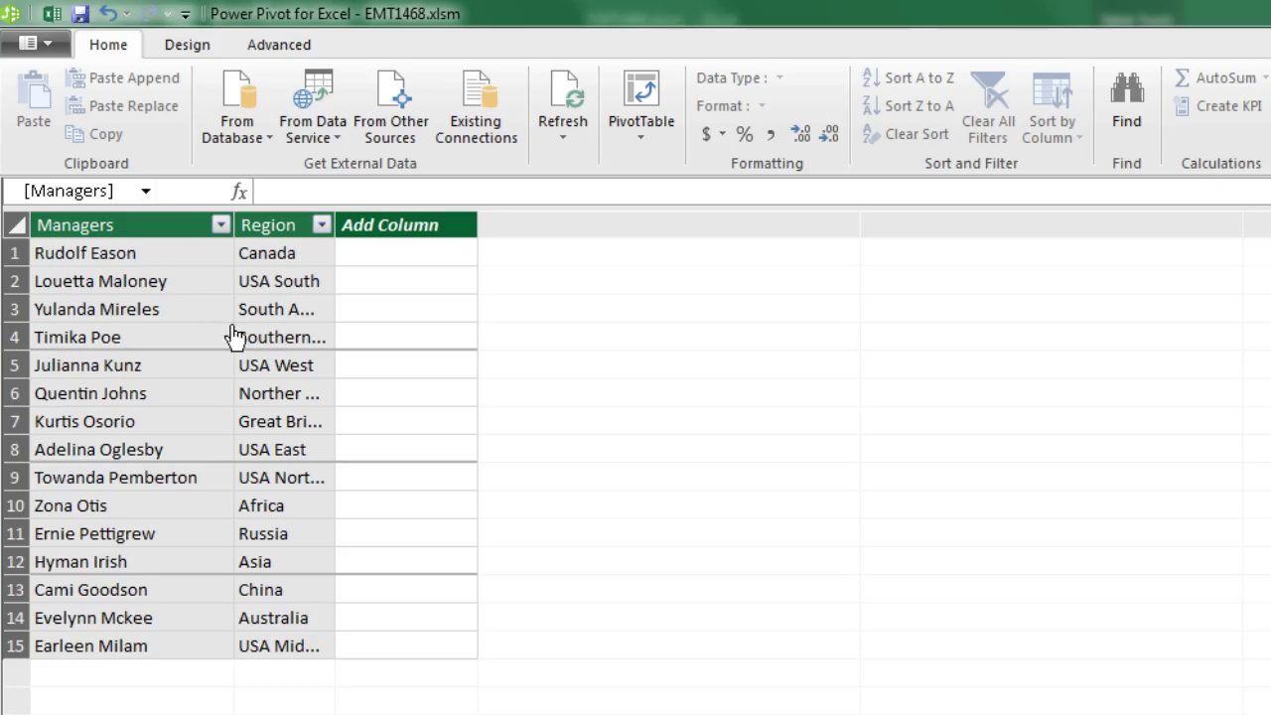
{"action": "left_click_drag", "start_coordinate": [335, 225], "coordinate": [395, 412]}
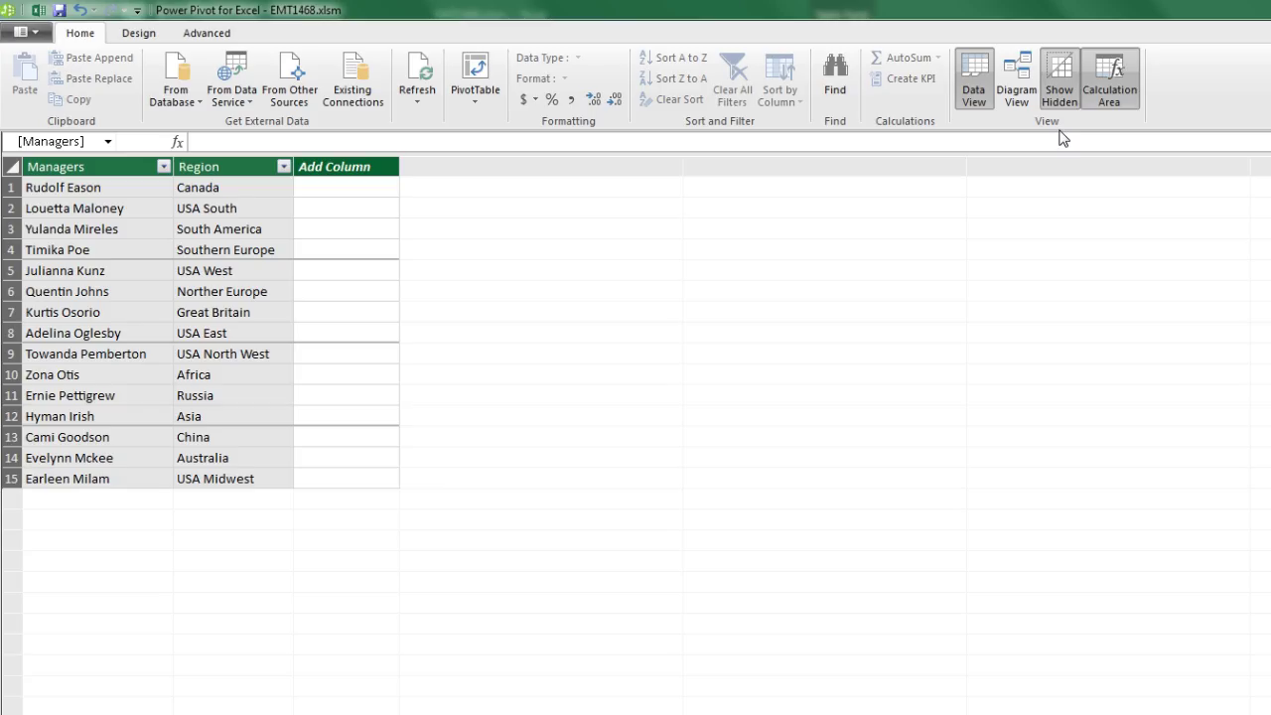
Show the Data Model as a diagram, placing FinalSalesTable and ManagerRegion side by side and enlarging both table boxes.
{"action": "left_click", "coordinate": [1023, 94]}
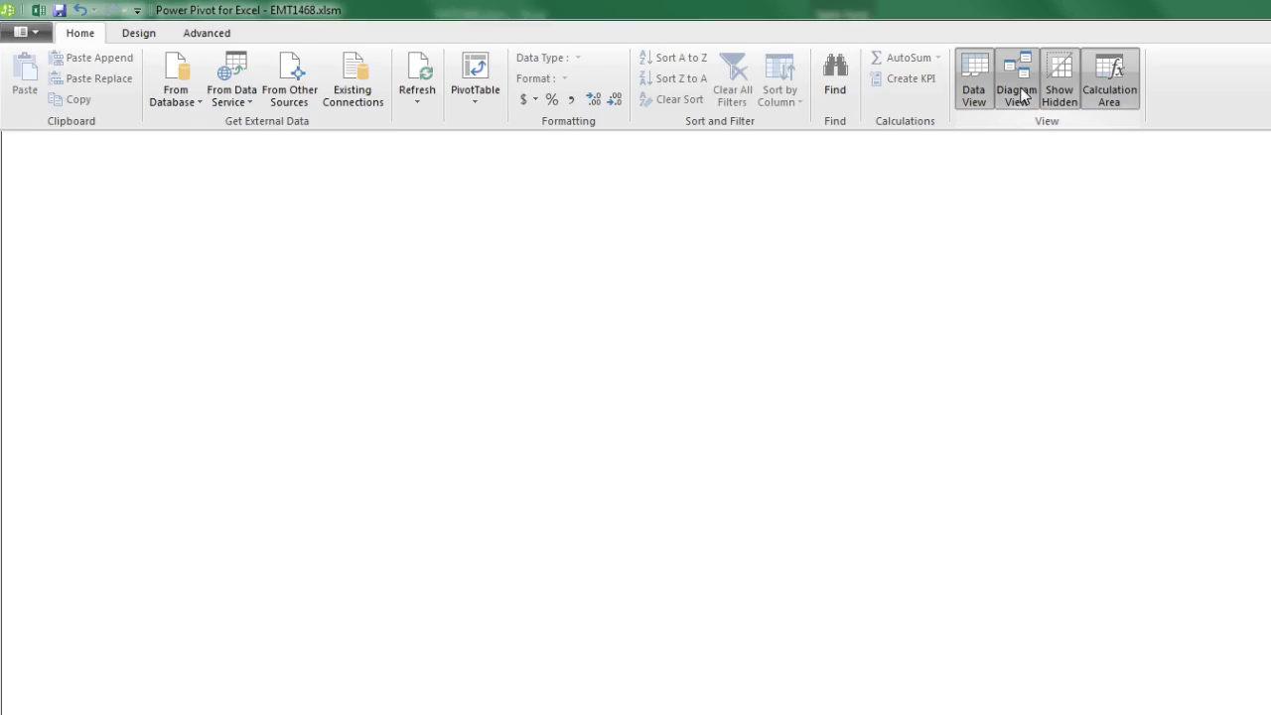
{"action": "left_click_drag", "start_coordinate": [111, 189], "coordinate": [276, 352]}
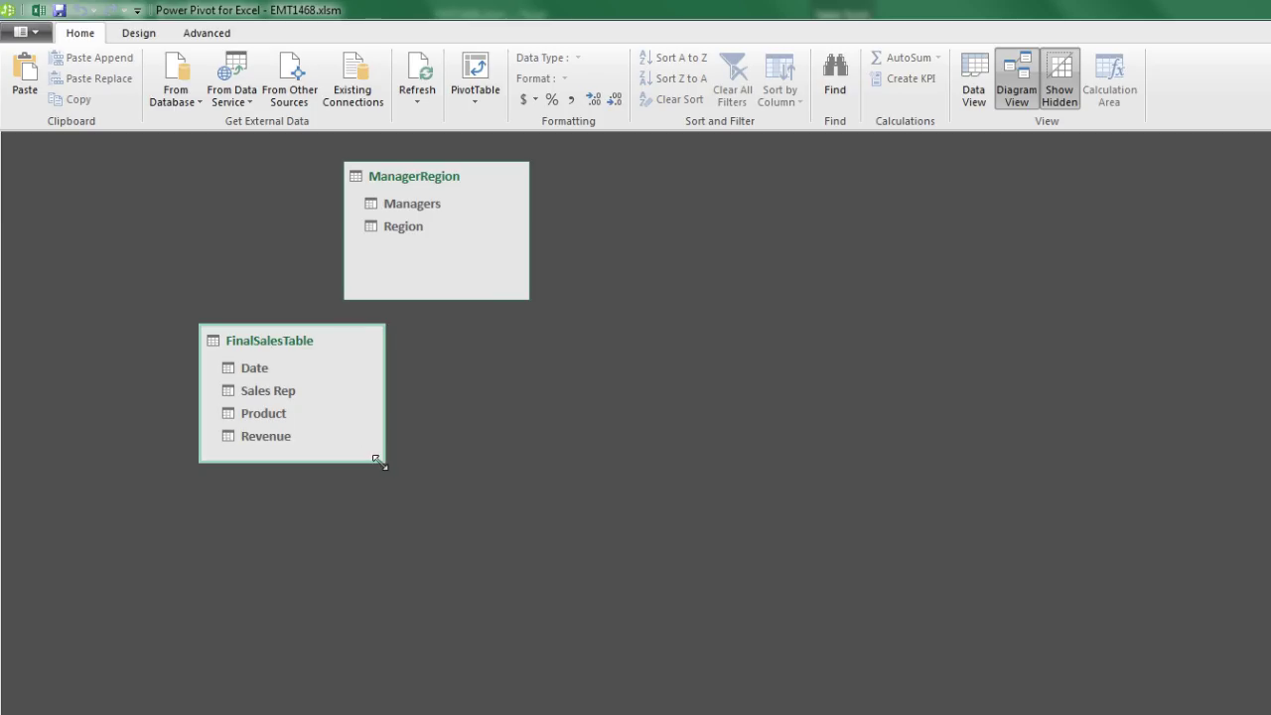
{"action": "left_click_drag", "start_coordinate": [379, 461], "coordinate": [427, 530]}
{"action": "left_click_drag", "start_coordinate": [413, 180], "coordinate": [601, 404]}
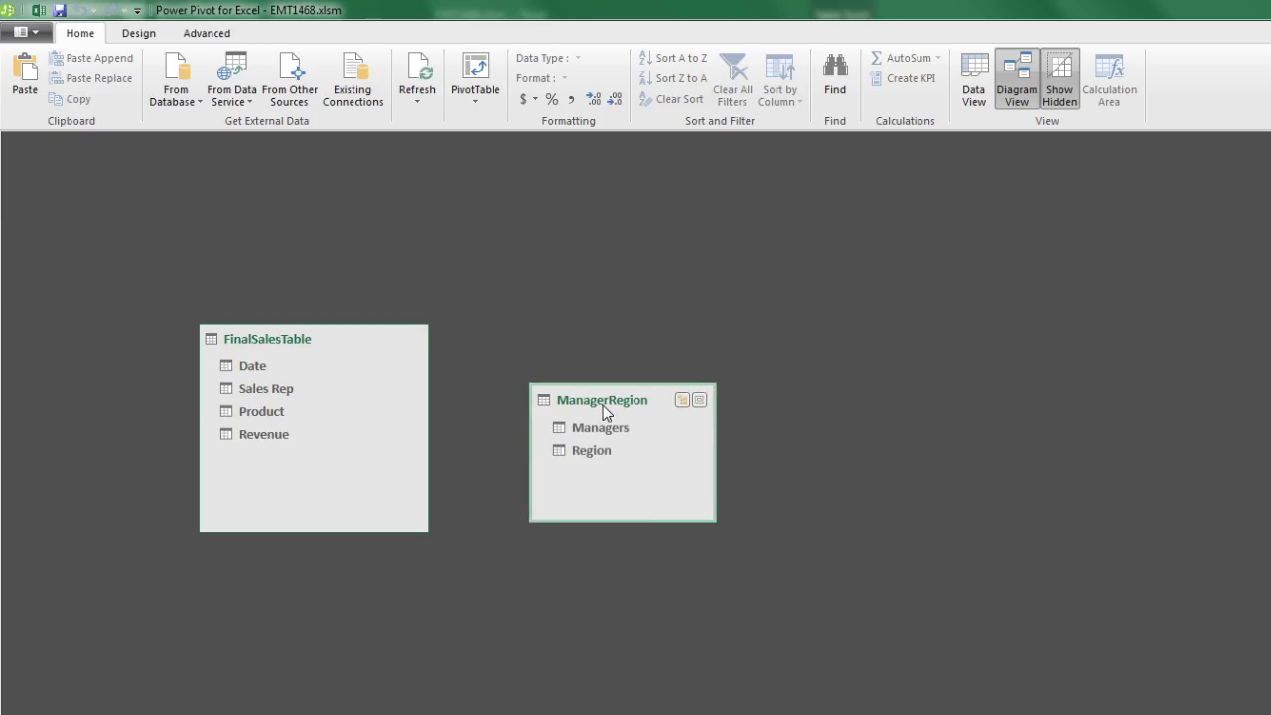
{"action": "left_click_drag", "start_coordinate": [713, 521], "coordinate": [731, 537]}
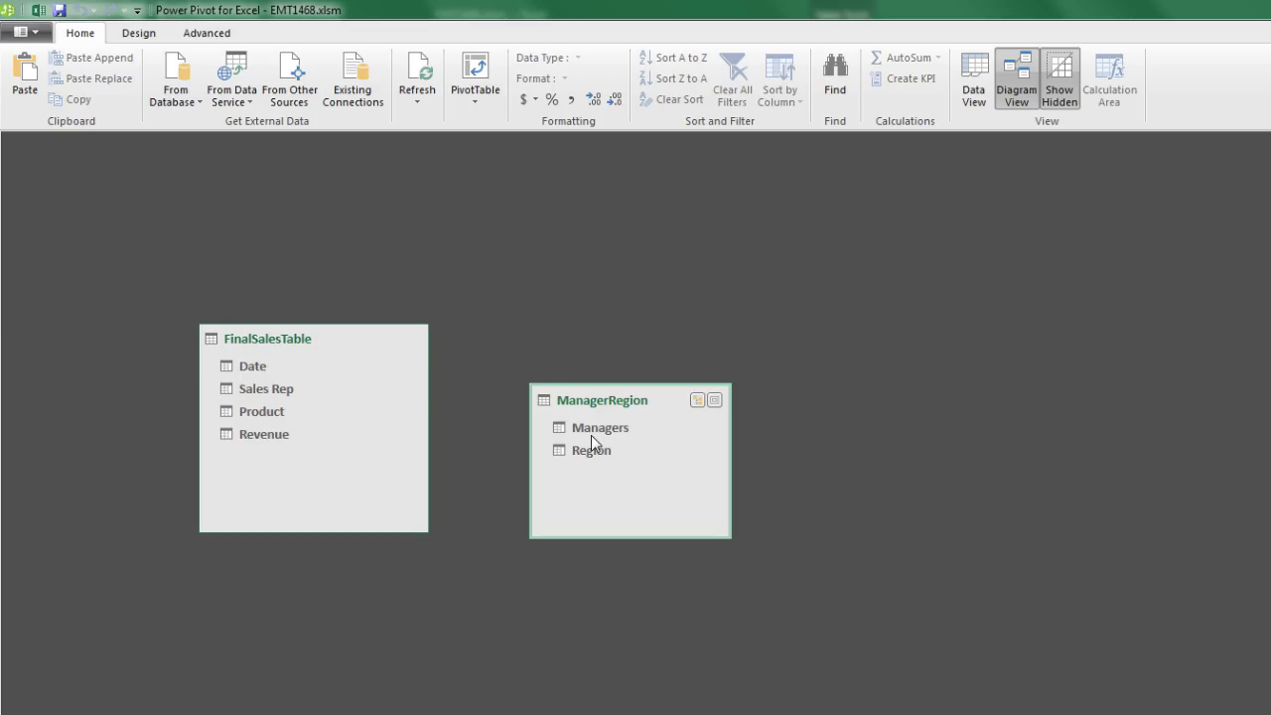
Relate Managers in ManagerRegion to Sales Rep in FinalSalesTable and move the ManagerRegion box lower in the diagram.
{"action": "left_click_drag", "start_coordinate": [605, 433], "coordinate": [272, 392]}
{"action": "left_click_drag", "start_coordinate": [609, 407], "coordinate": [649, 480]}
{"action": "left_click", "coordinate": [549, 538]}
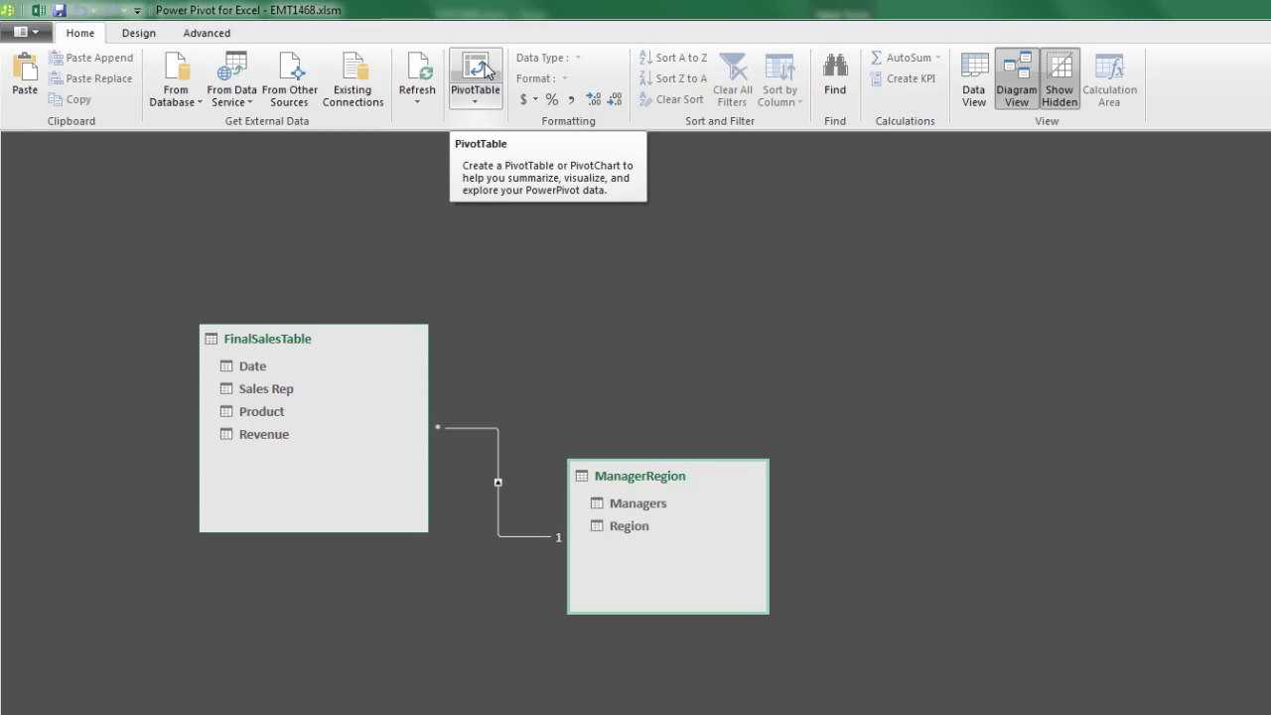
Create a PivotTable from the Data Model on a new worksheet.
{"action": "left_click", "coordinate": [973, 95]}
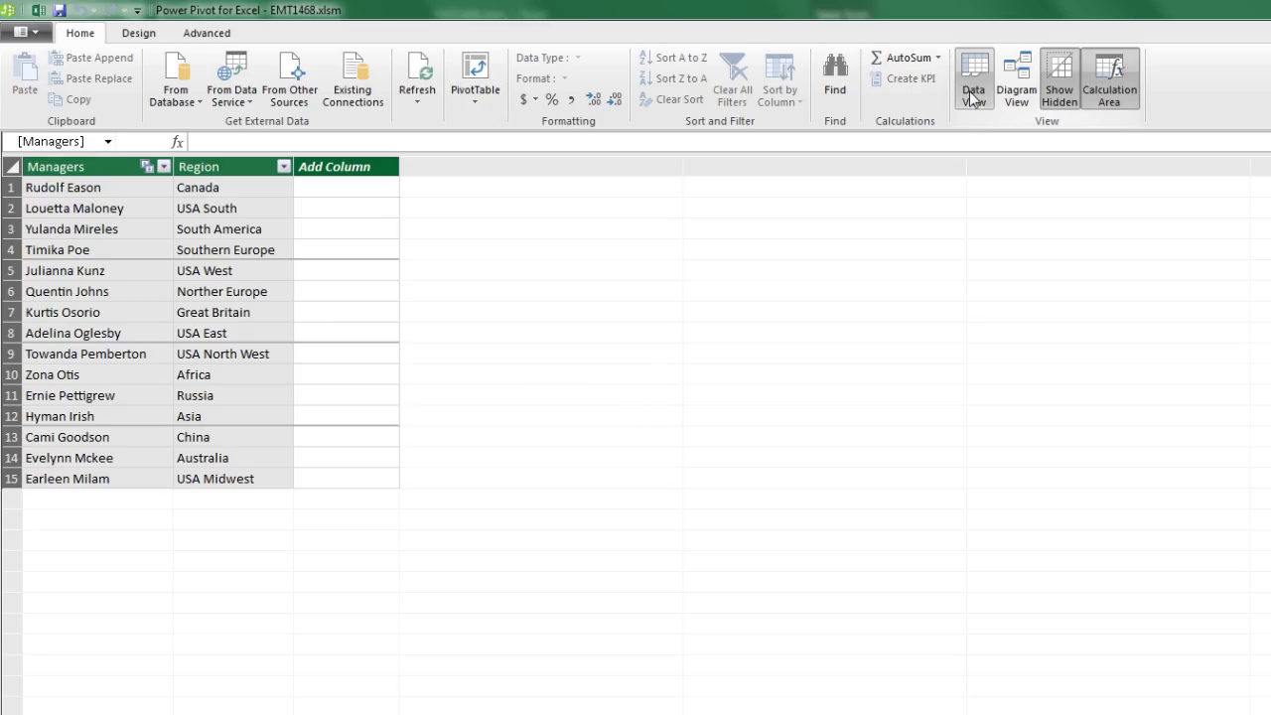
{"action": "left_click", "coordinate": [1003, 92]}
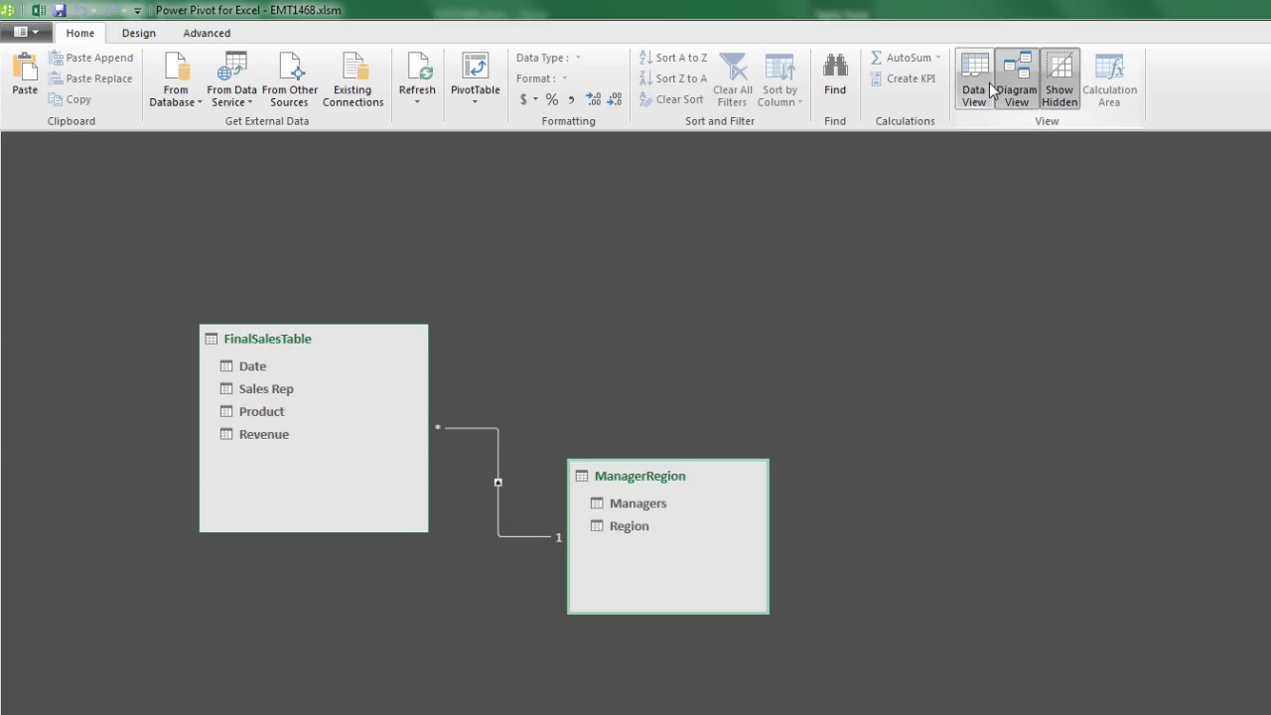
{"action": "left_click", "coordinate": [474, 71]}
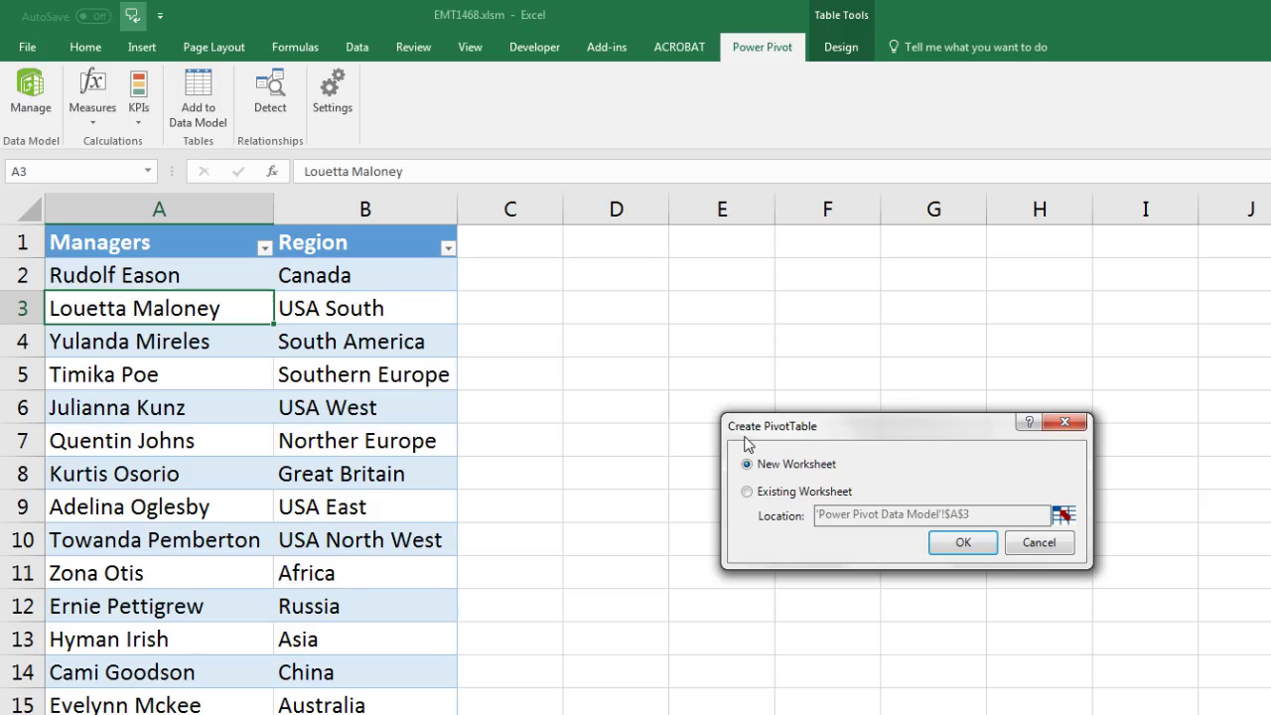
{"action": "left_click", "coordinate": [961, 543]}
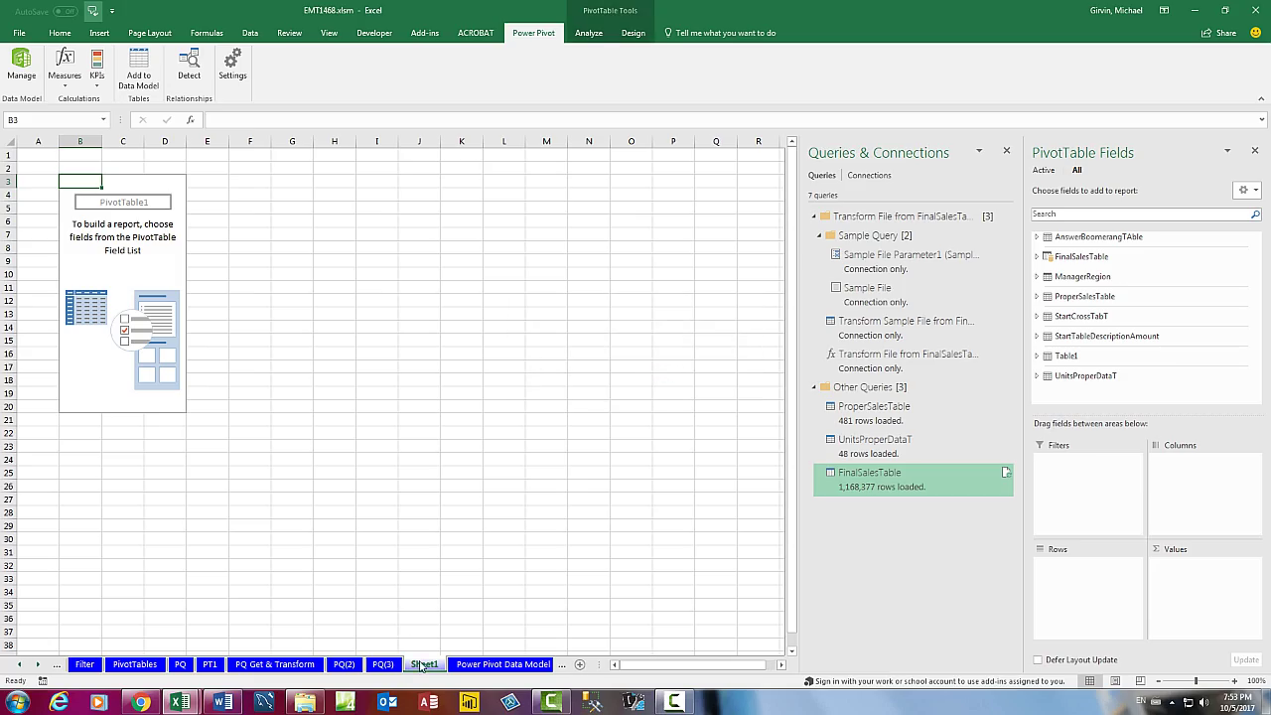
Rename the new PivotTable sheet as DM PT 2 and close the Queries & Connections pane.
{"action": "key", "text": "alt+h"}
{"action": "type", "text": "orDM PT 2"}
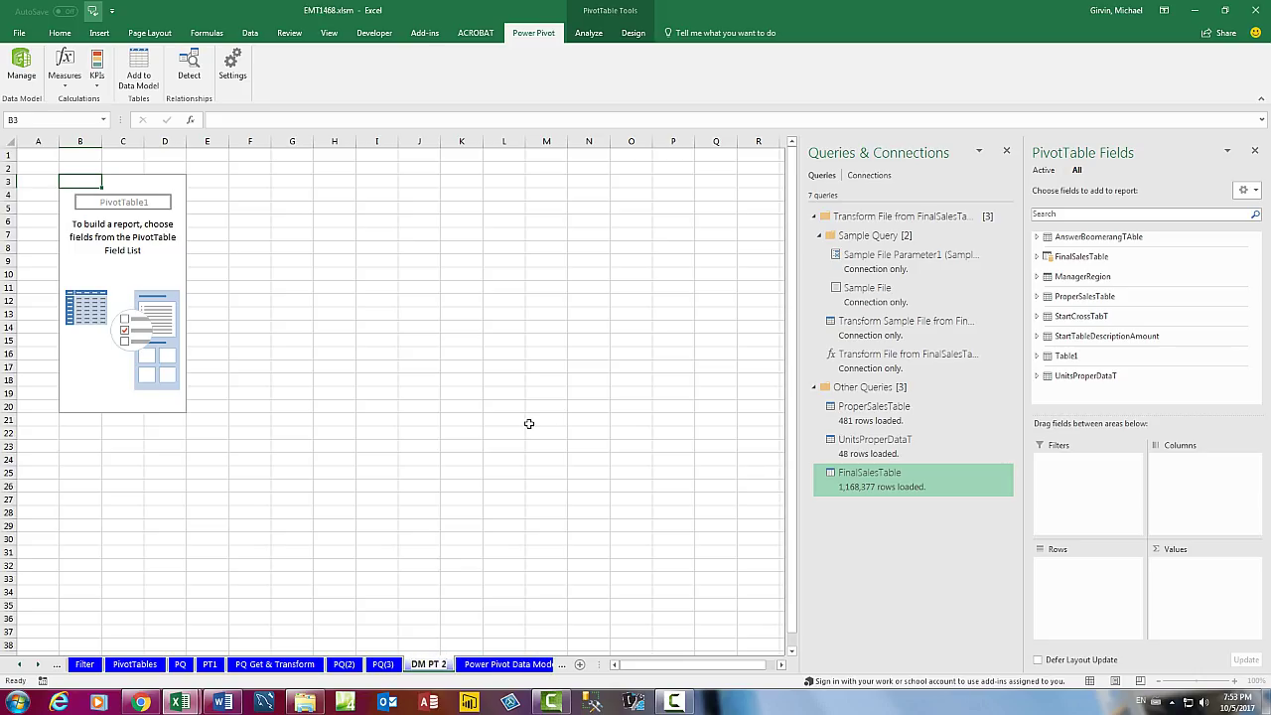
{"action": "key", "text": "Return"}
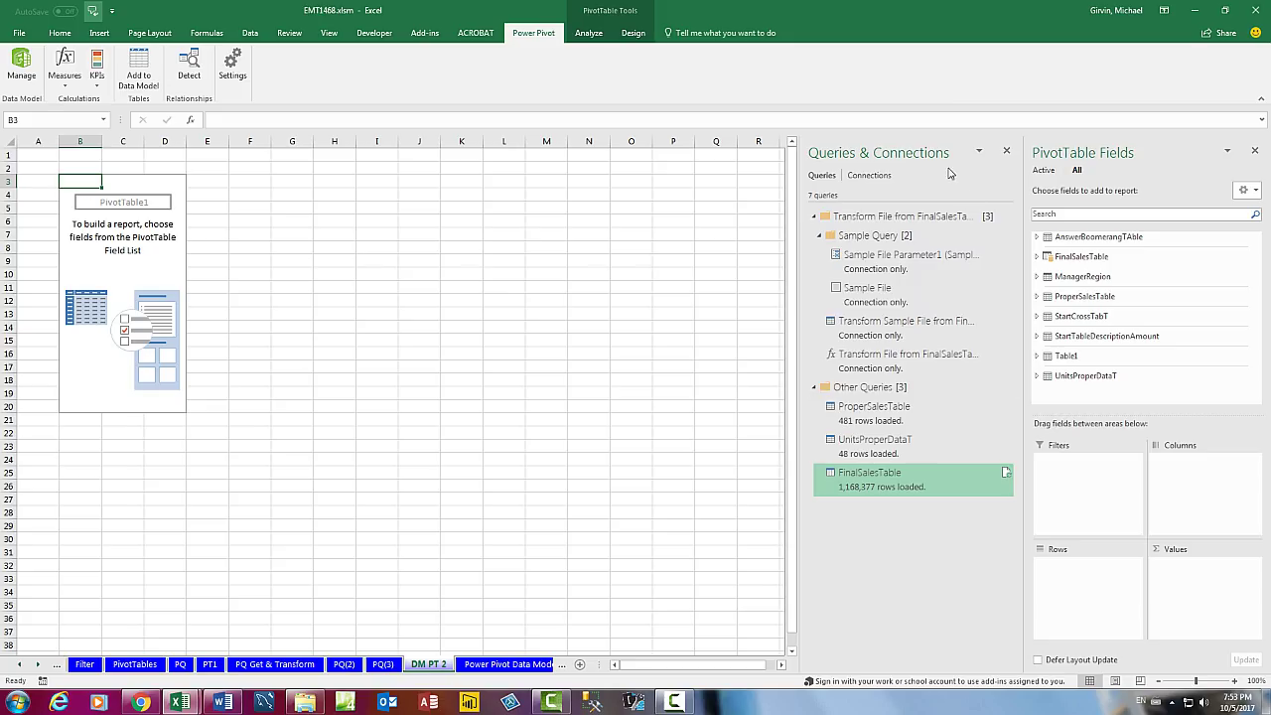
{"action": "left_click", "coordinate": [1006, 153]}
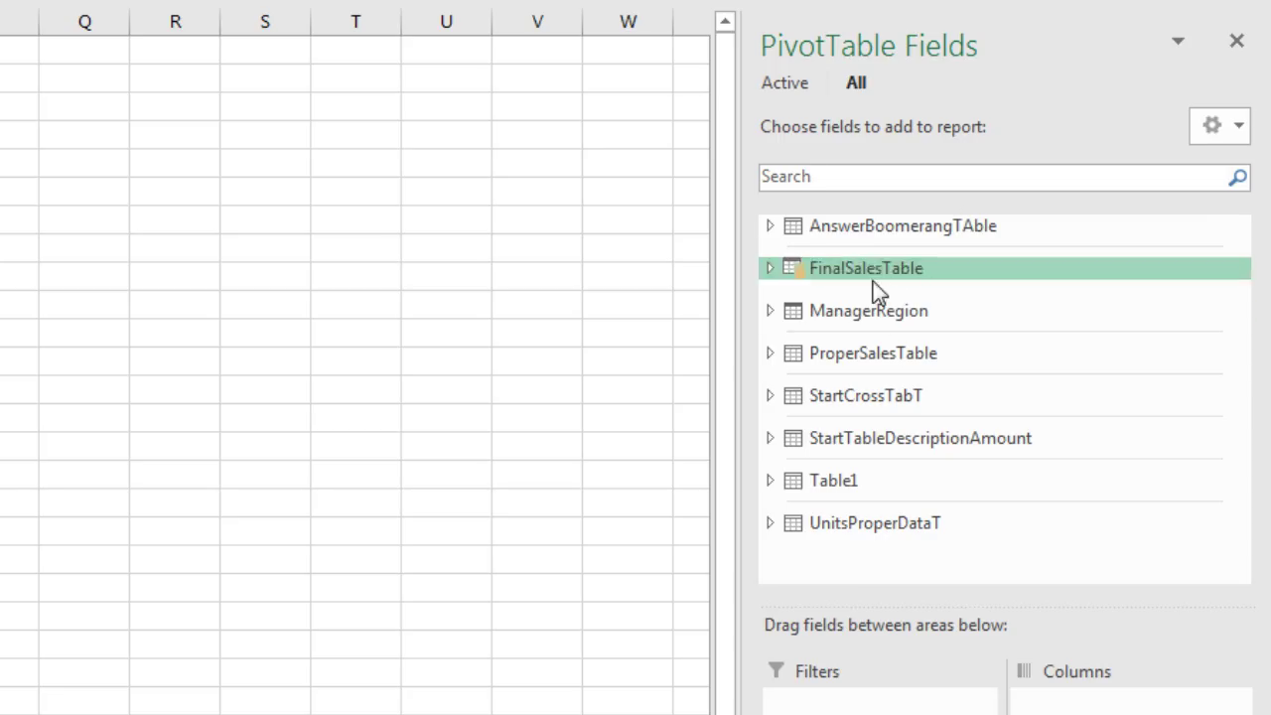
Add FinalSalesTable and ManagerRegion to the PivotTable's active field list and display only those active tables.
{"action": "left_click", "coordinate": [761, 86]}
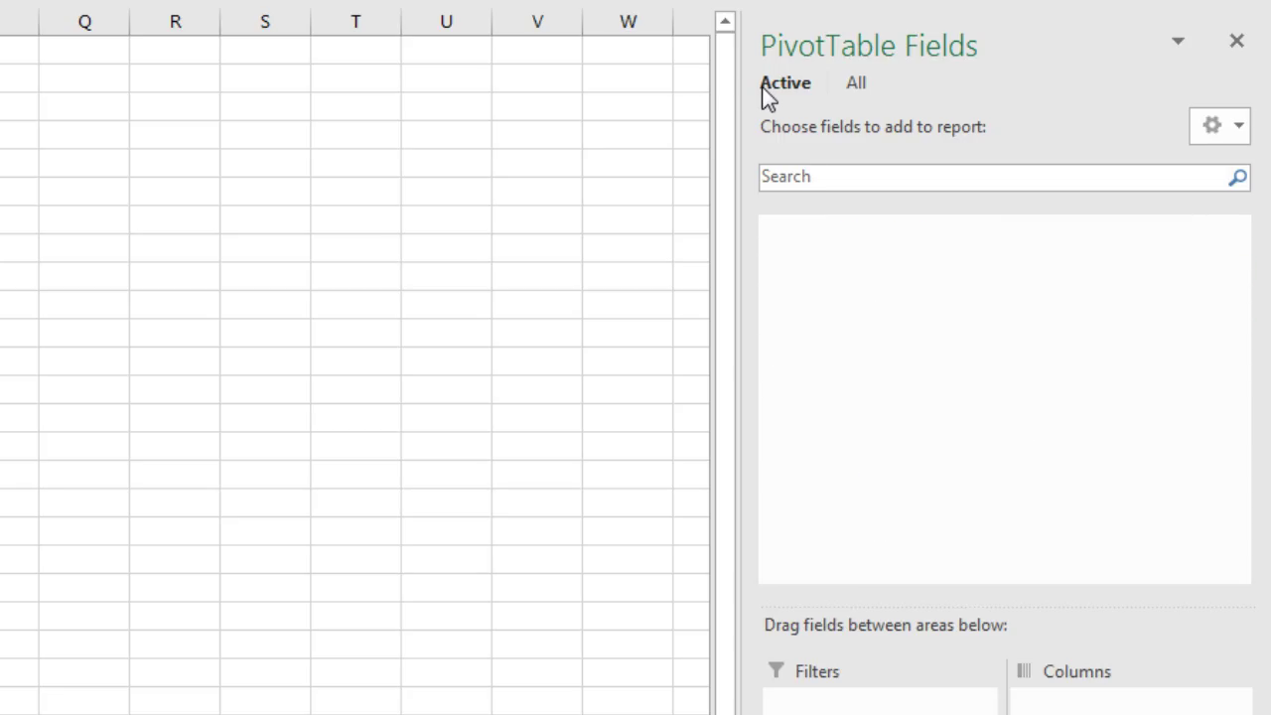
{"action": "left_click", "coordinate": [852, 86]}
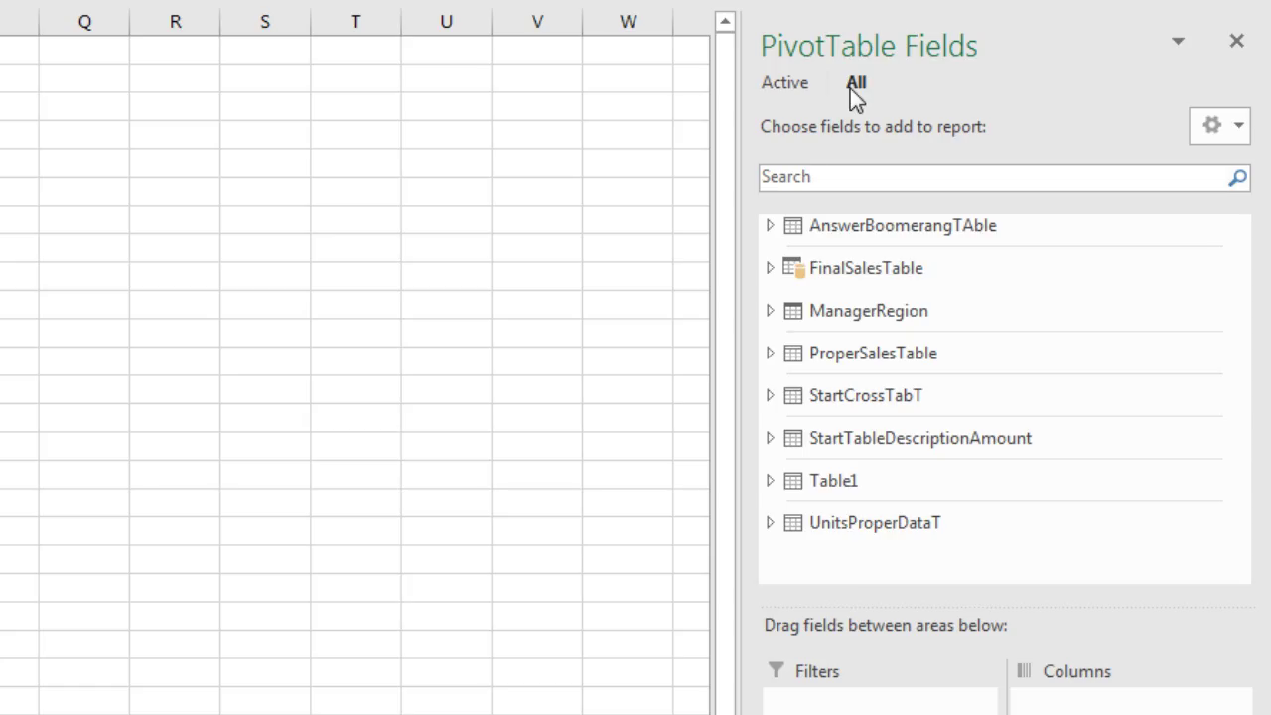
{"action": "right_click", "coordinate": [820, 271]}
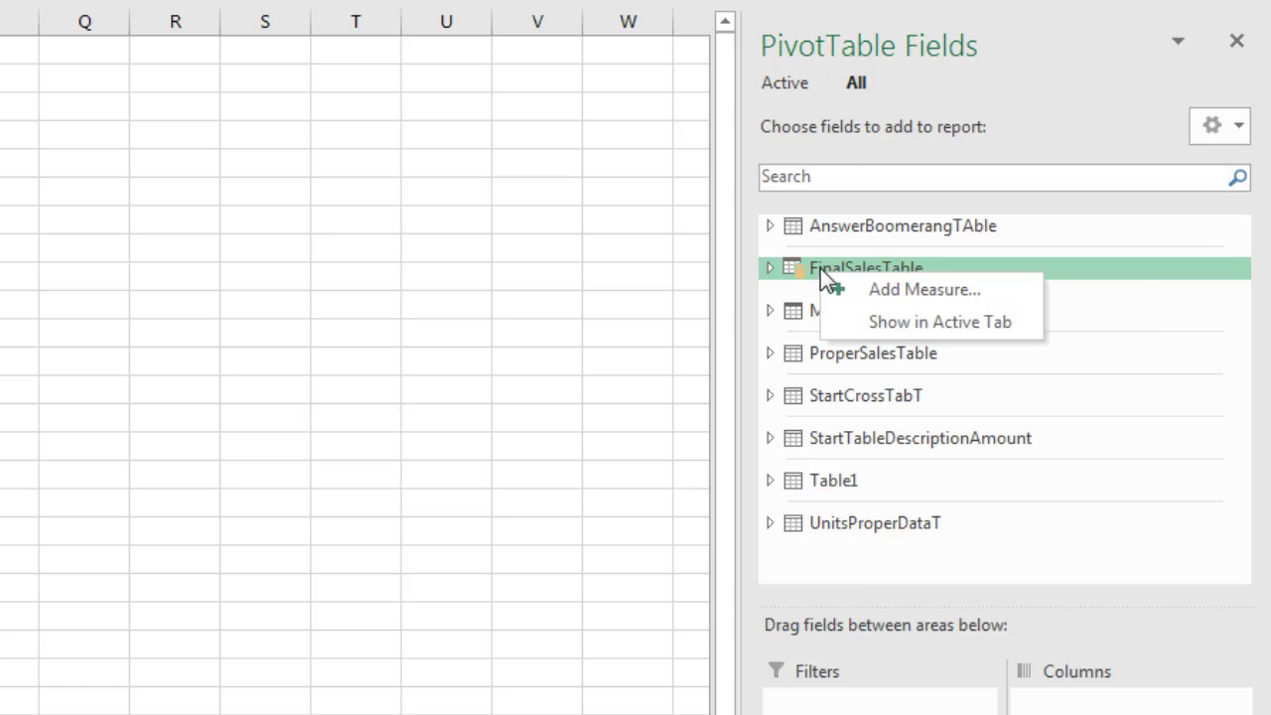
{"action": "left_click", "coordinate": [893, 333]}
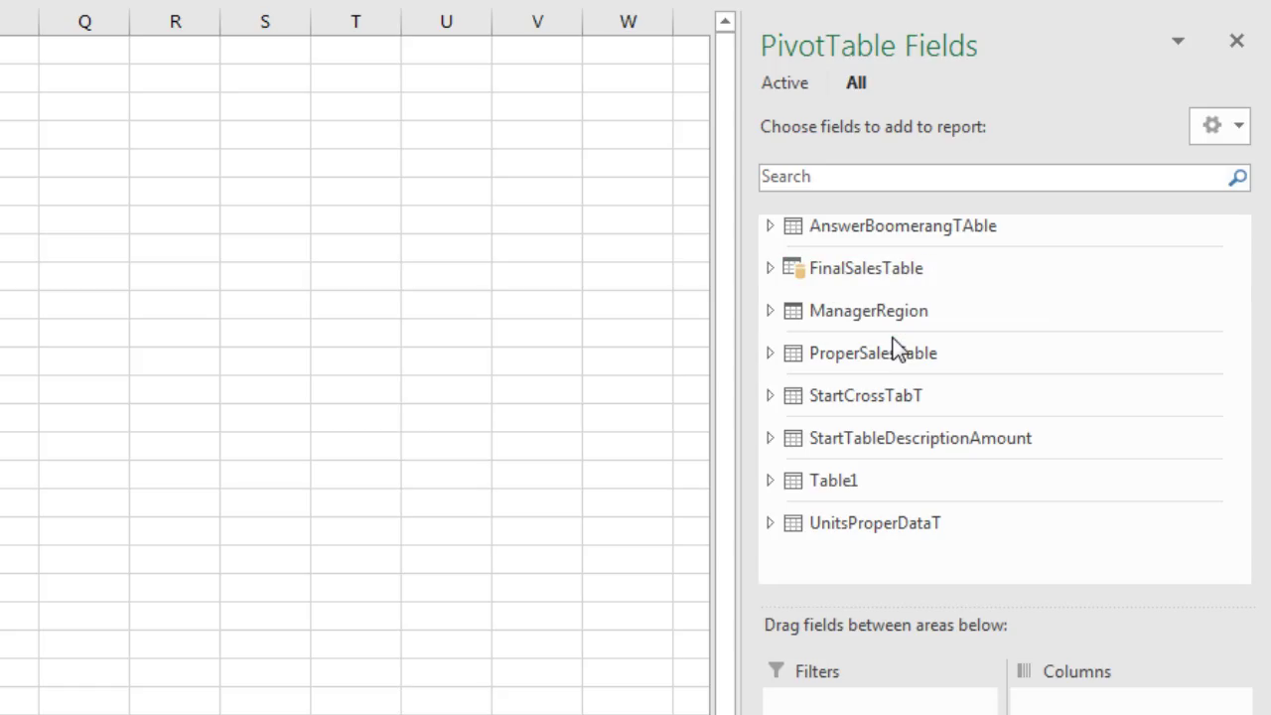
{"action": "right_click", "coordinate": [820, 317]}
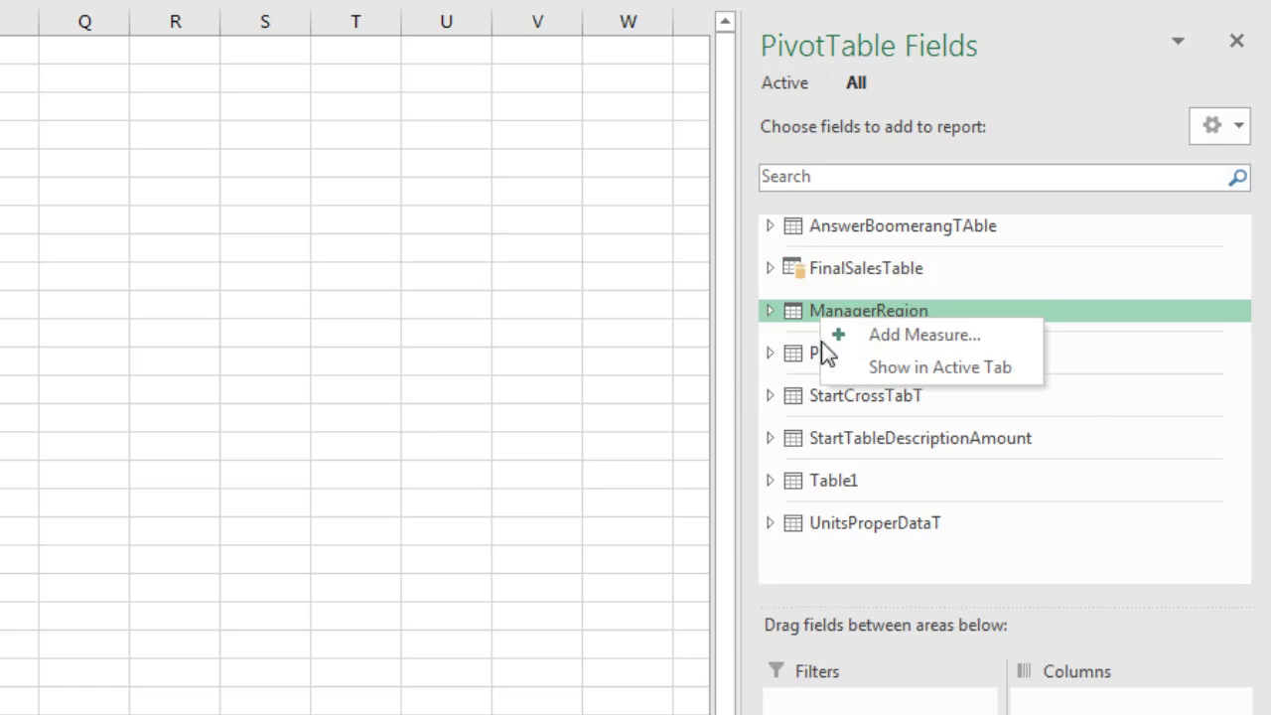
{"action": "left_click", "coordinate": [832, 366]}
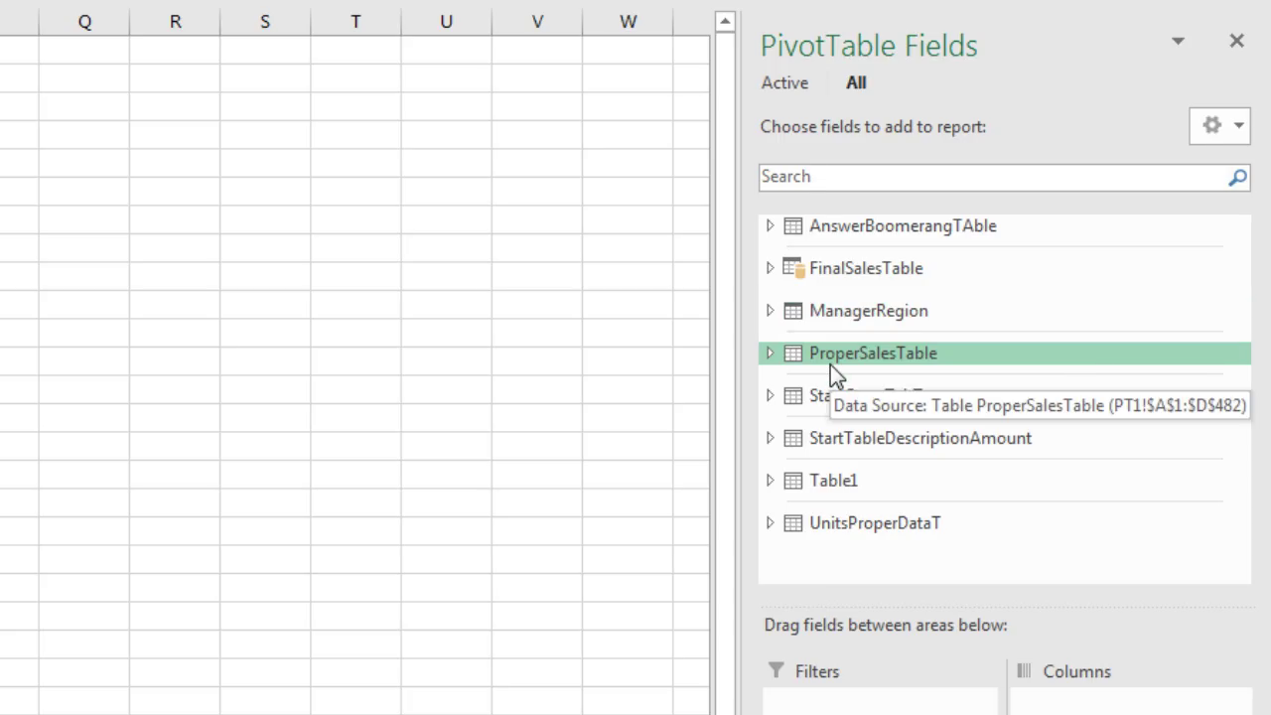
{"action": "left_click", "coordinate": [786, 86]}
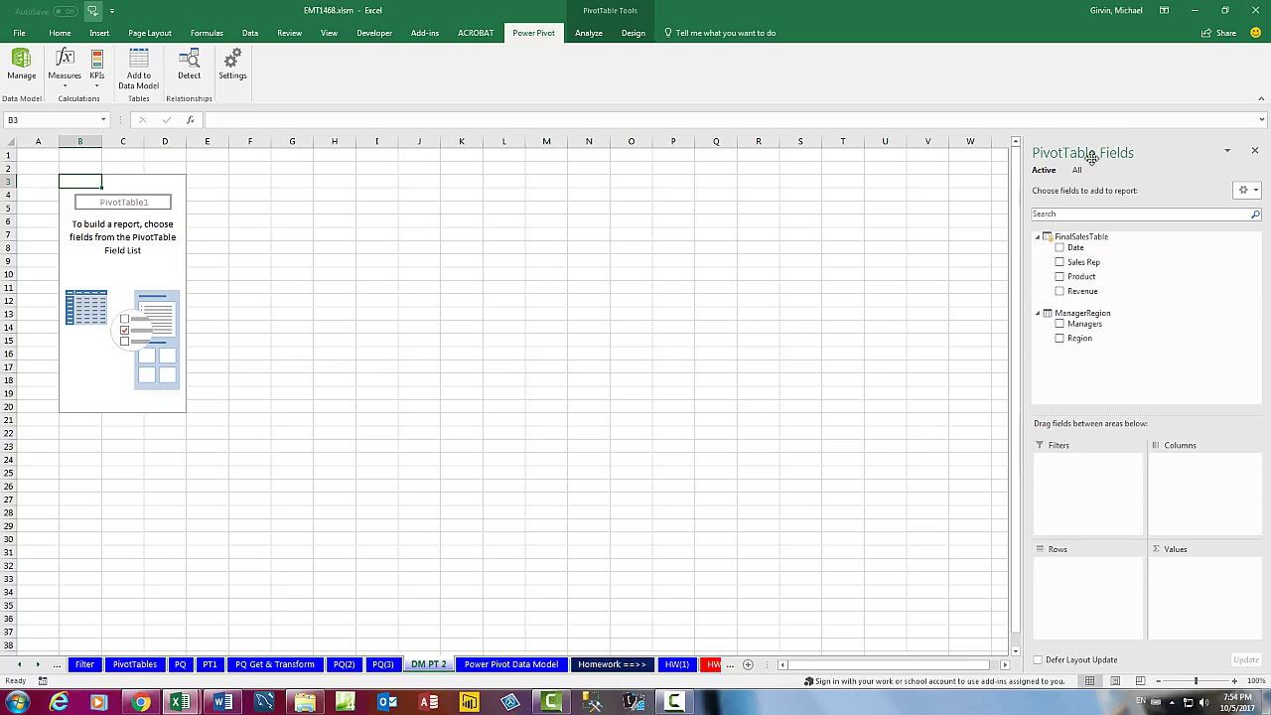
Build the PivotTable with Region in rows and Revenue summed in values, keeping the field list floating beside the report.
{"action": "left_click_drag", "start_coordinate": [1092, 157], "coordinate": [638, 181]}
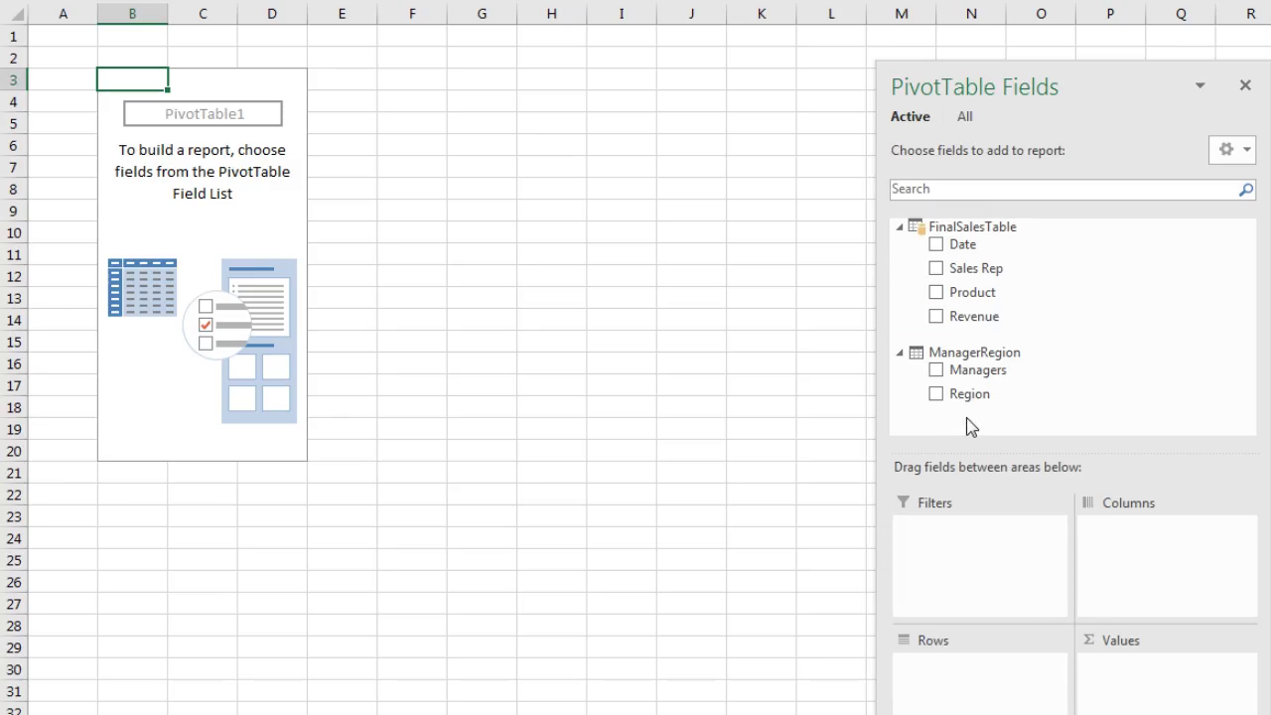
{"action": "left_click_drag", "start_coordinate": [954, 394], "coordinate": [953, 695]}
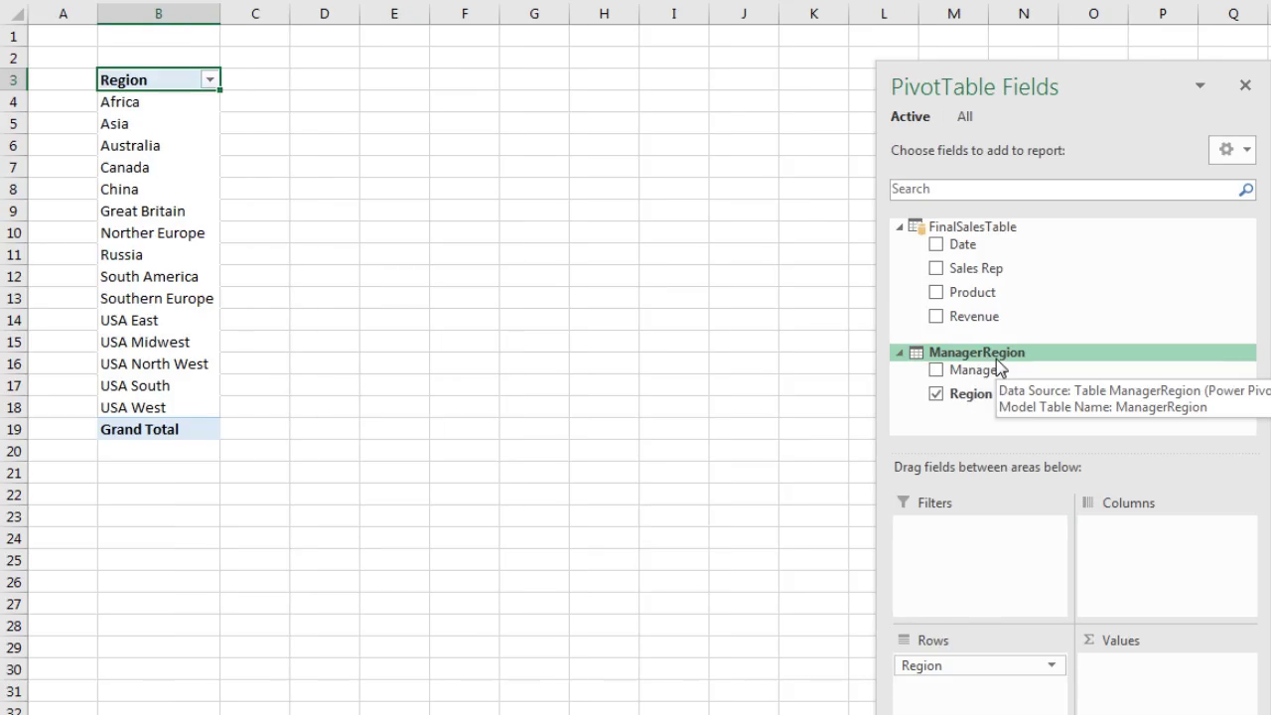
{"action": "left_click_drag", "start_coordinate": [966, 314], "coordinate": [1138, 684]}
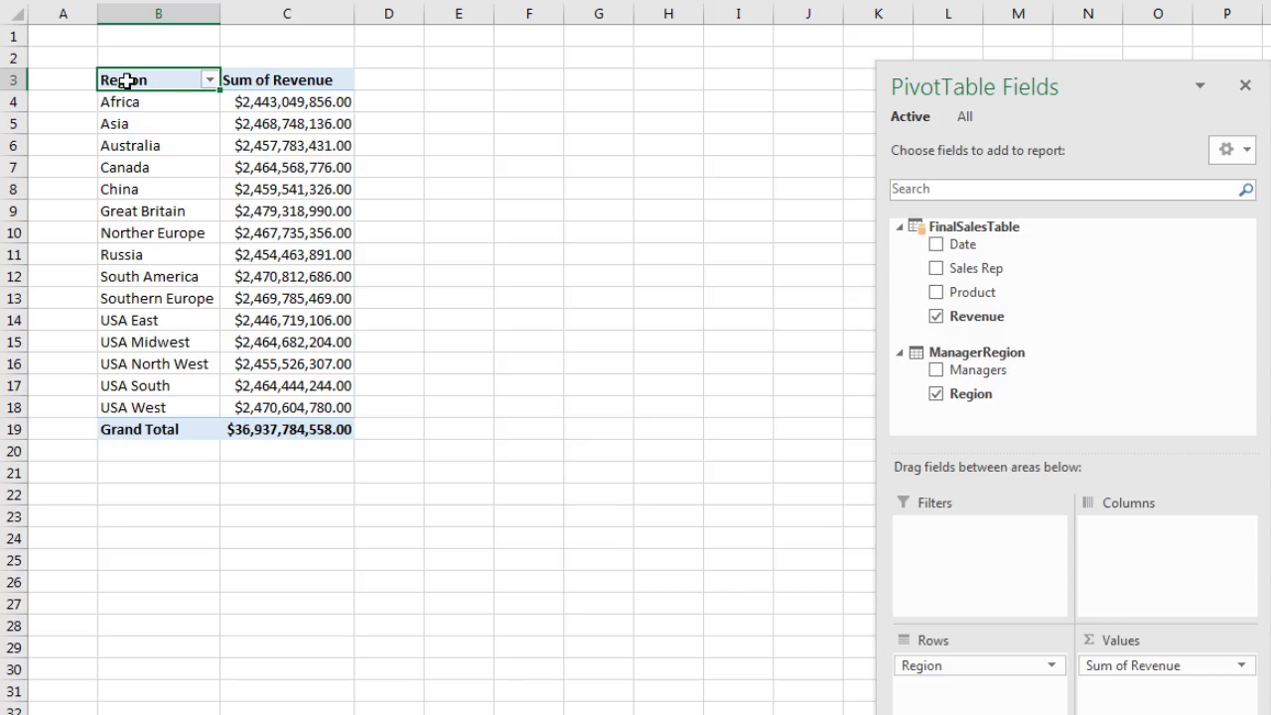
{"action": "mouse_move", "coordinate": [268, 157]}
{"action": "mouse_move", "coordinate": [303, 311]}
{"action": "left_click_drag", "start_coordinate": [999, 92], "coordinate": [669, 55]}
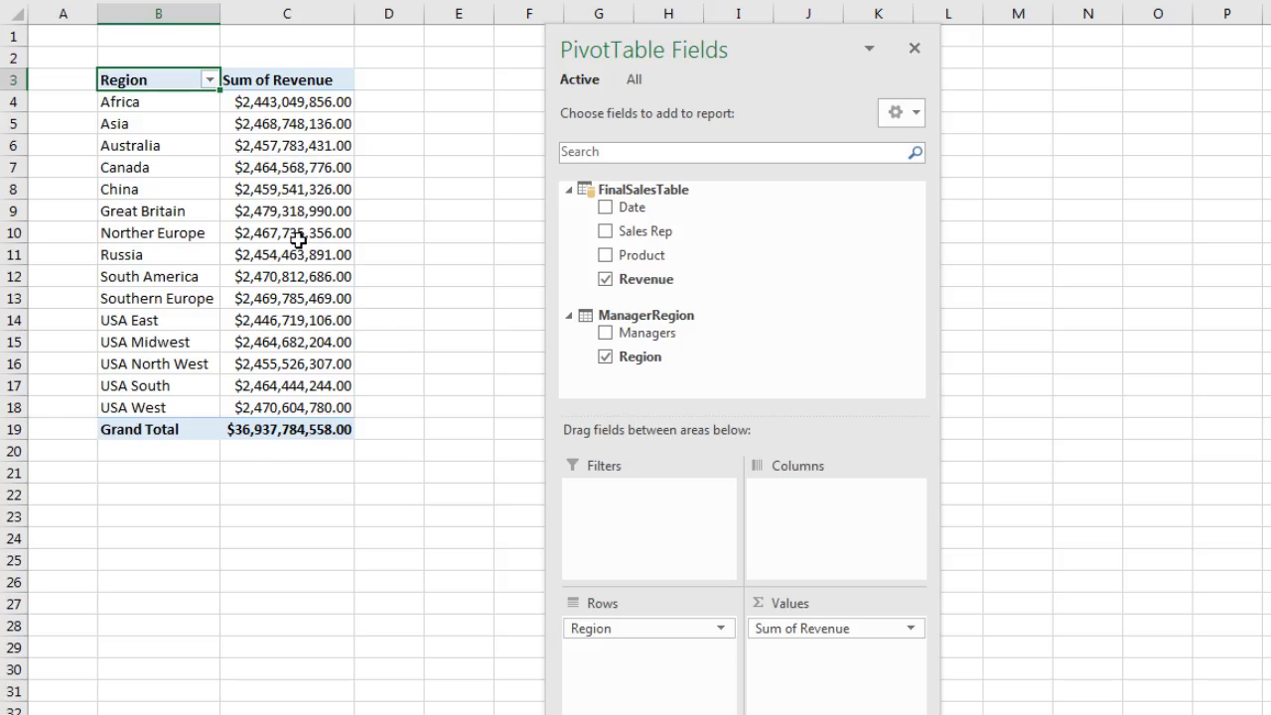
{"action": "mouse_move", "coordinate": [339, 234]}
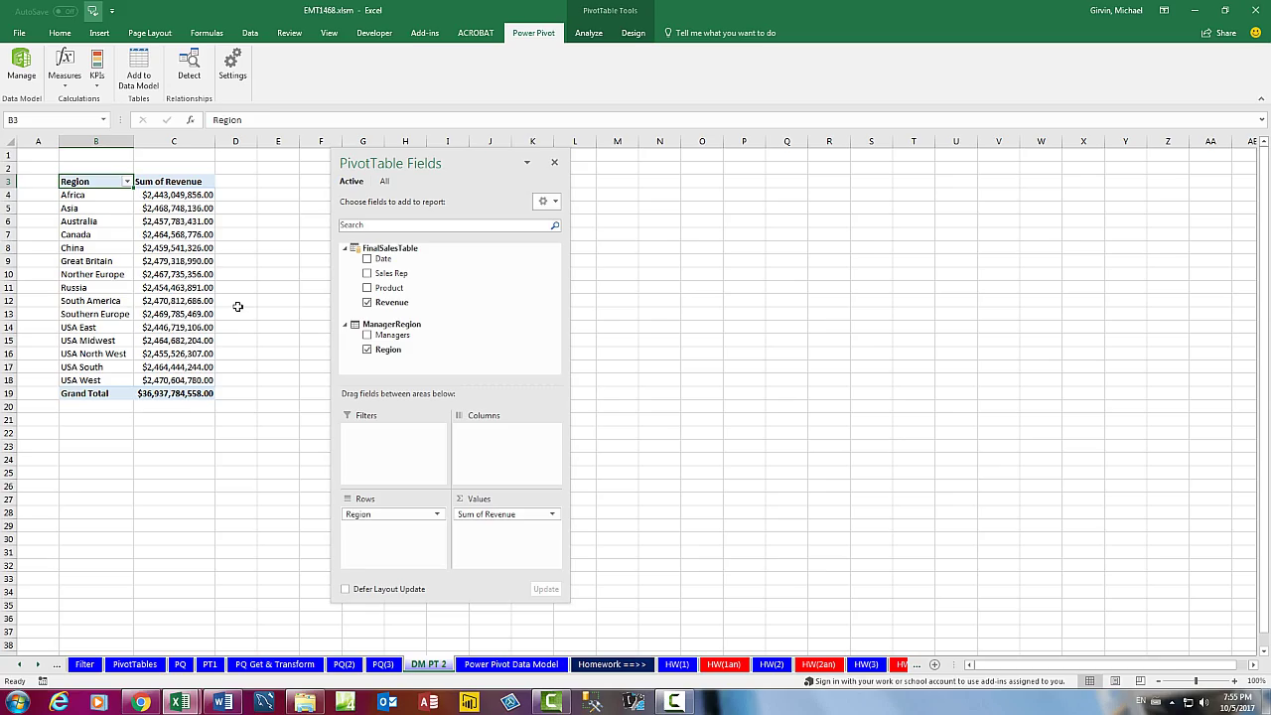
Switch to Windows Explorer and copy 2017Data.txt from the EMT1468TextFiles folder into its First subfolder.
{"action": "left_click", "coordinate": [305, 702]}
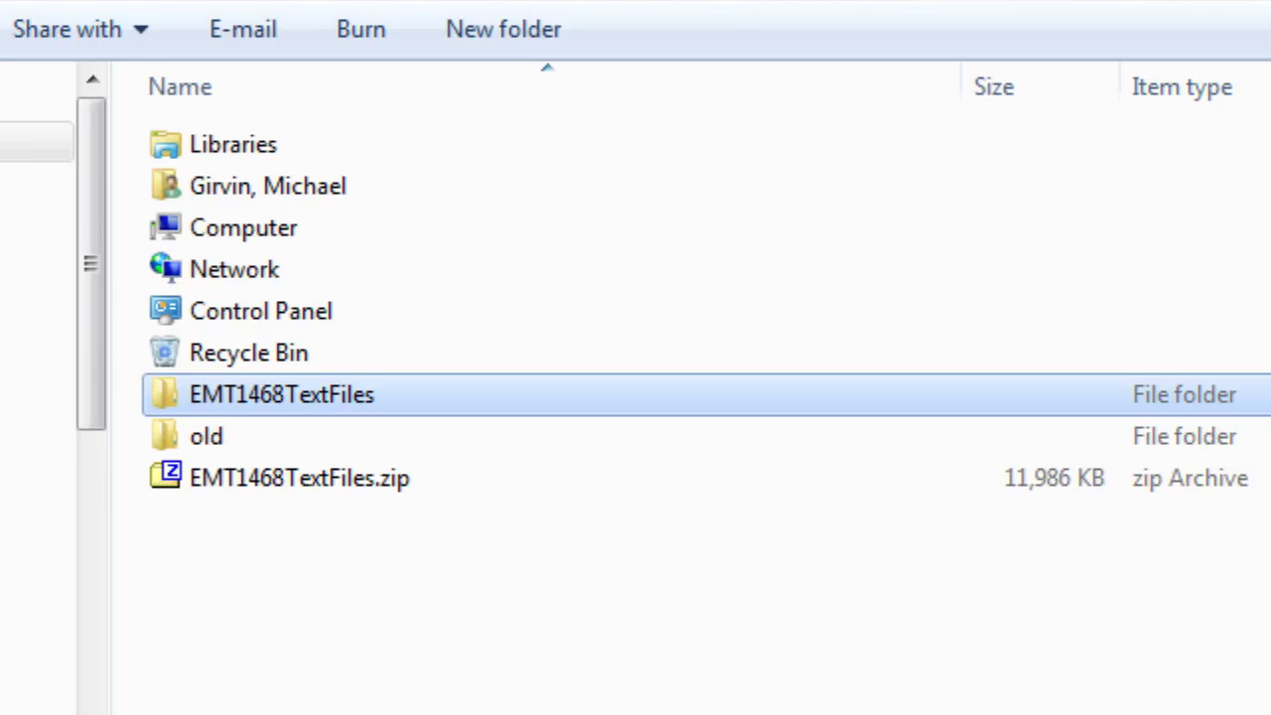
{"action": "double_click", "coordinate": [280, 395]}
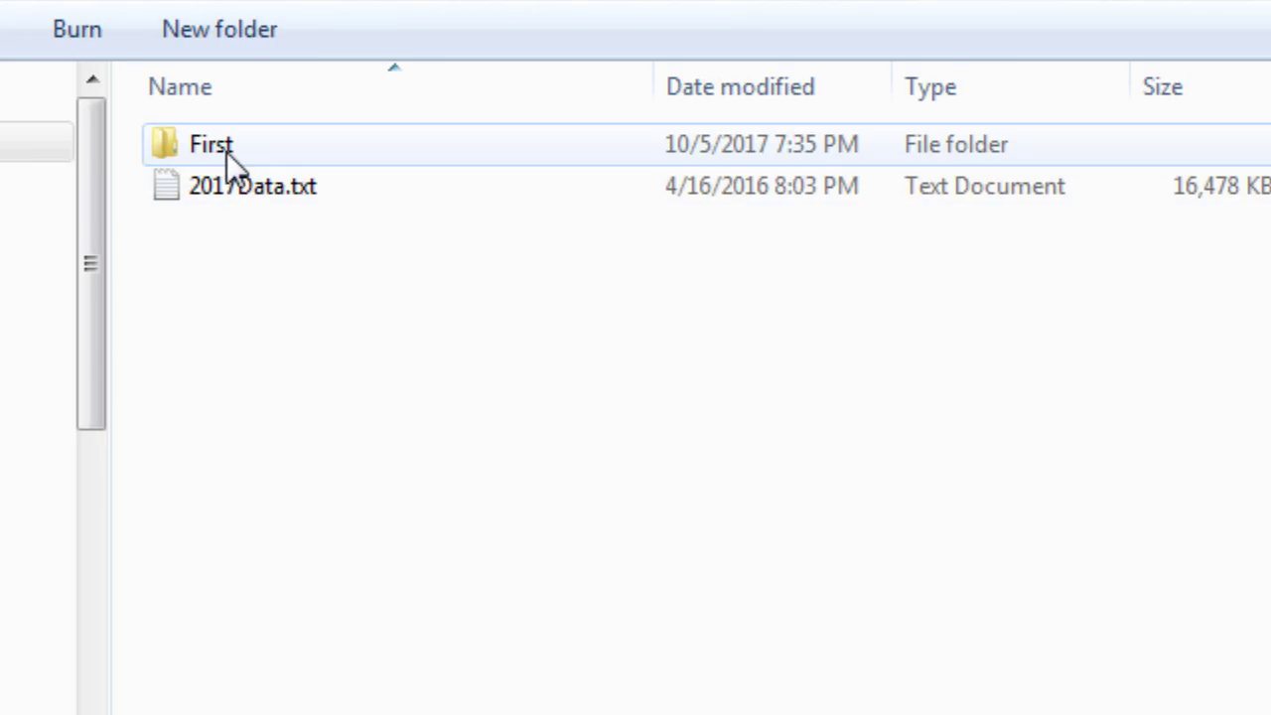
{"action": "left_click", "coordinate": [248, 194]}
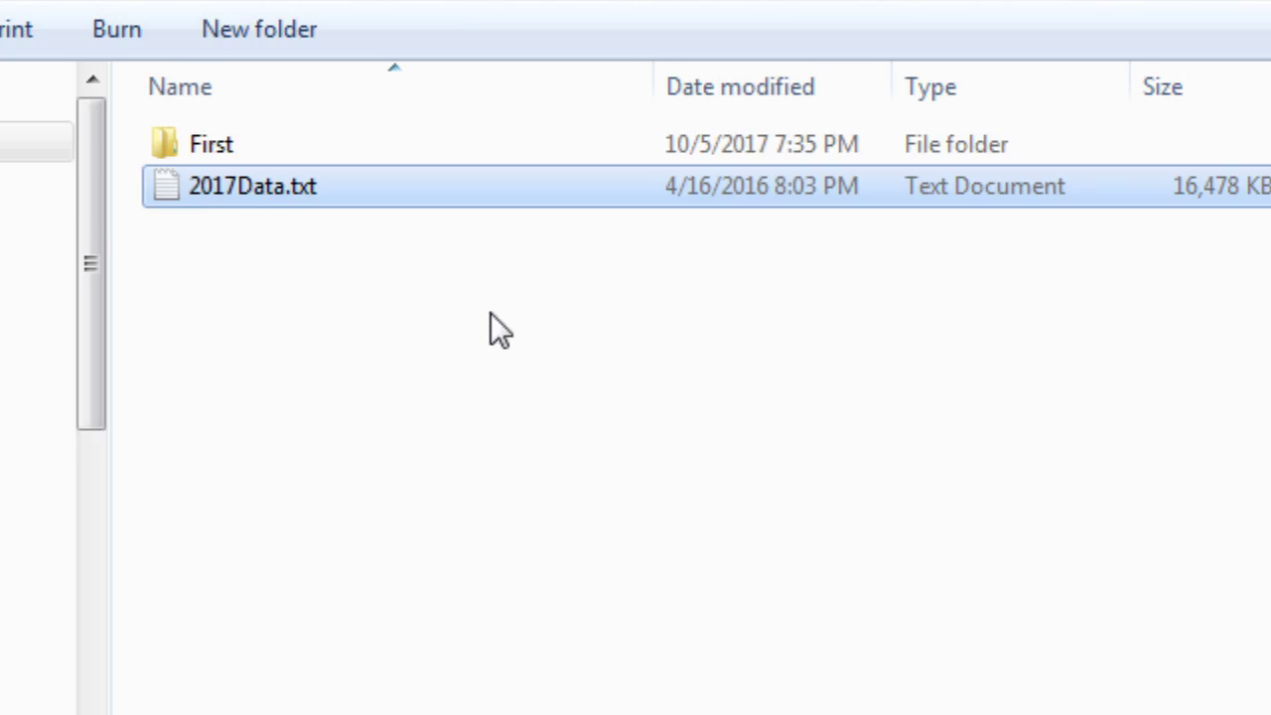
{"action": "key", "text": "ctrl+c"}
{"action": "double_click", "coordinate": [231, 144]}
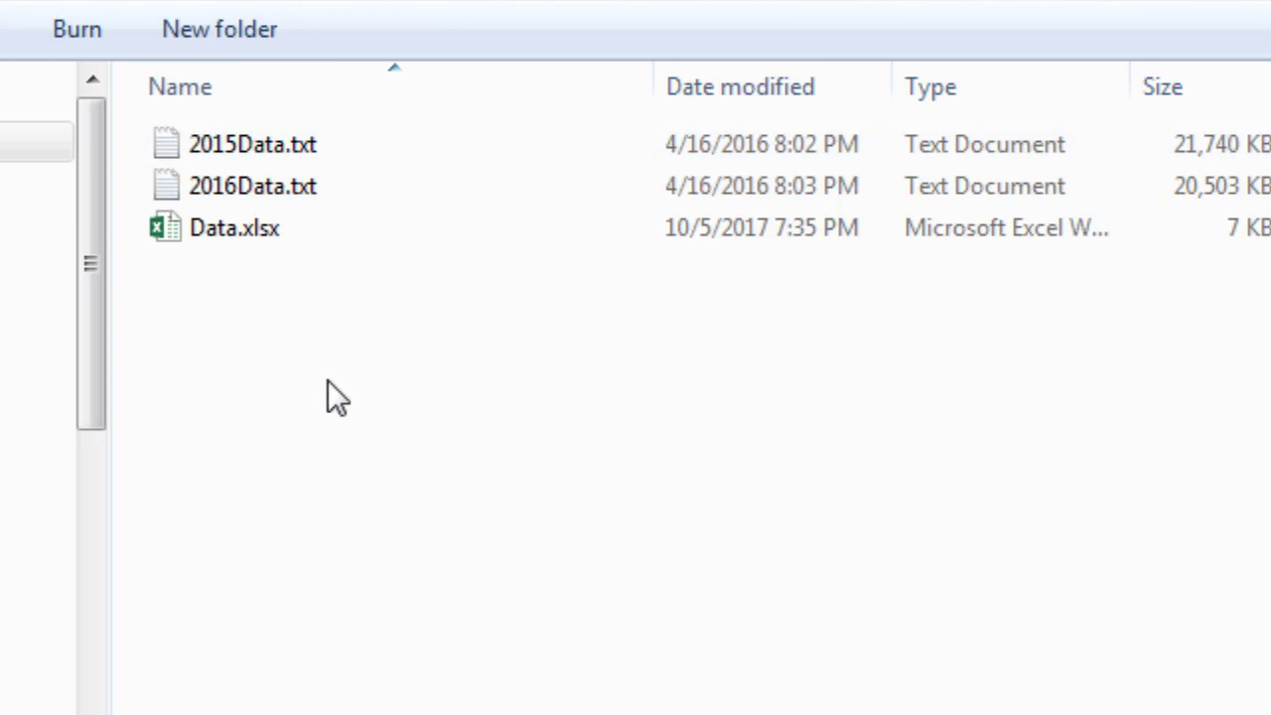
{"action": "key", "text": "ctrl+v"}
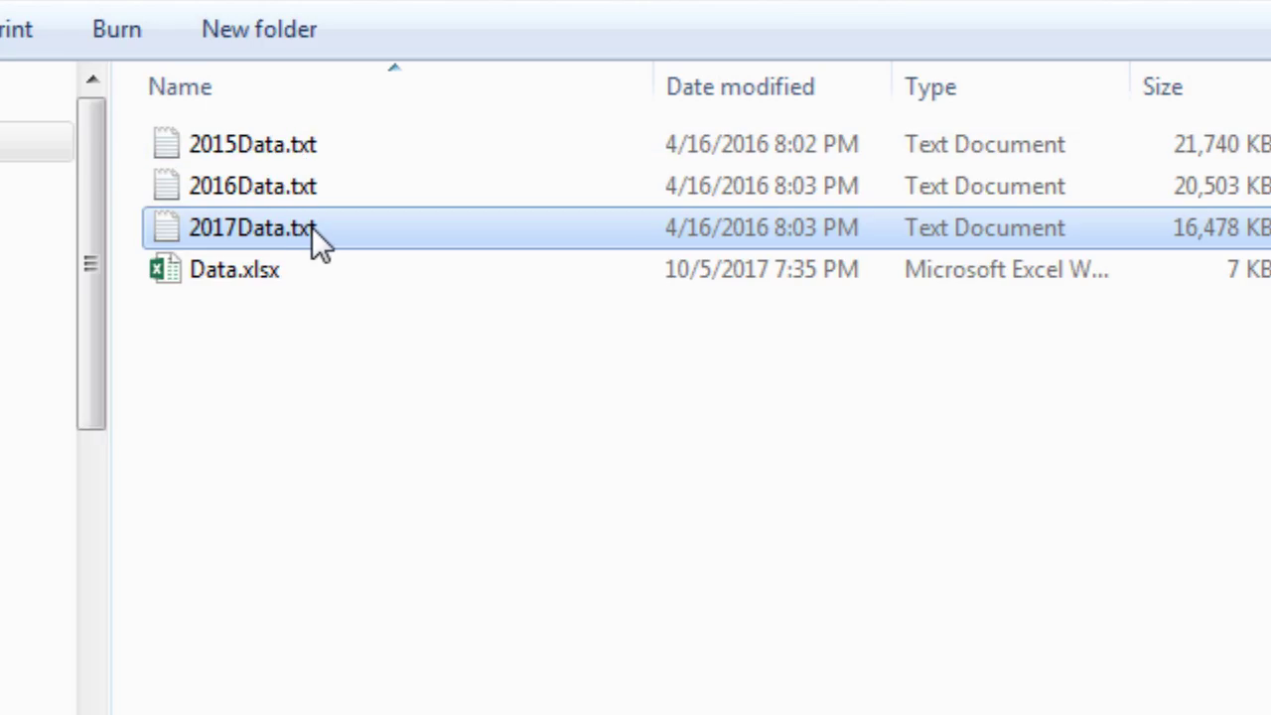
{"action": "mouse_move", "coordinate": [311, 228]}
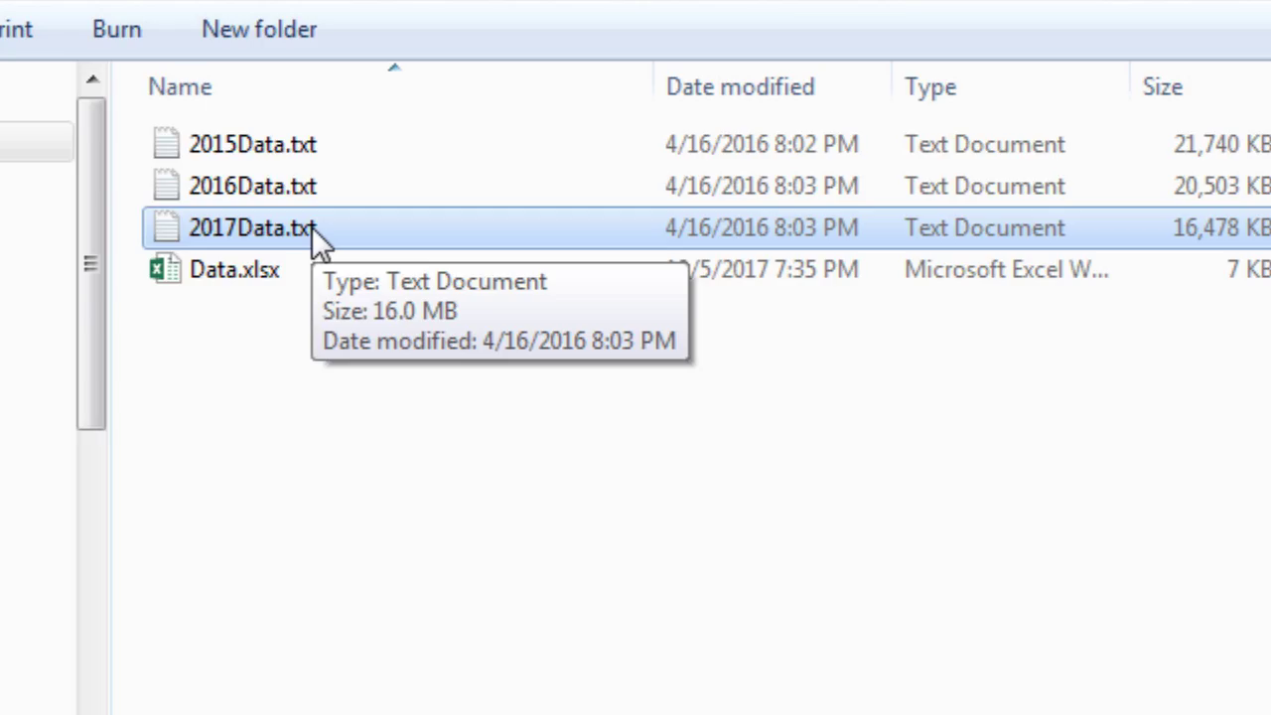
Switch back to the EMT1468 workbook in Excel, show the Queries & Connections pane, and float it beside the PivotTable field list.
{"action": "mouse_move", "coordinate": [182, 703]}
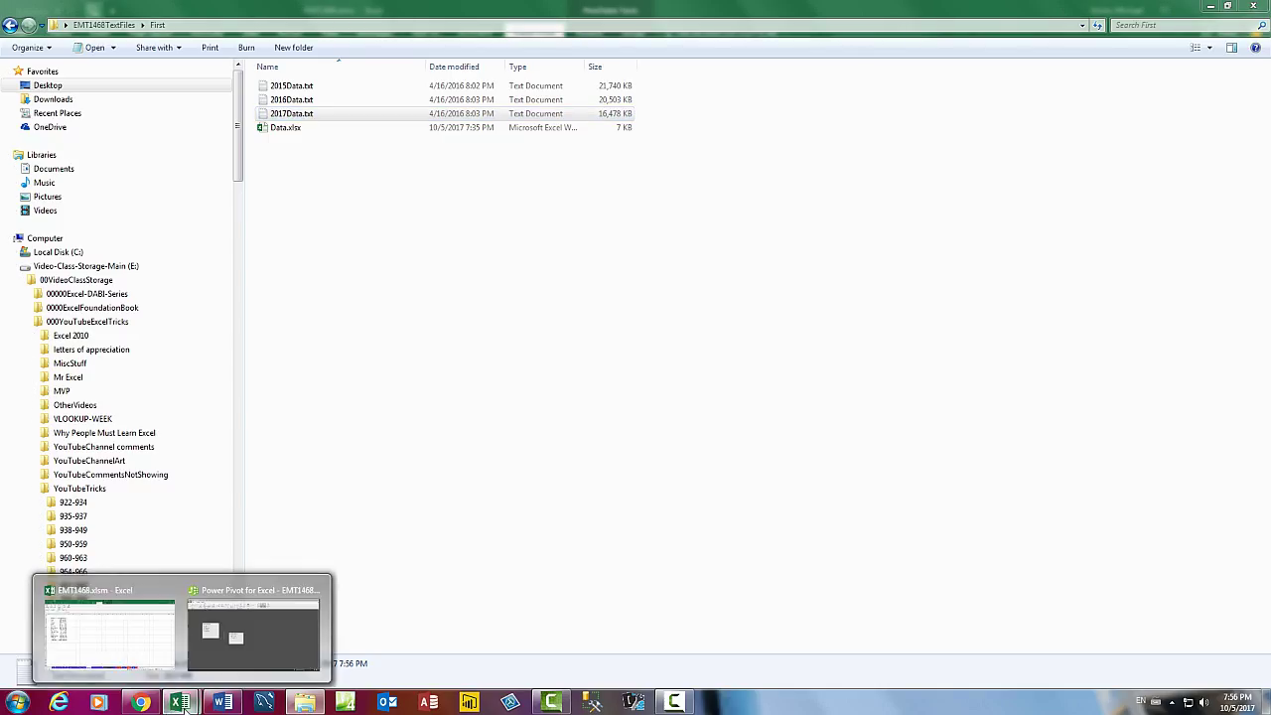
{"action": "left_click", "coordinate": [109, 625]}
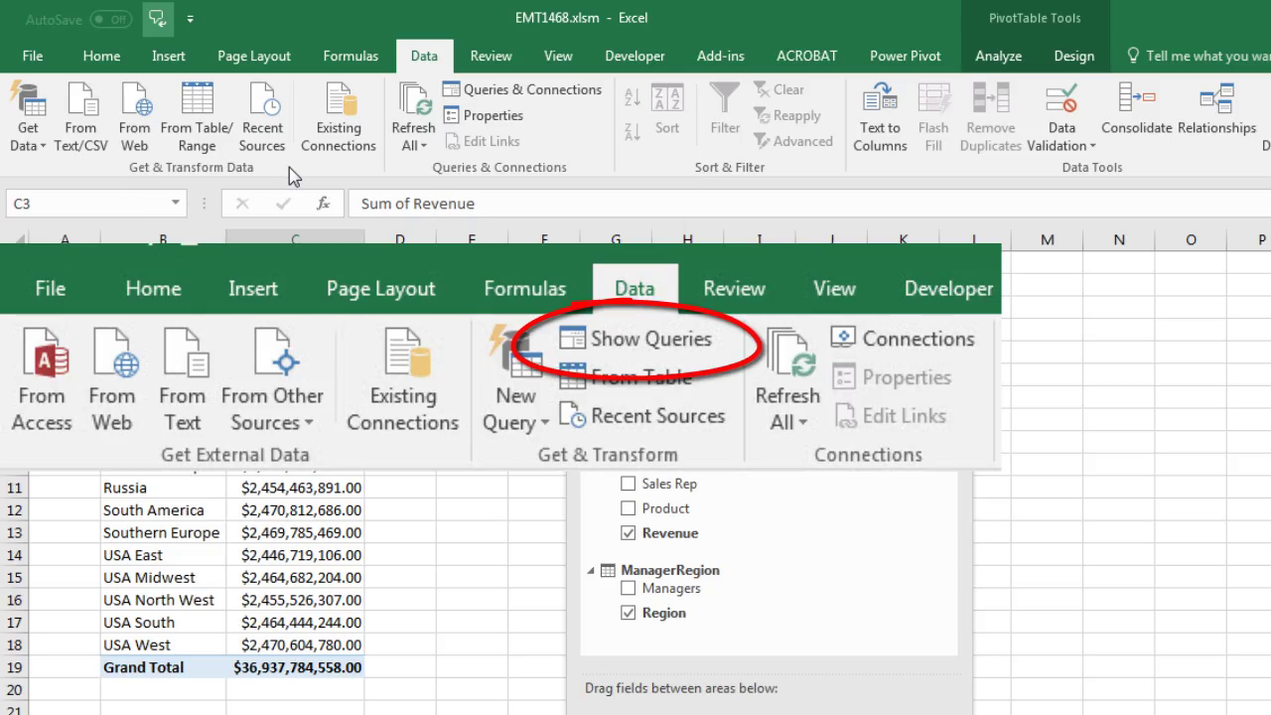
{"action": "left_click", "coordinate": [497, 91]}
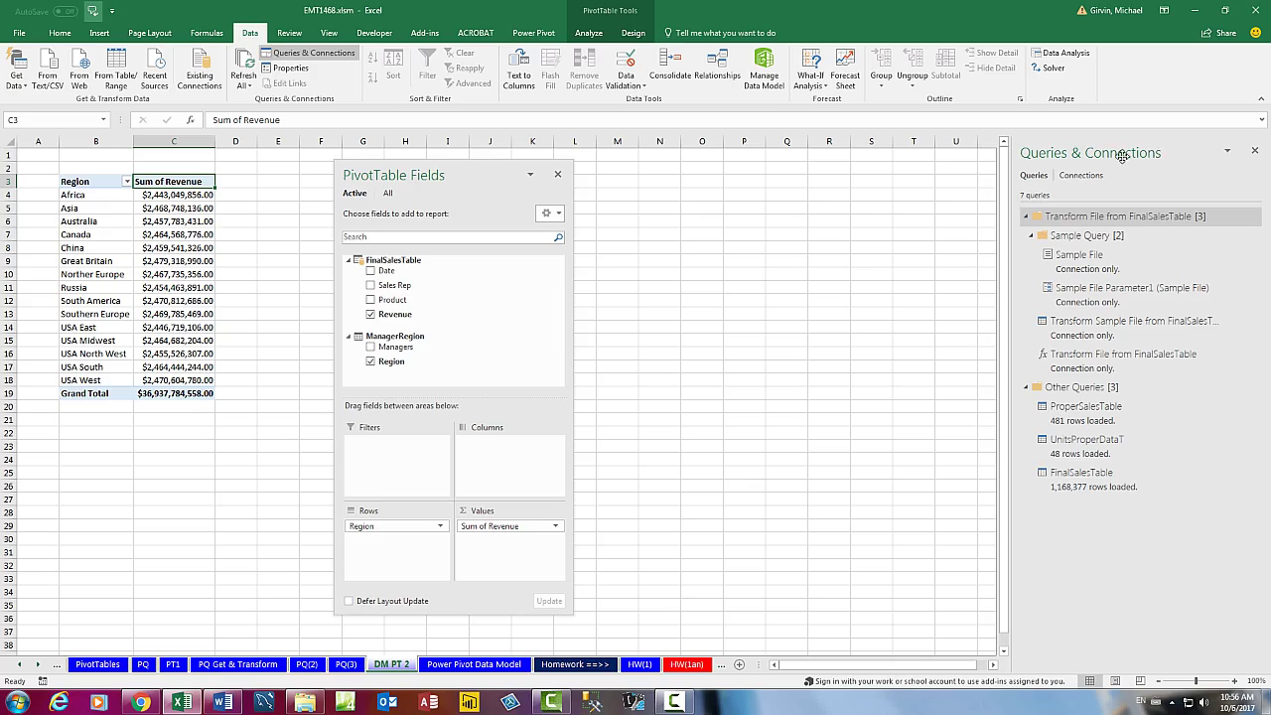
{"action": "left_click_drag", "start_coordinate": [1122, 156], "coordinate": [660, 178]}
{"action": "left_click_drag", "start_coordinate": [740, 328], "coordinate": [780, 590]}
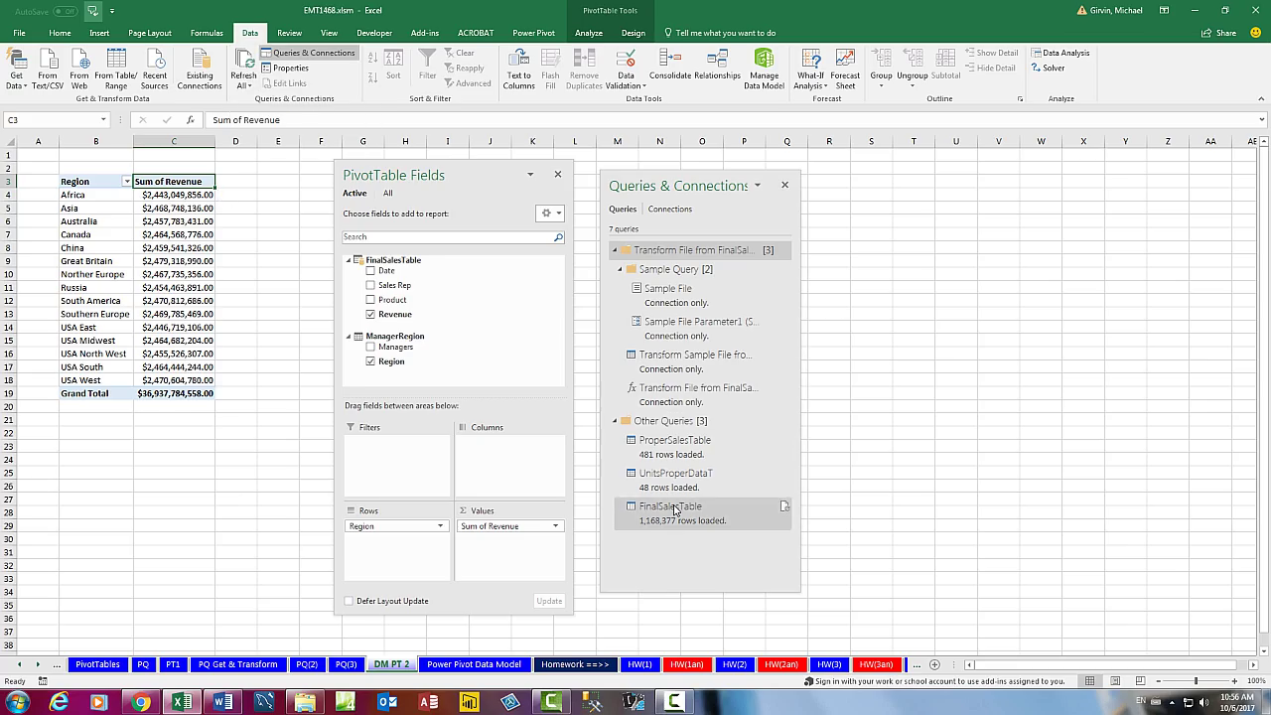
Check the FinalSalesTable record count in the Power Pivot window and return to the PivotTable worksheet.
{"action": "left_click", "coordinate": [767, 75]}
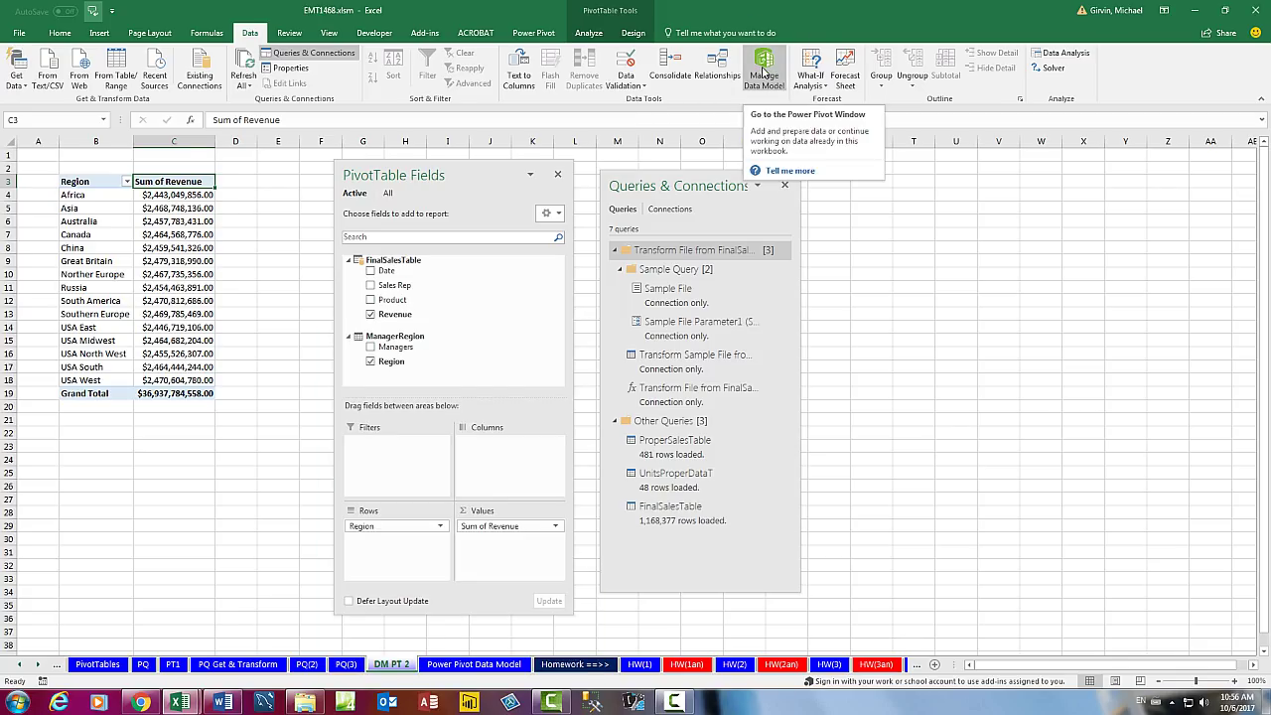
{"action": "key", "text": "alt+Tab"}
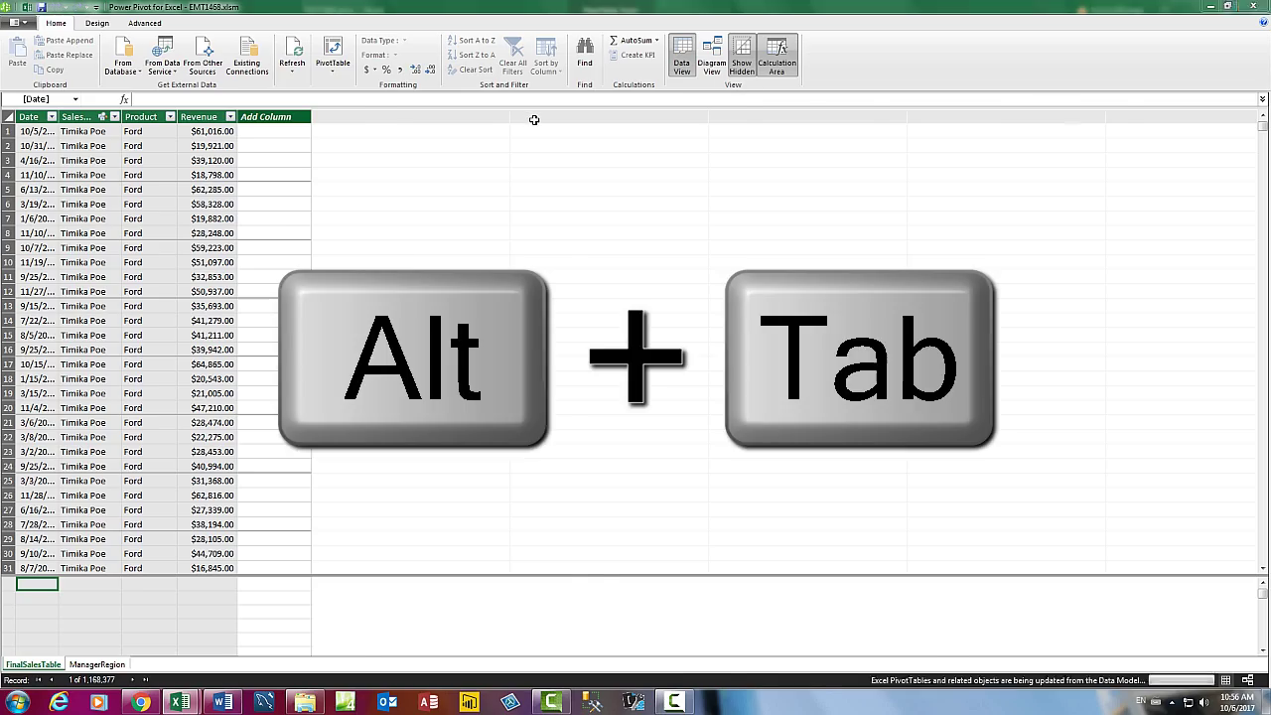
{"action": "mouse_move", "coordinate": [201, 215]}
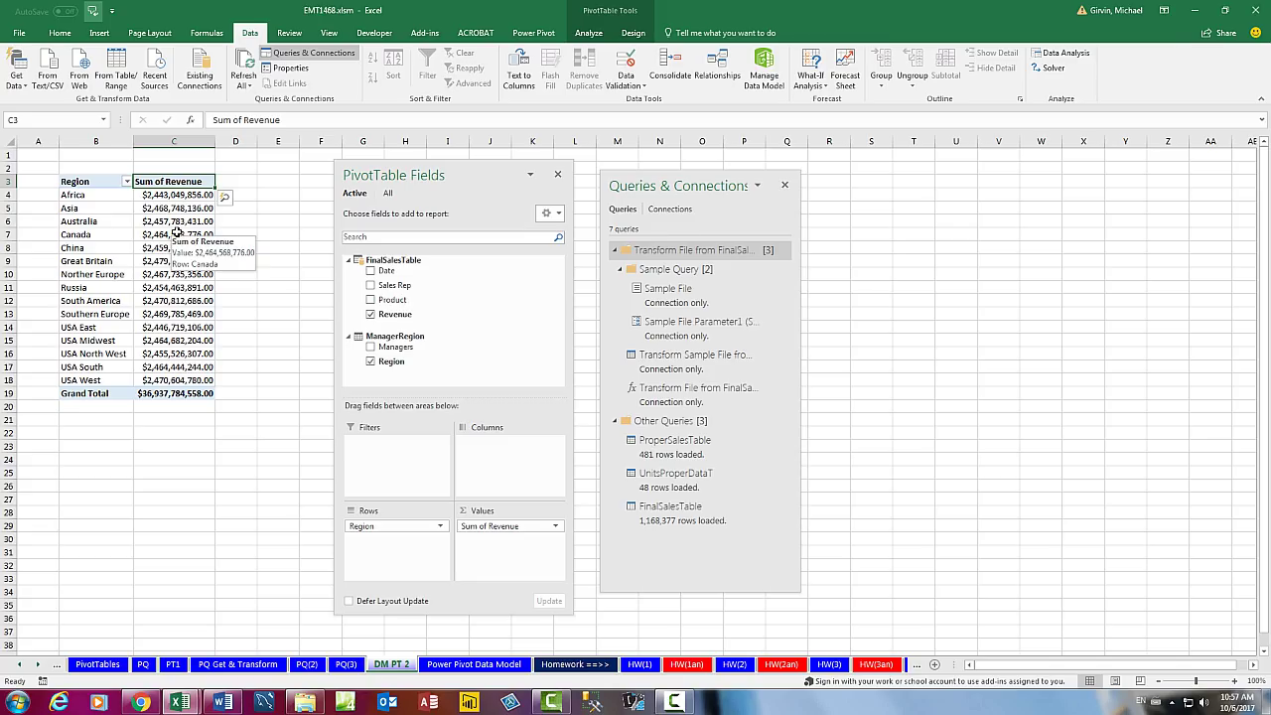
Refresh all workbook queries and connections, and check the updated FinalSalesTable in the Power Pivot window before returning to the worksheet.
{"action": "left_click", "coordinate": [248, 62]}
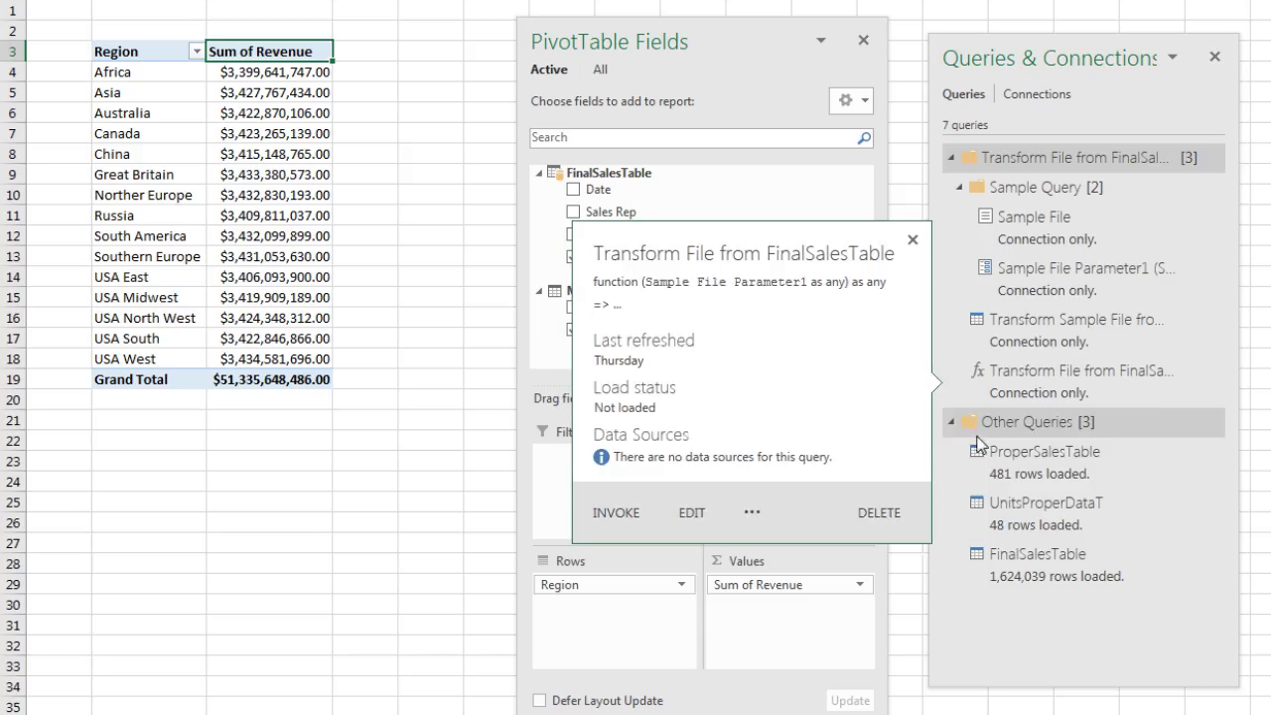
{"action": "mouse_move", "coordinate": [1037, 556]}
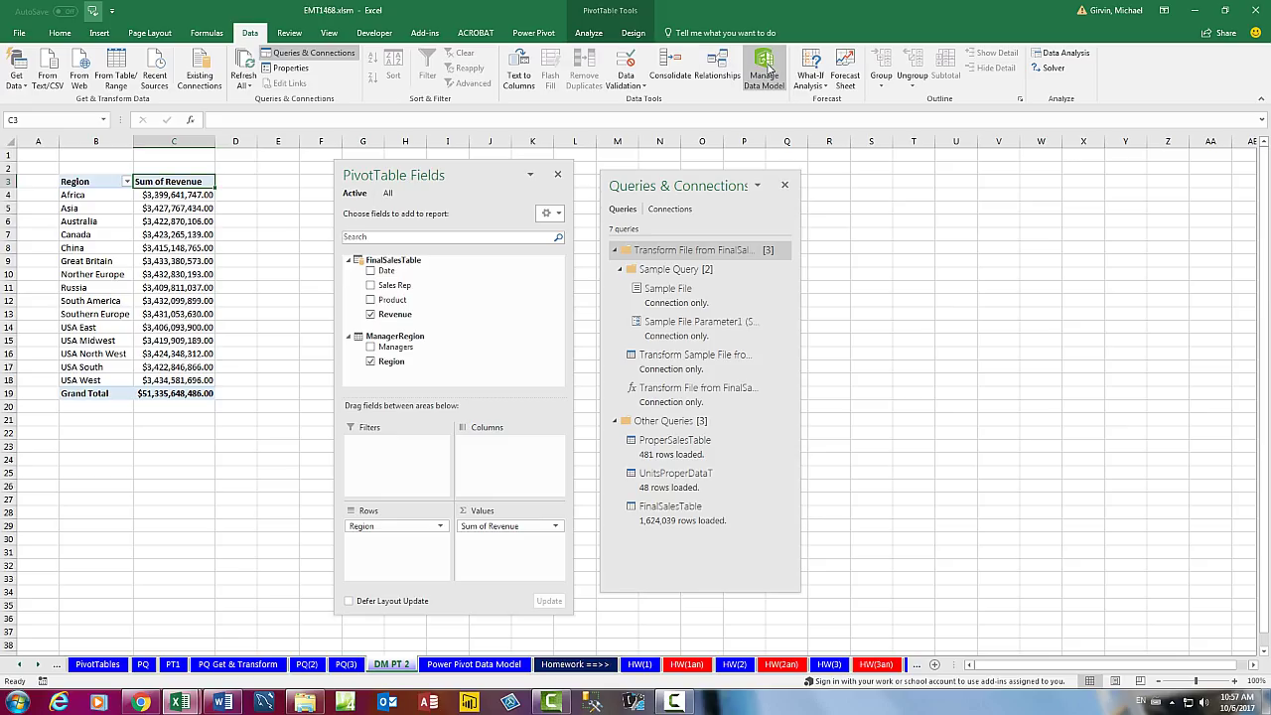
{"action": "left_click", "coordinate": [765, 70]}
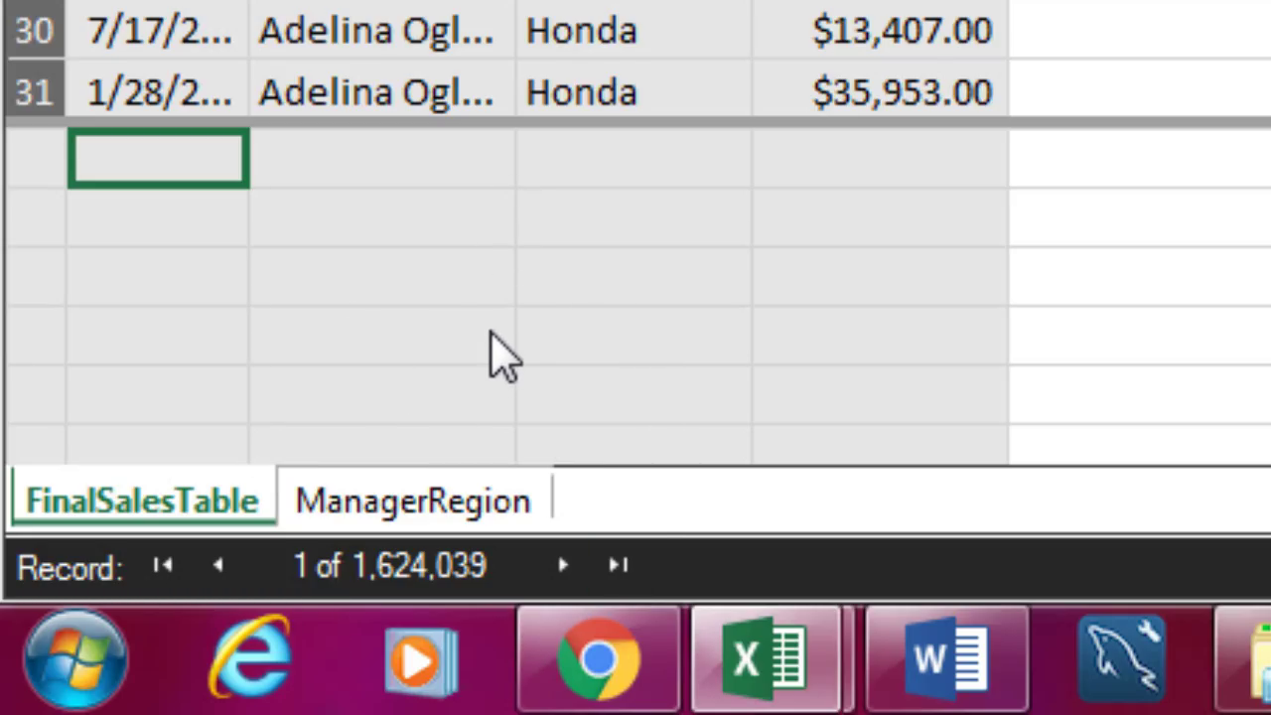
{"action": "key", "text": "alt+Tab"}
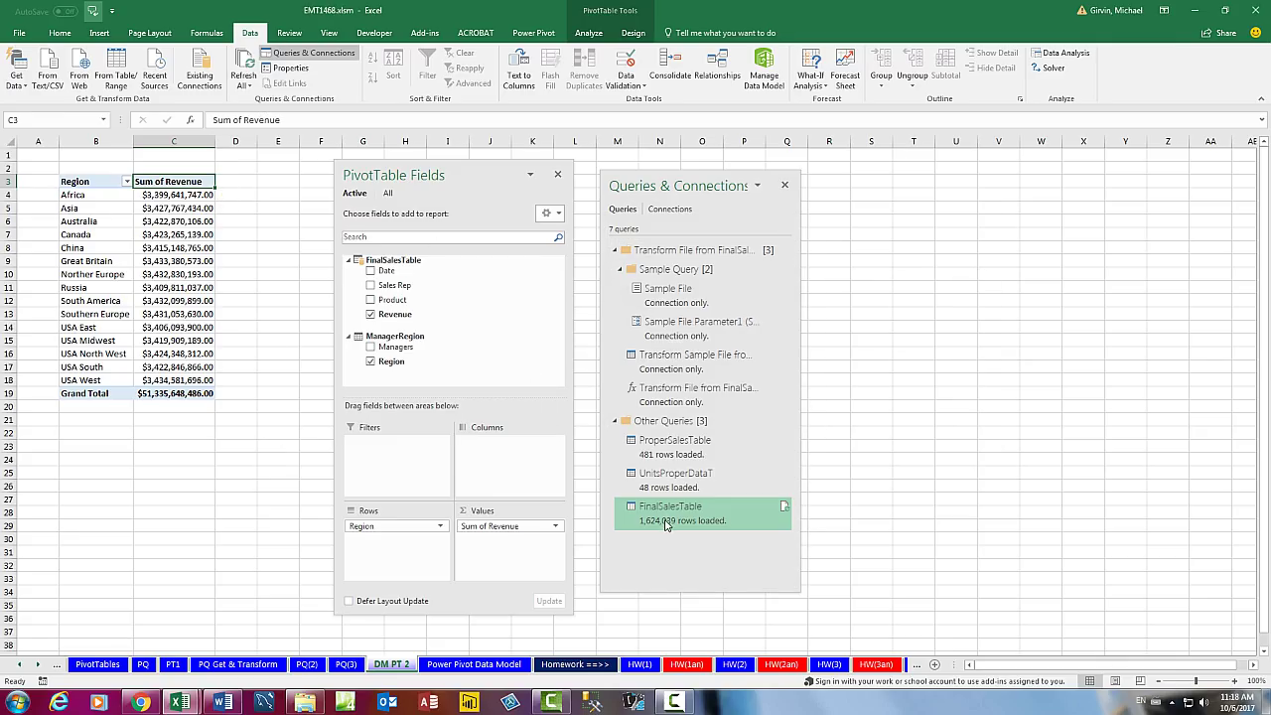
Look at the FinalSalesTable query's refresh option and refresh the region revenue PivotTable directly.
{"action": "right_click", "coordinate": [671, 516]}
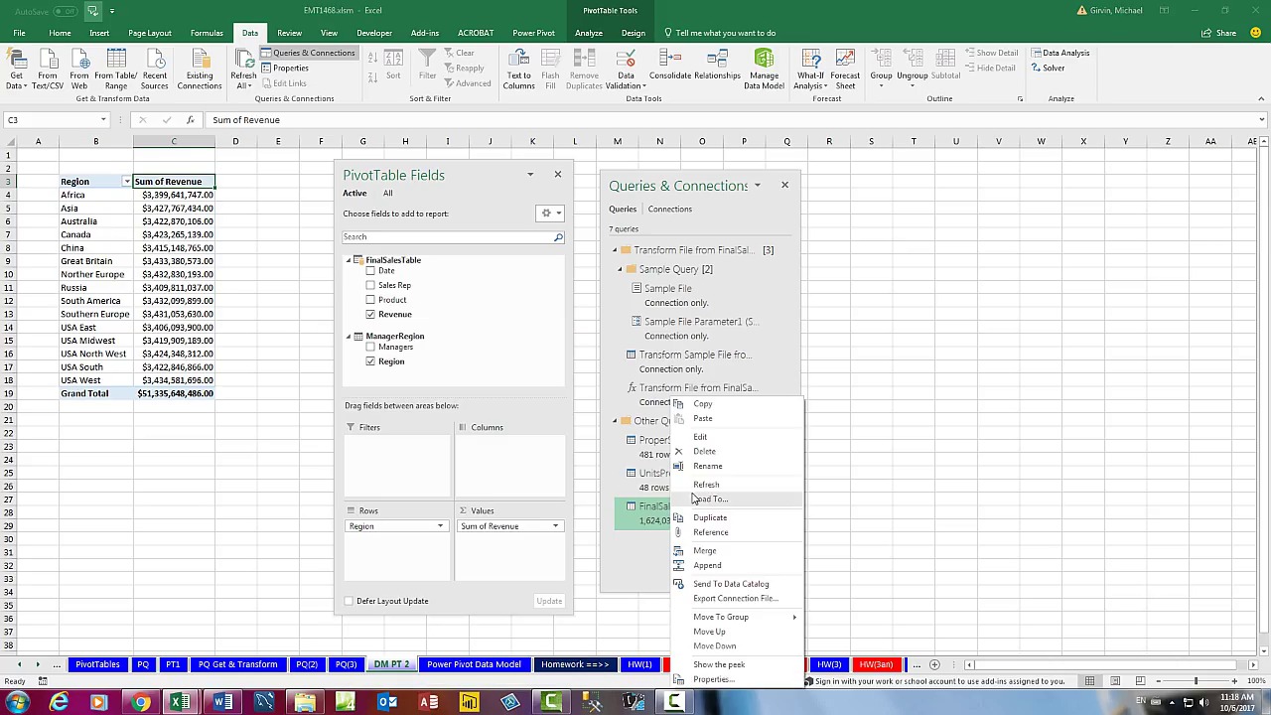
{"action": "left_click", "coordinate": [164, 261]}
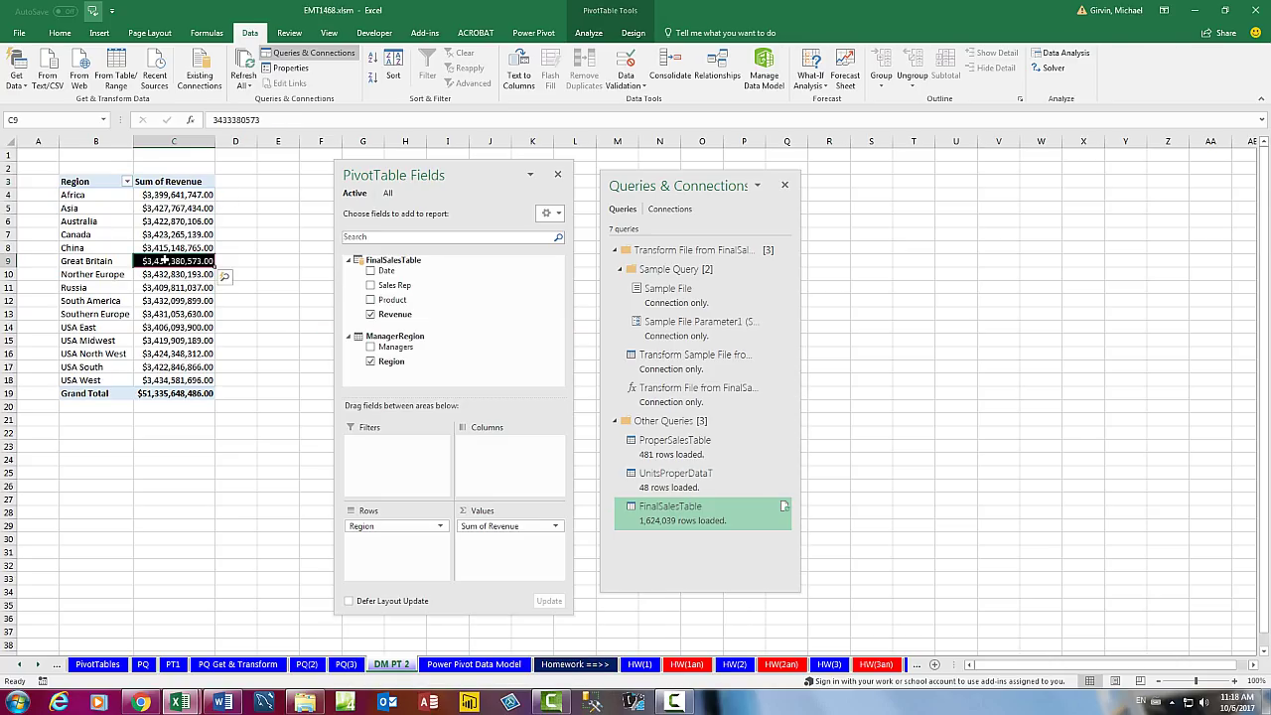
{"action": "right_click", "coordinate": [164, 260]}
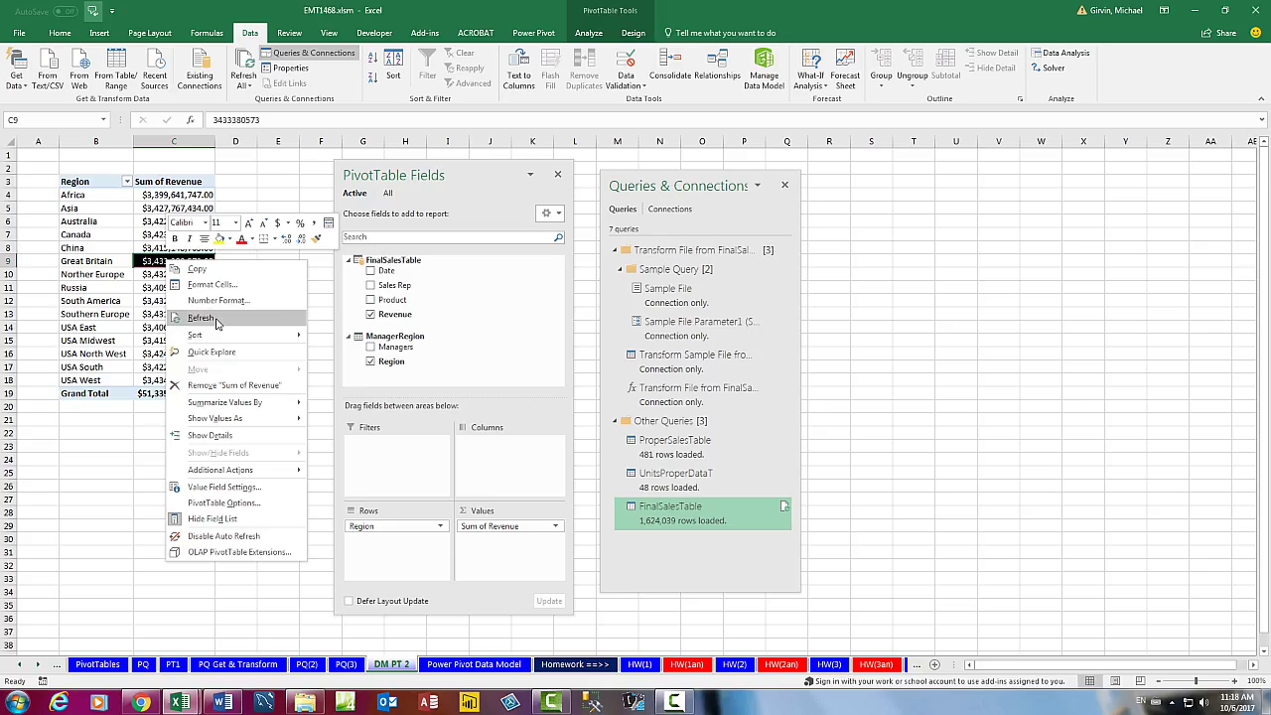
{"action": "left_click", "coordinate": [202, 317]}
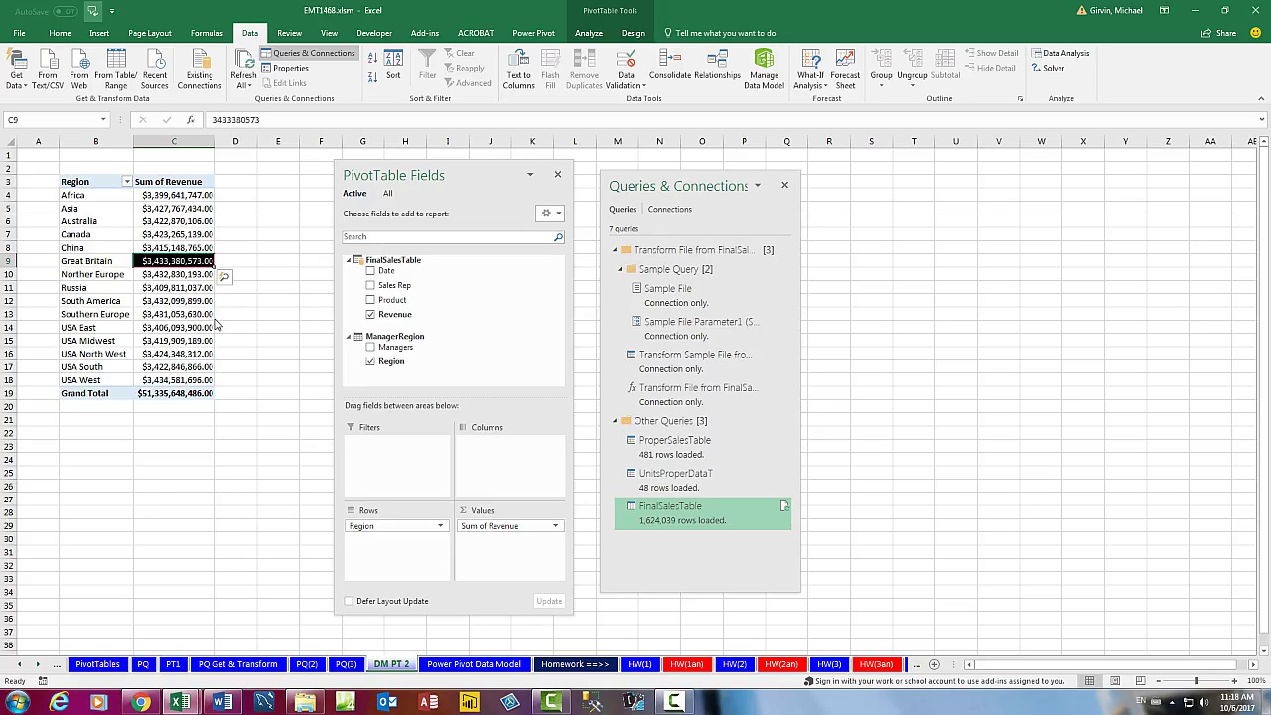
{"action": "left_click", "coordinate": [197, 235]}
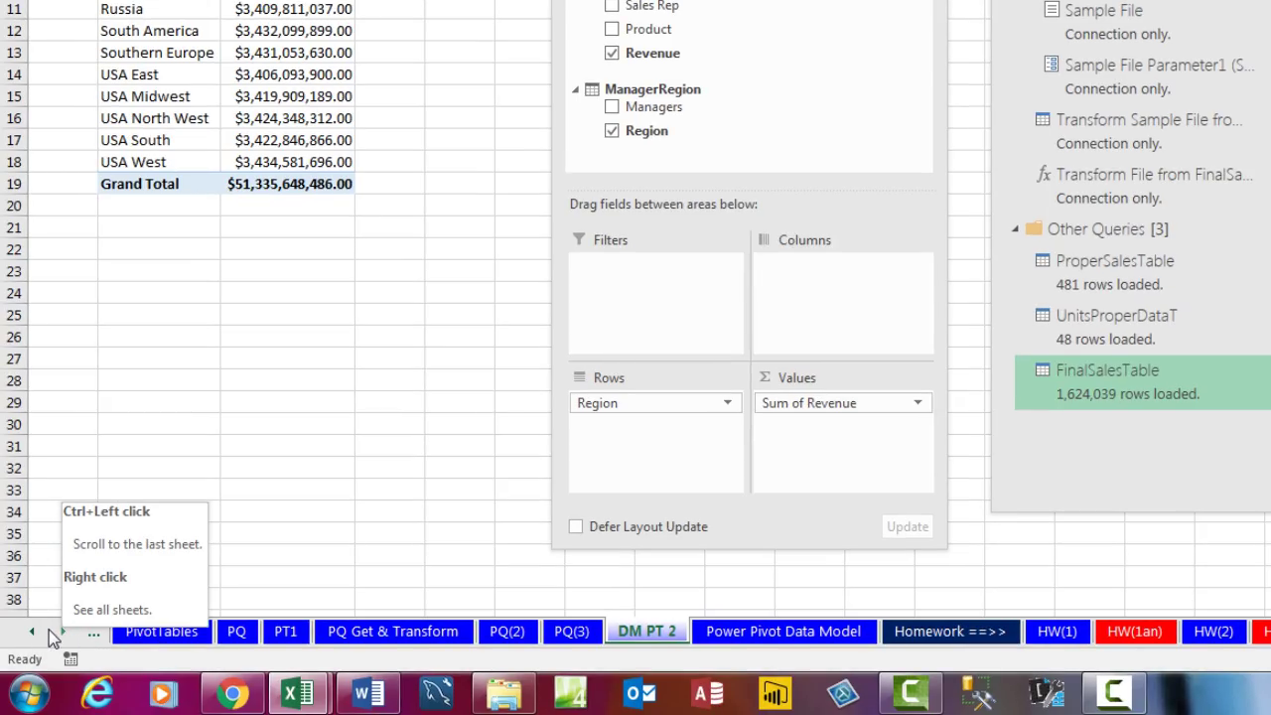
Activate the Unhandled Error worksheet from the list of all sheets and dock the Queries & Connections pane clear of the notes.
{"action": "right_click", "coordinate": [49, 630]}
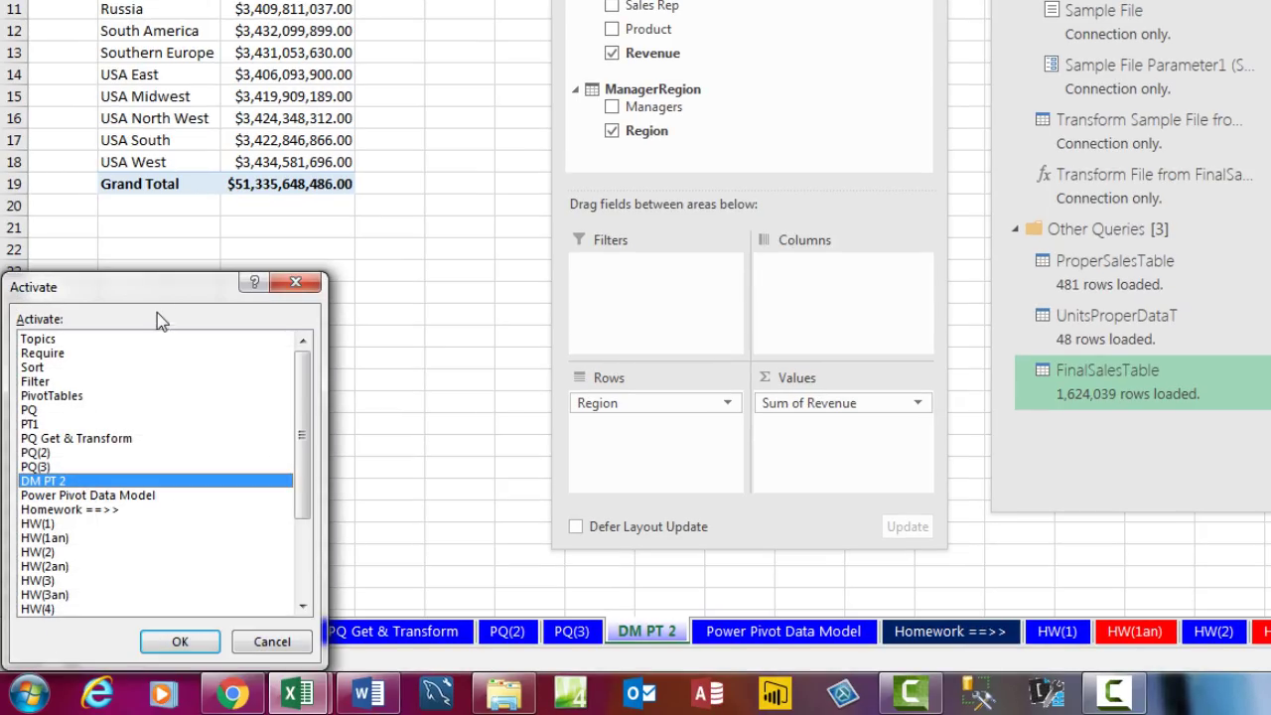
{"action": "left_click_drag", "start_coordinate": [160, 287], "coordinate": [304, 54]}
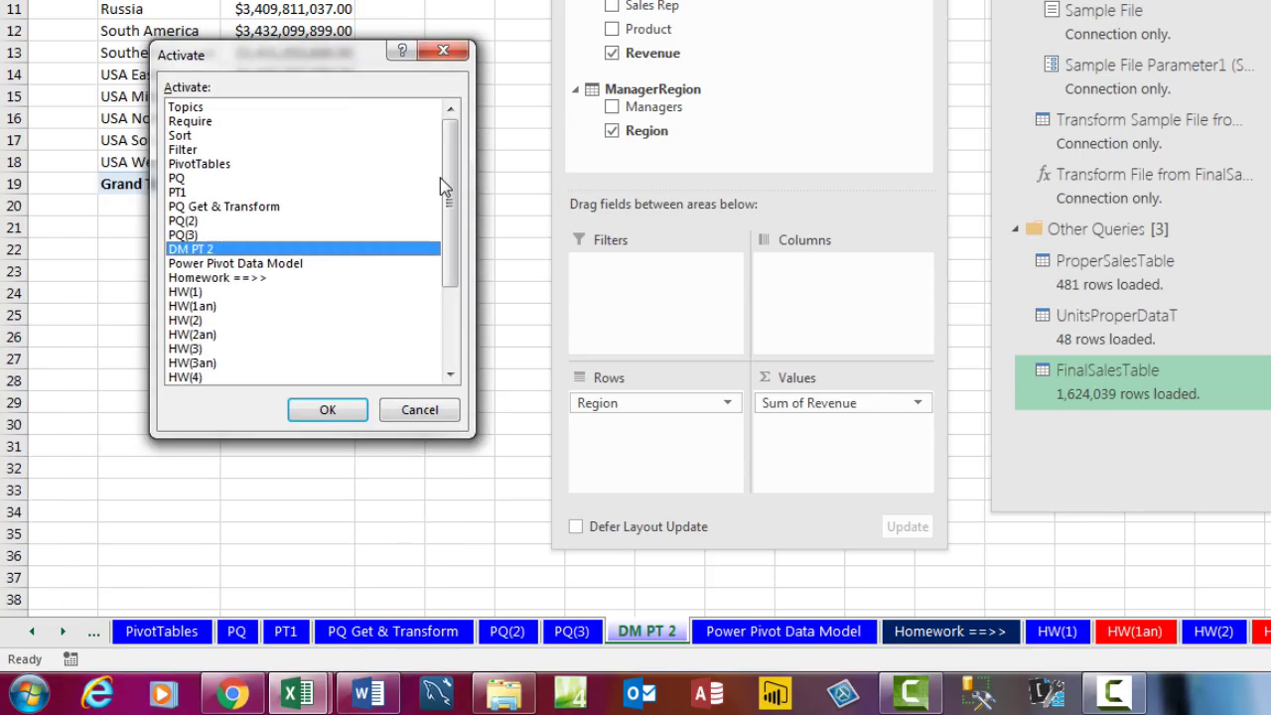
{"action": "left_click_drag", "start_coordinate": [448, 184], "coordinate": [448, 318]}
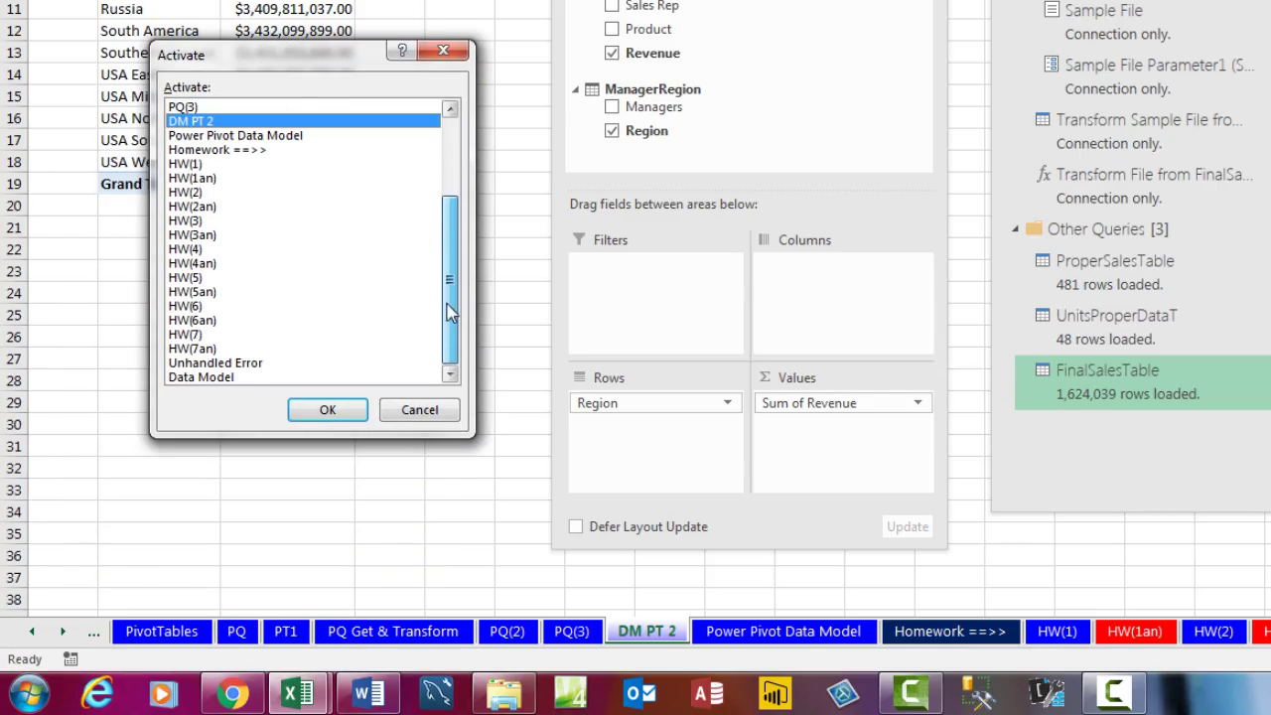
{"action": "left_click", "coordinate": [194, 369]}
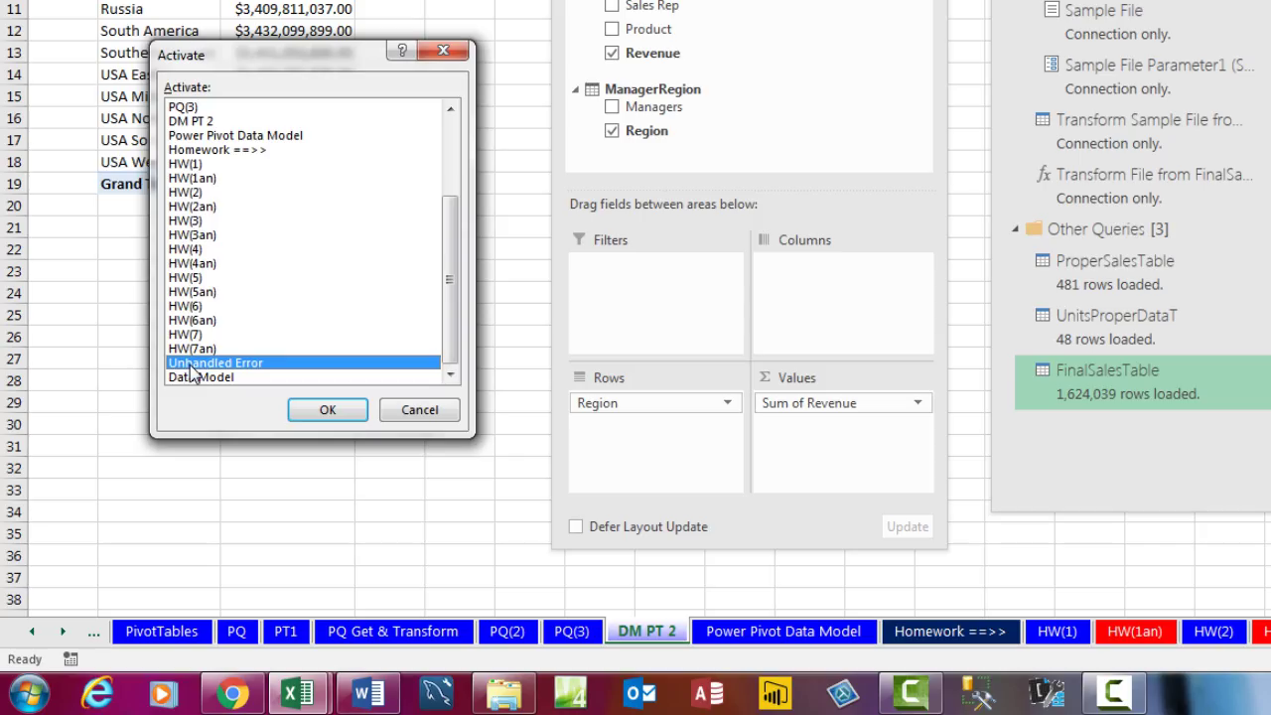
{"action": "left_click", "coordinate": [330, 410]}
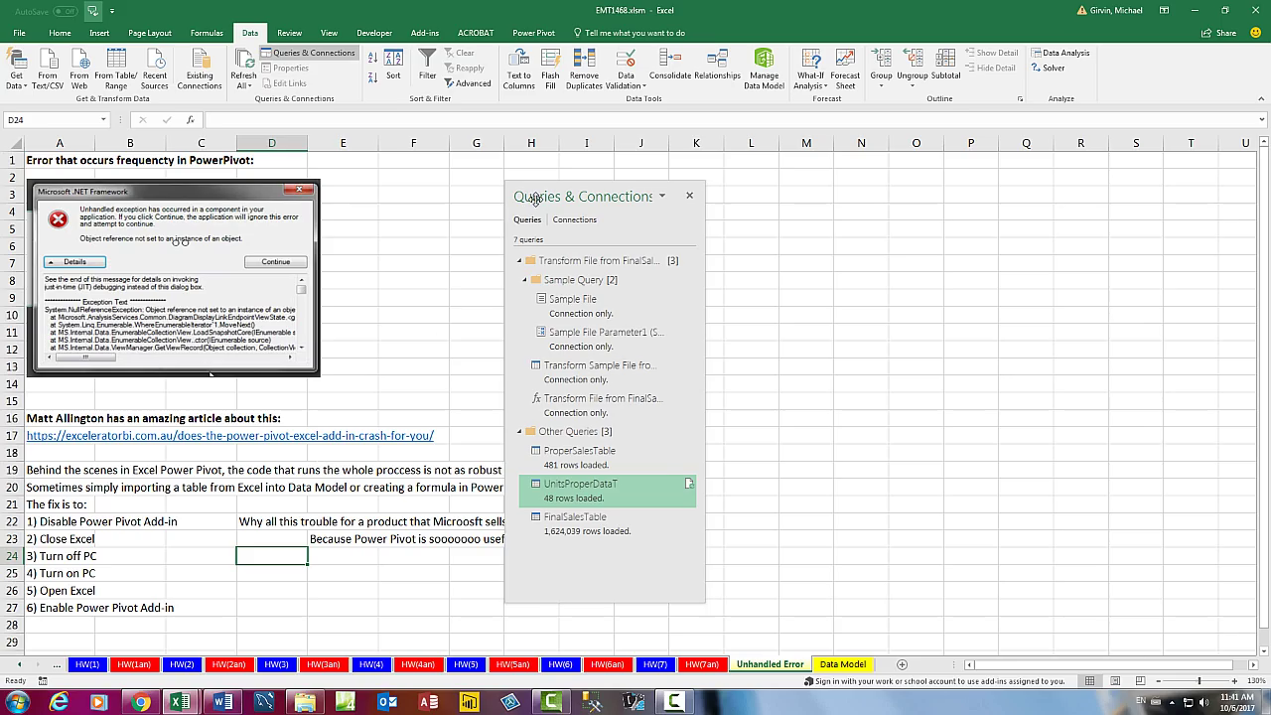
{"action": "left_click_drag", "start_coordinate": [534, 199], "coordinate": [1268, 169]}
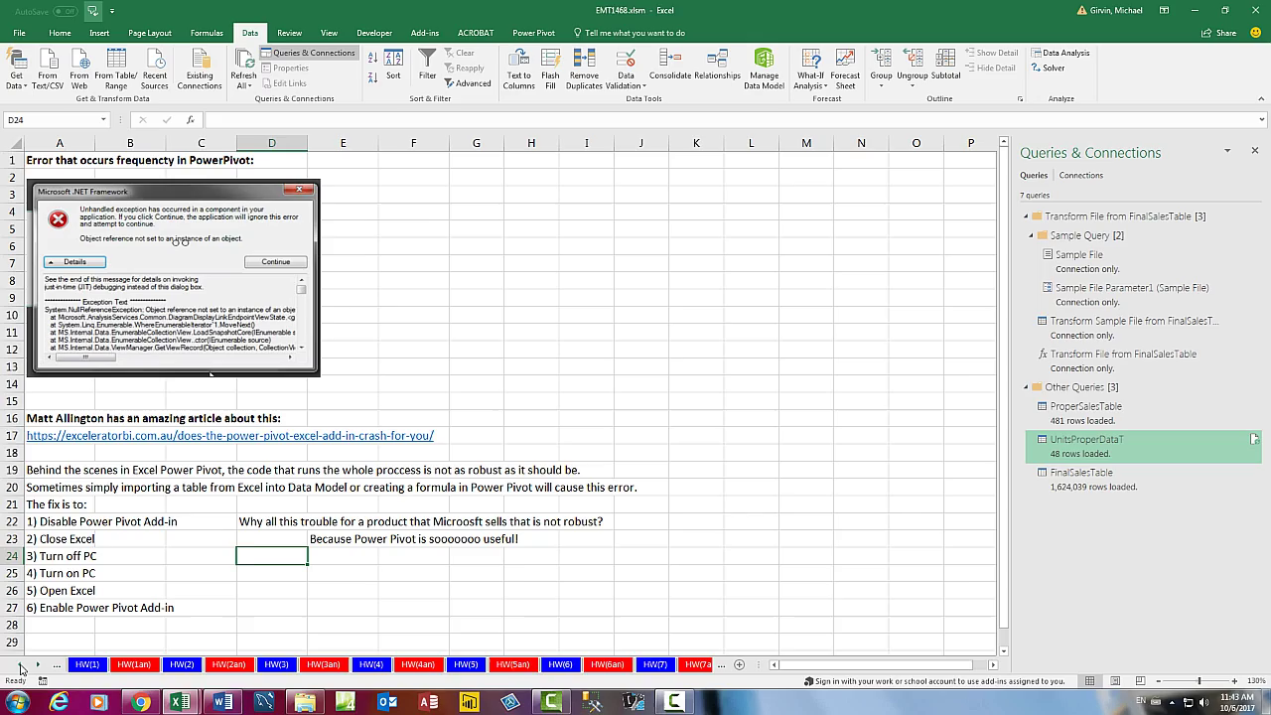
Go back to the PQ worksheet and review its list of Power Query uses and examples.
{"action": "left_click", "coordinate": [20, 665]}
{"action": "left_click", "coordinate": [20, 665]}
{"action": "left_click", "coordinate": [20, 665]}
{"action": "left_click", "coordinate": [20, 666]}
{"action": "left_click", "coordinate": [20, 665]}
{"action": "left_click", "coordinate": [20, 666]}
{"action": "left_click", "coordinate": [19, 665]}
{"action": "left_click", "coordinate": [20, 665]}
{"action": "left_click", "coordinate": [212, 665]}
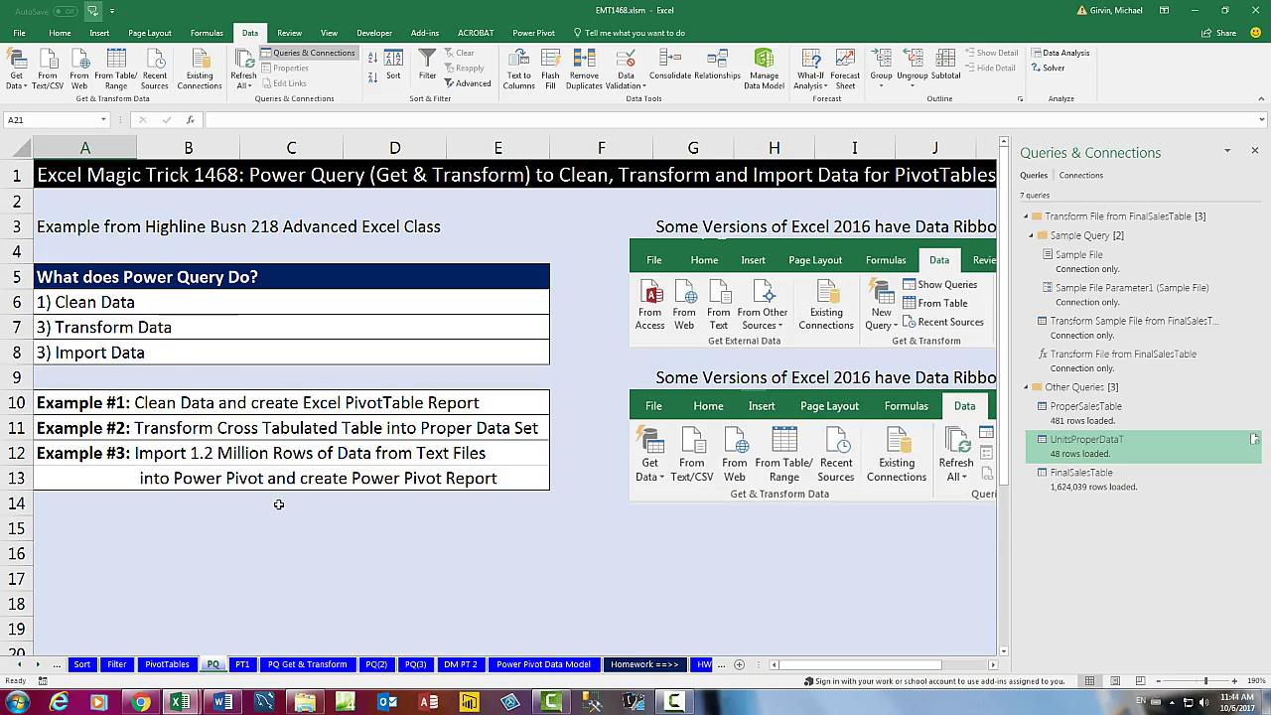
Review the source data on PQ Get & Transform and the PT1 report, moving the field list clear of the PivotTable.
{"action": "left_click", "coordinate": [293, 671]}
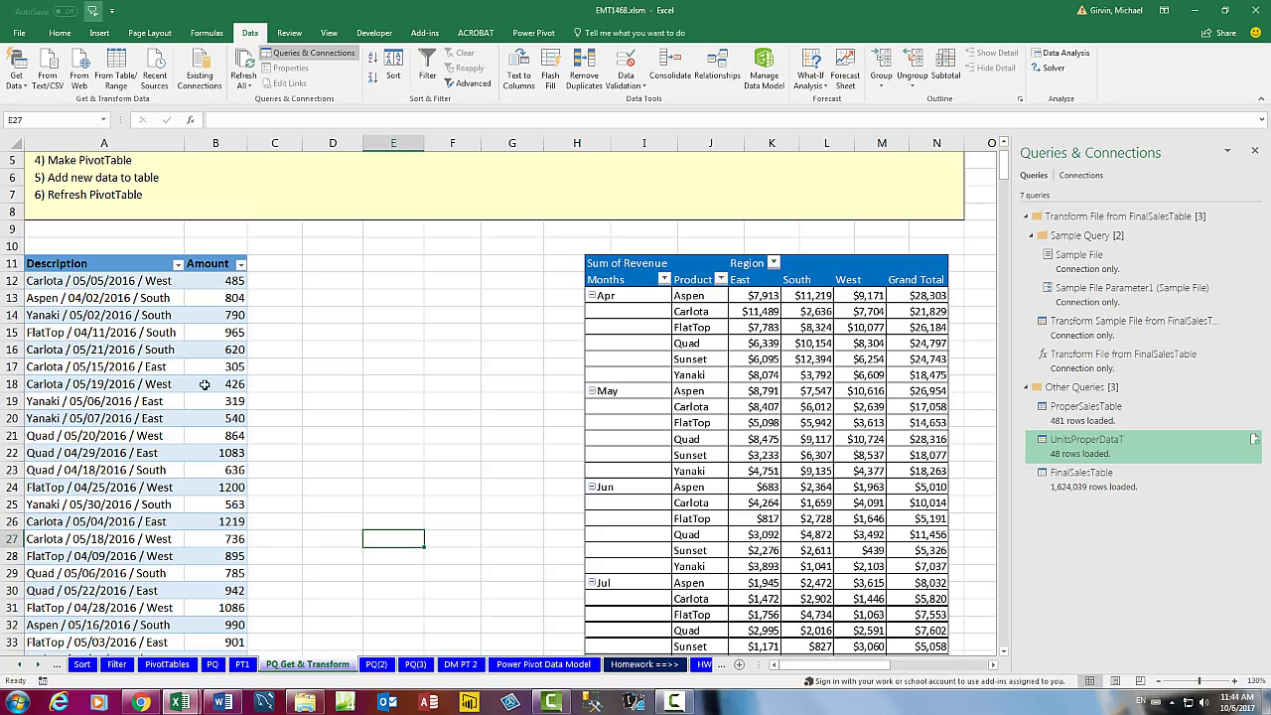
{"action": "left_click", "coordinate": [242, 666]}
{"action": "left_click", "coordinate": [243, 665]}
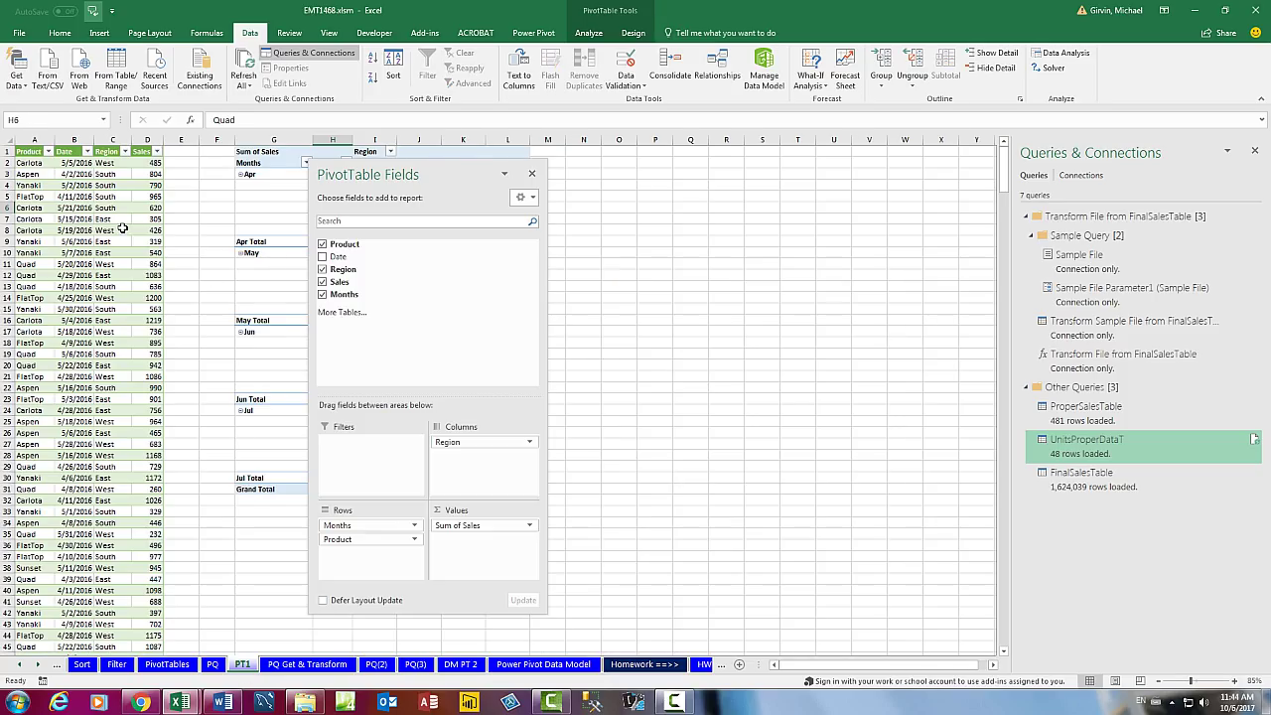
{"action": "left_click", "coordinate": [256, 218]}
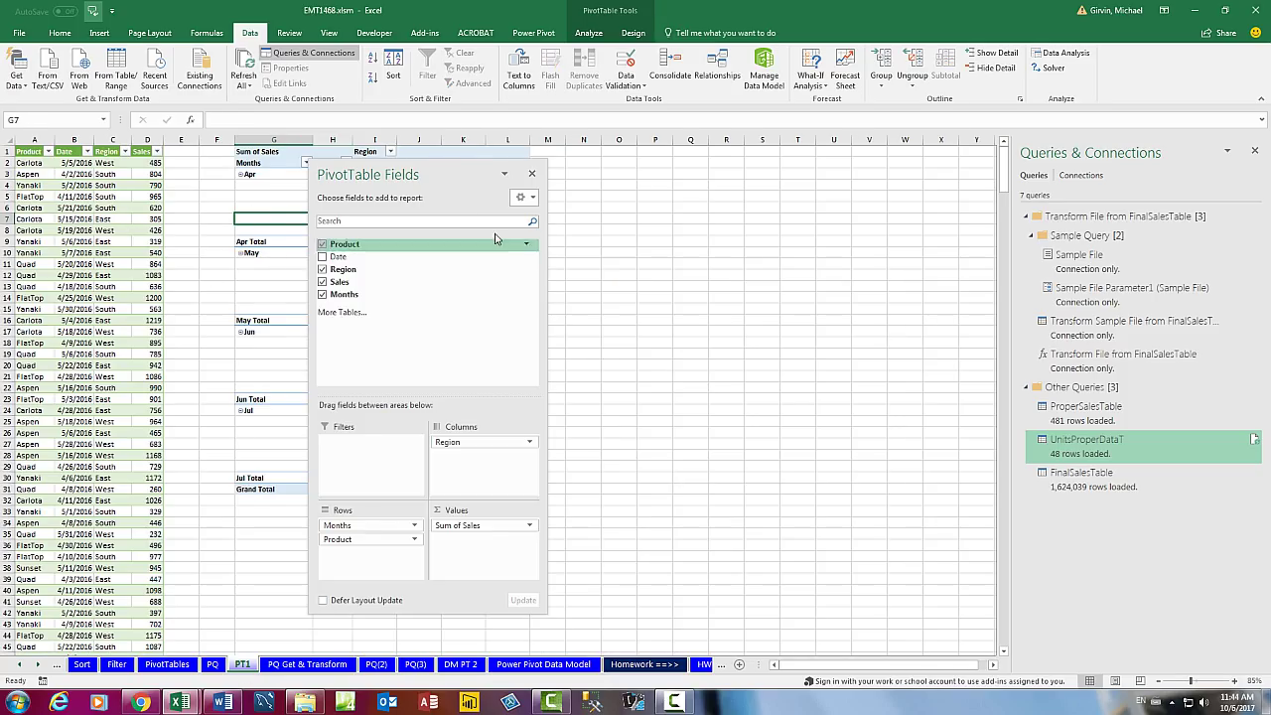
{"action": "left_click_drag", "start_coordinate": [479, 170], "coordinate": [806, 180]}
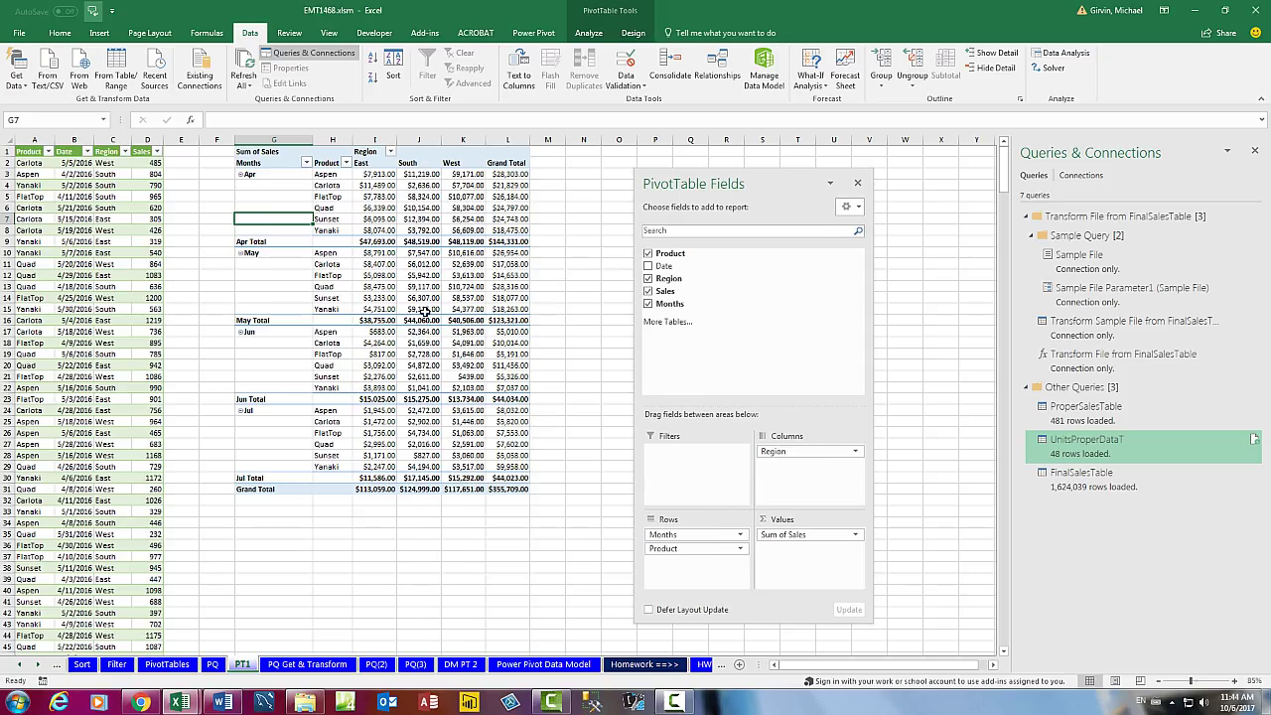
Review the unpivoted table on the PQ(2) worksheet and the diagram on the Data Model worksheet.
{"action": "left_click", "coordinate": [376, 664]}
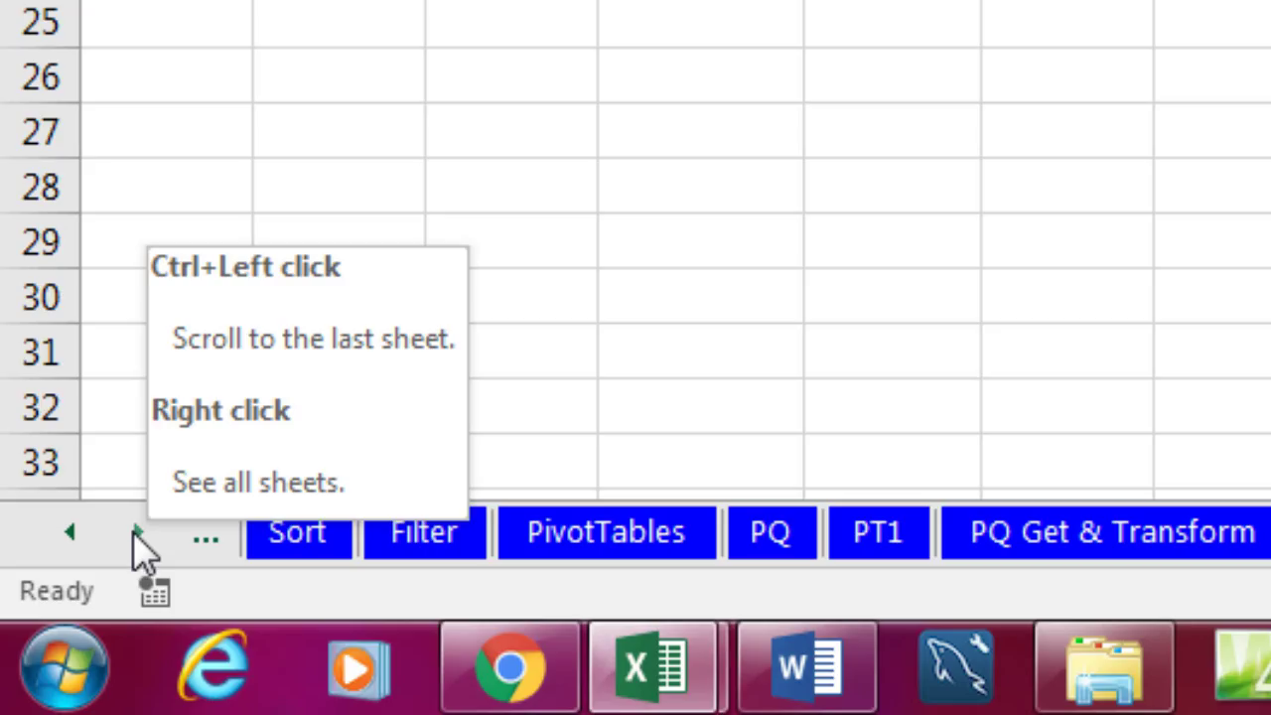
{"action": "key", "text": "ctrl"}
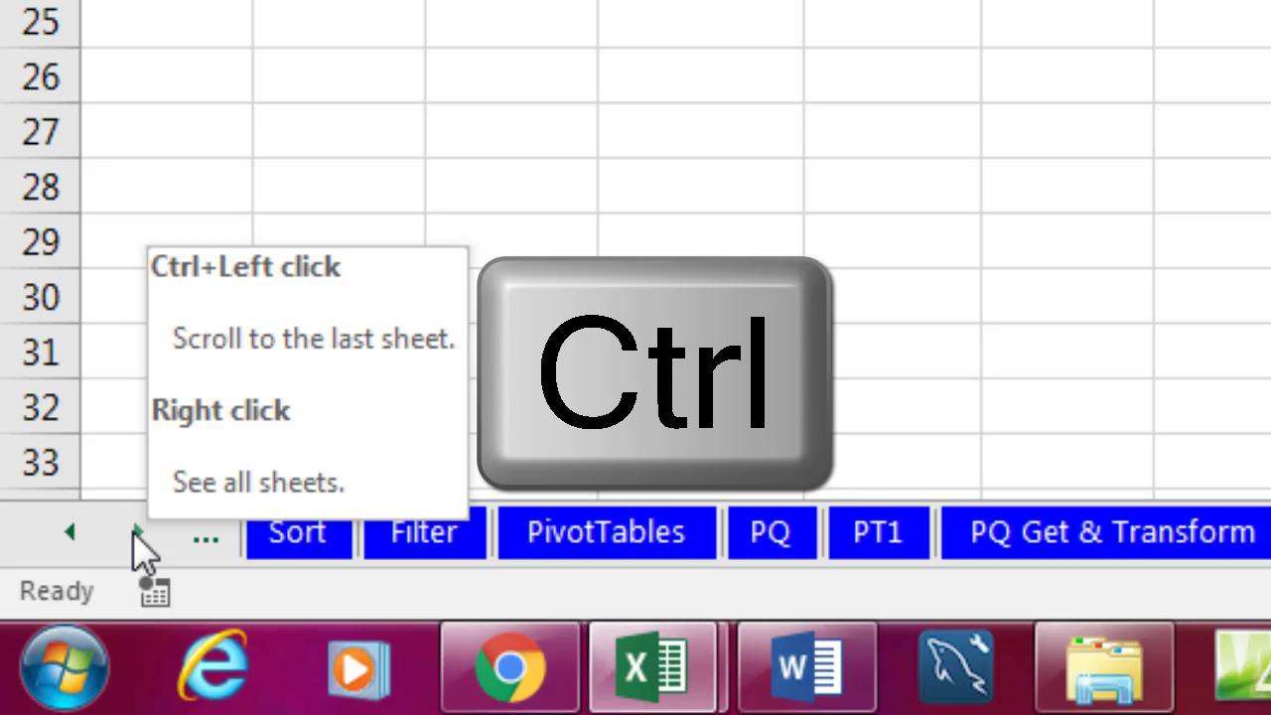
{"action": "left_click", "coordinate": [135, 533], "text": "ctrl"}
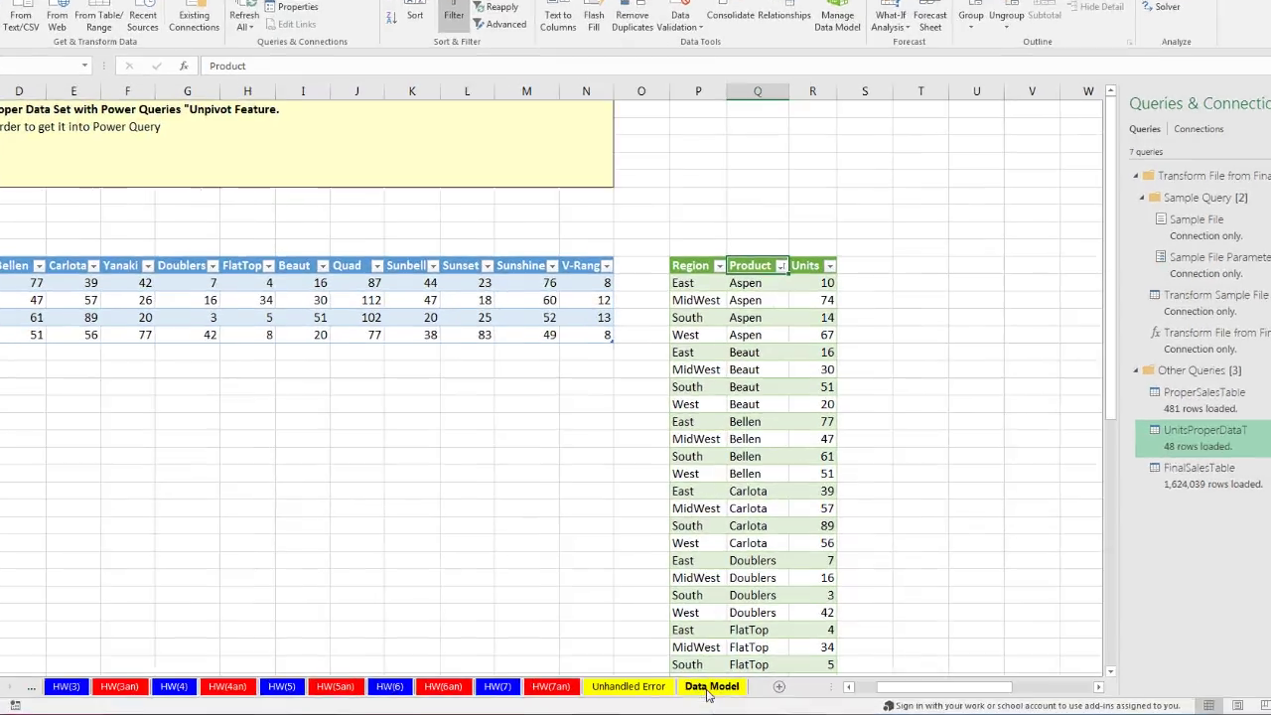
{"action": "left_click", "coordinate": [653, 664]}
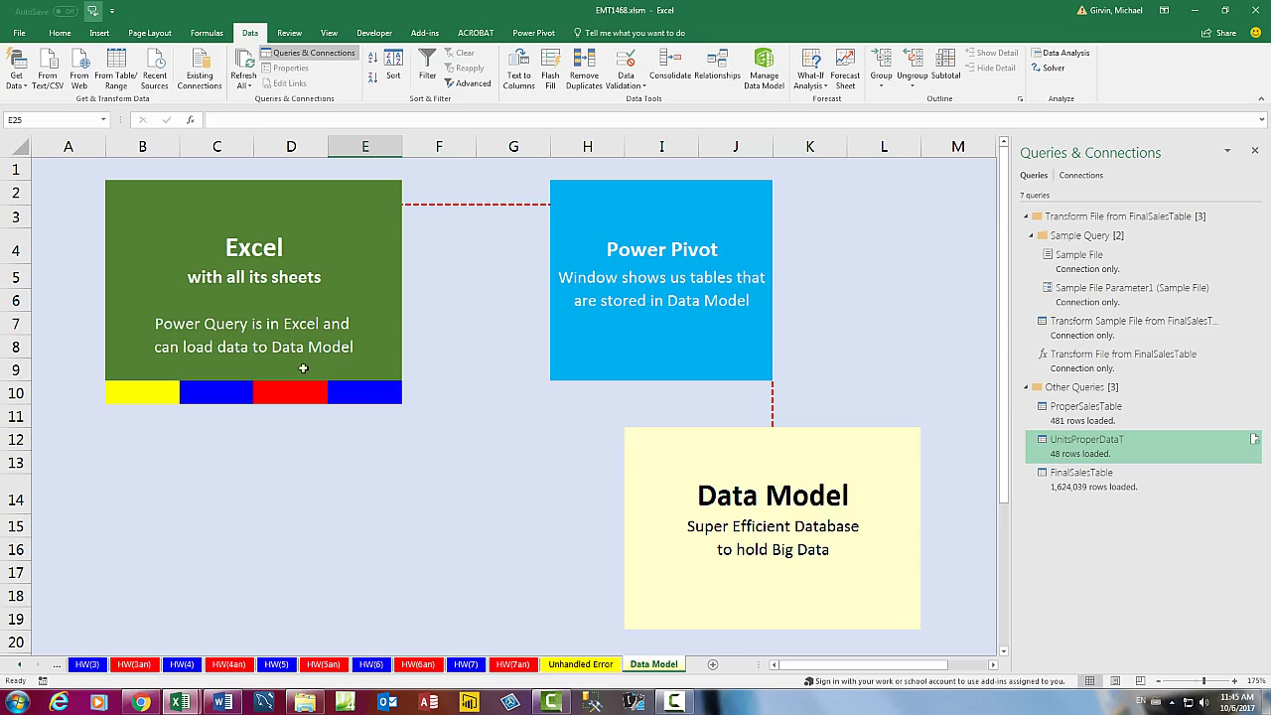
Return to the DM PT 2 worksheet to review the region revenue PivotTable.
{"action": "left_click", "coordinate": [22, 671]}
{"action": "left_click", "coordinate": [22, 671]}
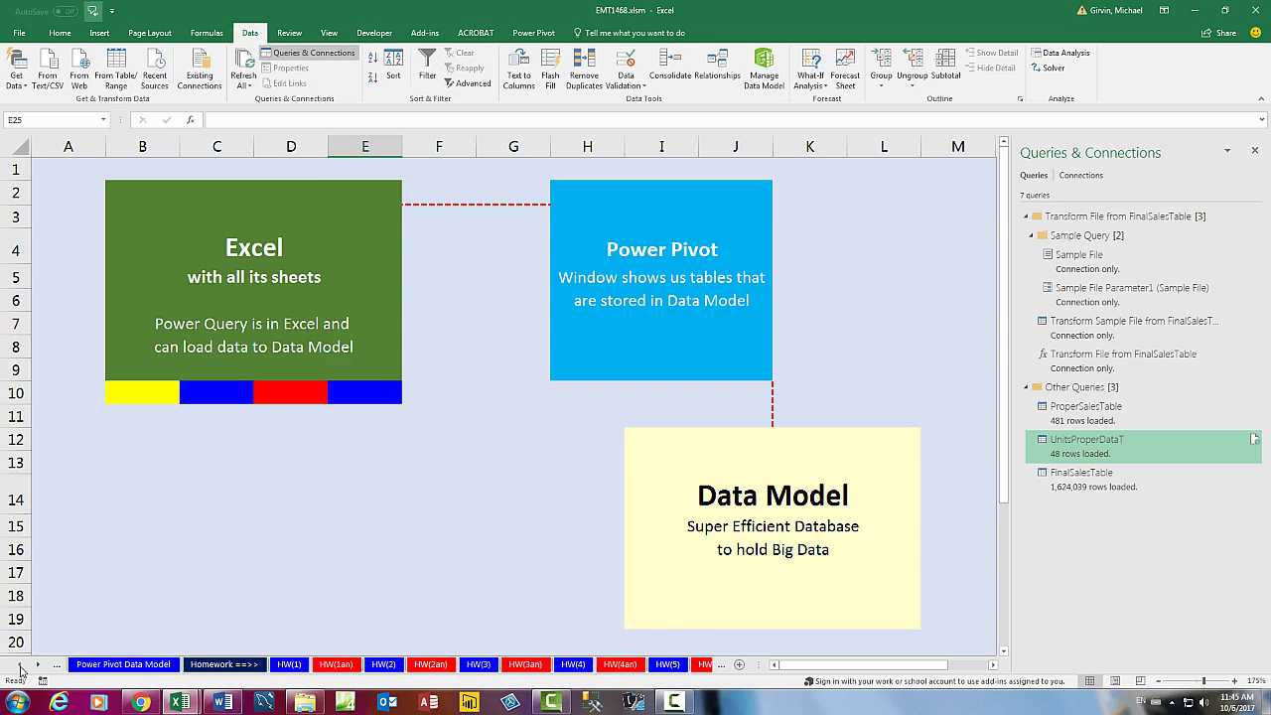
{"action": "left_click", "coordinate": [170, 664]}
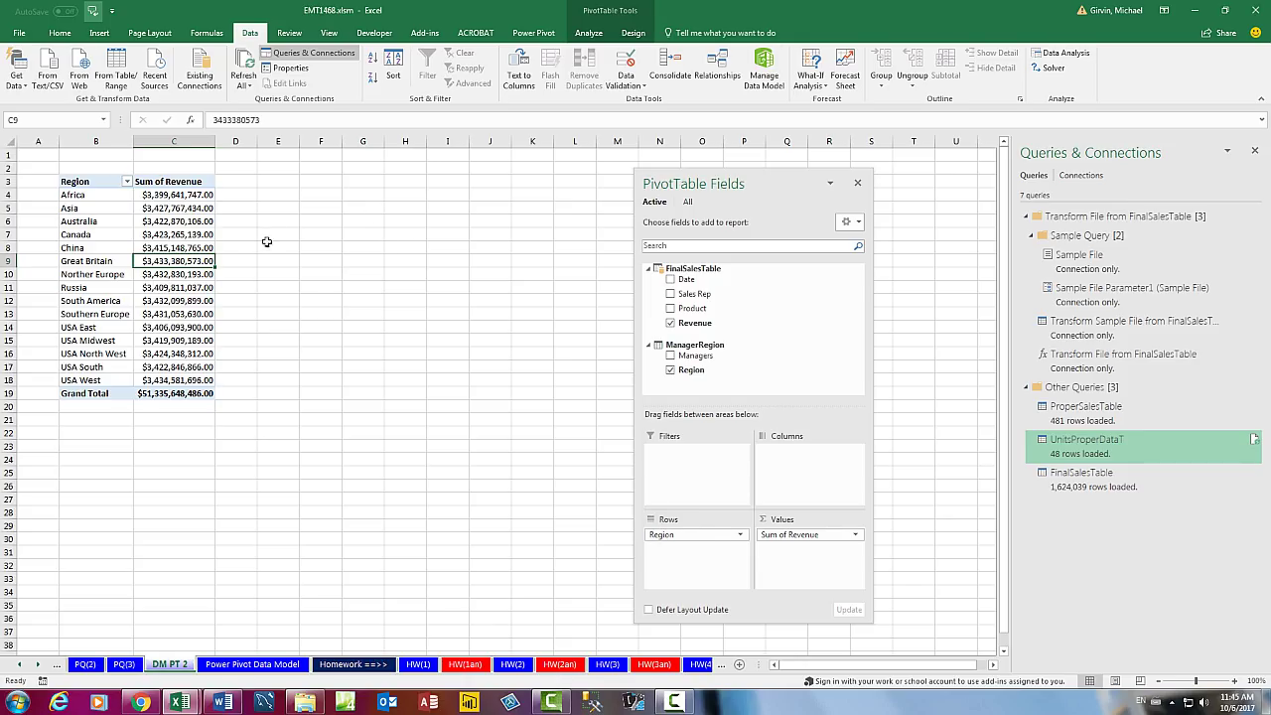